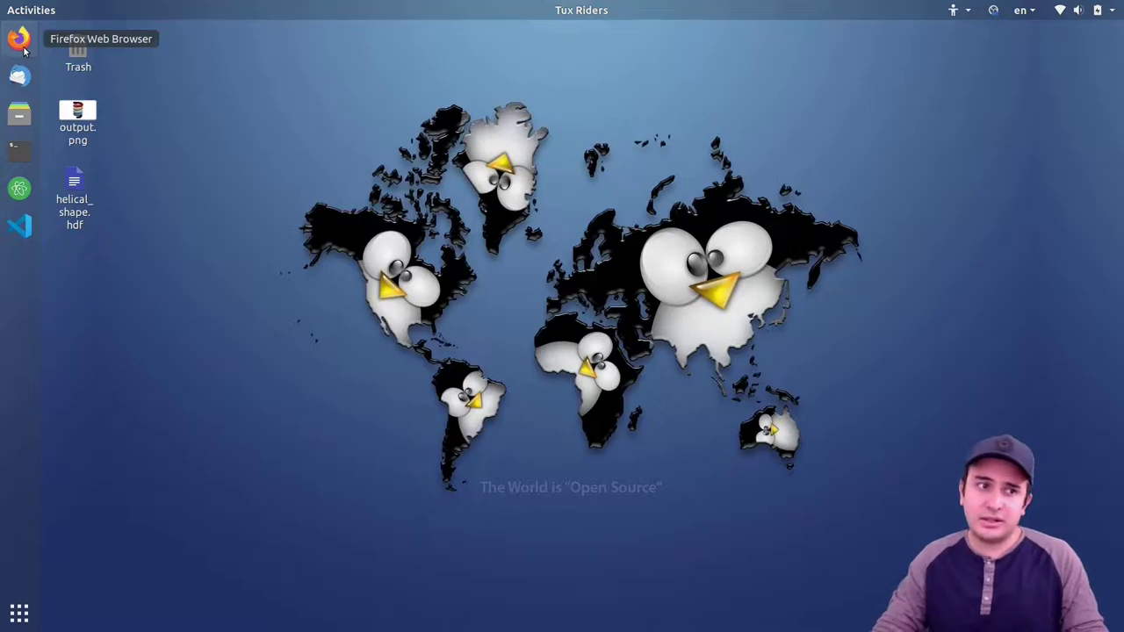
Search the web for 'code aster' in Firefox and open the official code_aster site from the results
{"action": "left_click", "coordinate": [22, 44]}
{"action": "type", "text": "cod"}
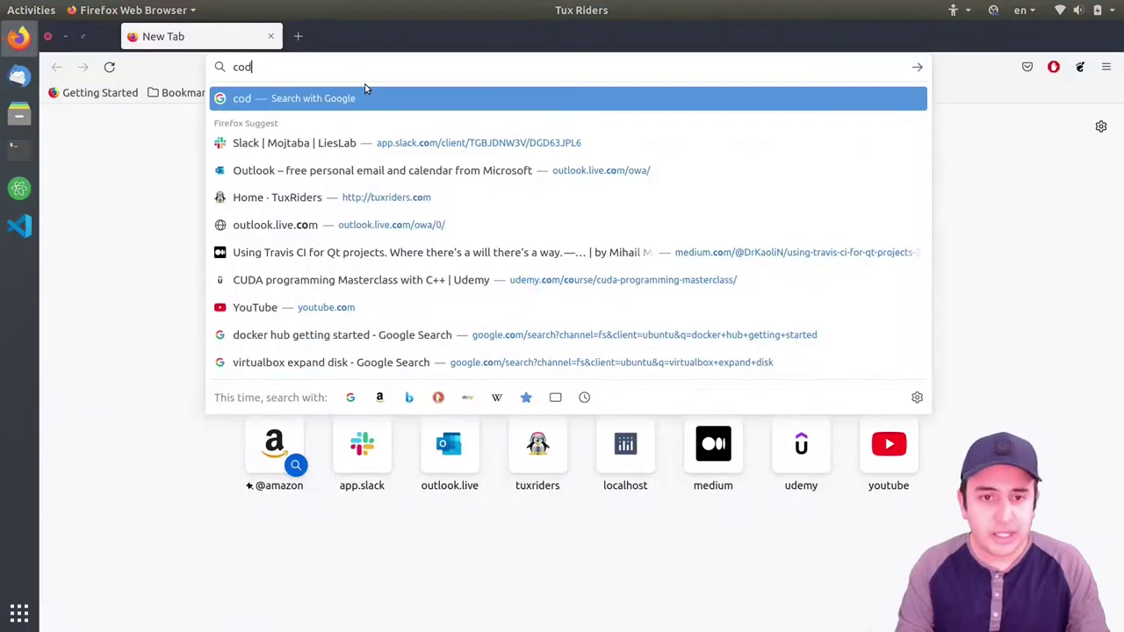
{"action": "type", "text": "e aster"}
{"action": "key", "text": "Return"}
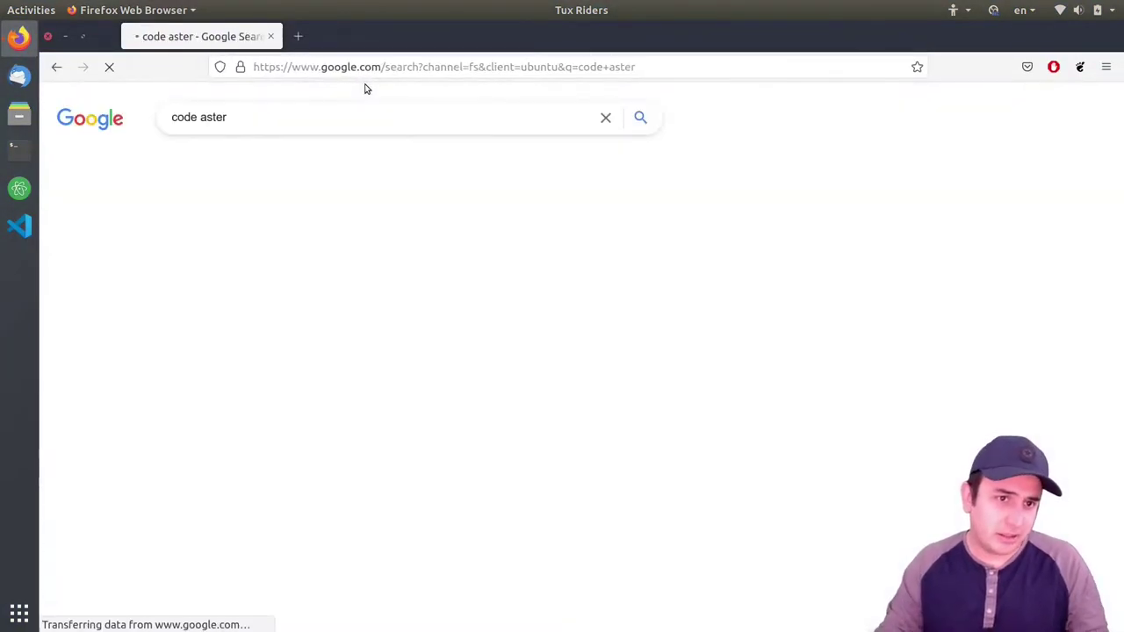
{"action": "left_click", "coordinate": [233, 244]}
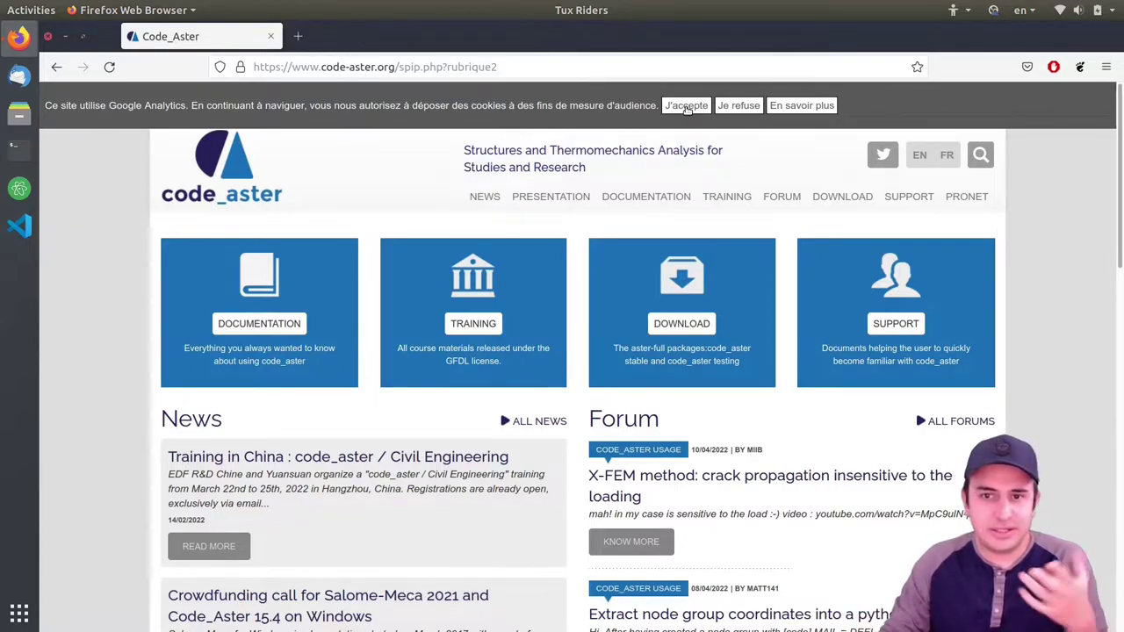
Accept the cookie banner, go to PRESENTATION, and open the English booklet PDF in a background tab
{"action": "left_click", "coordinate": [686, 106]}
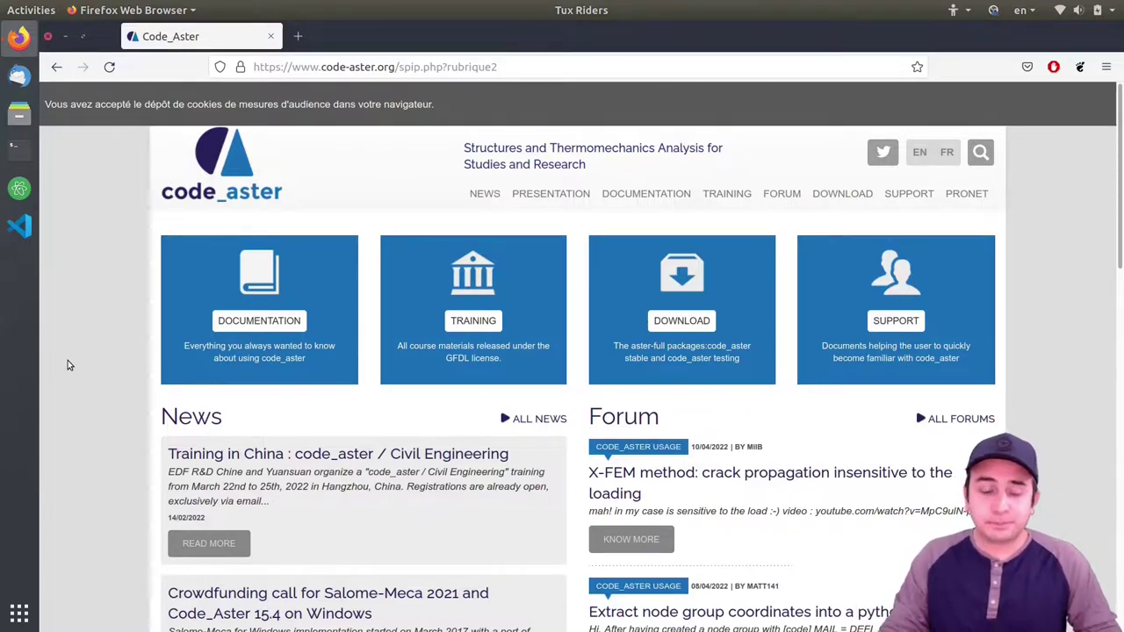
{"action": "left_click", "coordinate": [527, 197]}
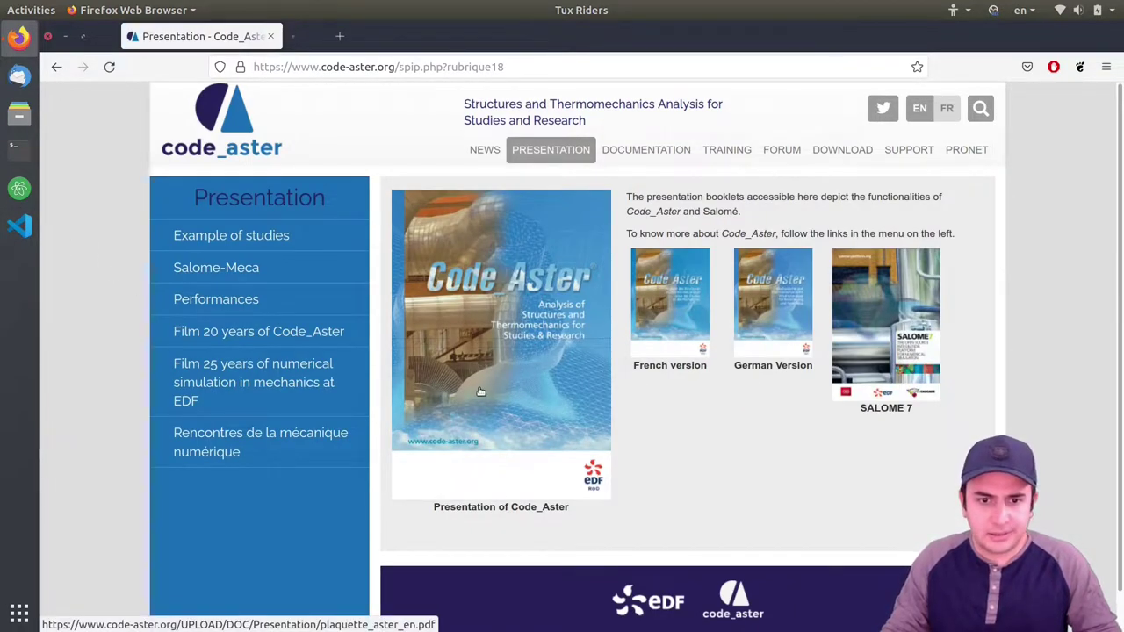
{"action": "middle_click", "coordinate": [703, 329]}
Switch to the booklet PDF and highlight 'Mechanical' and 'Thermal' under Phenomena on page 2
{"action": "left_click", "coordinate": [342, 36]}
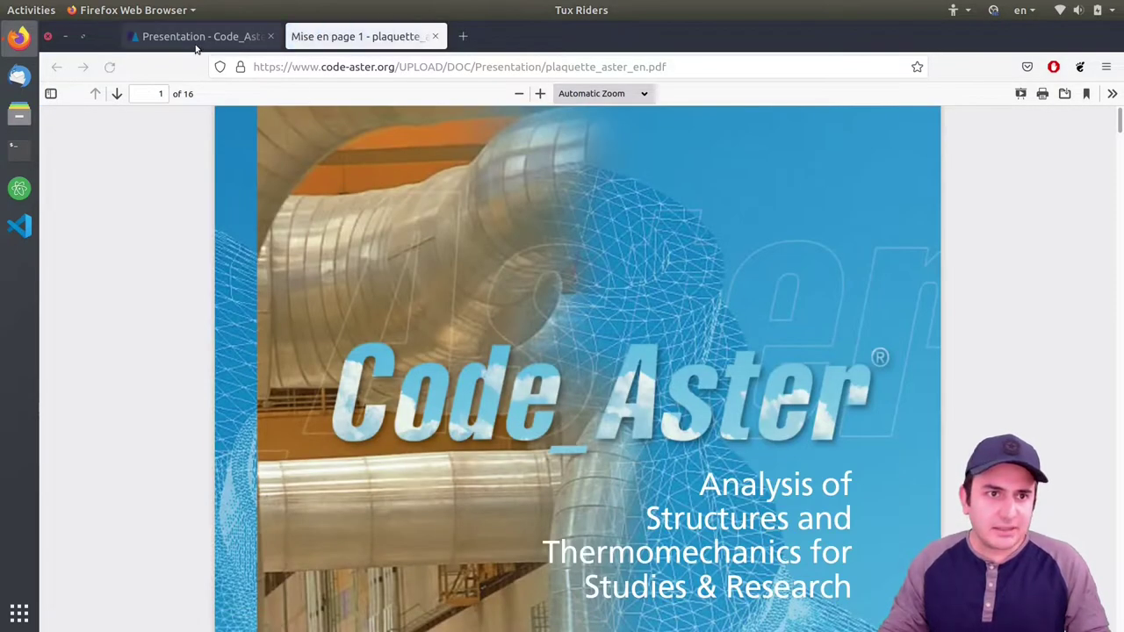
{"action": "mouse_move", "coordinate": [1121, 121]}
{"action": "left_mouse_down"}
{"action": "mouse_move", "coordinate": [1121, 350]}
{"action": "mouse_move", "coordinate": [1121, 122]}
{"action": "left_mouse_up"}
{"action": "scroll", "coordinate": [756, 344], "scroll_direction": "down", "scroll_amount": 10}
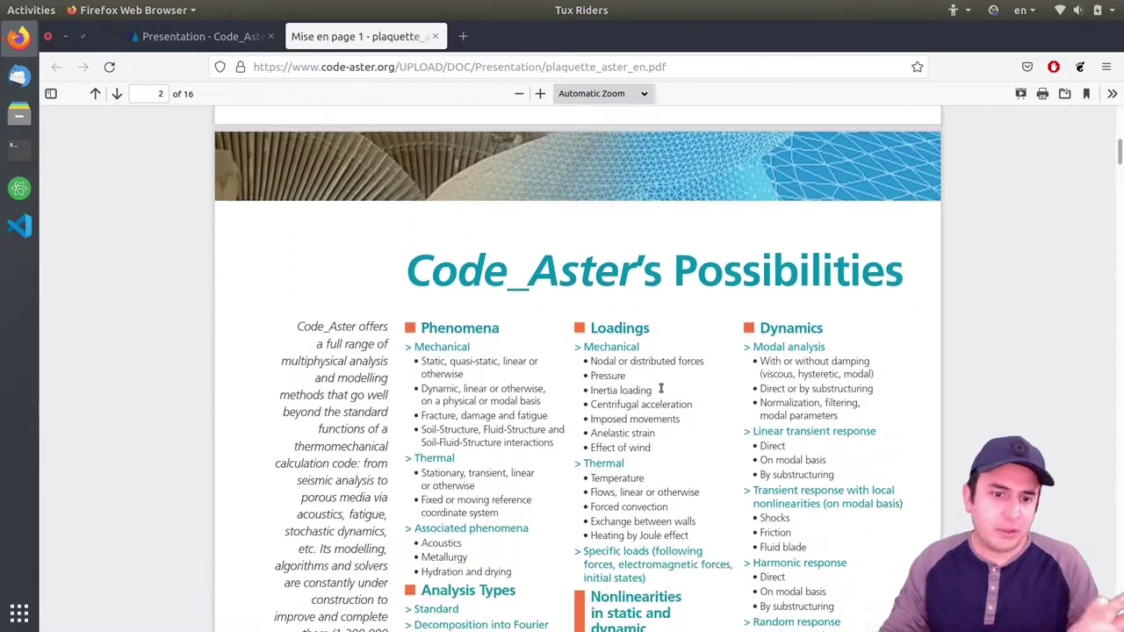
{"action": "scroll", "coordinate": [657, 388], "scroll_direction": "down", "scroll_amount": 2}
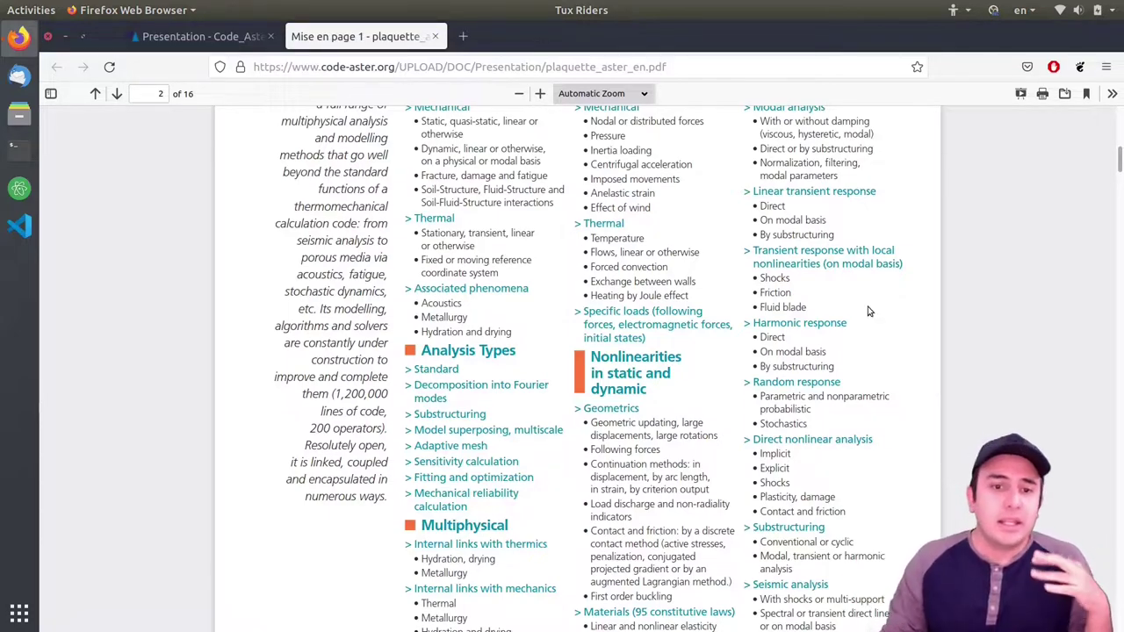
{"action": "scroll", "coordinate": [771, 304], "scroll_direction": "up", "scroll_amount": 2}
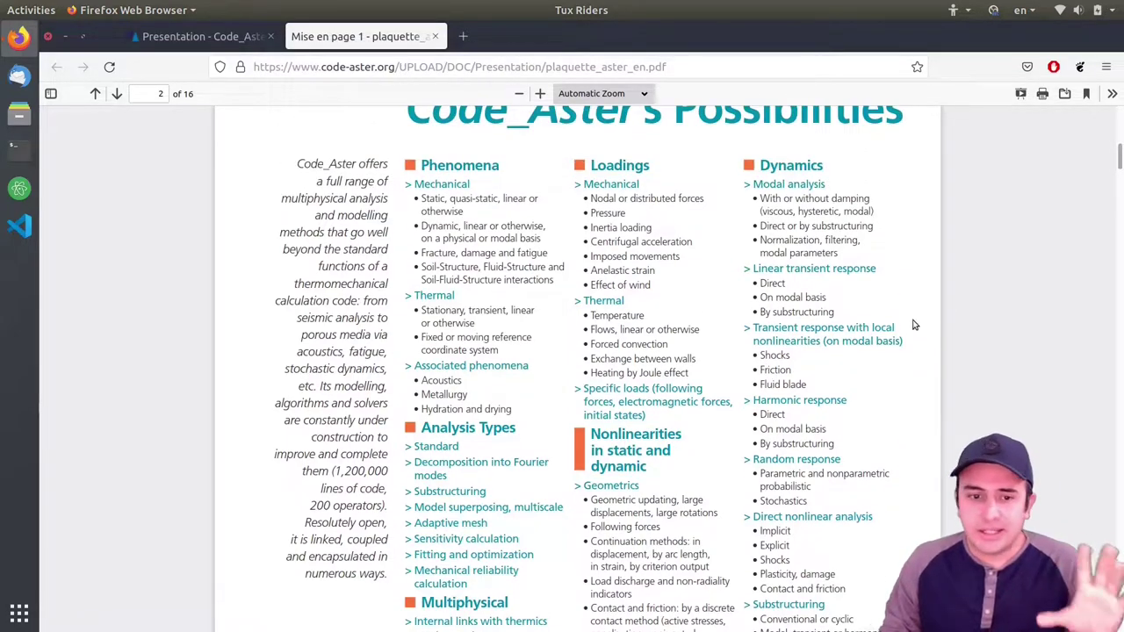
{"action": "double_click", "coordinate": [442, 184]}
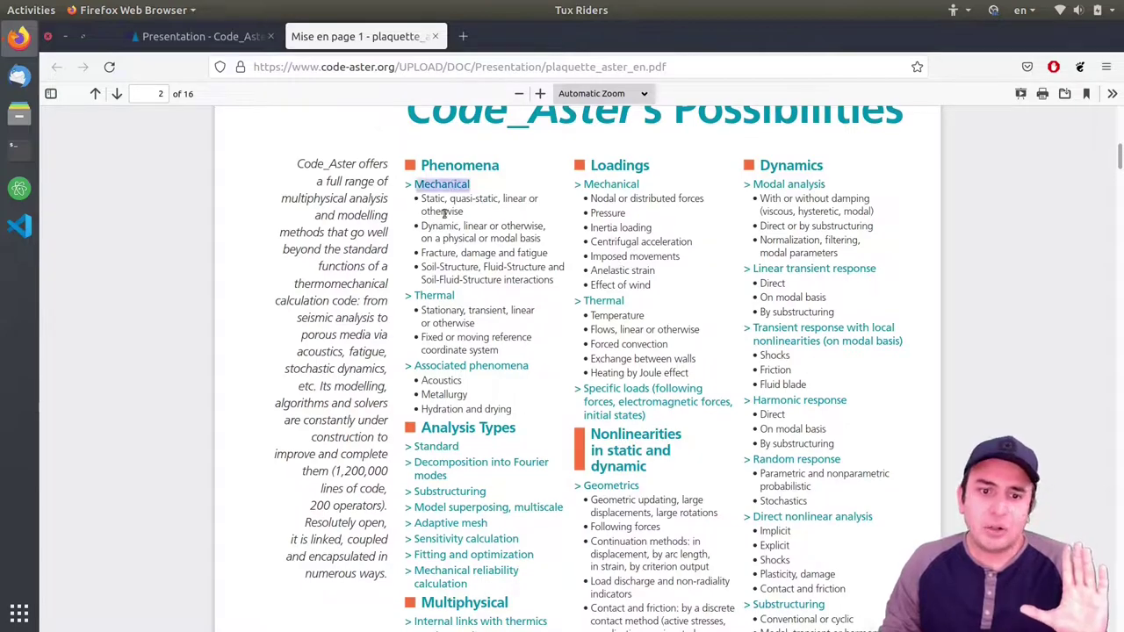
{"action": "double_click", "coordinate": [433, 295]}
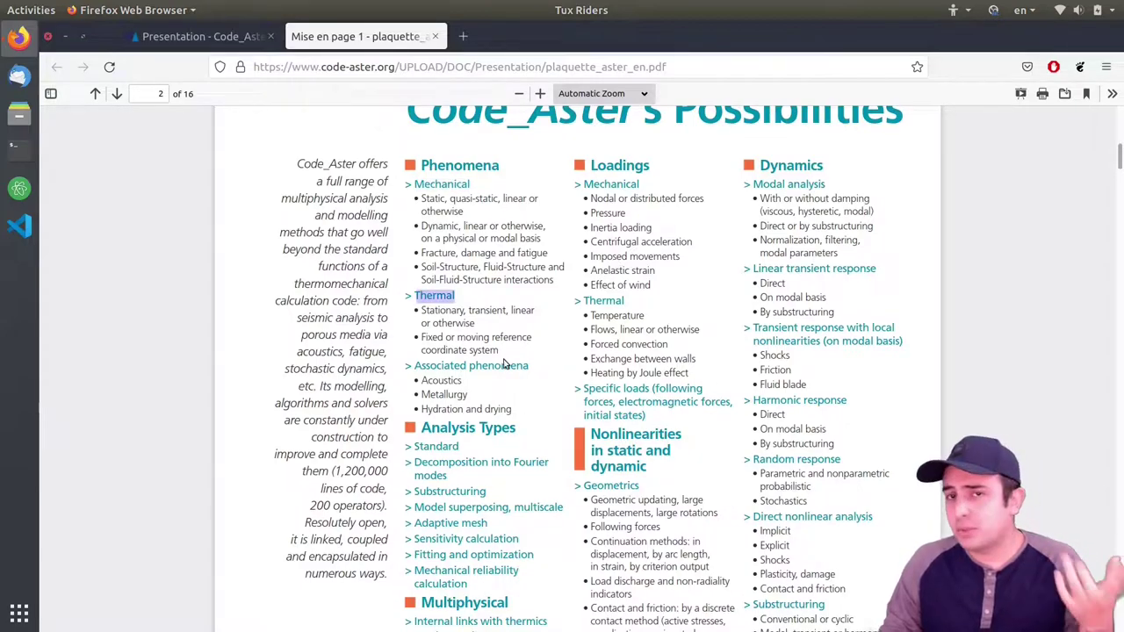
Read on through the Possibilities list down to page 3
{"action": "scroll", "coordinate": [516, 367], "scroll_direction": "down", "scroll_amount": 1}
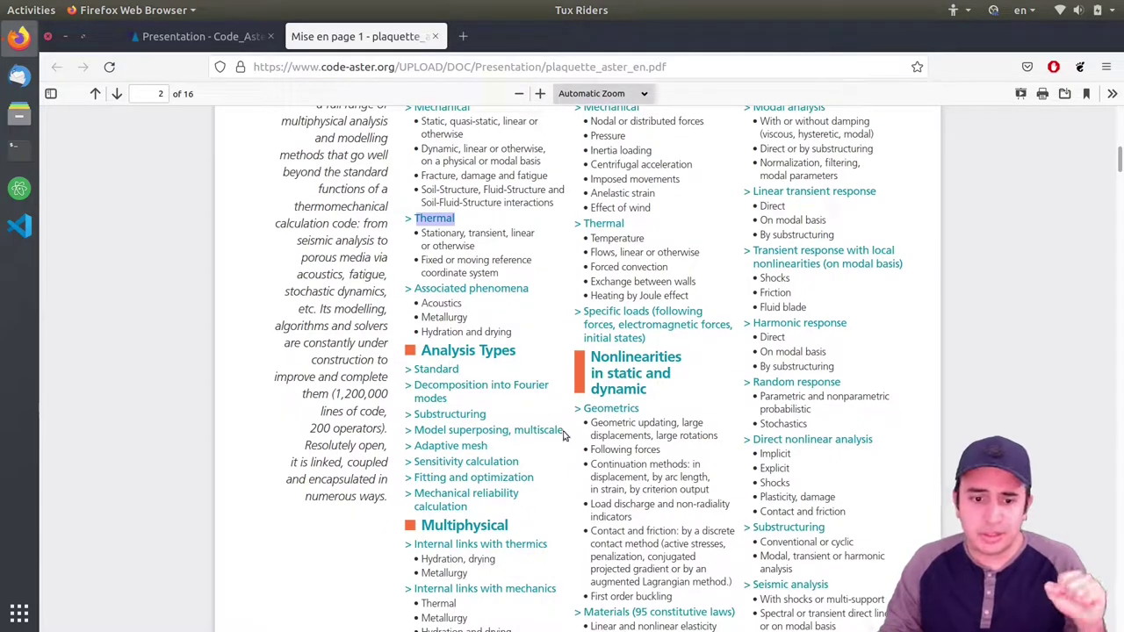
{"action": "scroll", "coordinate": [564, 430], "scroll_direction": "down", "scroll_amount": 2}
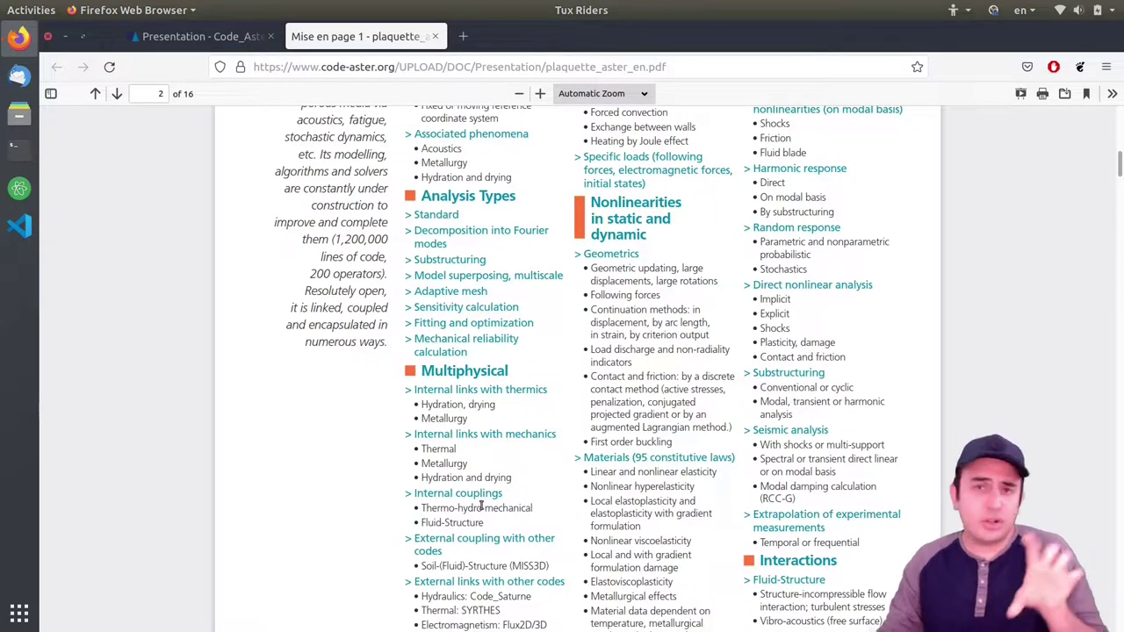
{"action": "scroll", "coordinate": [587, 506], "scroll_direction": "up", "scroll_amount": 2}
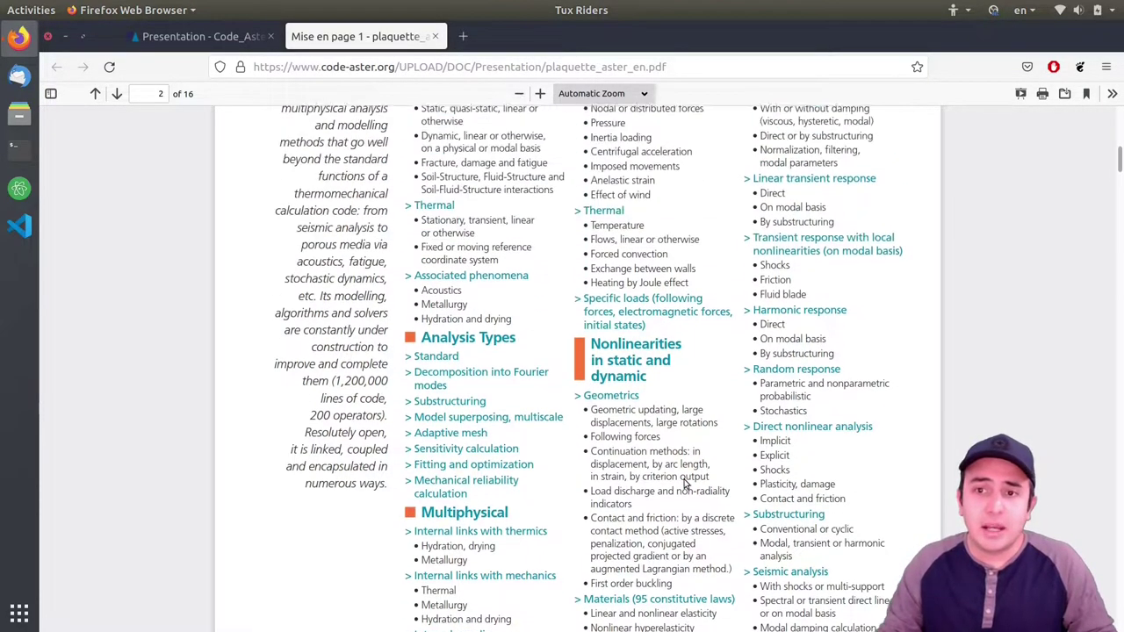
{"action": "scroll", "coordinate": [845, 195], "scroll_direction": "up", "scroll_amount": 1}
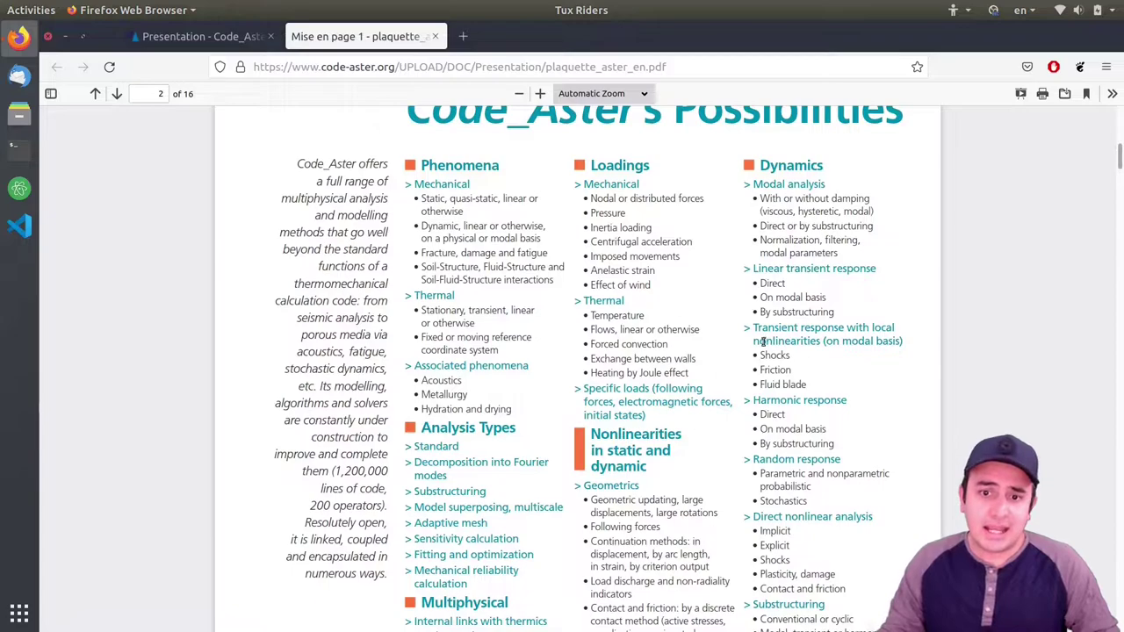
{"action": "scroll", "coordinate": [756, 351], "scroll_direction": "down", "scroll_amount": 2}
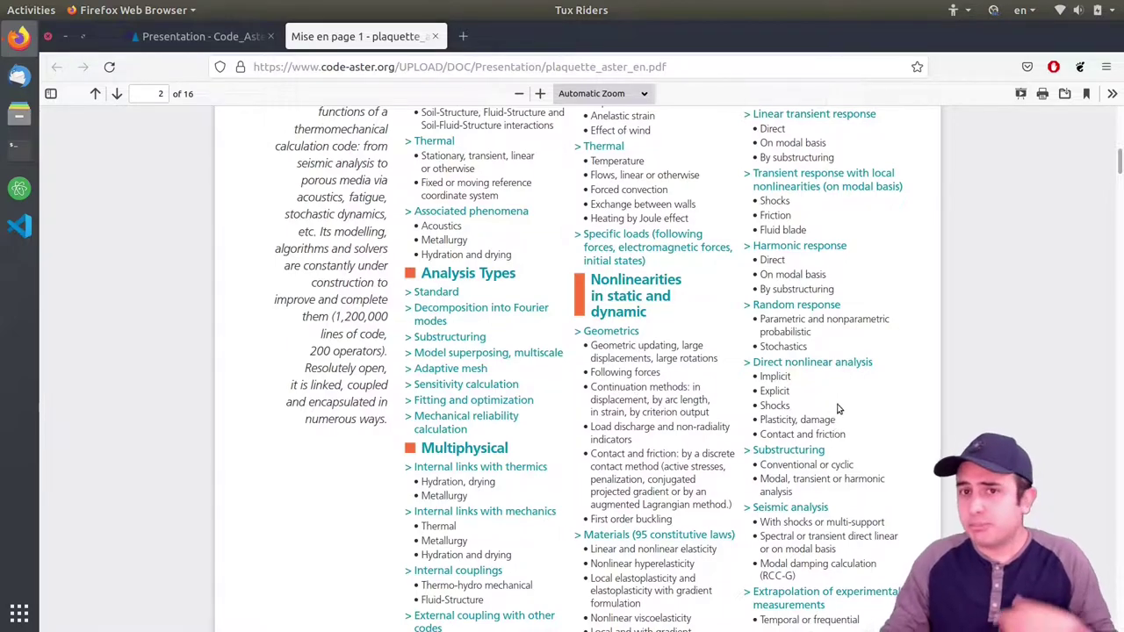
{"action": "scroll", "coordinate": [948, 329], "scroll_direction": "down", "scroll_amount": 5}
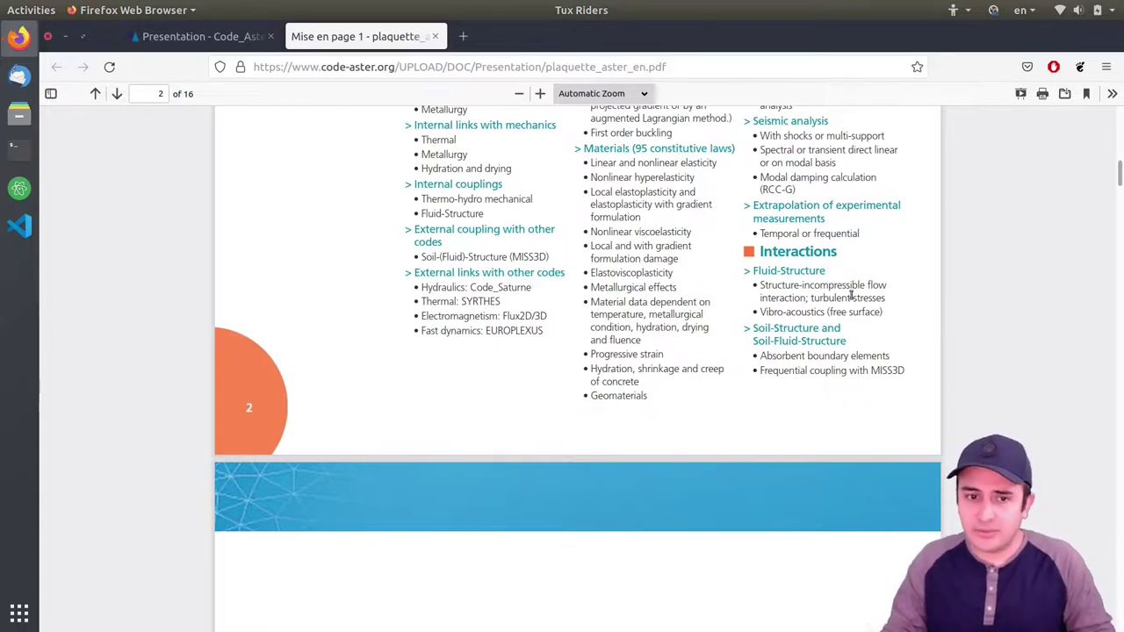
{"action": "scroll", "coordinate": [852, 295], "scroll_direction": "down", "scroll_amount": 7}
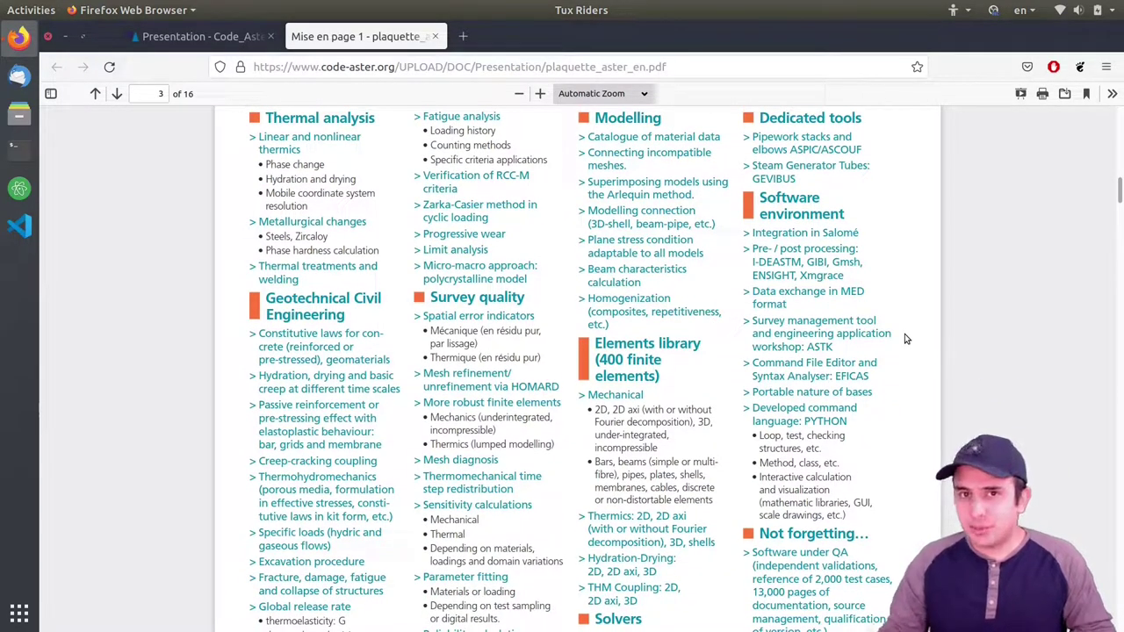
View the helical spring render output.png from the desktop in Image Viewer
{"action": "left_click", "coordinate": [66, 36]}
{"action": "double_click", "coordinate": [77, 123]}
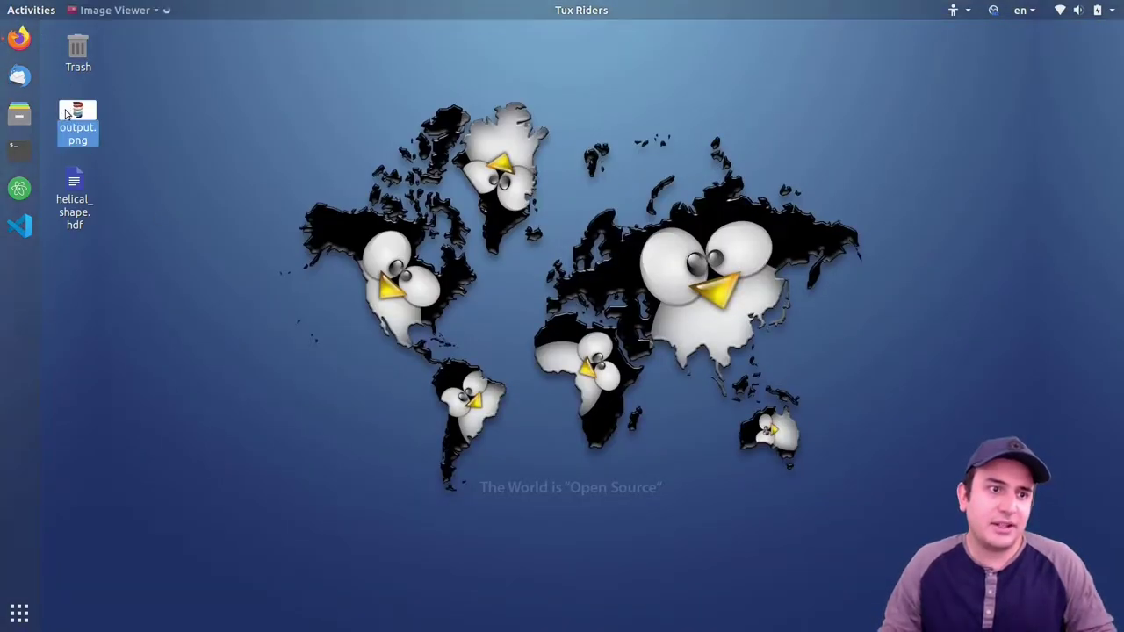
{"action": "left_click_drag", "start_coordinate": [603, 77], "coordinate": [598, 69]}
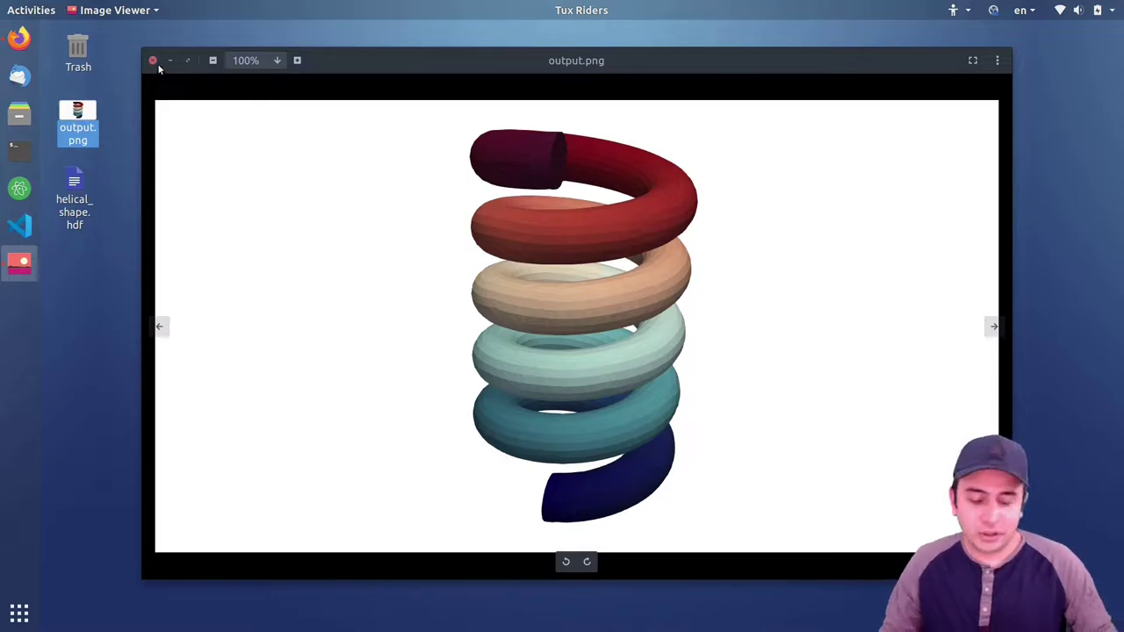
Launch salome_meca via an application search for 'salo', then return to the code_aster Presentation tab
{"action": "key", "text": "super"}
{"action": "type", "text": "salo"}
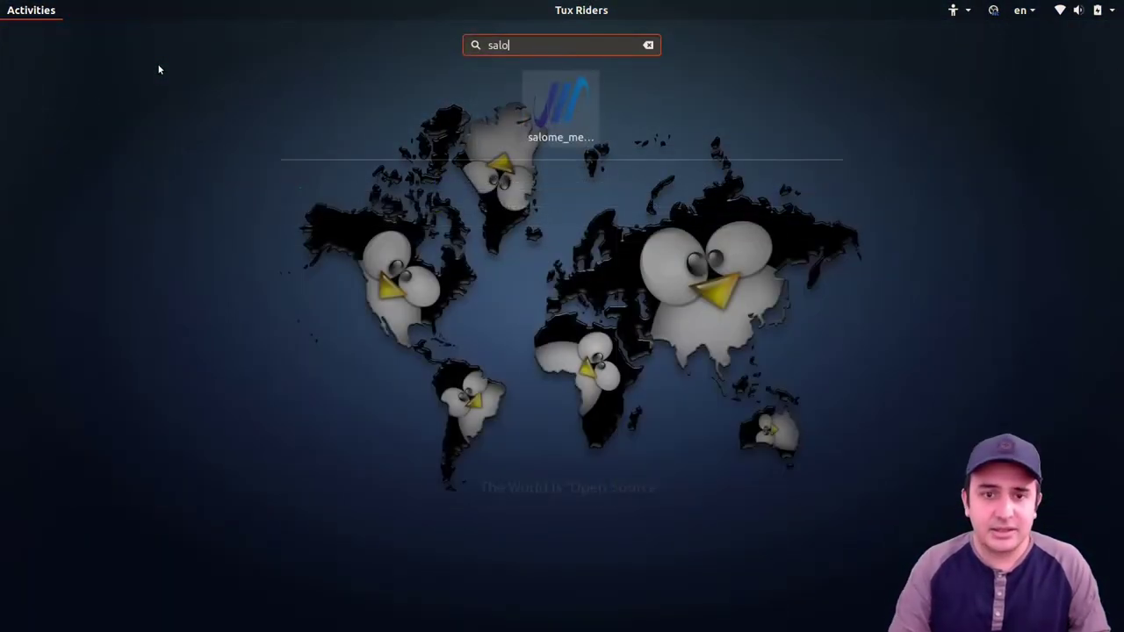
{"action": "key", "text": "Escape"}
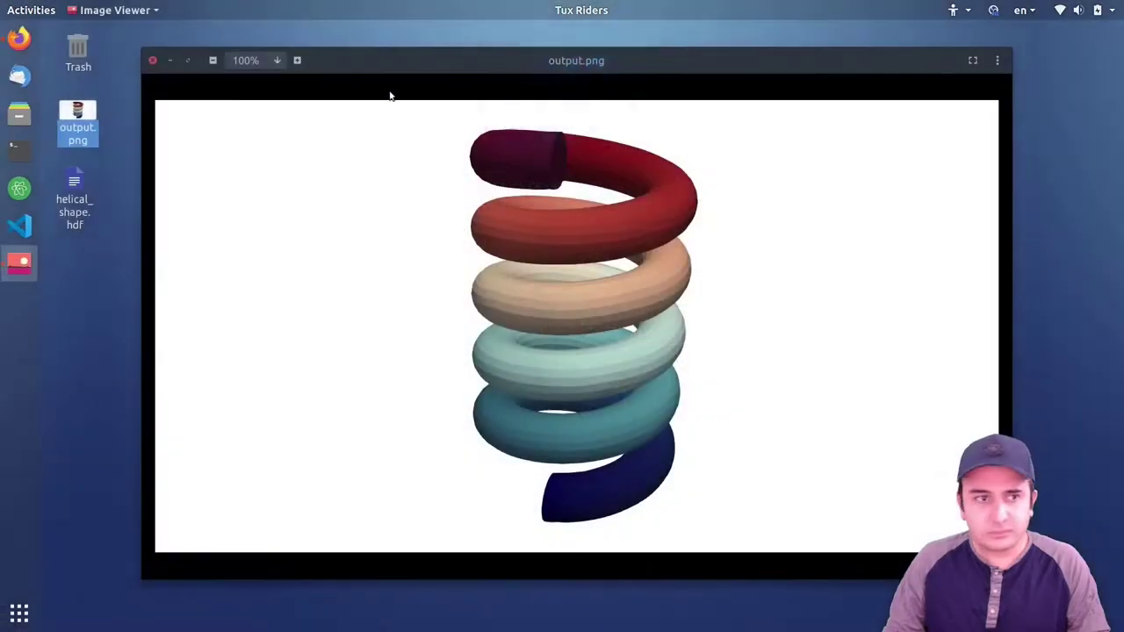
{"action": "left_click", "coordinate": [19, 37]}
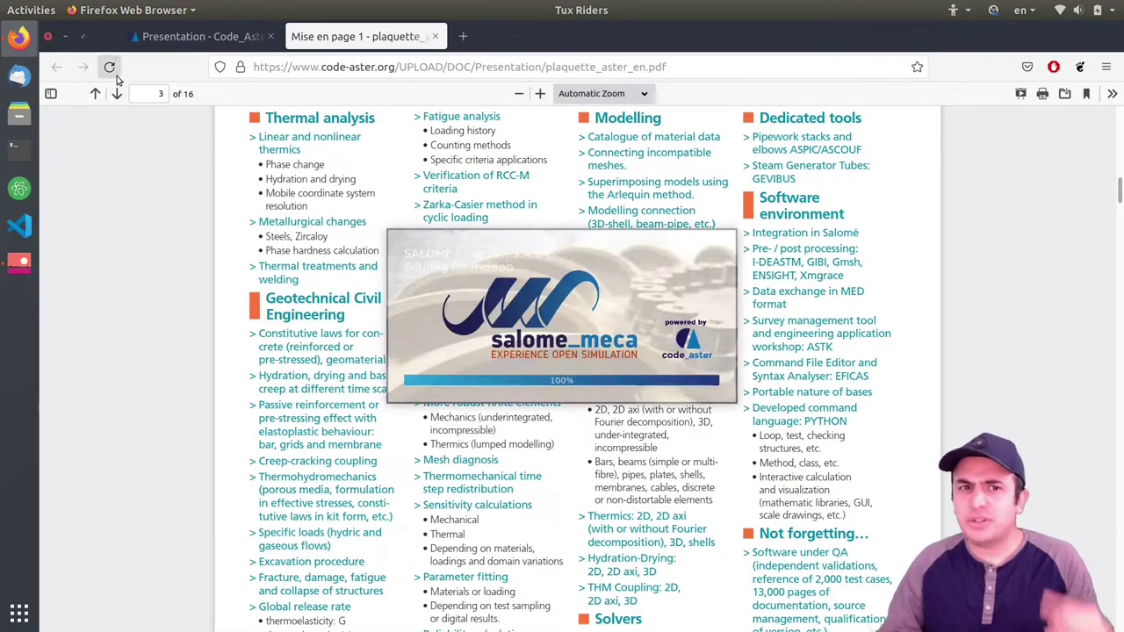
{"action": "left_click", "coordinate": [211, 36]}
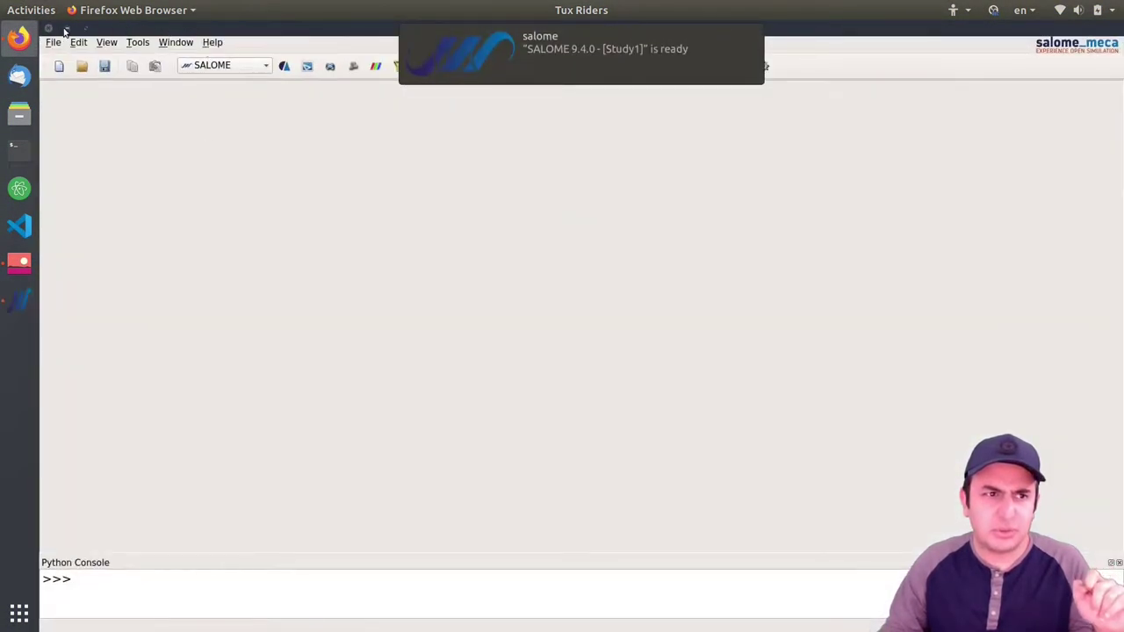
{"action": "left_click", "coordinate": [66, 29]}
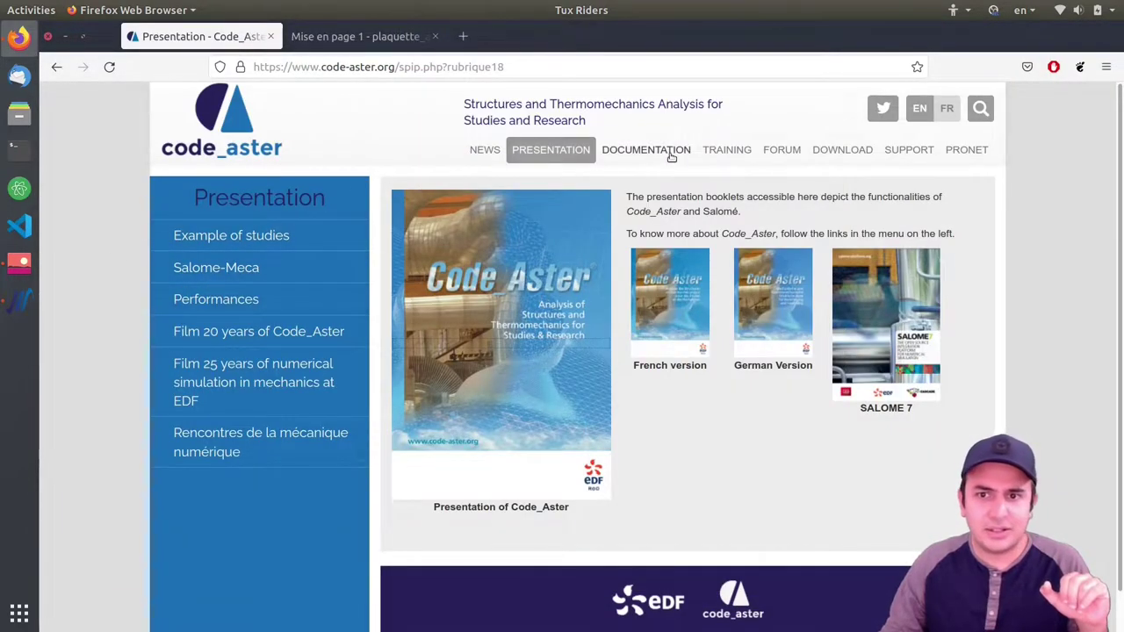
Browse the Code_Aster and Salome-Meca download pages, highlight 'singularity', then close Firefox
{"action": "left_click", "coordinate": [835, 153]}
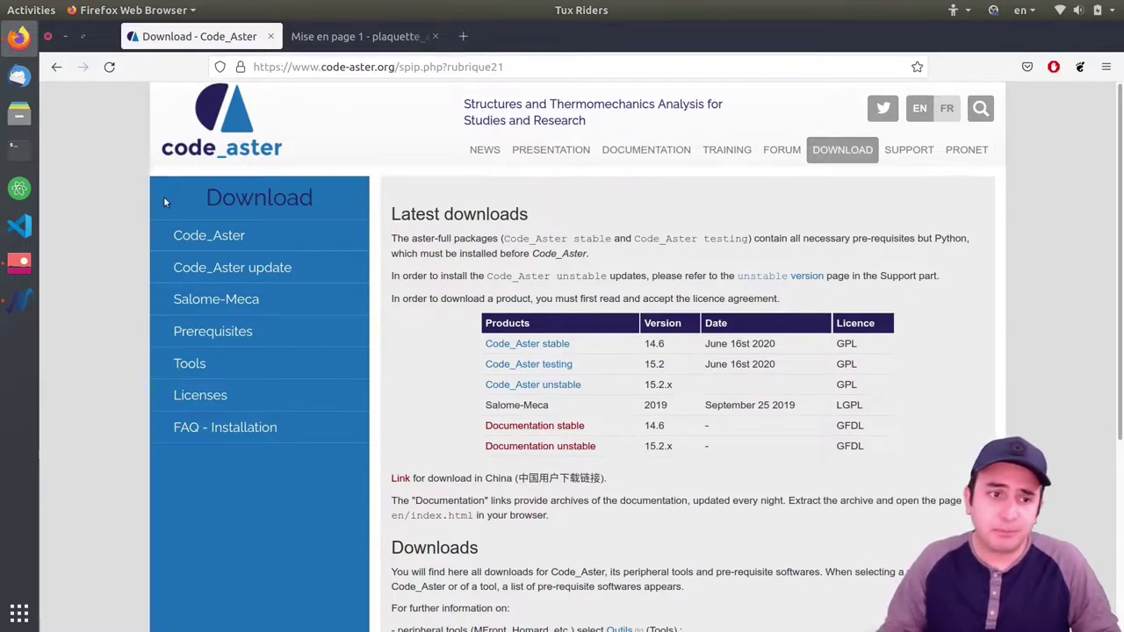
{"action": "left_click", "coordinate": [191, 235]}
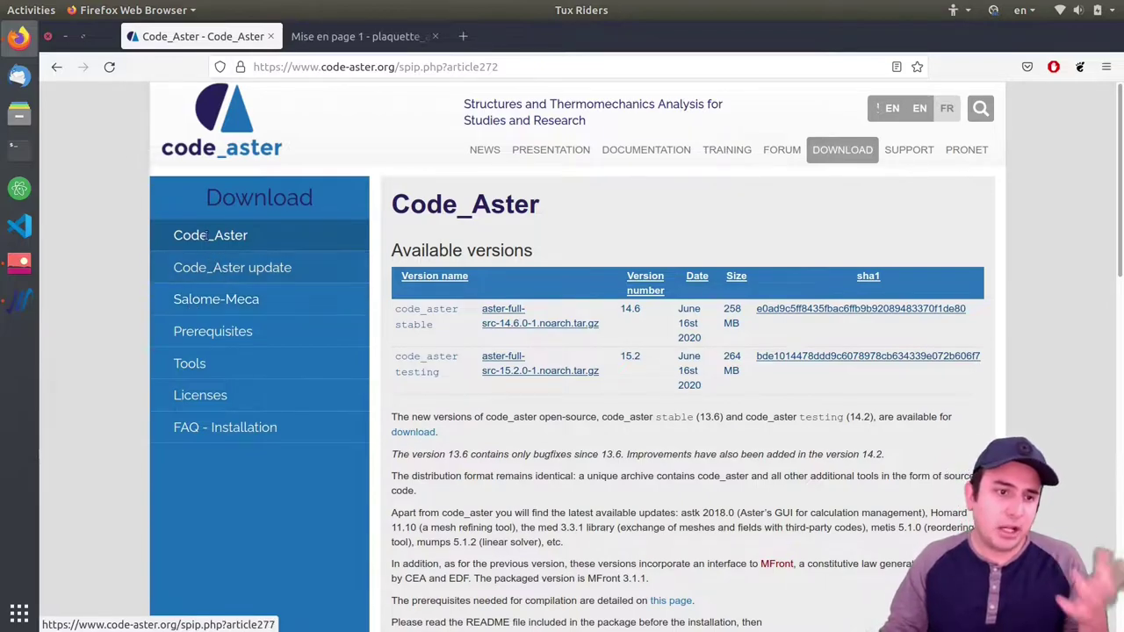
{"action": "left_click", "coordinate": [195, 300]}
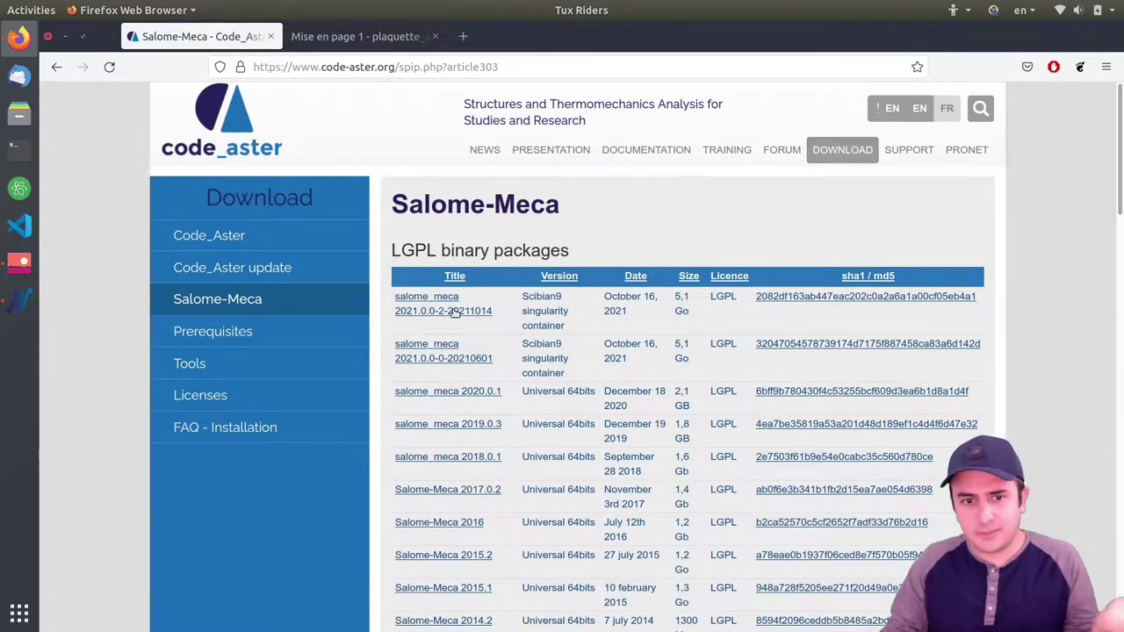
{"action": "double_click", "coordinate": [544, 312]}
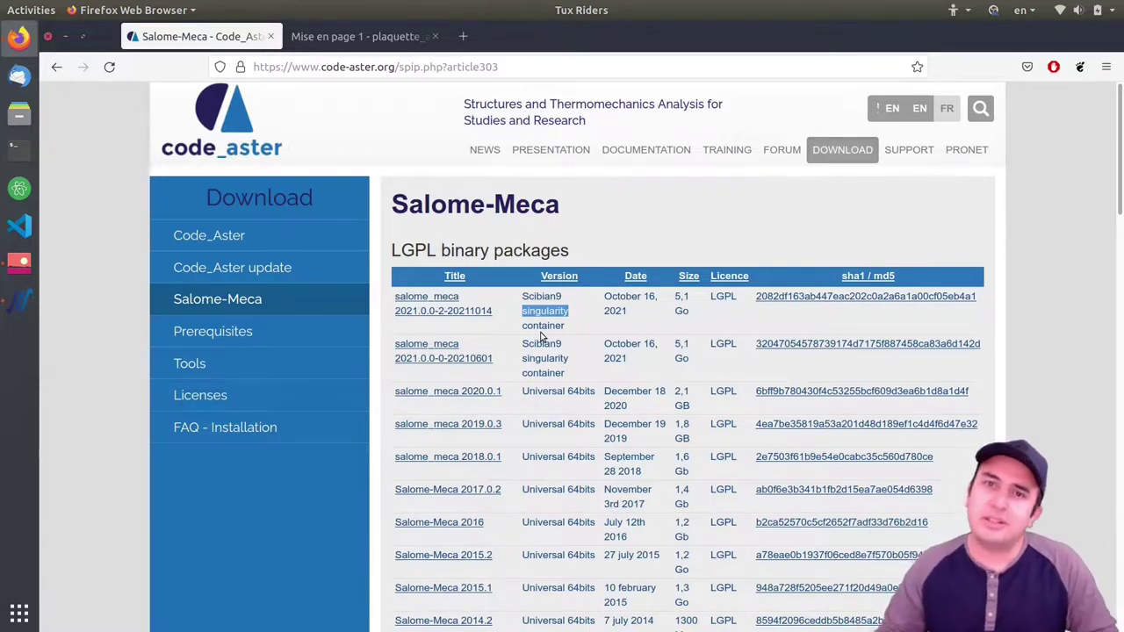
{"action": "left_click", "coordinate": [49, 37]}
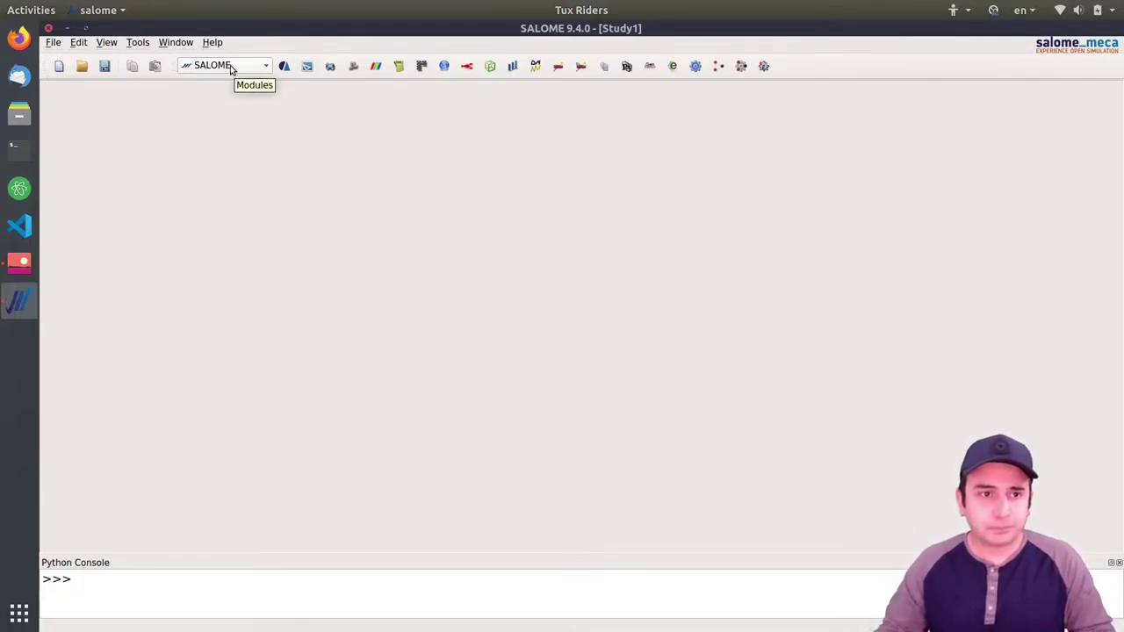
Load helical_shape.hdf from the Desktop folder through File > Open
{"action": "left_click", "coordinate": [82, 66]}
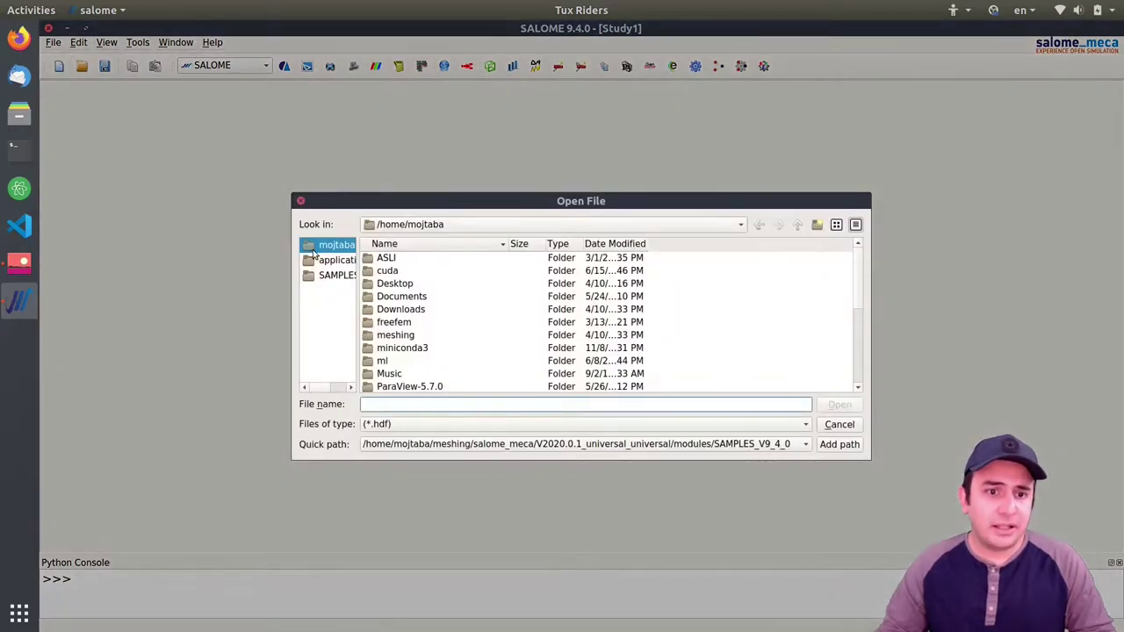
{"action": "left_click", "coordinate": [66, 28]}
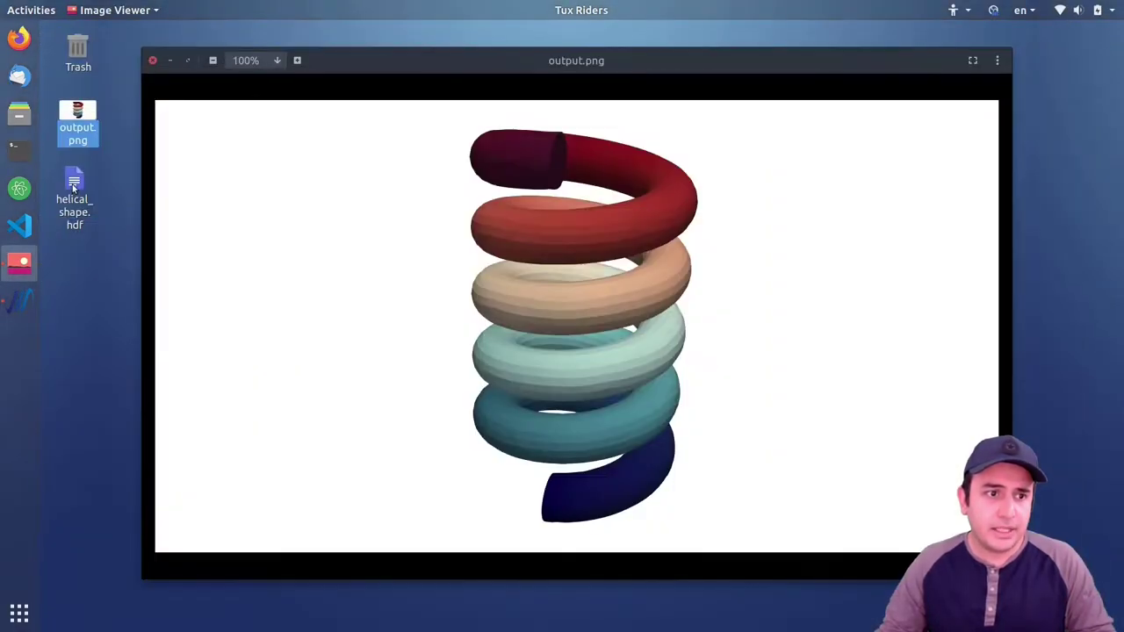
{"action": "left_click", "coordinate": [75, 186]}
{"action": "left_click", "coordinate": [152, 60]}
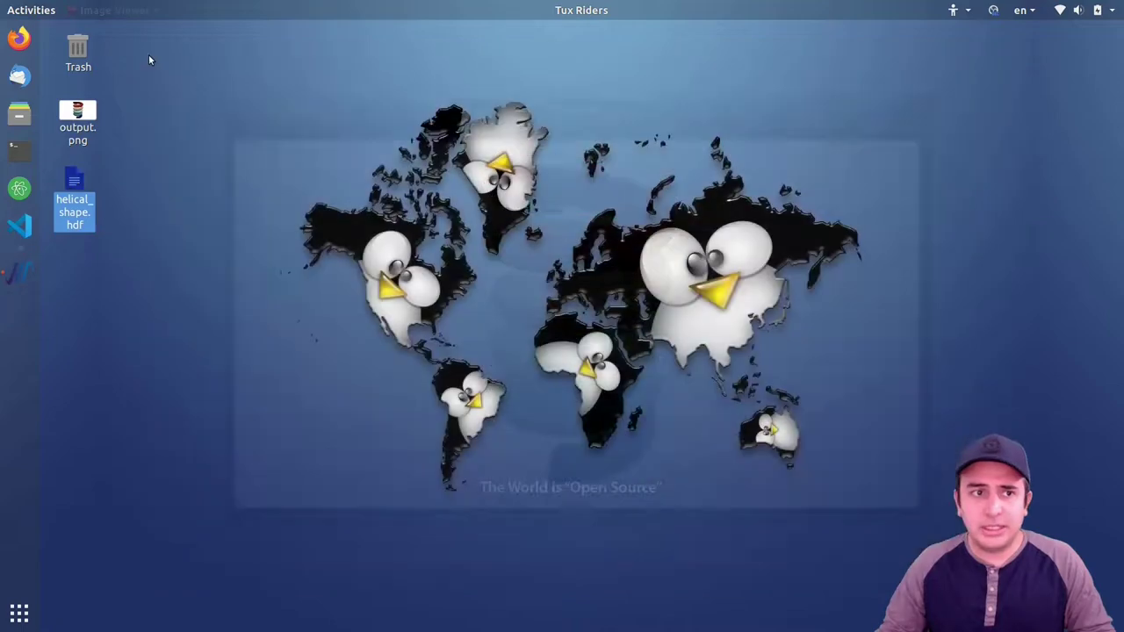
{"action": "left_click", "coordinate": [19, 263]}
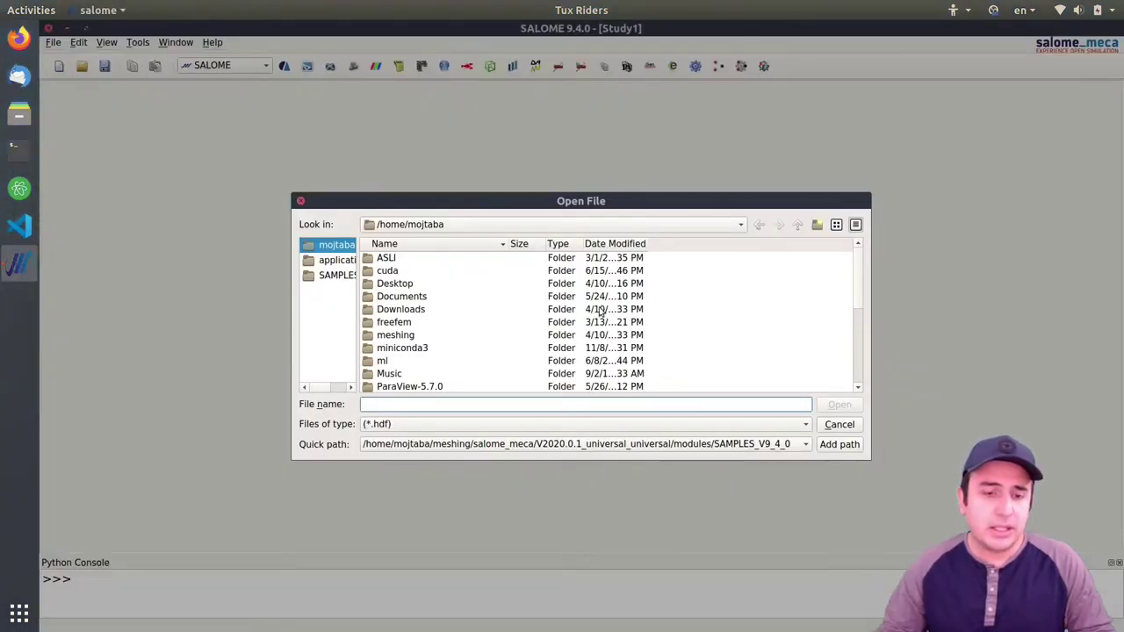
{"action": "double_click", "coordinate": [400, 283]}
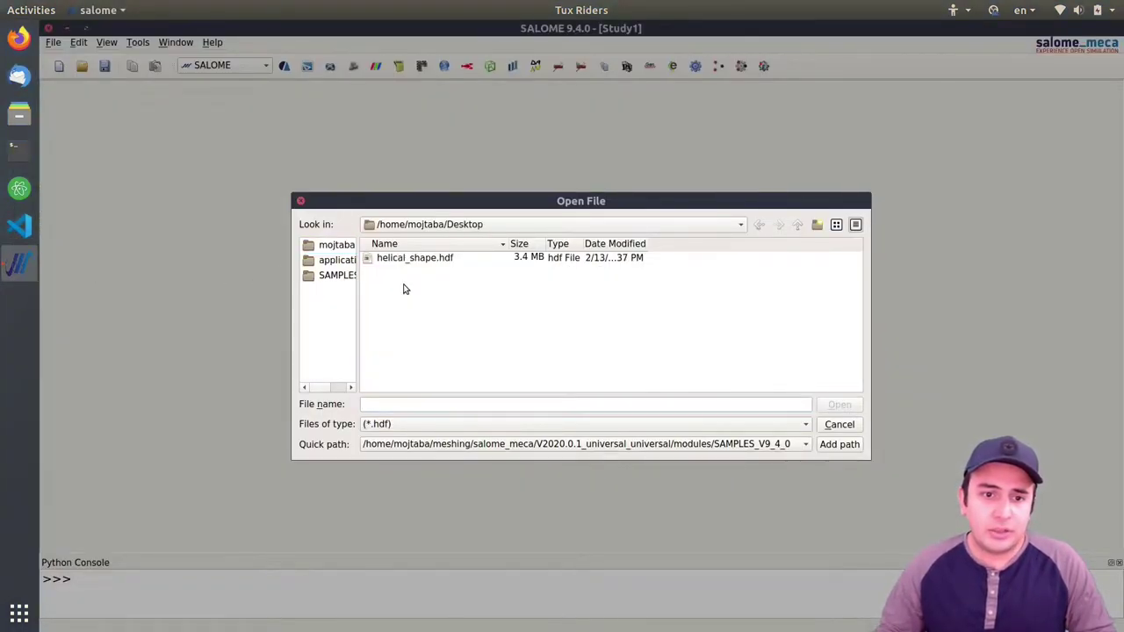
{"action": "left_click", "coordinate": [404, 261]}
{"action": "left_click", "coordinate": [840, 405]}
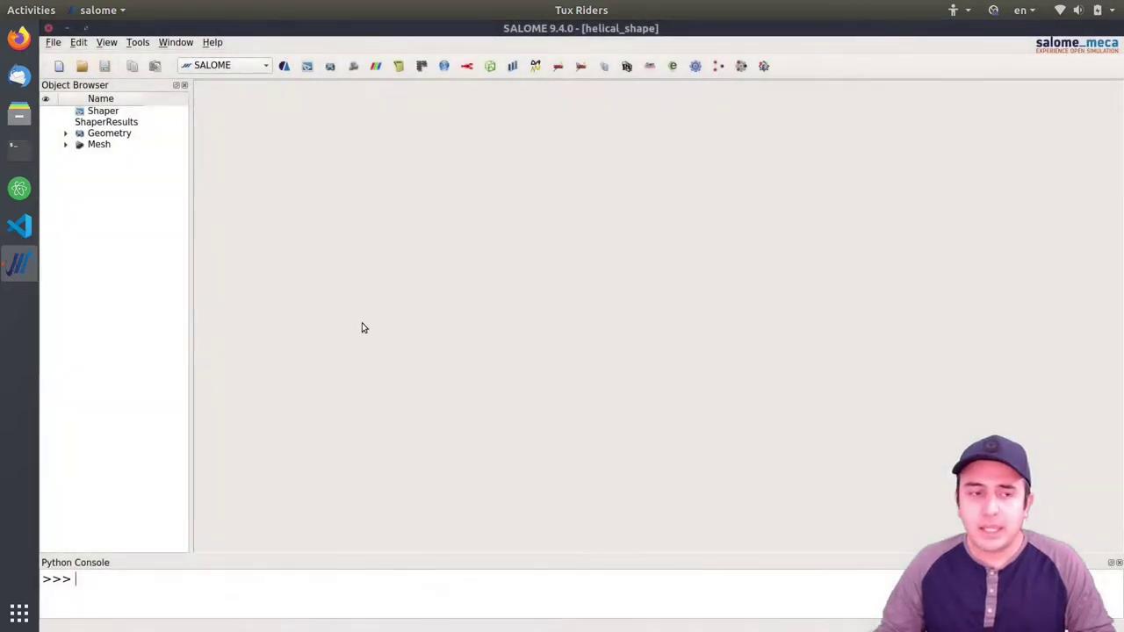
{"action": "left_click", "coordinate": [217, 68]}
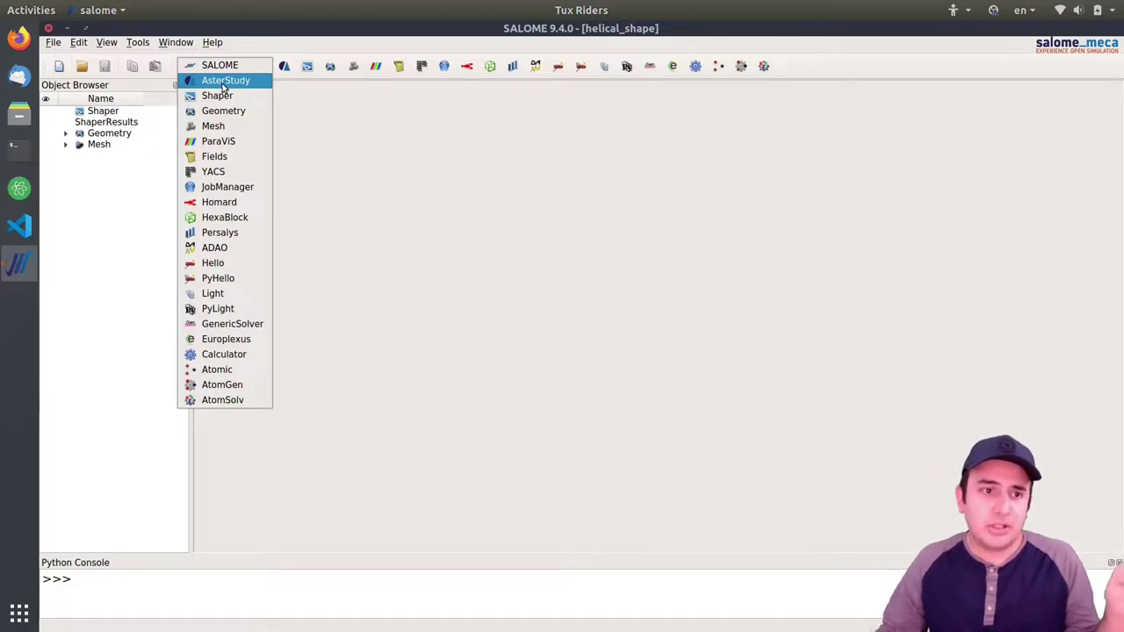
Show the spring shape from the Geometry tree in the viewer and rotate it upright
{"action": "left_click", "coordinate": [223, 110]}
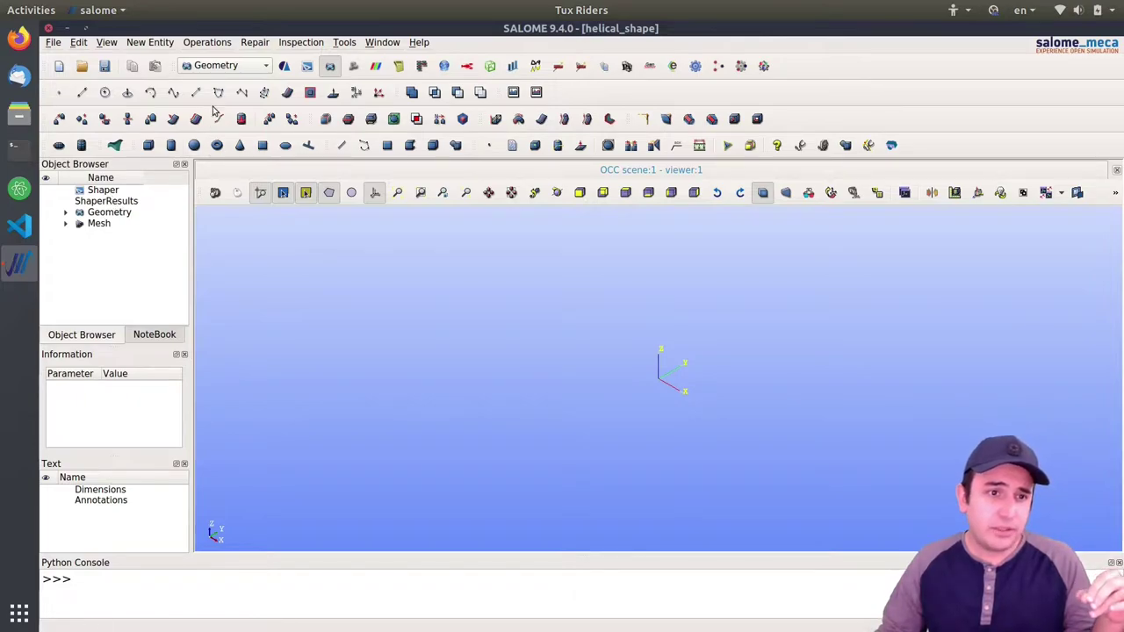
{"action": "left_click", "coordinate": [69, 218]}
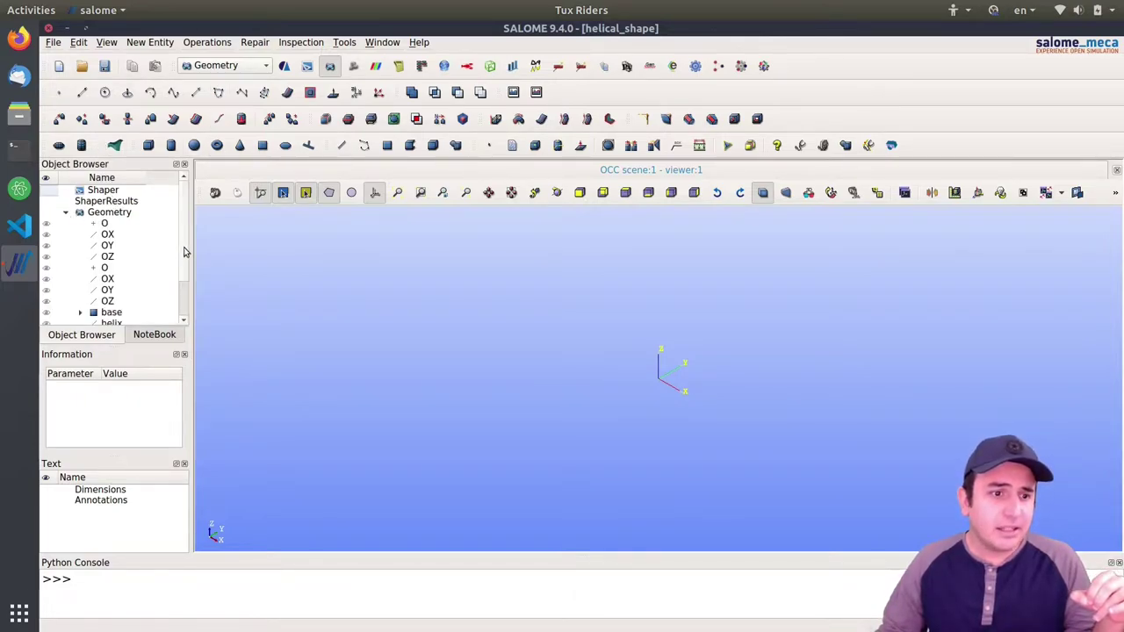
{"action": "scroll", "coordinate": [185, 263], "scroll_direction": "down", "scroll_amount": 1}
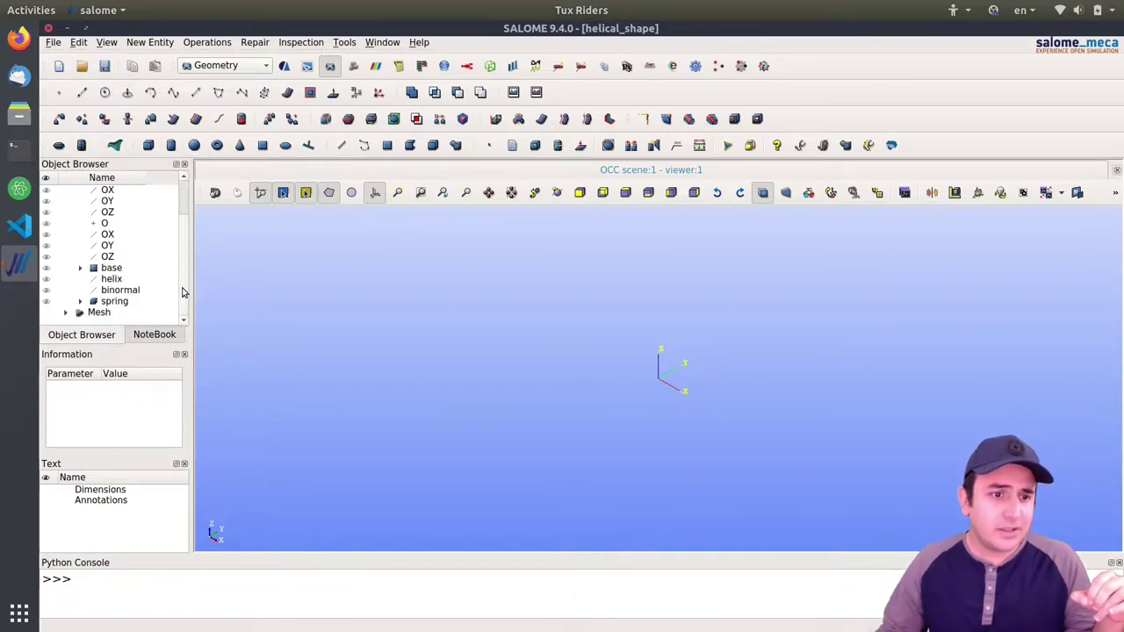
{"action": "left_click", "coordinate": [46, 301]}
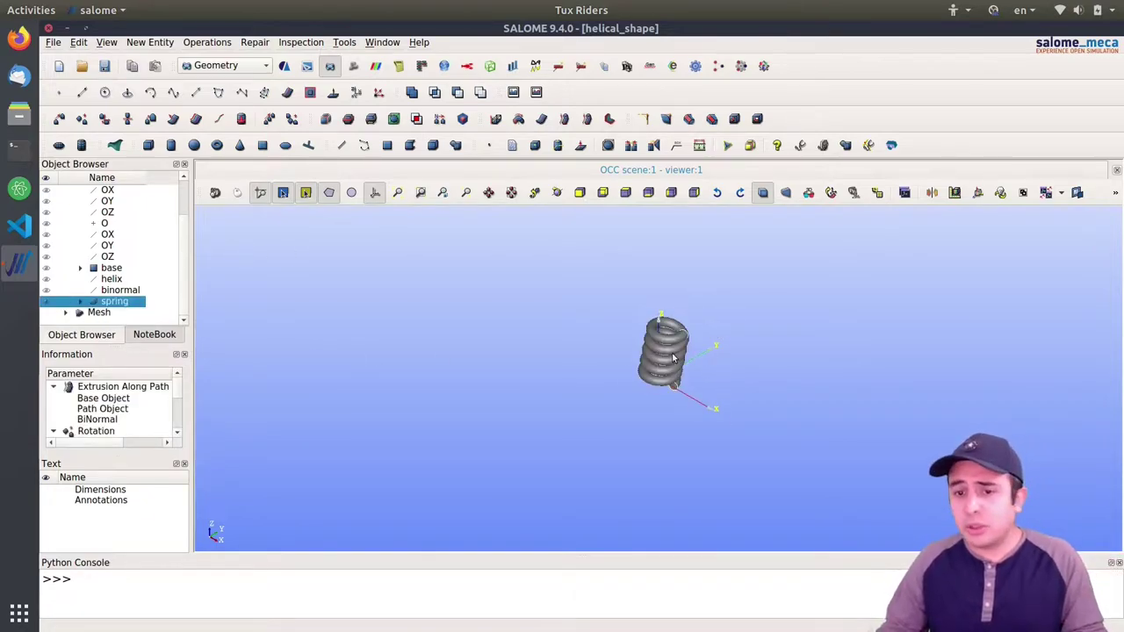
{"action": "scroll", "coordinate": [667, 353], "scroll_direction": "up", "scroll_amount": 5}
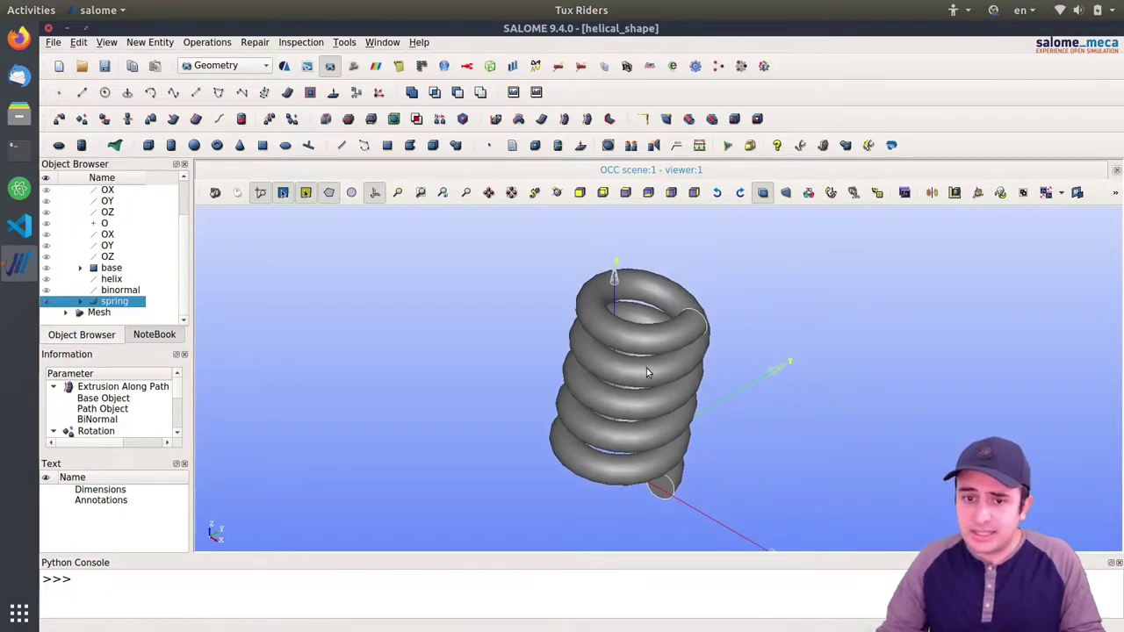
{"action": "left_click_drag", "start_coordinate": [639, 364], "coordinate": [622, 334]}
{"action": "scroll", "coordinate": [622, 335], "scroll_direction": "up", "scroll_amount": 4}
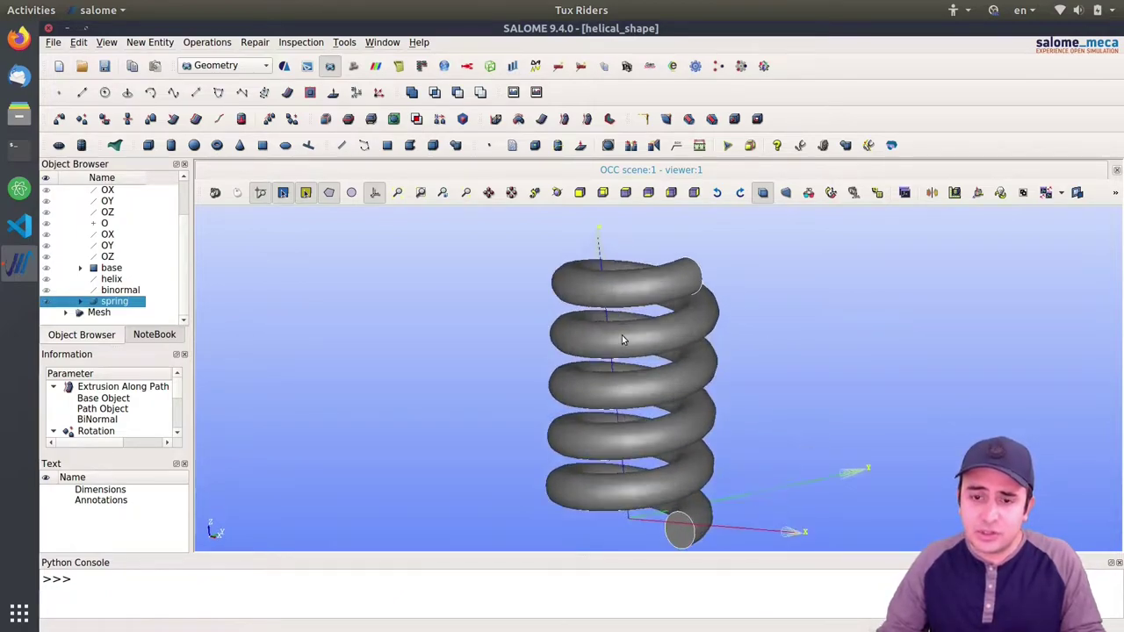
{"action": "scroll", "coordinate": [655, 362], "scroll_direction": "down", "scroll_amount": 3}
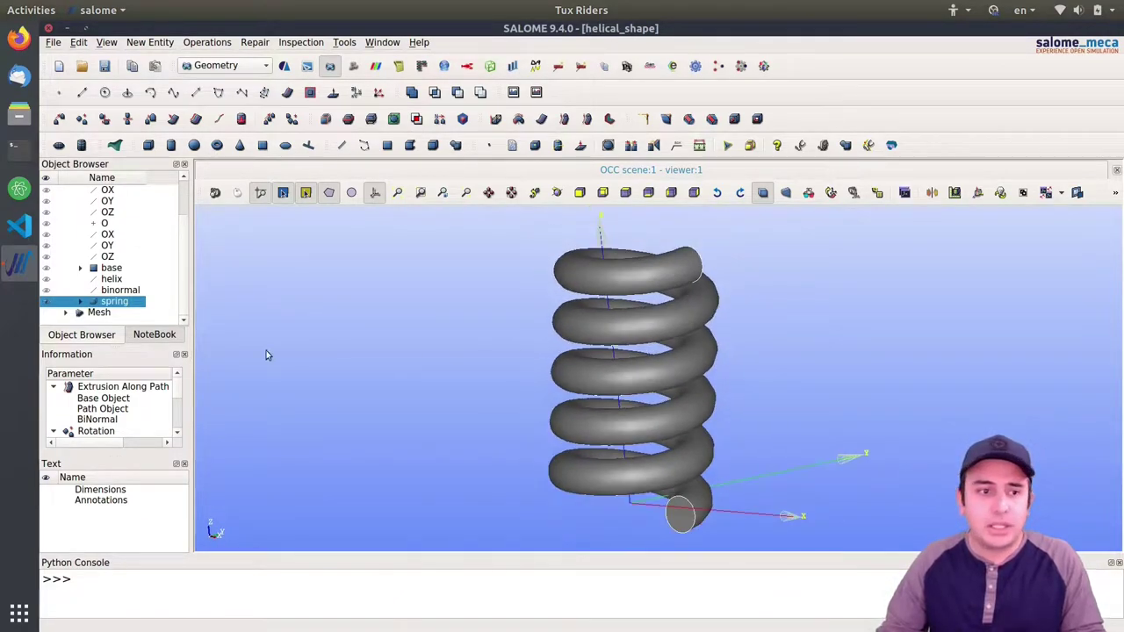
{"action": "left_click", "coordinate": [344, 42]}
{"action": "mouse_move", "coordinate": [301, 42]}
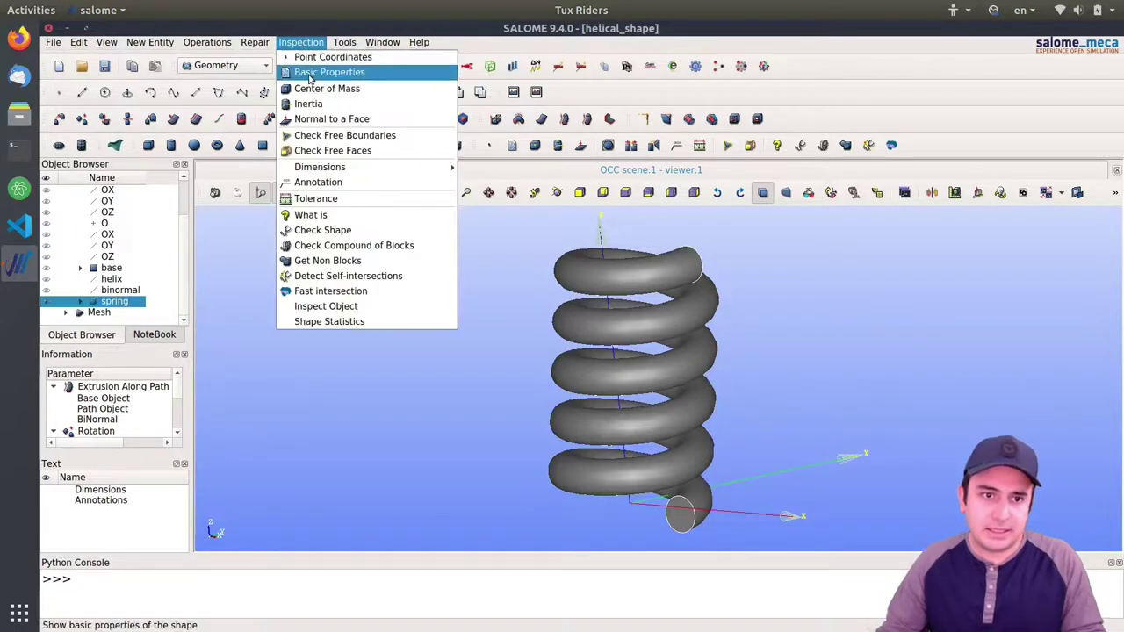
{"action": "mouse_move", "coordinate": [315, 170]}
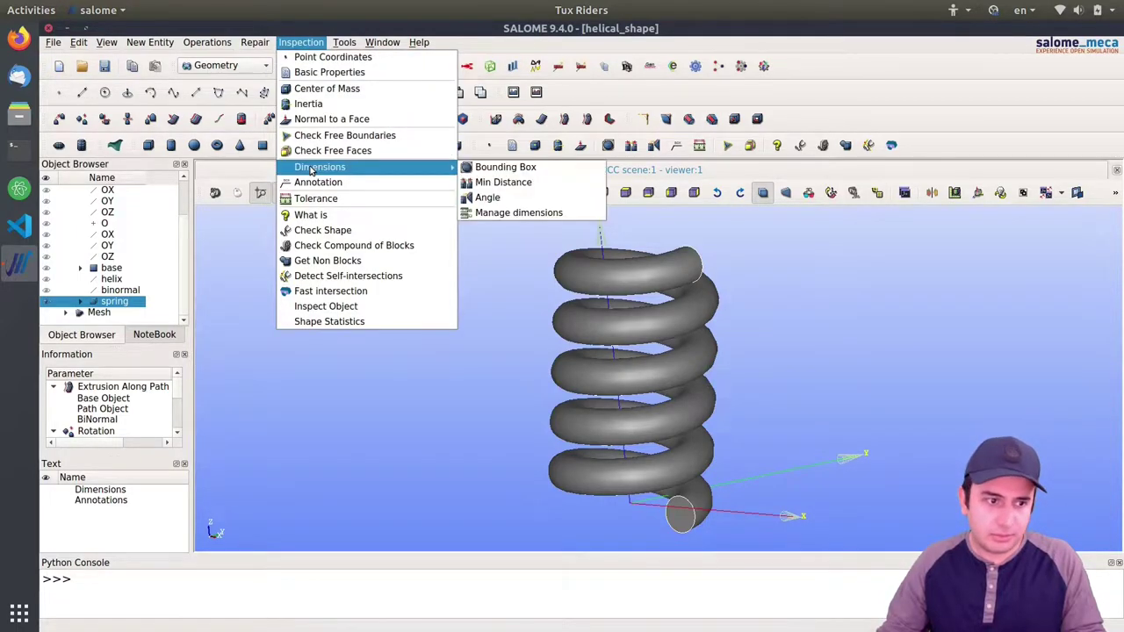
{"action": "left_click", "coordinate": [512, 169]}
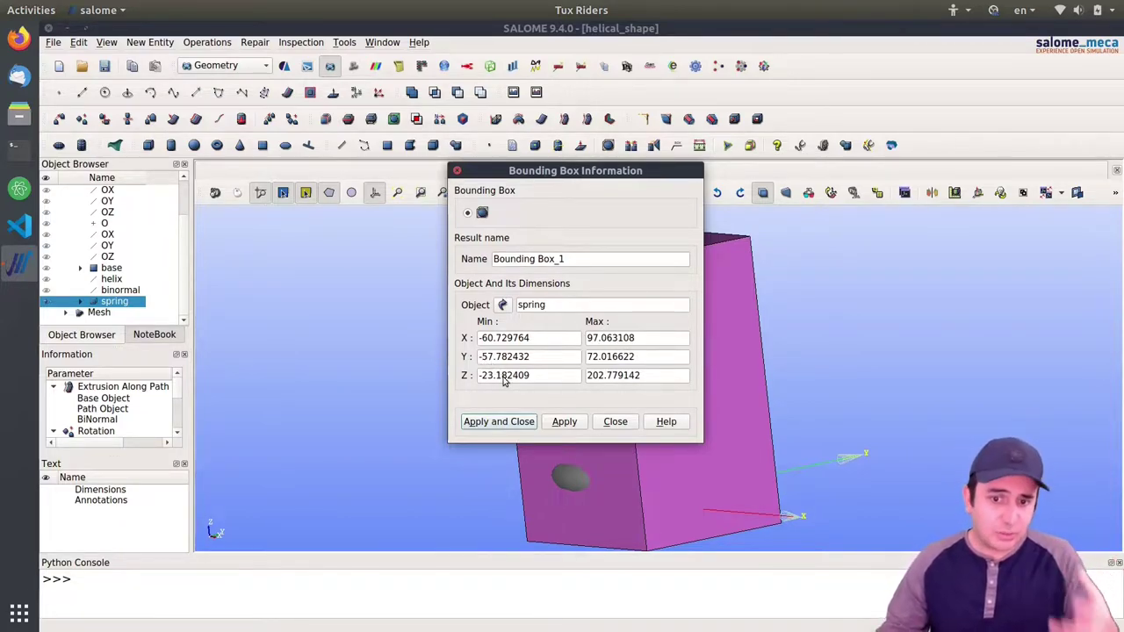
{"action": "left_click", "coordinate": [456, 171]}
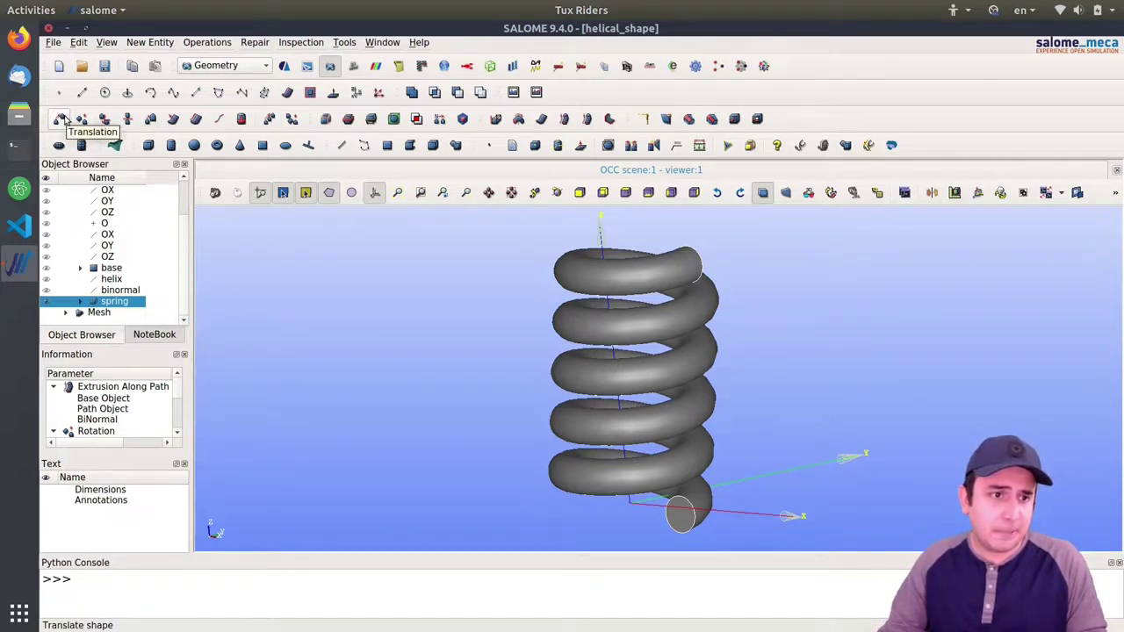
Scale the spring by factor 0.001 to create Scale_1 and fit it in the view
{"action": "left_click", "coordinate": [150, 120]}
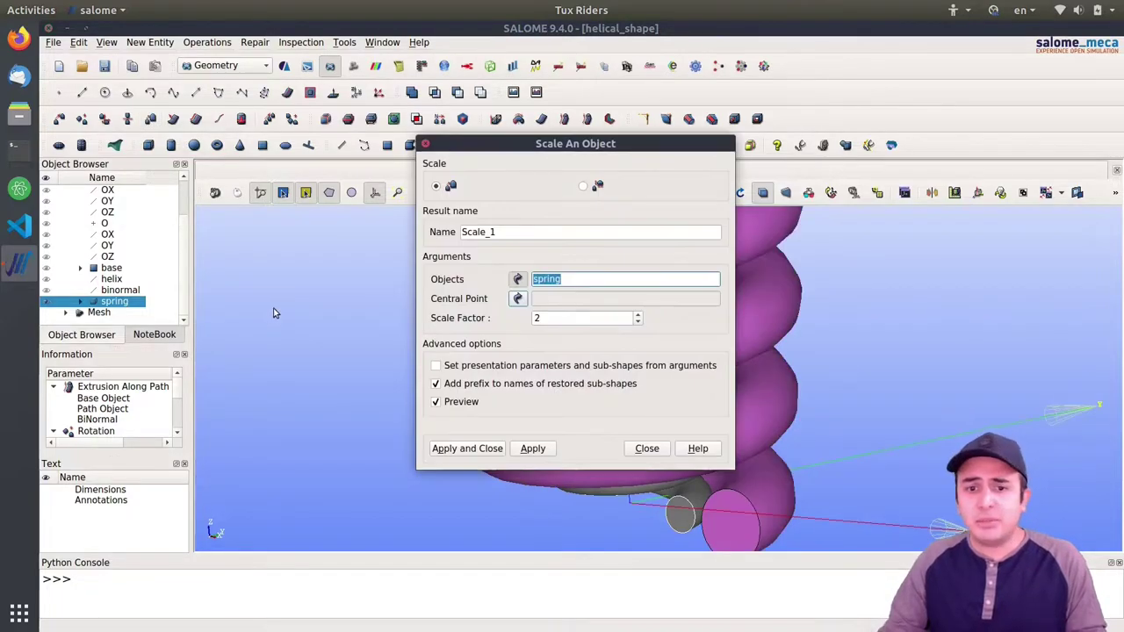
{"action": "left_click_drag", "start_coordinate": [548, 319], "coordinate": [517, 323]}
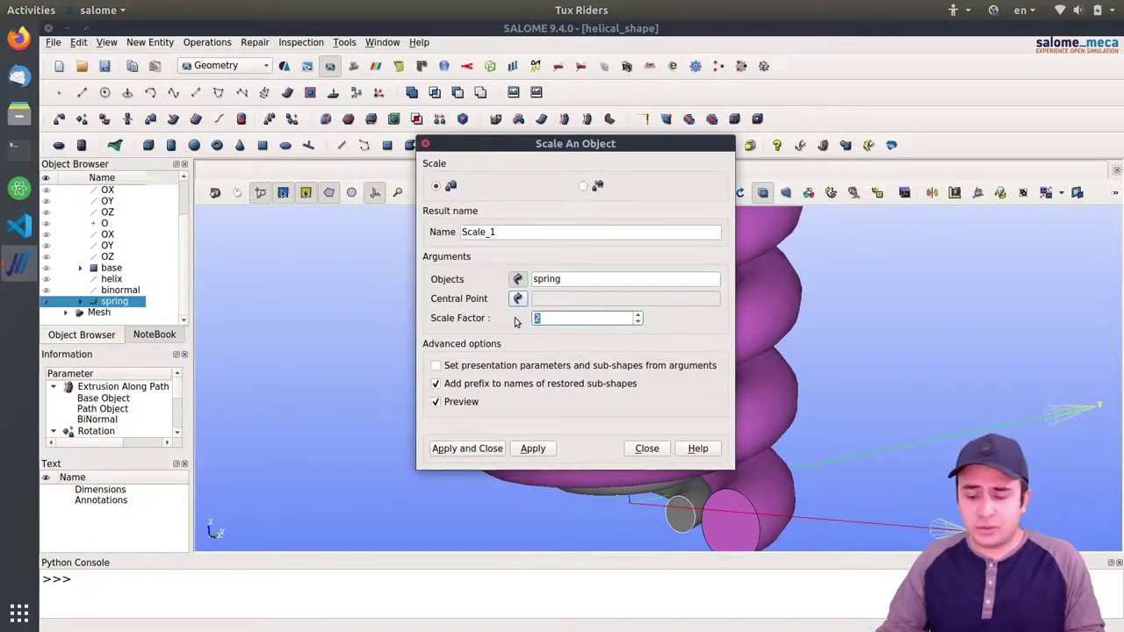
{"action": "type", "text": "0.001"}
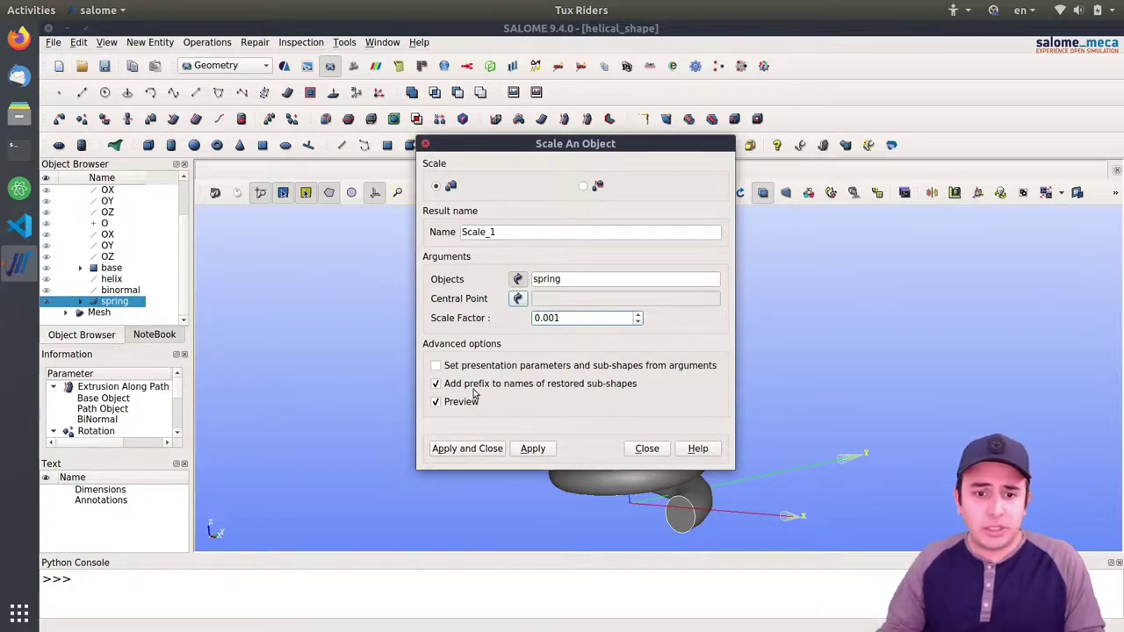
{"action": "left_click_drag", "start_coordinate": [531, 145], "coordinate": [306, 107]}
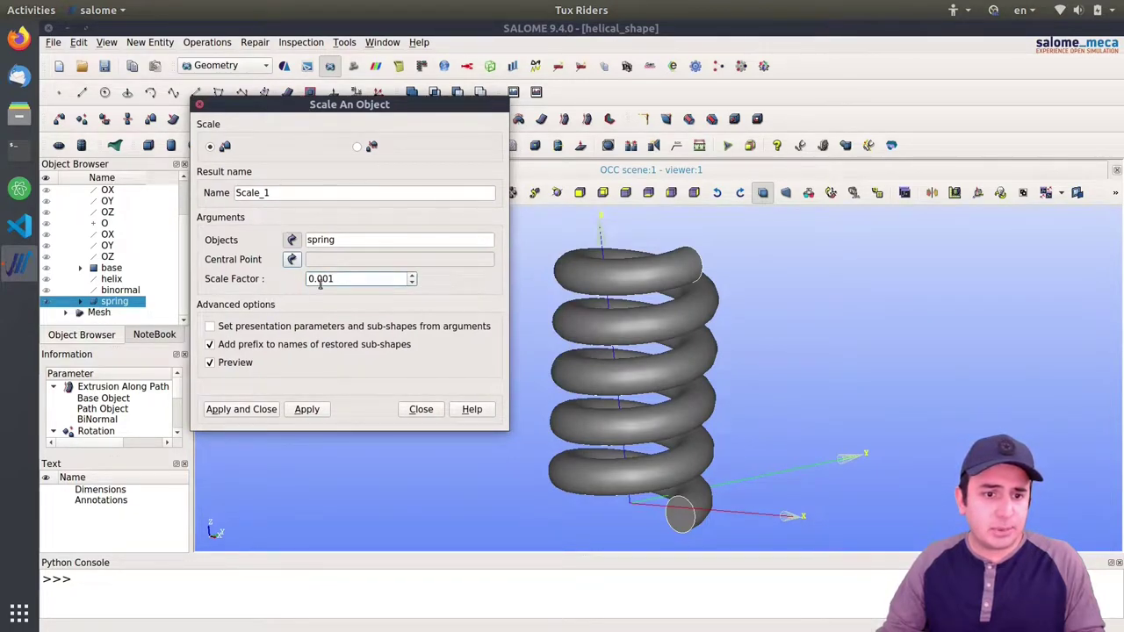
{"action": "left_click", "coordinate": [260, 411]}
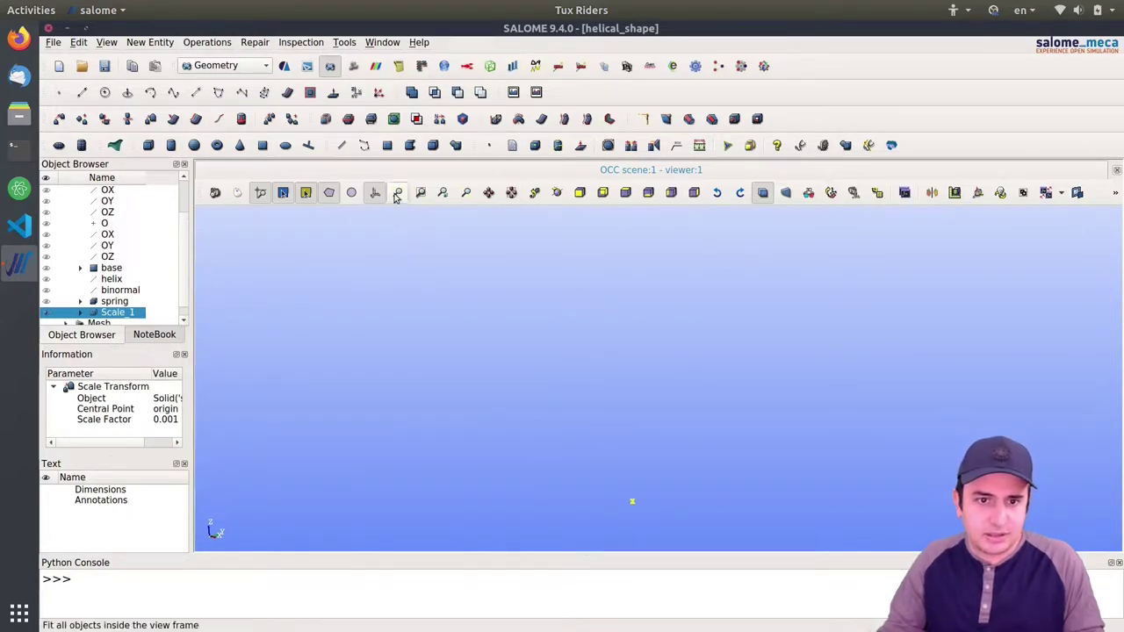
{"action": "left_click", "coordinate": [397, 193]}
Inspect Scale_1 and the original spring in the Object Browser, then select Scale_1
{"action": "right_click_drag", "start_coordinate": [640, 378], "coordinate": [658, 385], "text": "ctrl"}
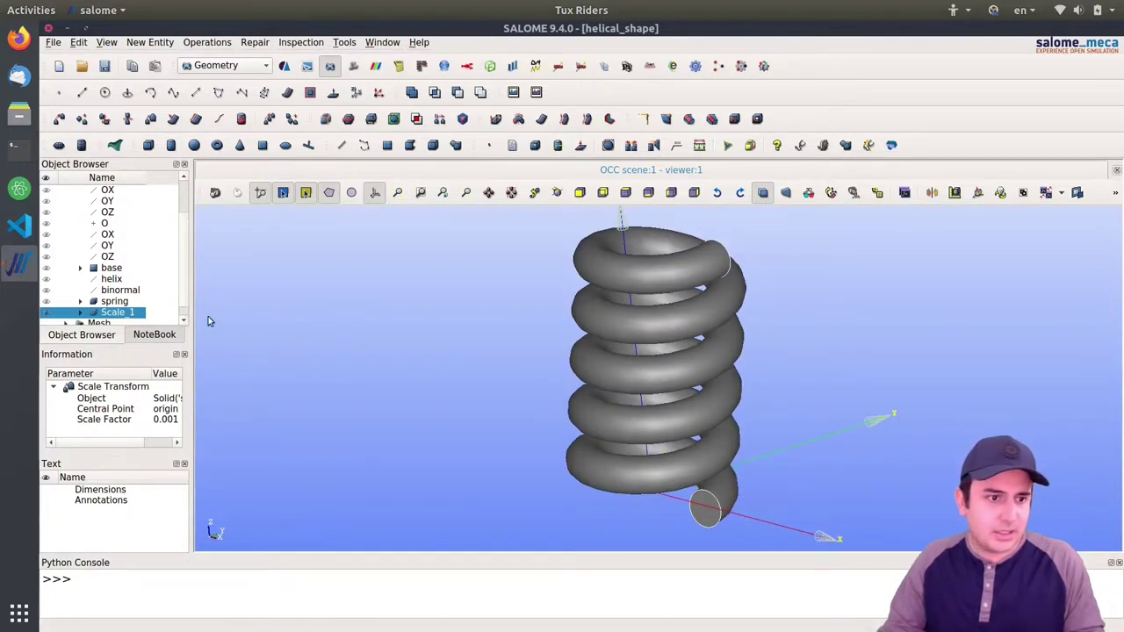
{"action": "left_click", "coordinate": [80, 312]}
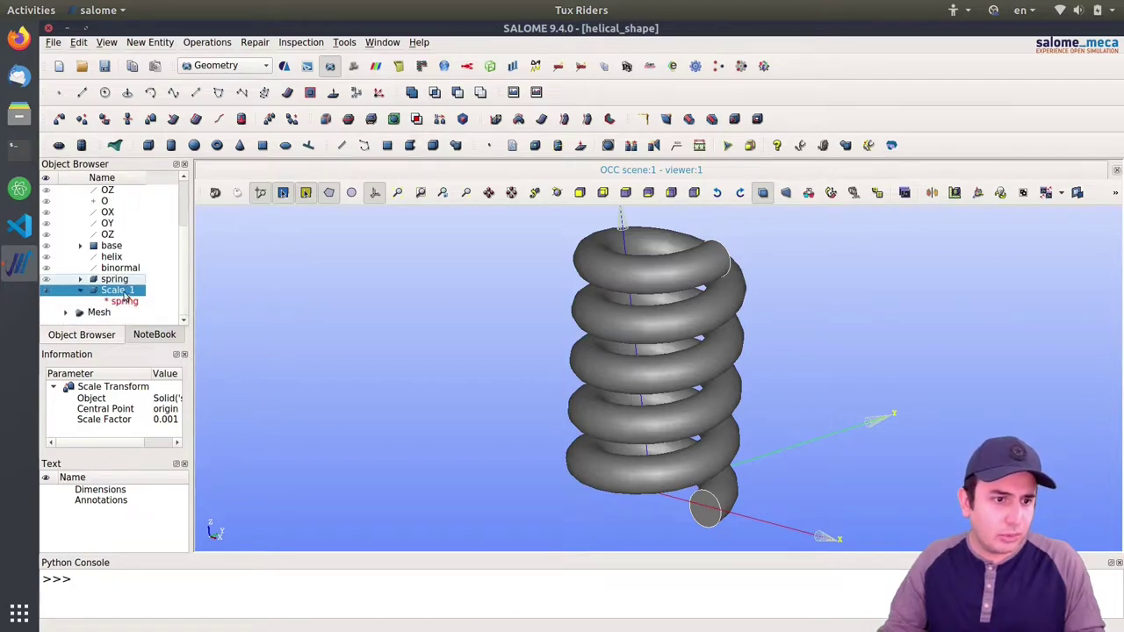
{"action": "left_click", "coordinate": [114, 280]}
{"action": "left_click", "coordinate": [80, 279]}
{"action": "scroll", "coordinate": [128, 292], "scroll_direction": "down", "scroll_amount": 3}
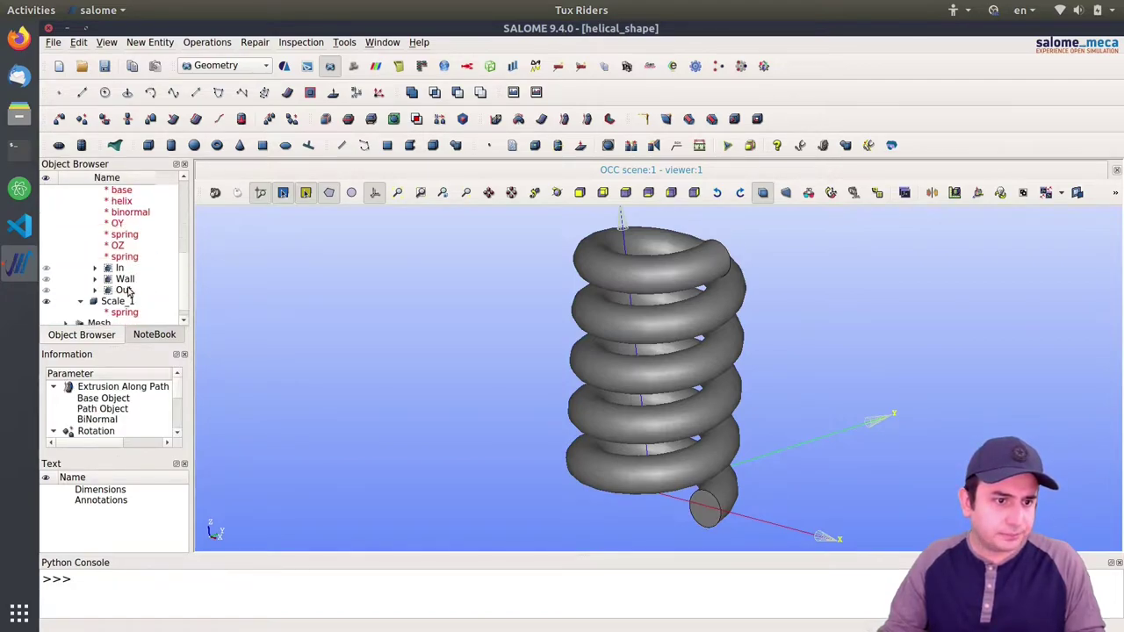
{"action": "scroll", "coordinate": [124, 280], "scroll_direction": "up", "scroll_amount": 3}
{"action": "left_click", "coordinate": [80, 253]}
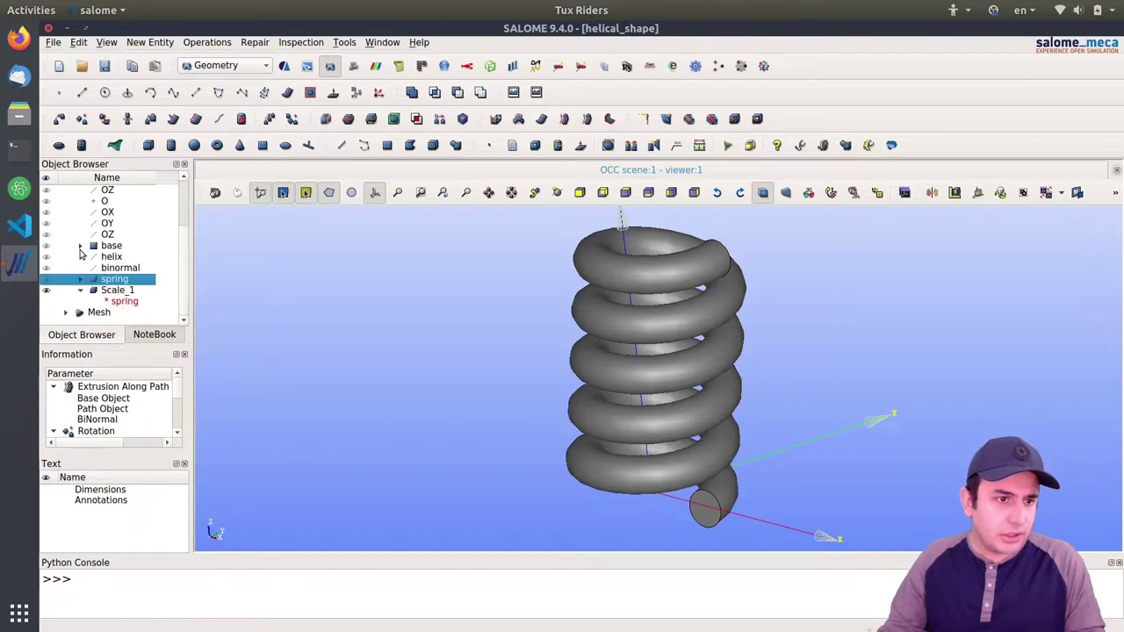
{"action": "left_click", "coordinate": [128, 294]}
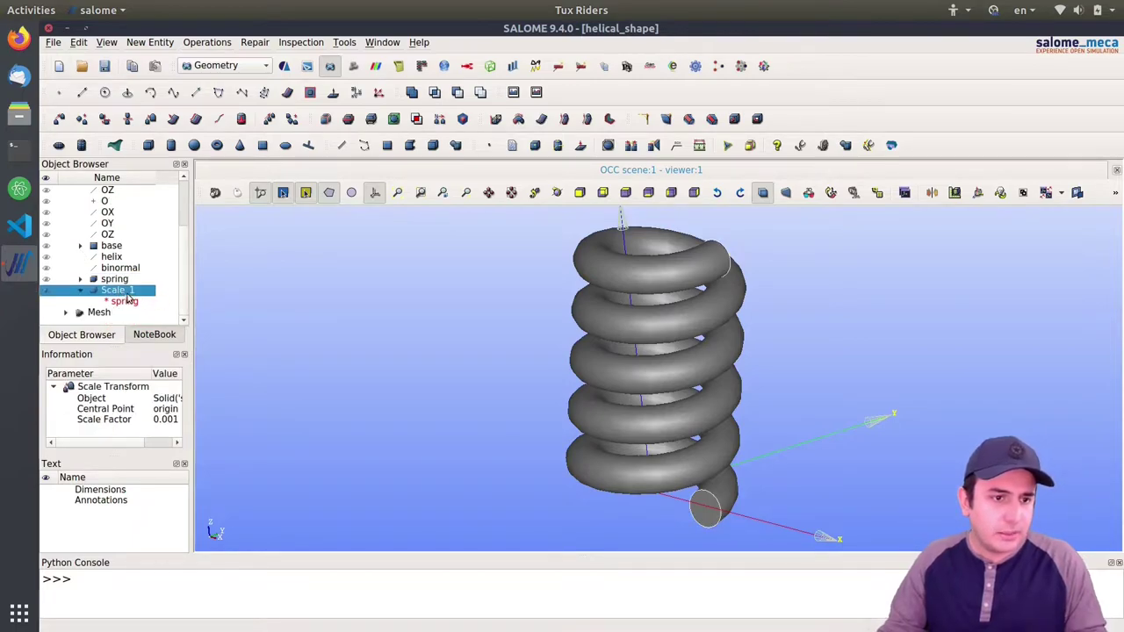
Start a face group on Scale_1 and create group In from one tube-end face
{"action": "right_click", "coordinate": [127, 295]}
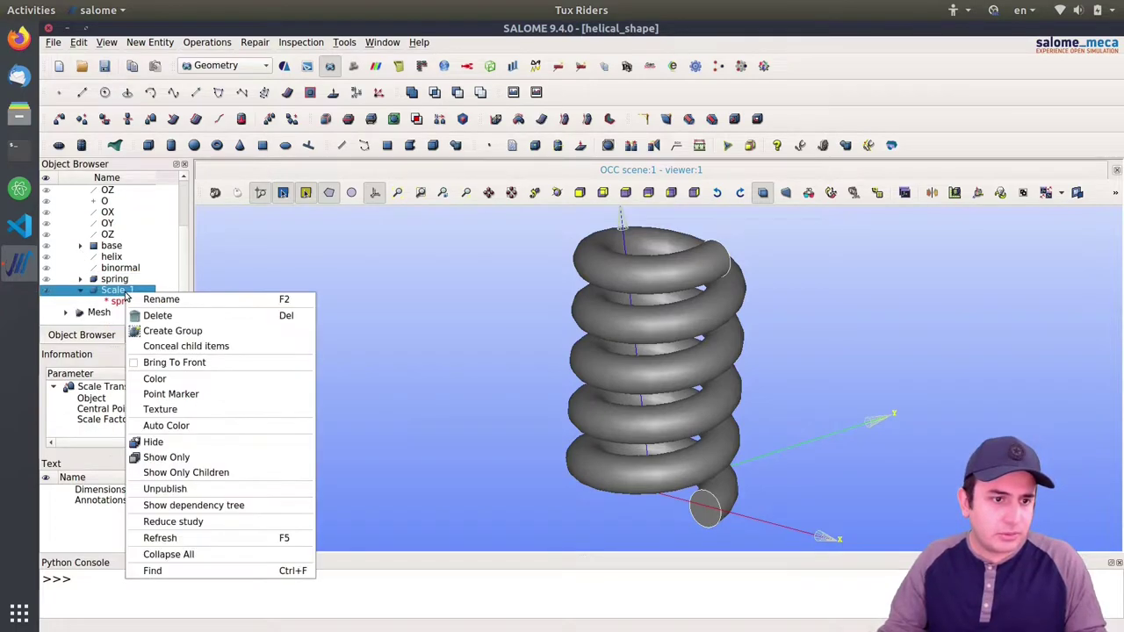
{"action": "left_click", "coordinate": [199, 331]}
{"action": "left_click_drag", "start_coordinate": [527, 91], "coordinate": [294, 90]}
{"action": "left_click", "coordinate": [351, 133]}
{"action": "left_click_drag", "start_coordinate": [708, 517], "coordinate": [646, 303]}
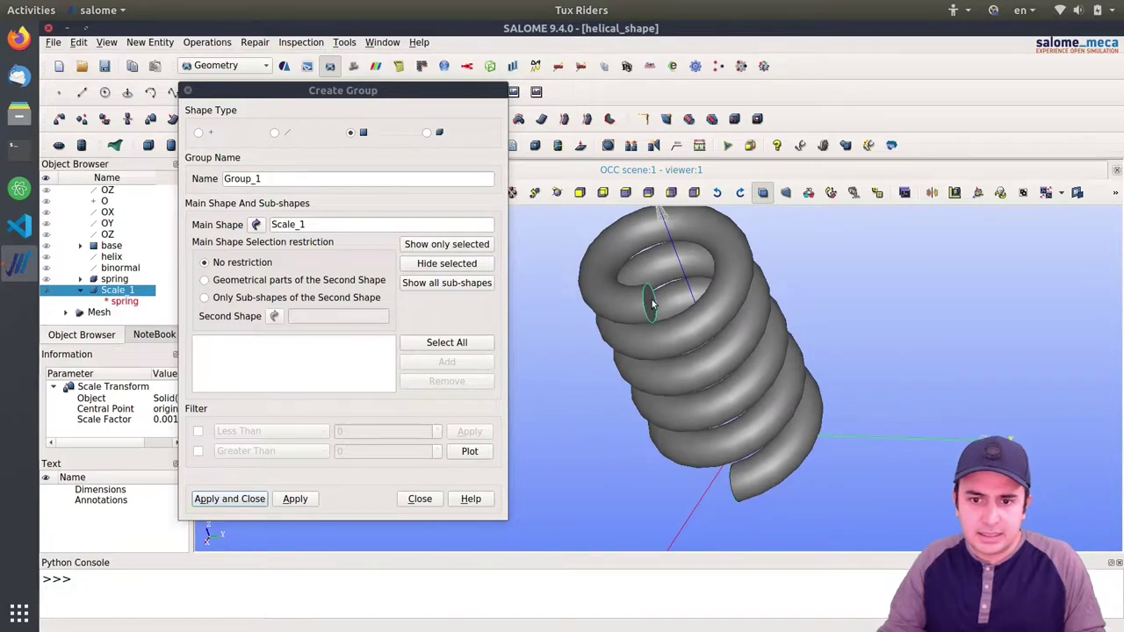
{"action": "left_click", "coordinate": [648, 301]}
{"action": "left_click", "coordinate": [437, 367]}
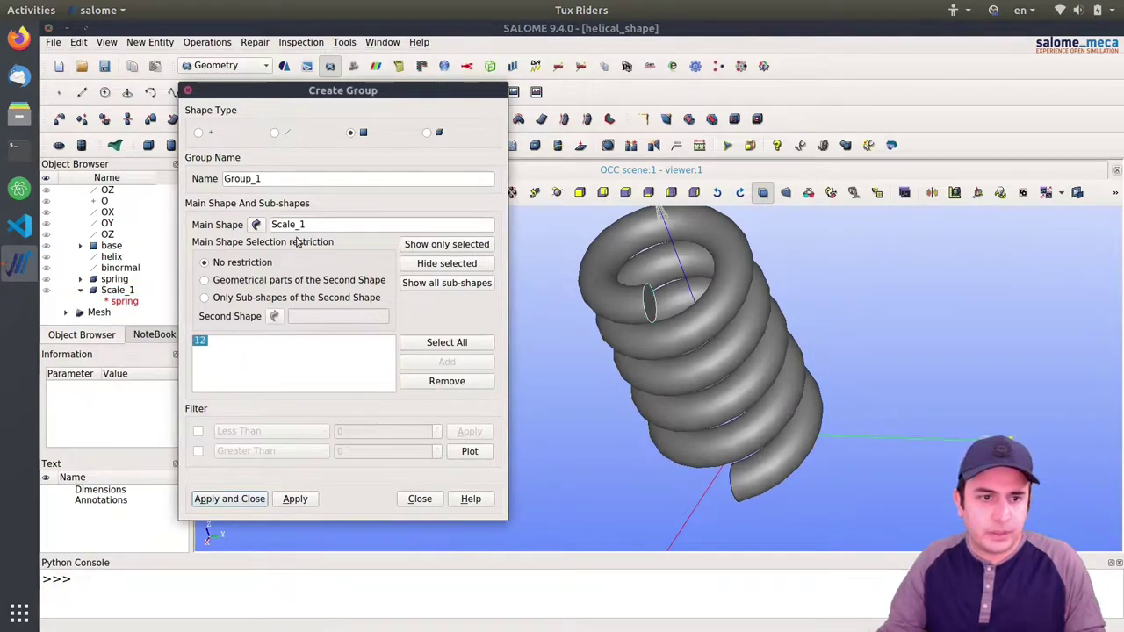
{"action": "left_click_drag", "start_coordinate": [282, 179], "coordinate": [201, 179]}
{"action": "type", "text": "In"}
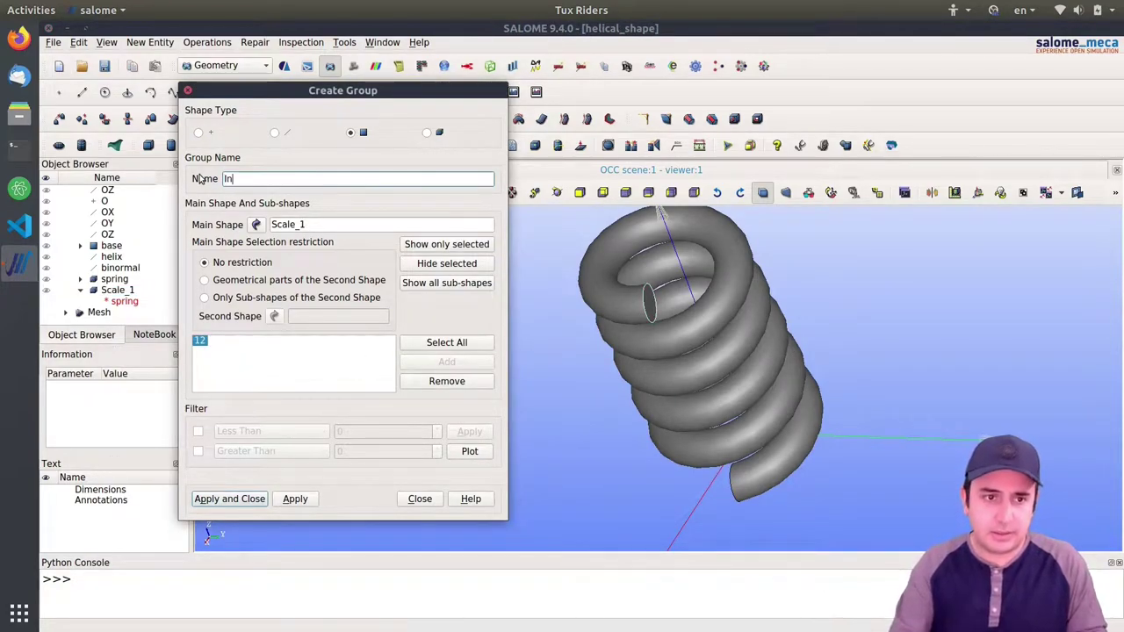
{"action": "left_click_drag", "start_coordinate": [668, 484], "coordinate": [685, 399]}
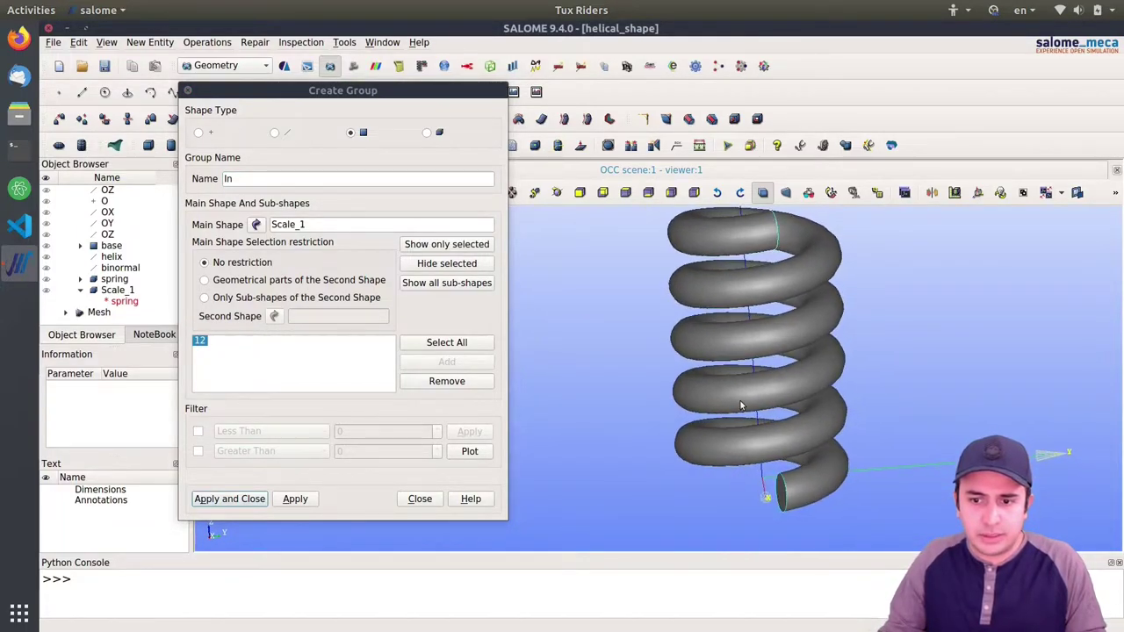
{"action": "left_click", "coordinate": [295, 498]}
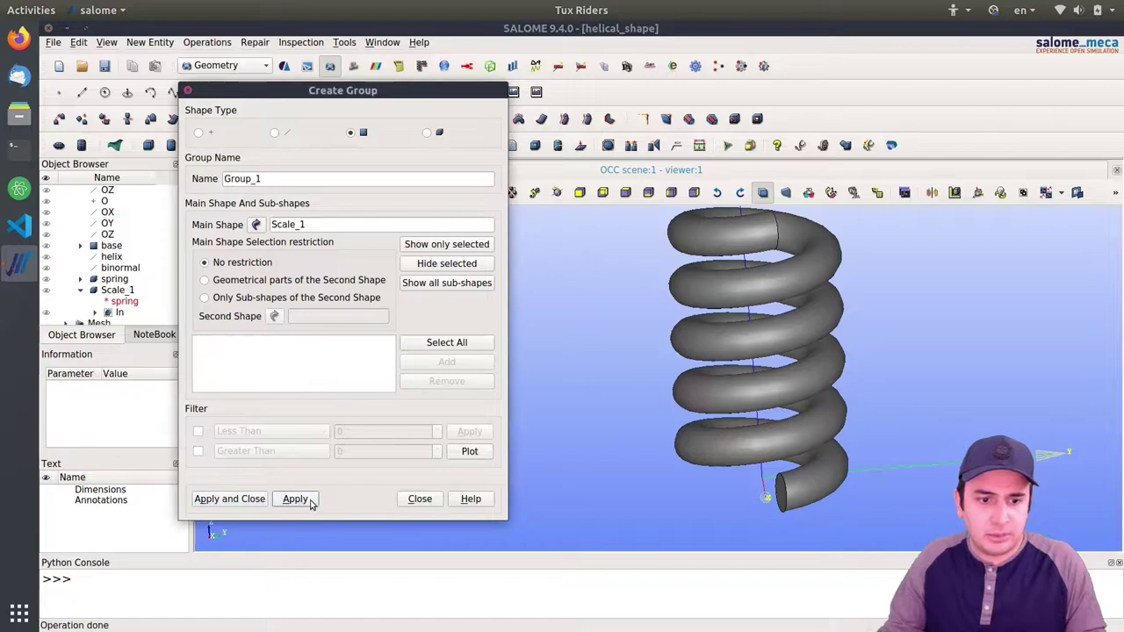
Create the Wall group from the outer surface and the Out group from the other tube end
{"action": "left_click", "coordinate": [438, 362]}
{"action": "double_click", "coordinate": [241, 178]}
{"action": "type", "text": "Wall"}
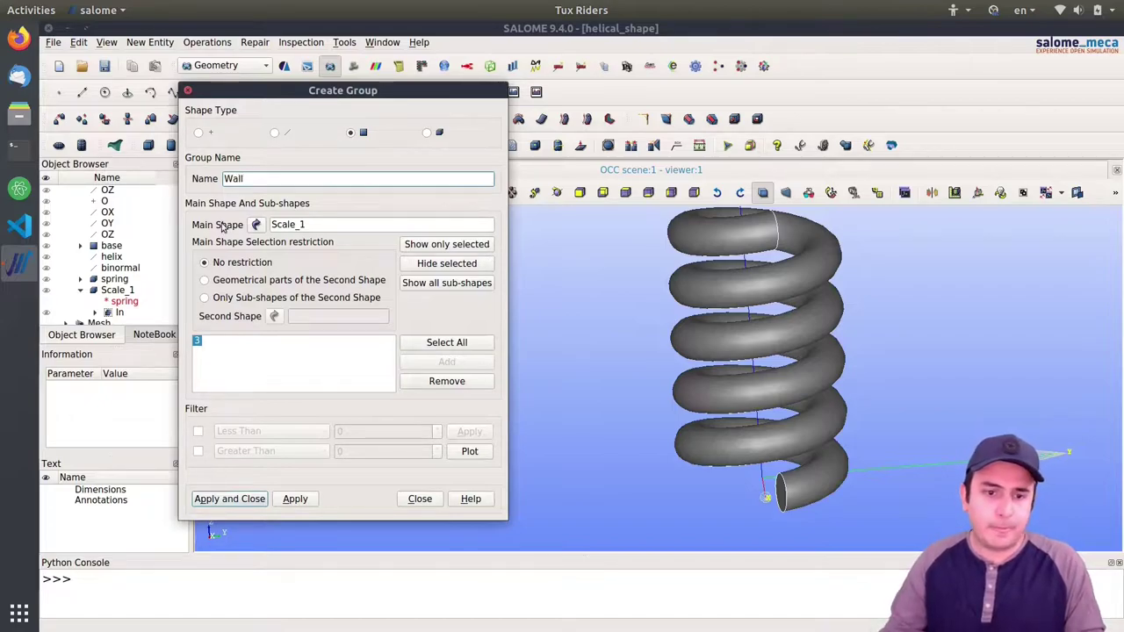
{"action": "left_click", "coordinate": [307, 499]}
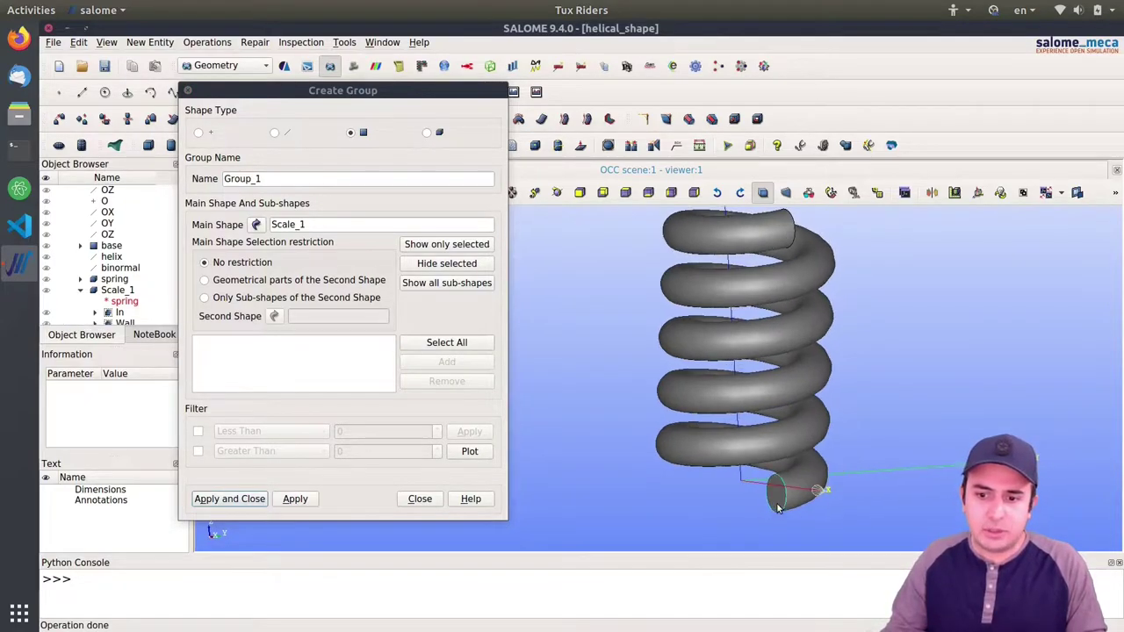
{"action": "left_click", "coordinate": [427, 365]}
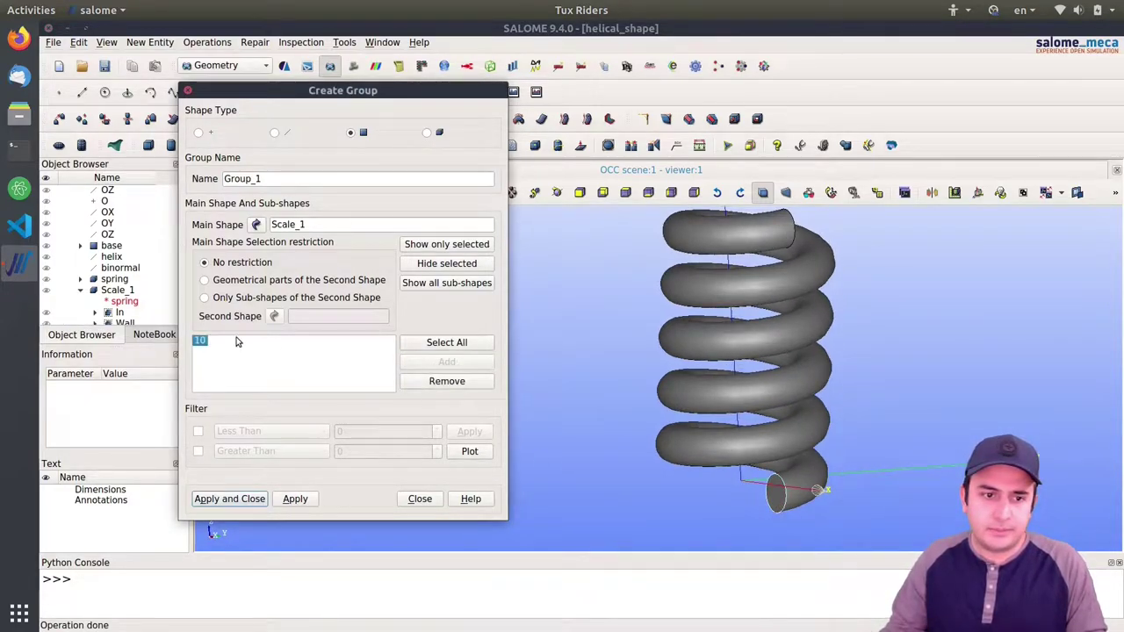
{"action": "double_click", "coordinate": [262, 178]}
{"action": "type", "text": "Out"}
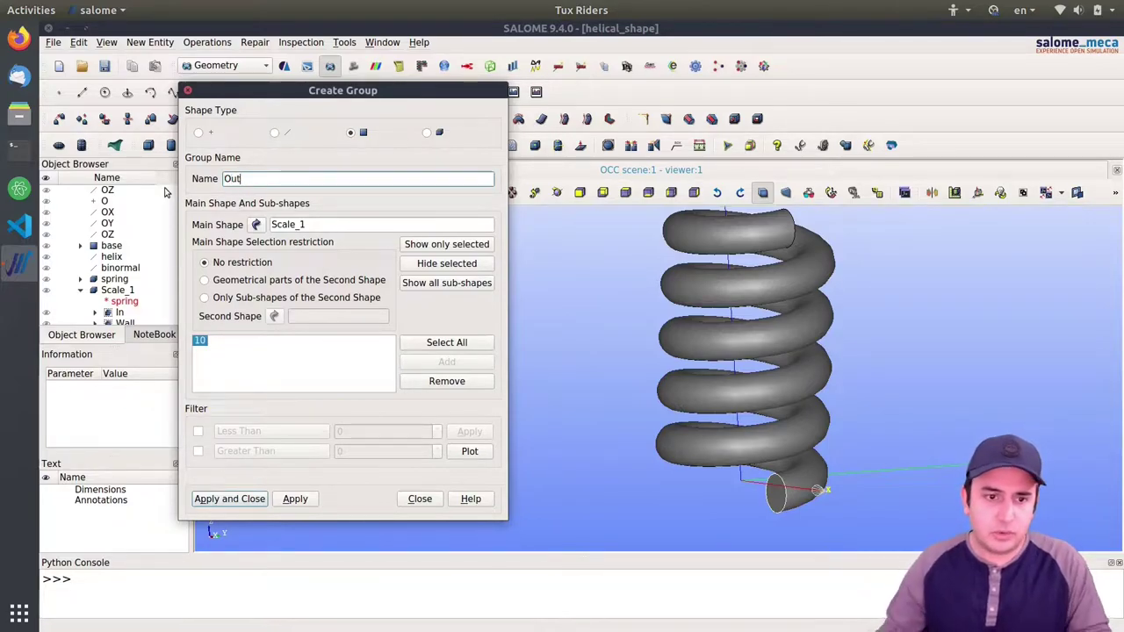
{"action": "left_click", "coordinate": [229, 499]}
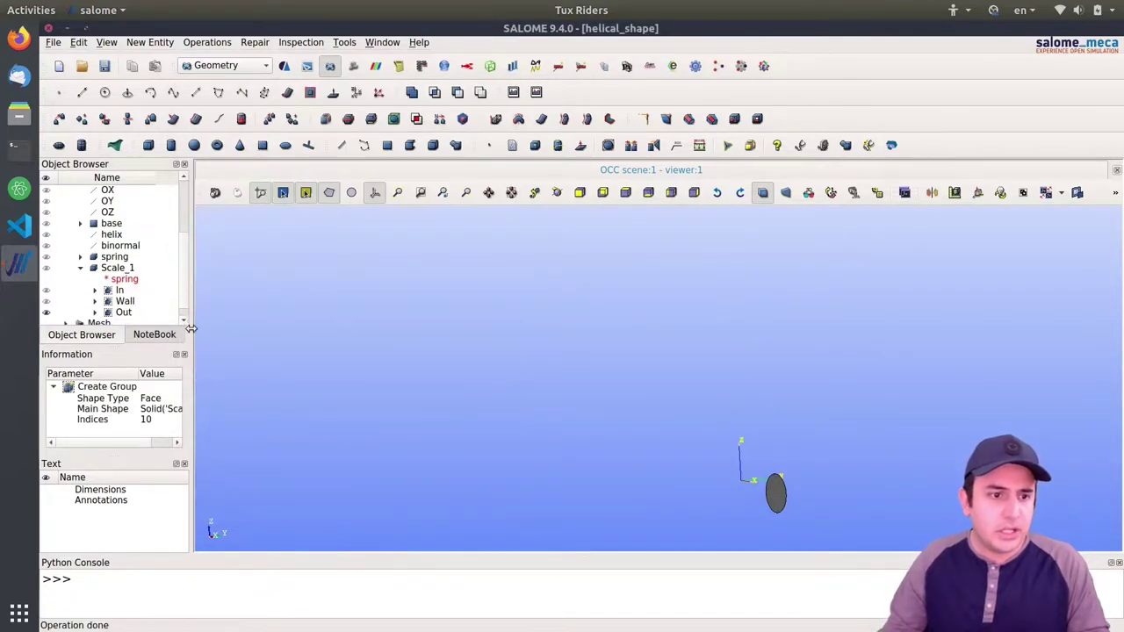
Toggle the Wall, Out and In groups to check their faces, then select Scale_1
{"action": "scroll", "coordinate": [180, 294], "scroll_direction": "down", "scroll_amount": 1}
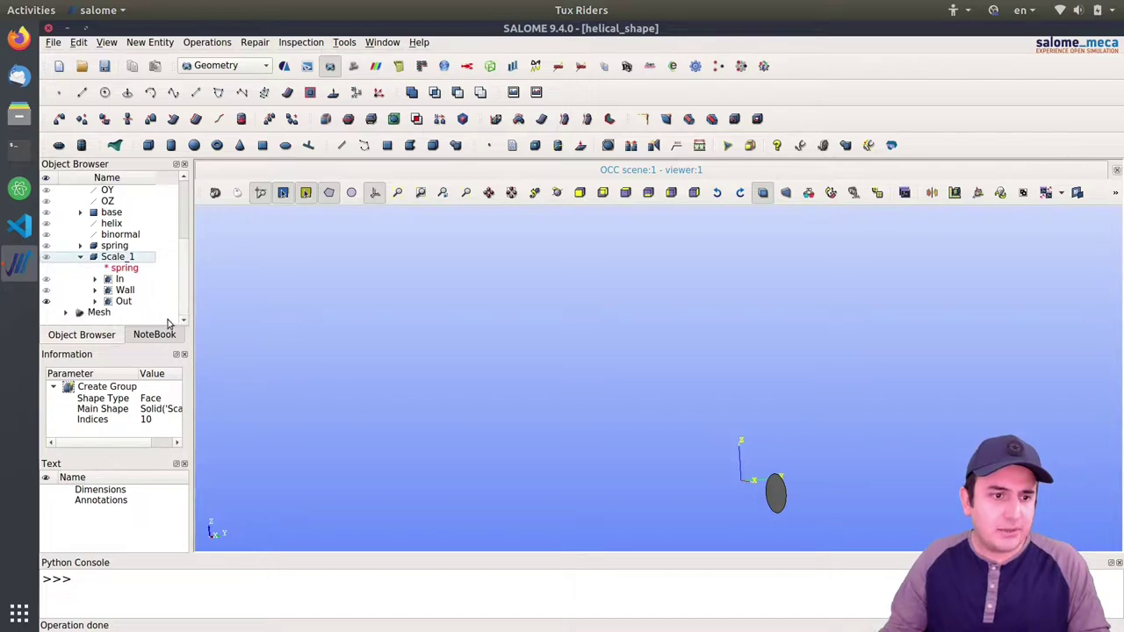
{"action": "left_click", "coordinate": [47, 291]}
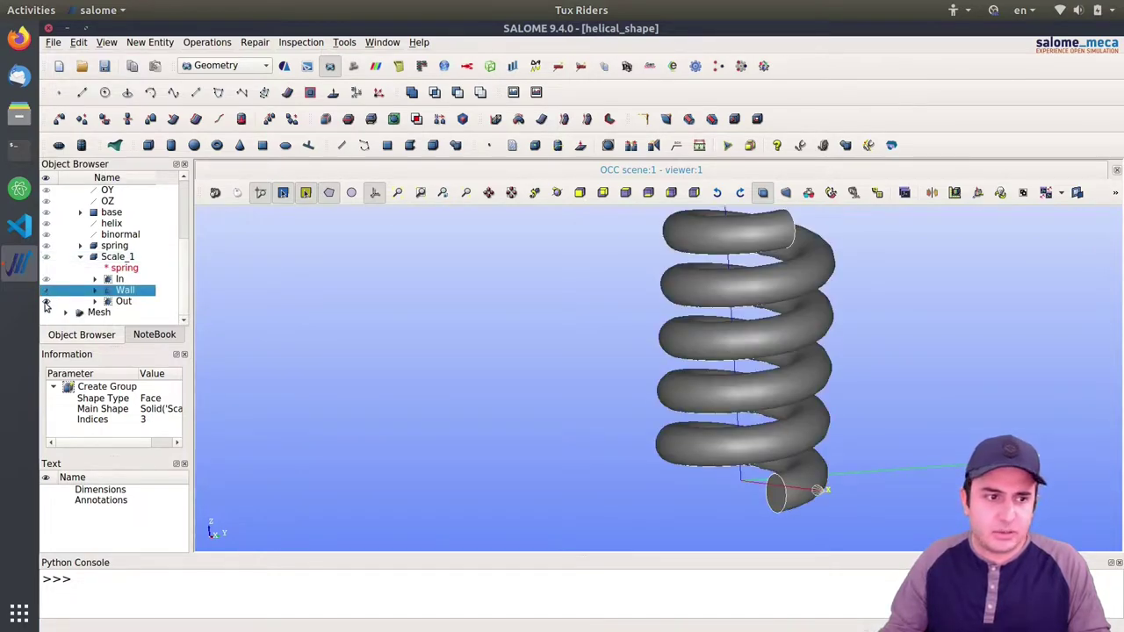
{"action": "left_click", "coordinate": [47, 302]}
{"action": "left_click", "coordinate": [47, 281]}
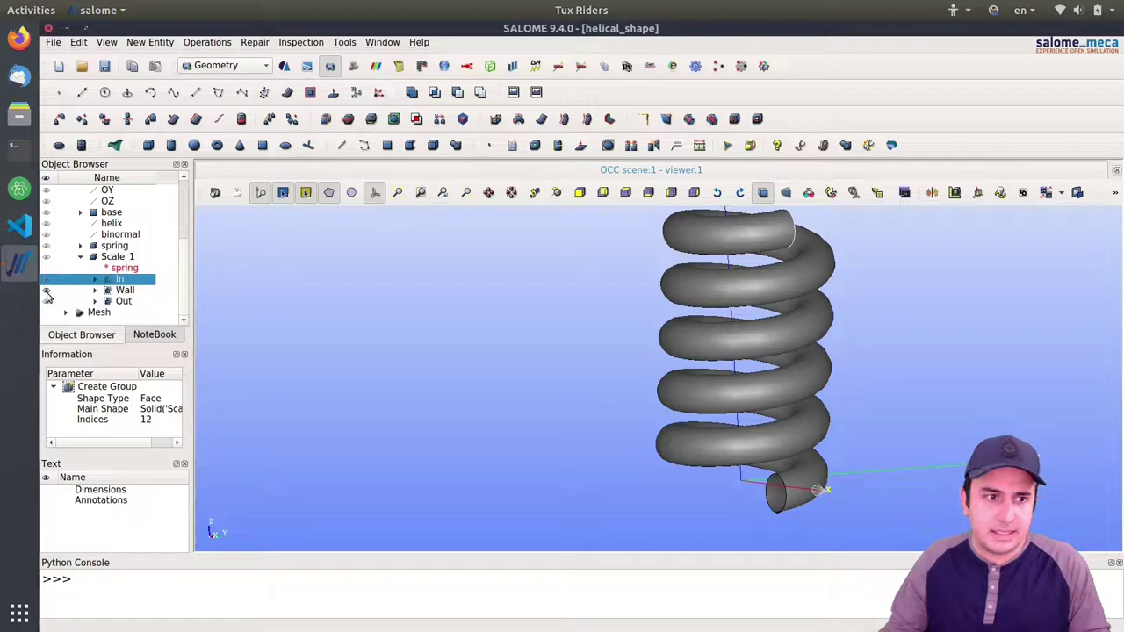
{"action": "left_click", "coordinate": [48, 291]}
{"action": "left_click", "coordinate": [48, 292]}
{"action": "left_click", "coordinate": [48, 302]}
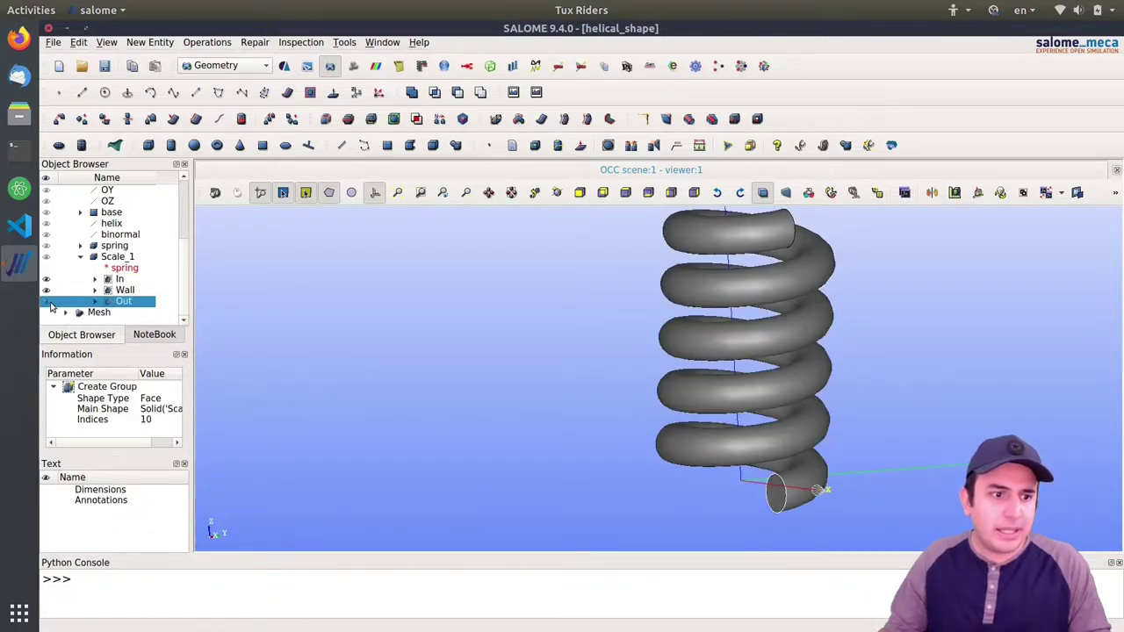
{"action": "left_click", "coordinate": [110, 257]}
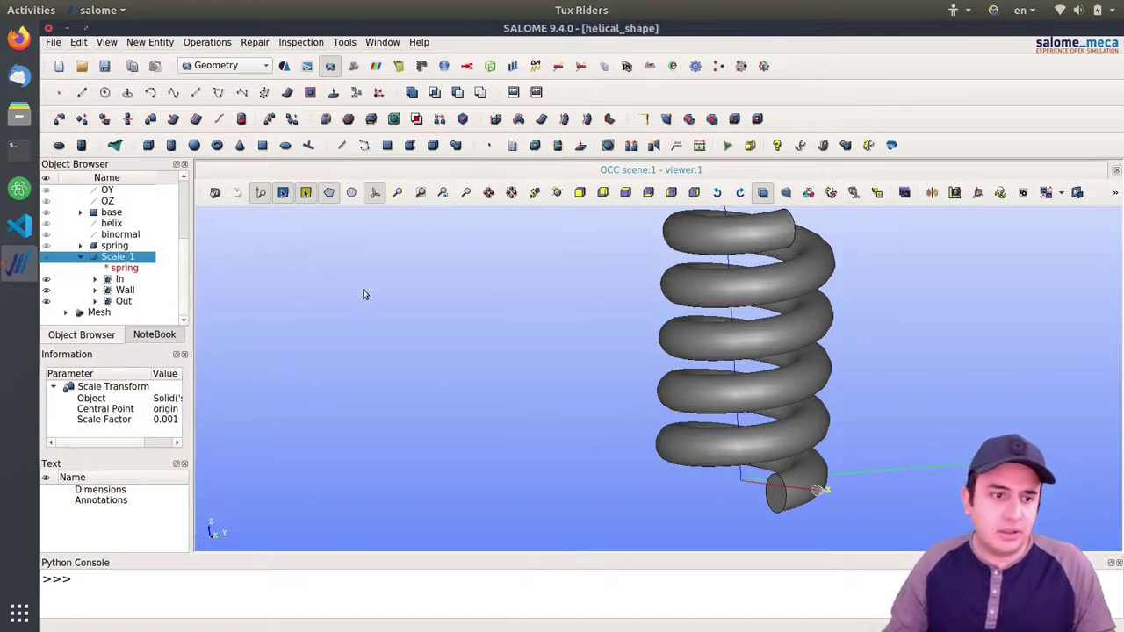
Switch to the Mesh module and expand the Mesh entry in the study tree
{"action": "middle_click_drag", "start_coordinate": [667, 326], "coordinate": [540, 356], "text": "ctrl"}
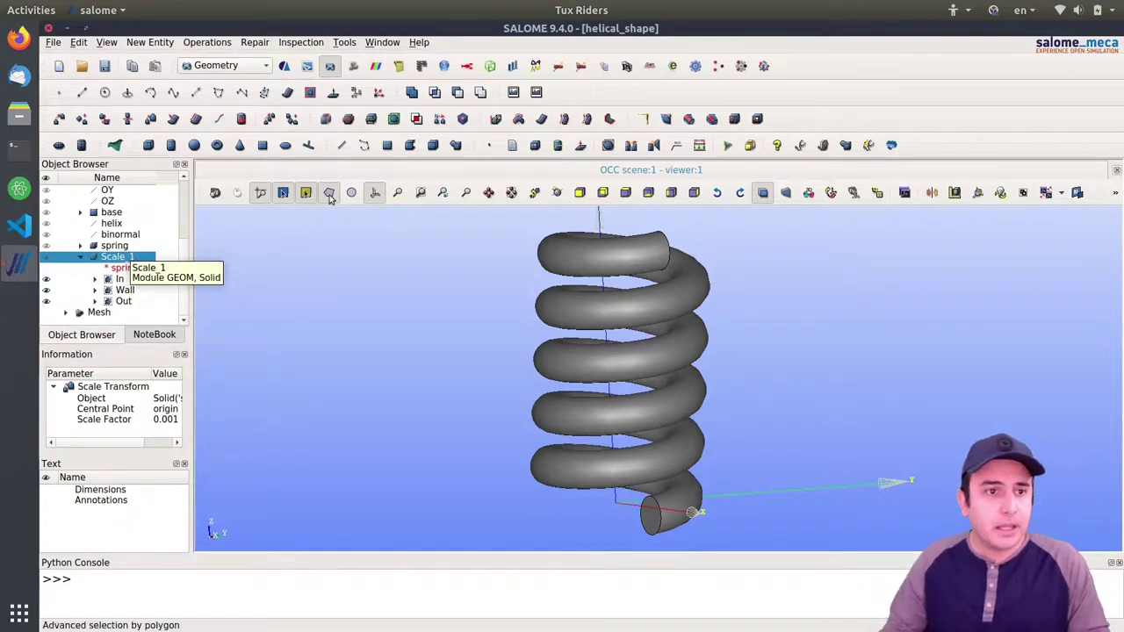
{"action": "left_click", "coordinate": [211, 71]}
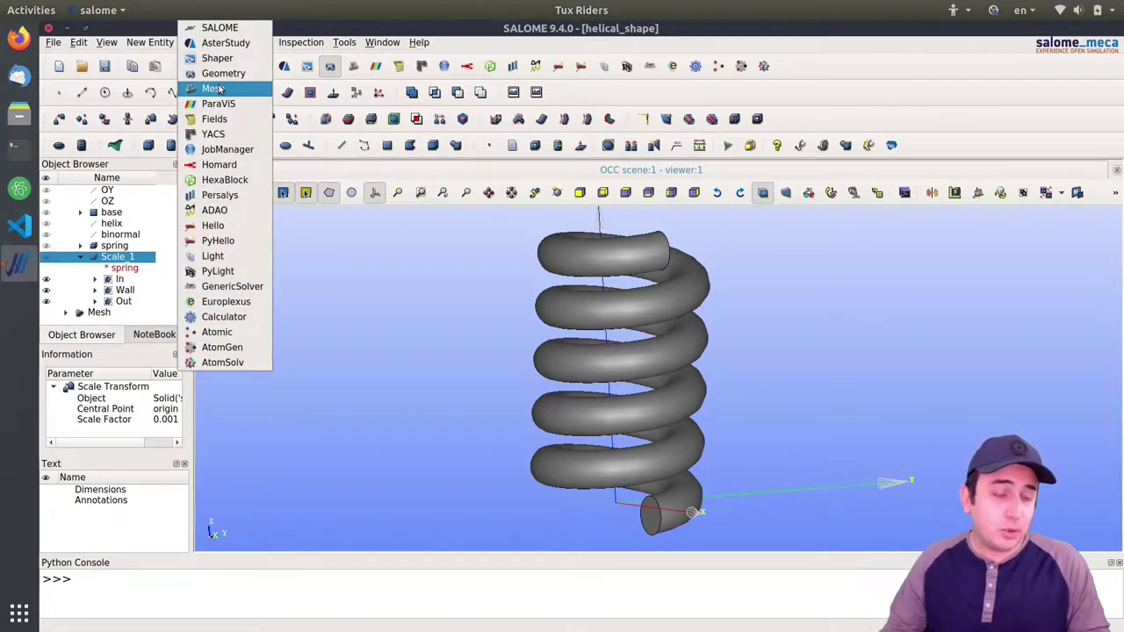
{"action": "left_click", "coordinate": [215, 88]}
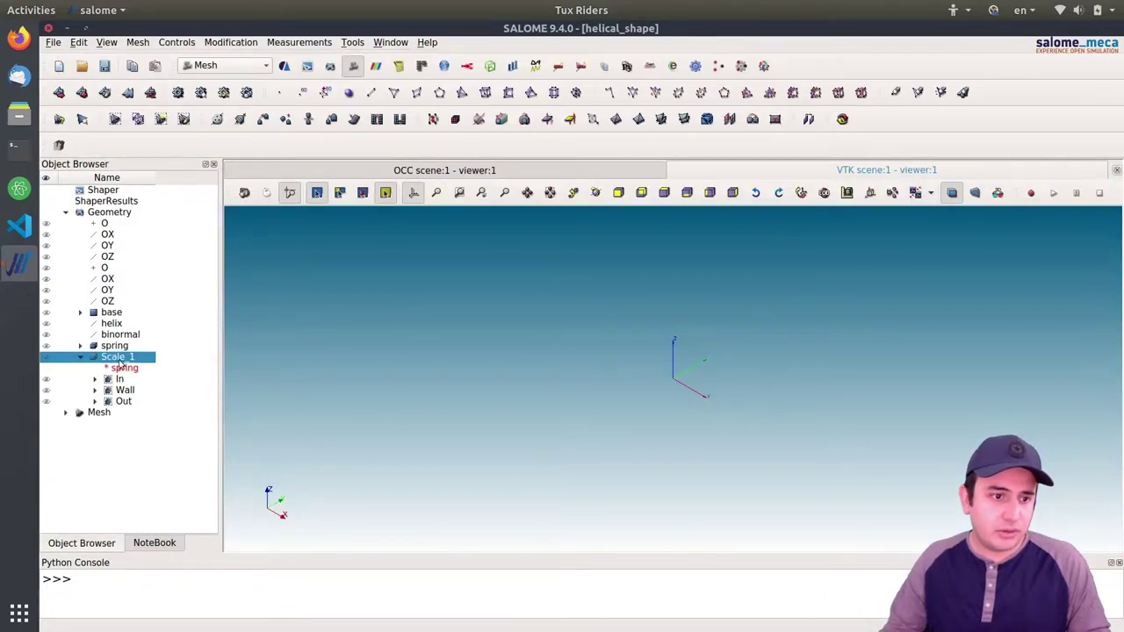
{"action": "left_click", "coordinate": [66, 413]}
Clear Mesh_1's mesh data, then delete Mesh_1 and confirm
{"action": "right_click", "coordinate": [109, 448]}
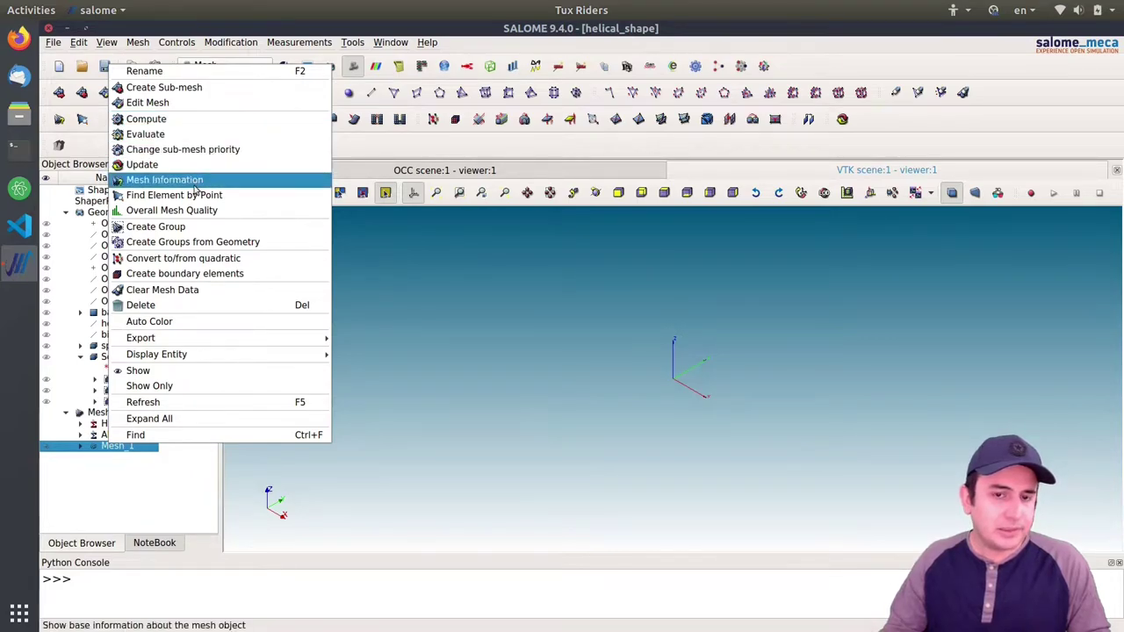
{"action": "mouse_move", "coordinate": [182, 338]}
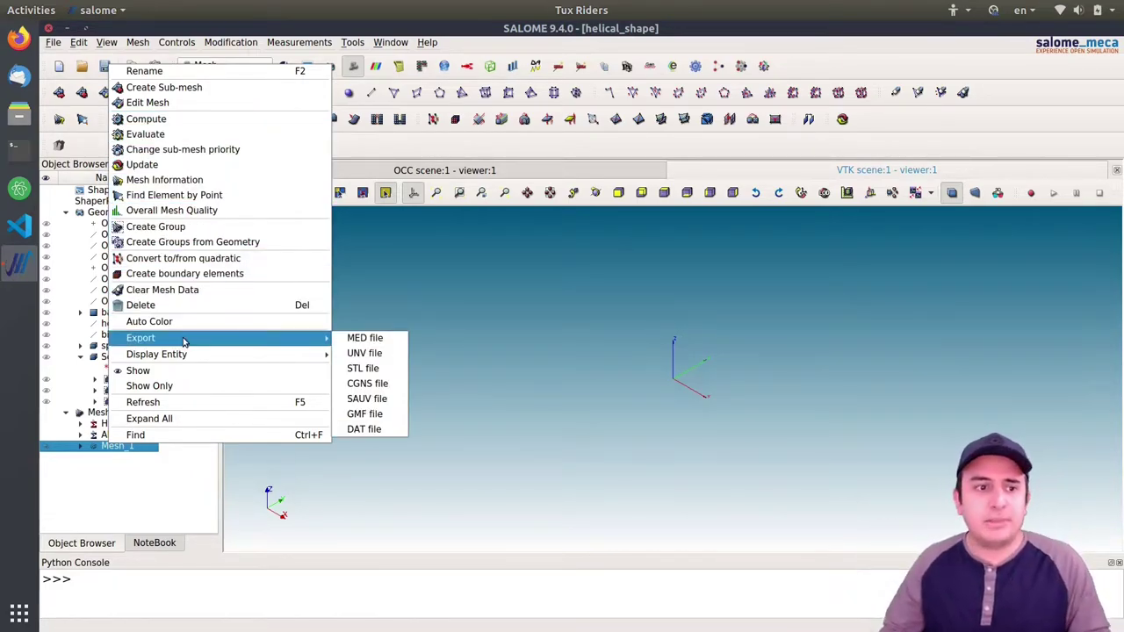
{"action": "left_click", "coordinate": [182, 293]}
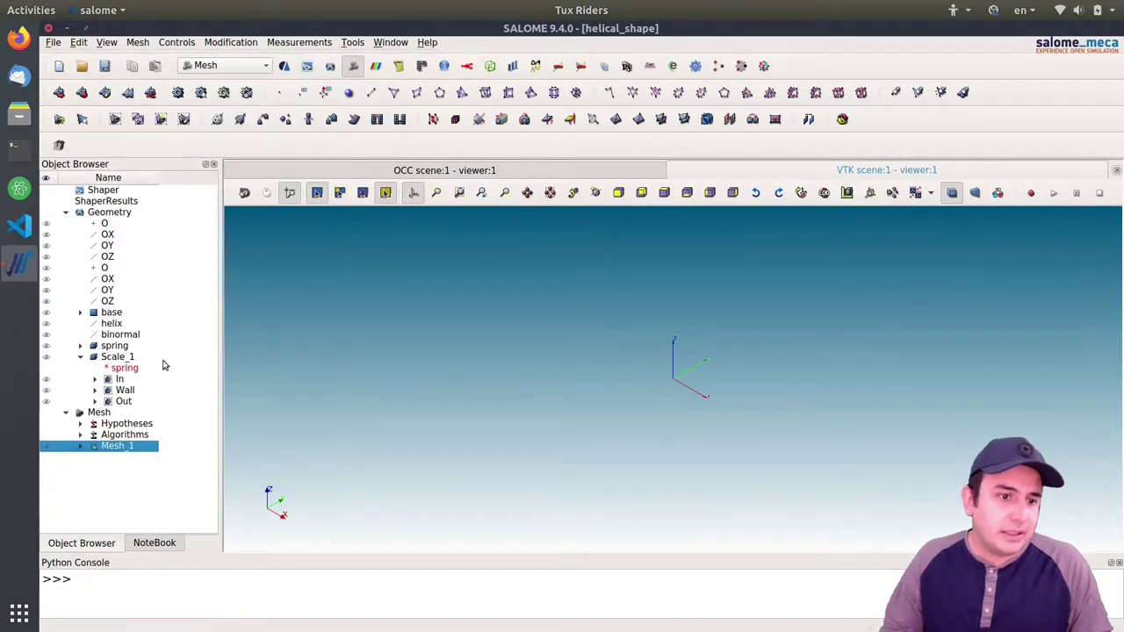
{"action": "right_click", "coordinate": [120, 448]}
{"action": "left_click", "coordinate": [151, 373]}
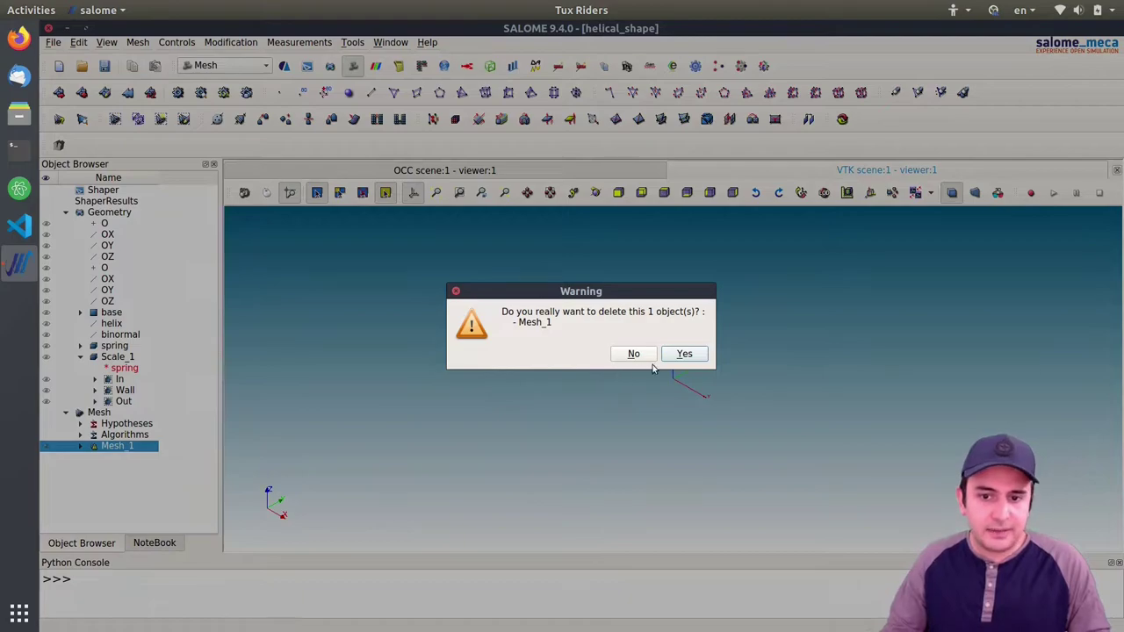
{"action": "left_click", "coordinate": [684, 354]}
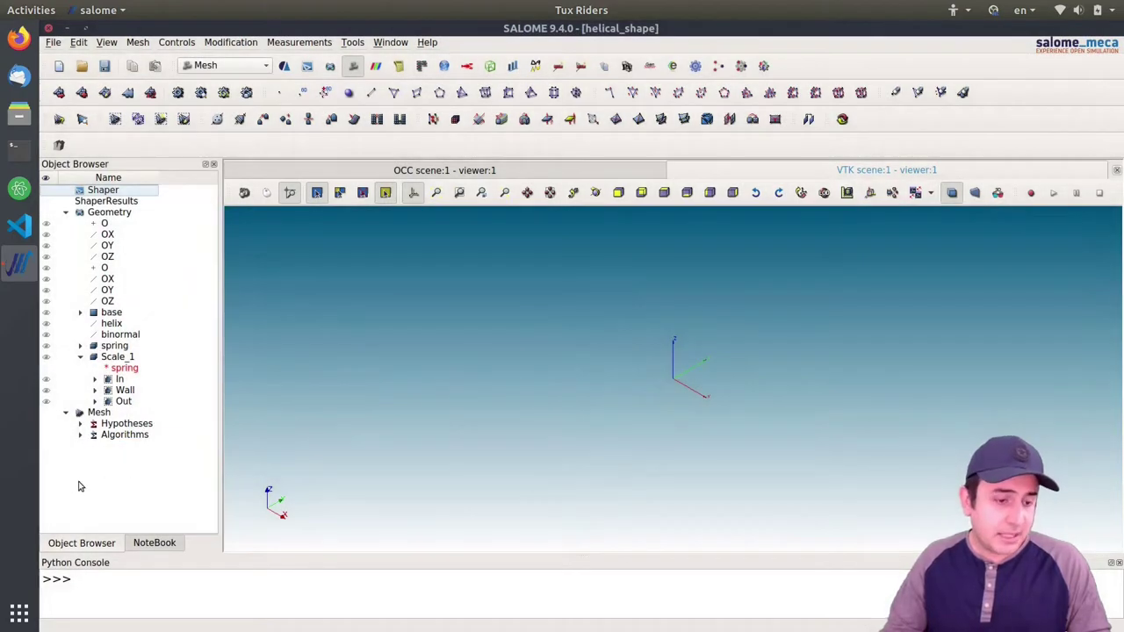
Start a tetrahedral mesh on Scale_1 using the NETGEN 1D-2D-3D algorithm
{"action": "left_click", "coordinate": [116, 358]}
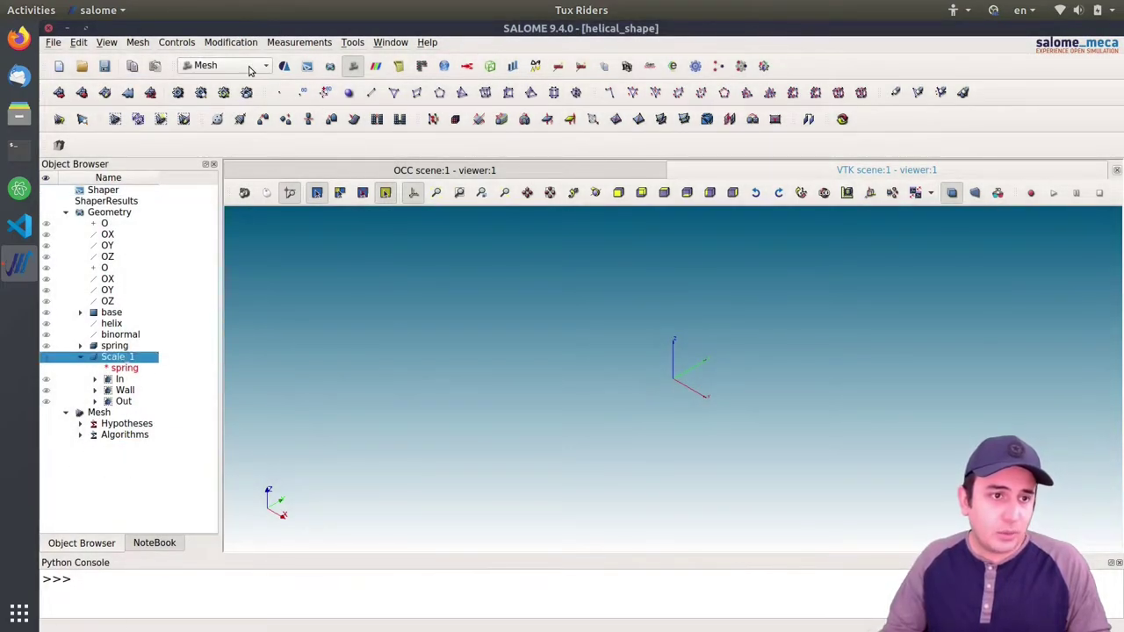
{"action": "left_click", "coordinate": [59, 92]}
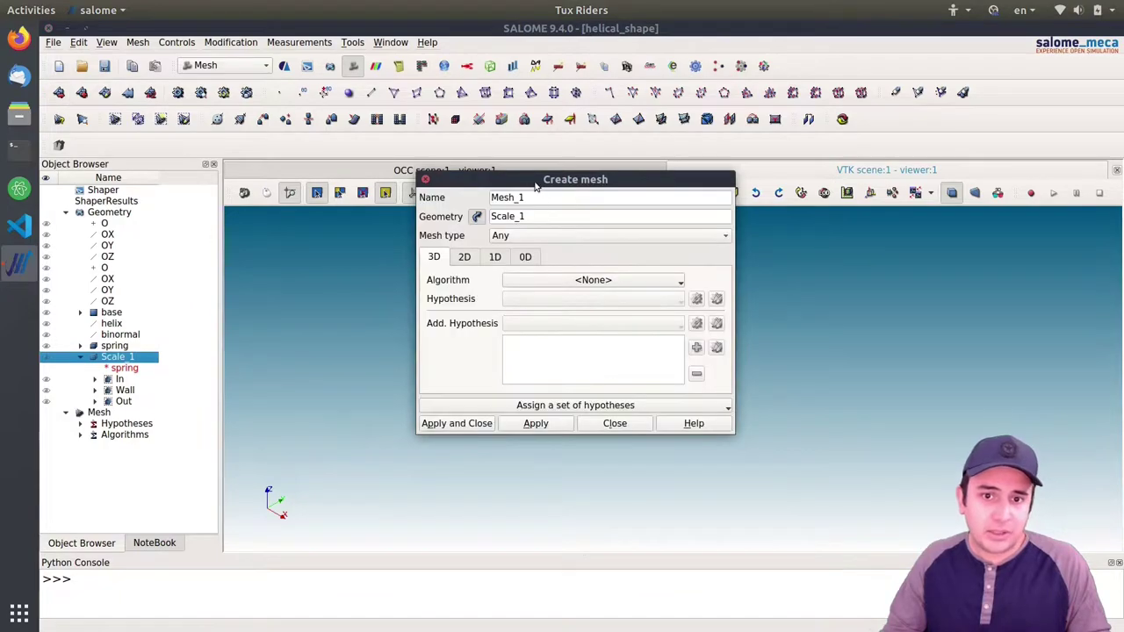
{"action": "left_click_drag", "start_coordinate": [536, 184], "coordinate": [434, 171]}
{"action": "left_click", "coordinate": [450, 223]}
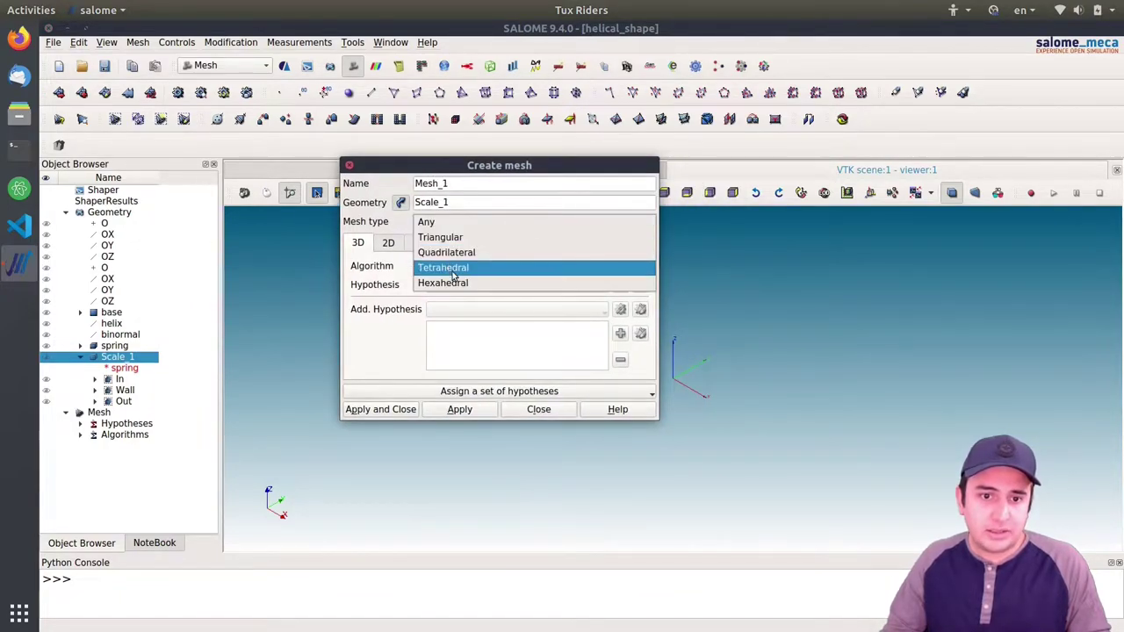
{"action": "left_click", "coordinate": [453, 268]}
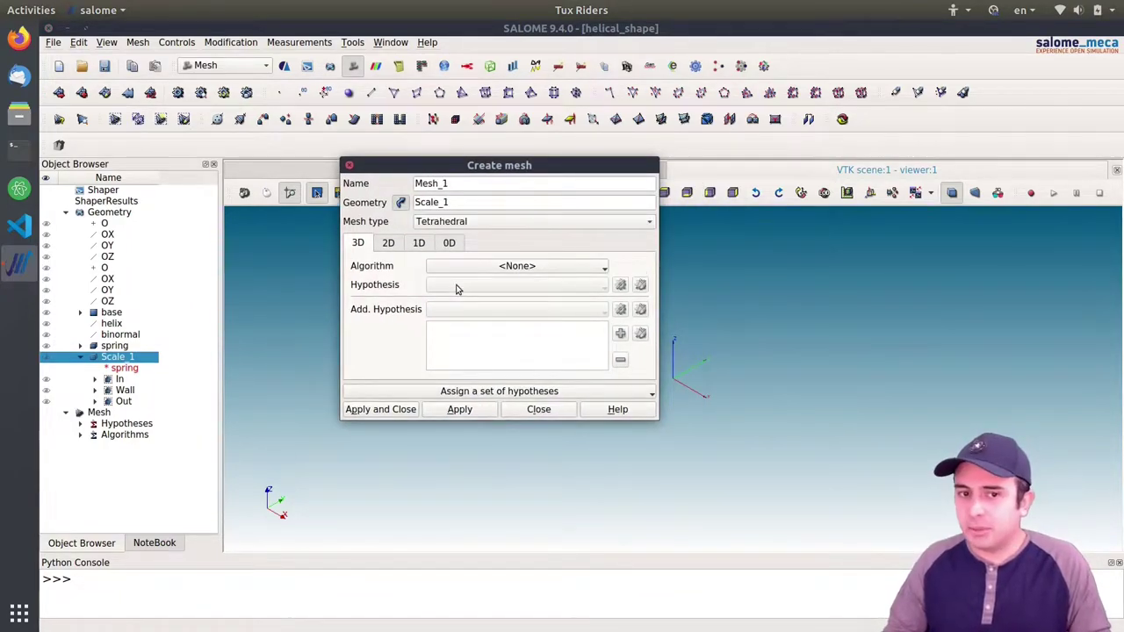
{"action": "left_click", "coordinate": [492, 274]}
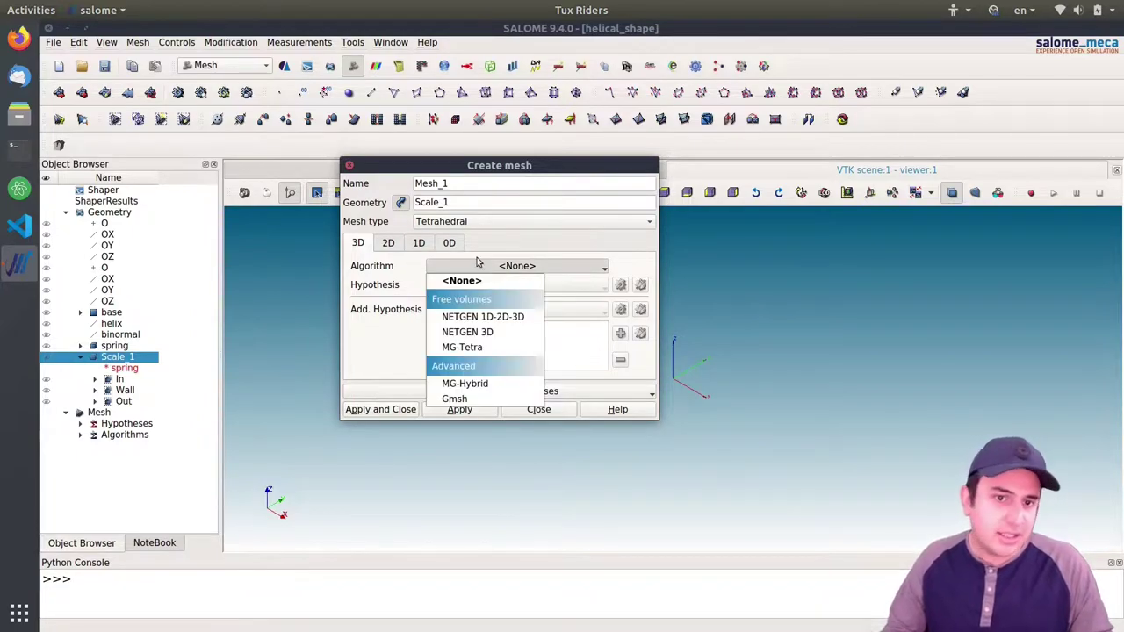
{"action": "left_click", "coordinate": [482, 316]}
Add a new NETGEN 3D Parameters hypothesis with minimum size 0.001
{"action": "left_click", "coordinate": [620, 287]}
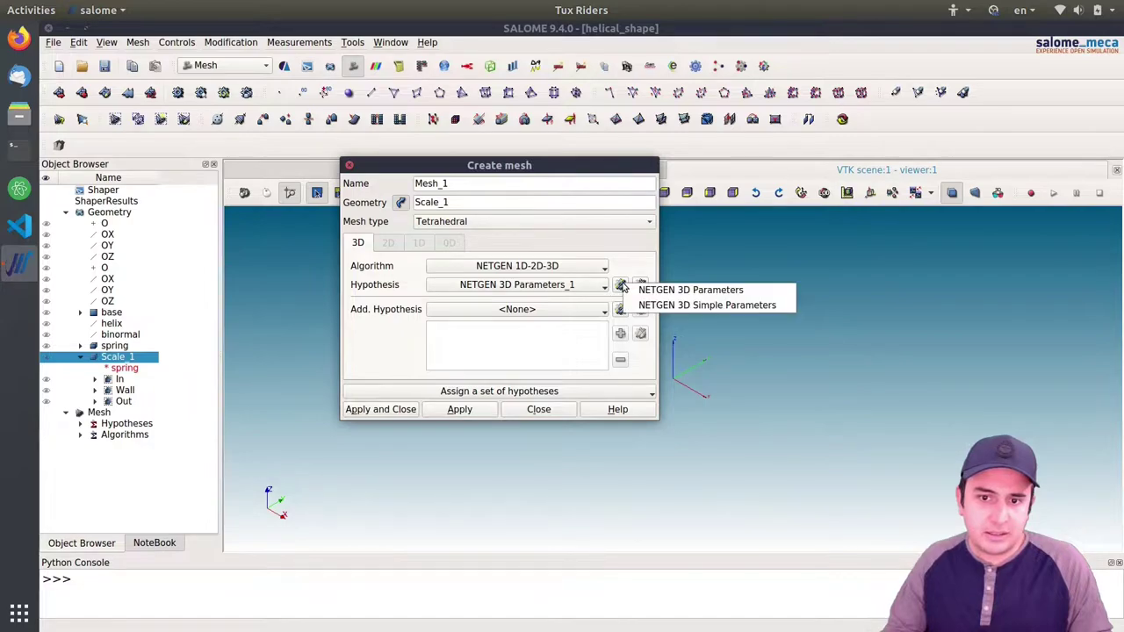
{"action": "left_click", "coordinate": [647, 291]}
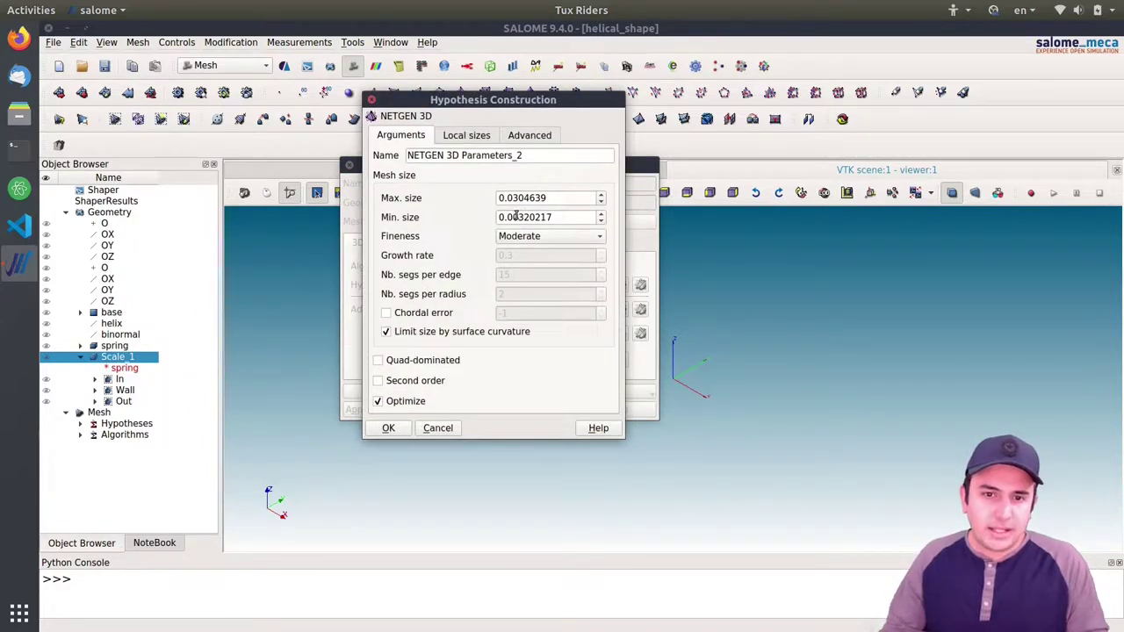
{"action": "left_click_drag", "start_coordinate": [519, 216], "coordinate": [575, 216]}
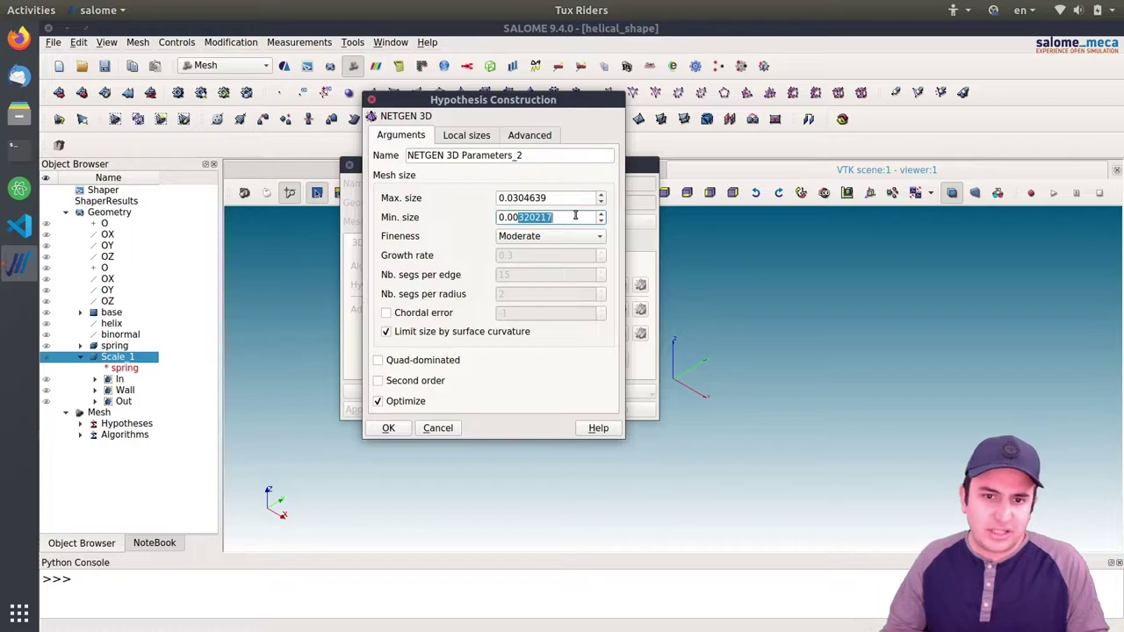
{"action": "type", "text": "1"}
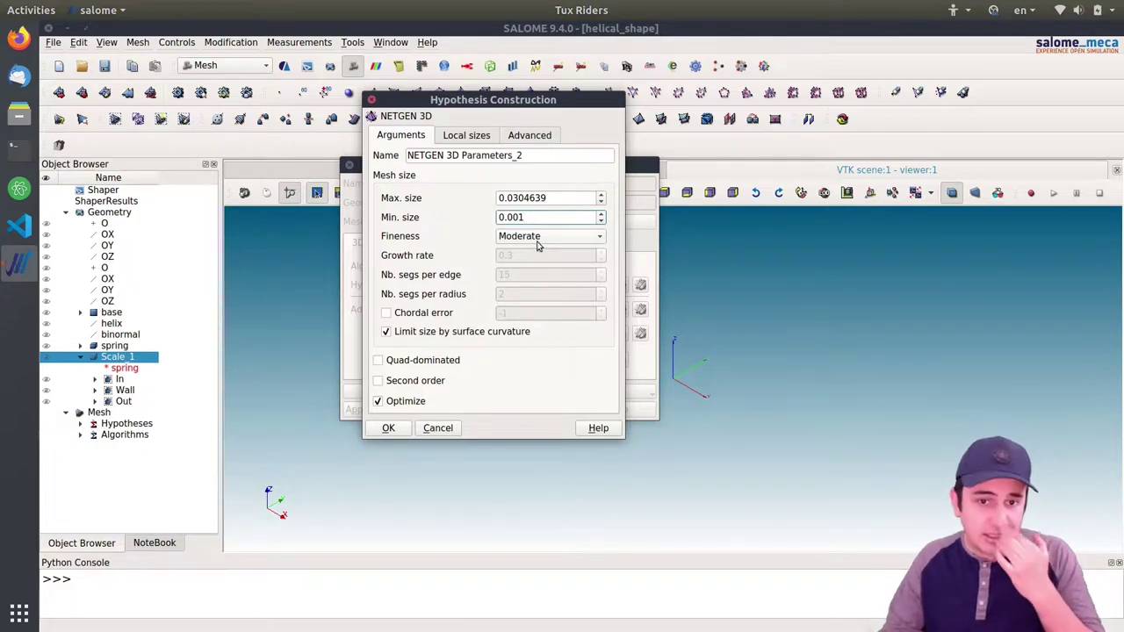
{"action": "left_click", "coordinate": [389, 429]}
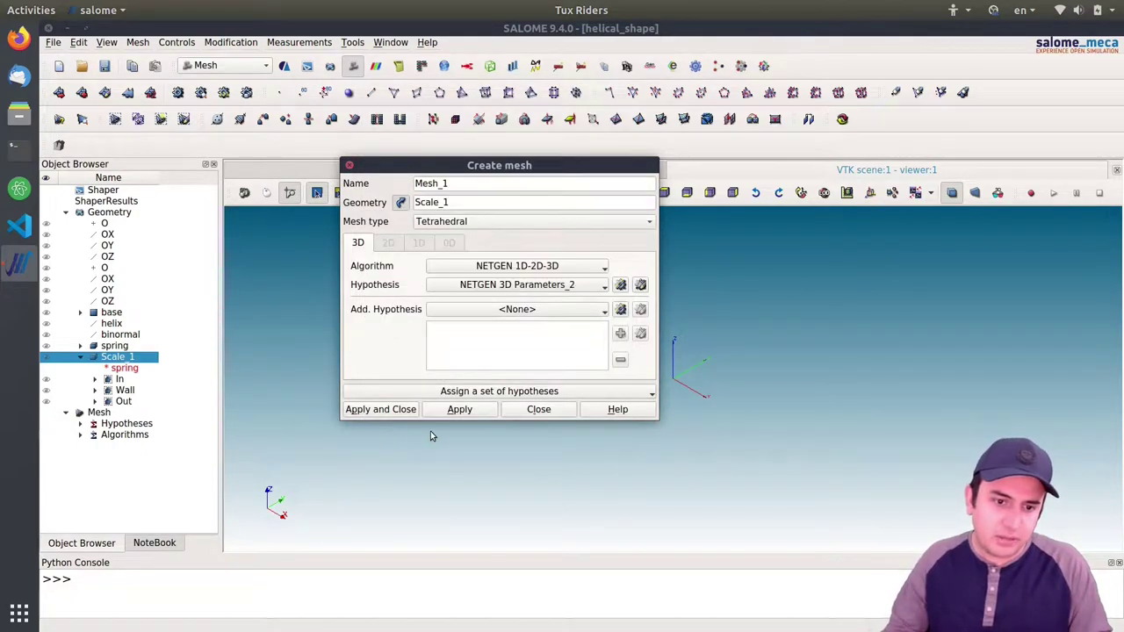
Create and compute Mesh_1, yielding 8815 tetrahedra and 3323 nodes, then inspect it
{"action": "left_click", "coordinate": [387, 411]}
{"action": "right_click", "coordinate": [114, 448]}
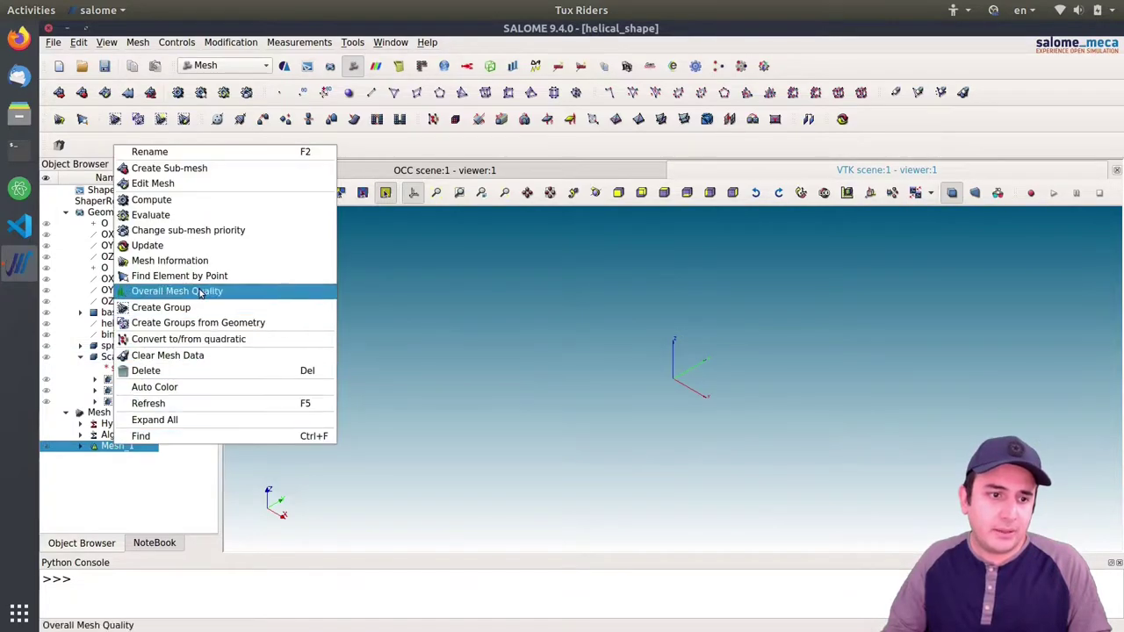
{"action": "left_click", "coordinate": [159, 201]}
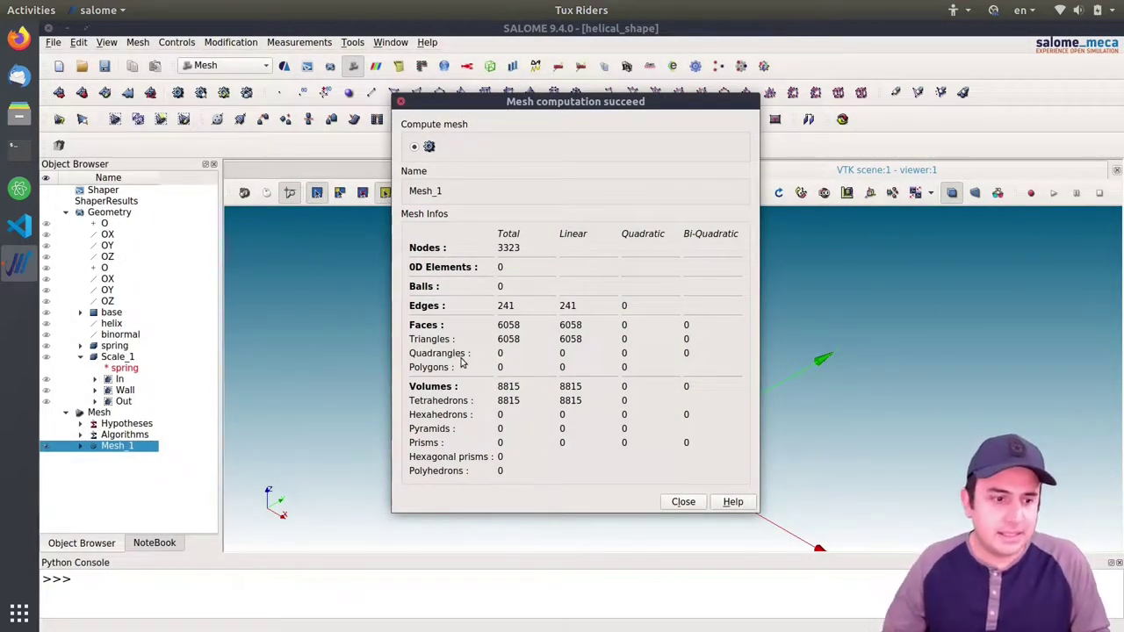
{"action": "left_click", "coordinate": [684, 501]}
{"action": "right_click_drag", "start_coordinate": [698, 414], "coordinate": [751, 455], "text": "ctrl"}
{"action": "scroll", "coordinate": [666, 337], "scroll_direction": "up", "scroll_amount": 5}
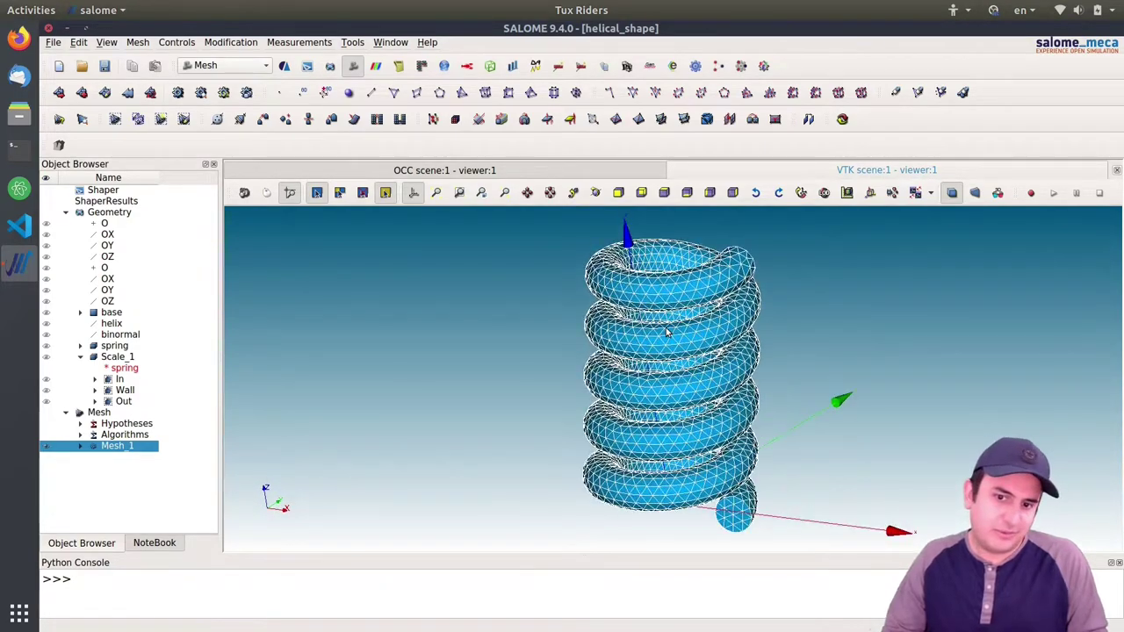
{"action": "scroll", "coordinate": [664, 351], "scroll_direction": "down", "scroll_amount": 2}
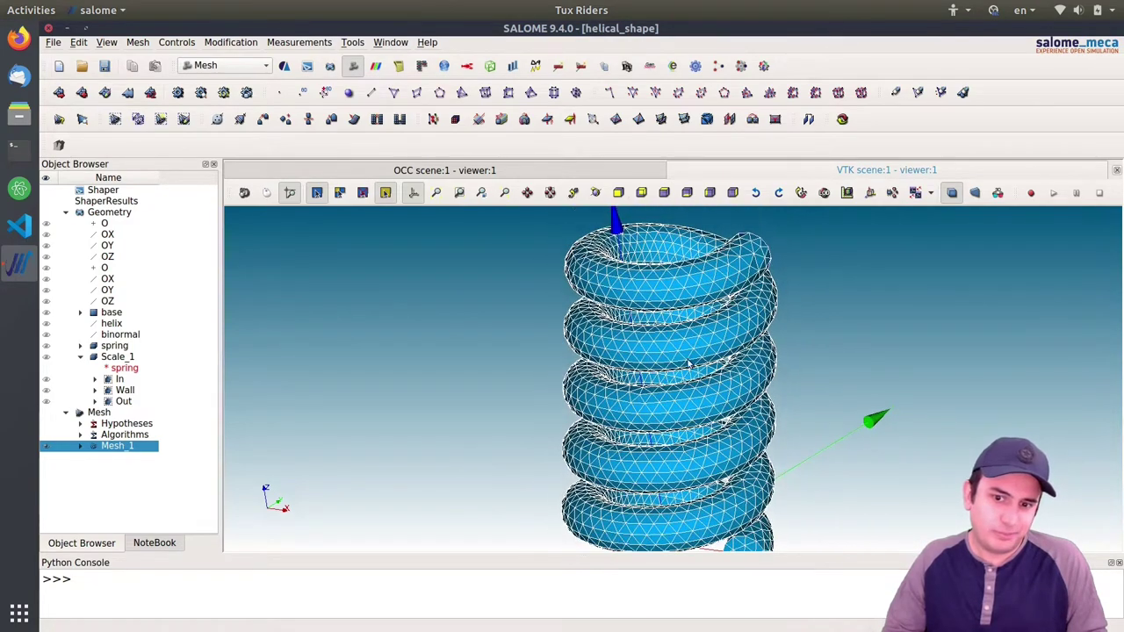
{"action": "mouse_move", "coordinate": [682, 402]}
{"action": "right_mouse_down", "text": "ctrl"}
{"action": "mouse_move", "coordinate": [672, 397]}
{"action": "mouse_move", "coordinate": [740, 421]}
{"action": "mouse_move", "coordinate": [545, 409]}
{"action": "mouse_move", "coordinate": [557, 422]}
{"action": "mouse_move", "coordinate": [745, 449]}
{"action": "mouse_move", "coordinate": [665, 457]}
{"action": "mouse_move", "coordinate": [608, 335]}
{"action": "mouse_move", "coordinate": [627, 328]}
{"action": "right_mouse_up", "text": "ctrl"}
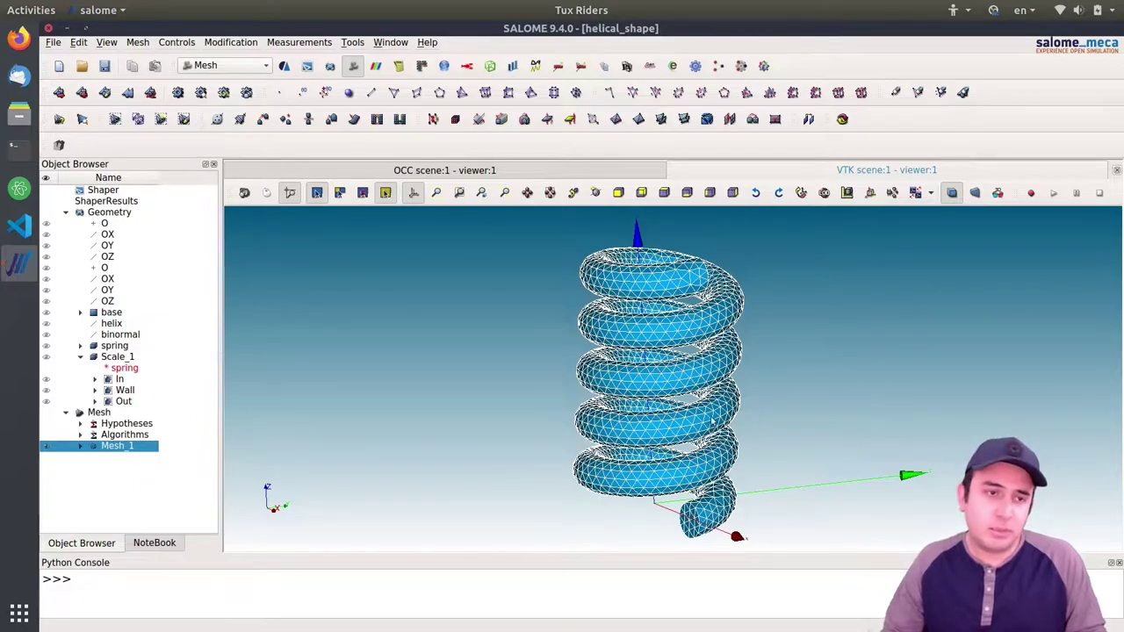
Save the study, then minimize and restore the SALOME window
{"action": "left_click", "coordinate": [101, 72]}
{"action": "left_click_drag", "start_coordinate": [619, 330], "coordinate": [659, 333]}
{"action": "left_click", "coordinate": [48, 28]}
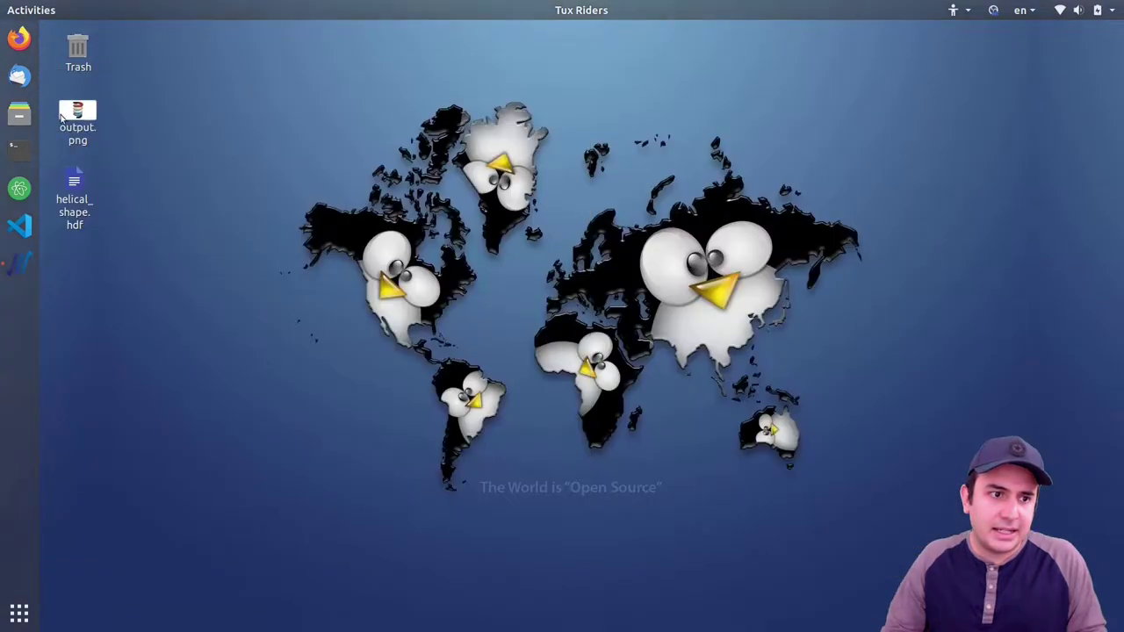
{"action": "left_click", "coordinate": [6, 271]}
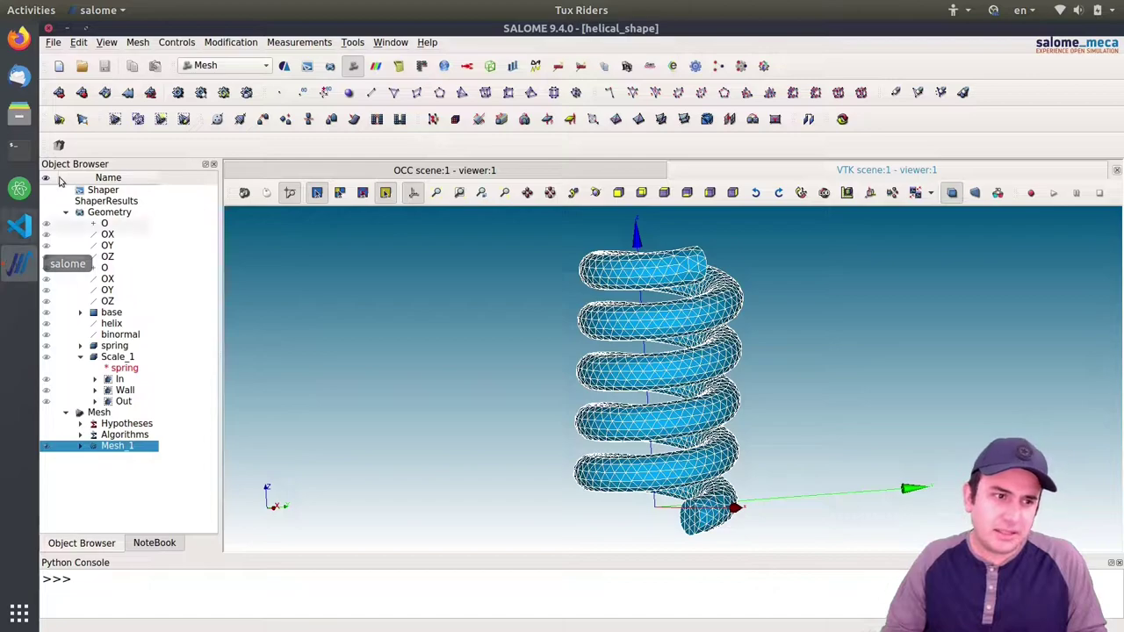
{"action": "left_click_drag", "start_coordinate": [73, 28], "coordinate": [86, 55]}
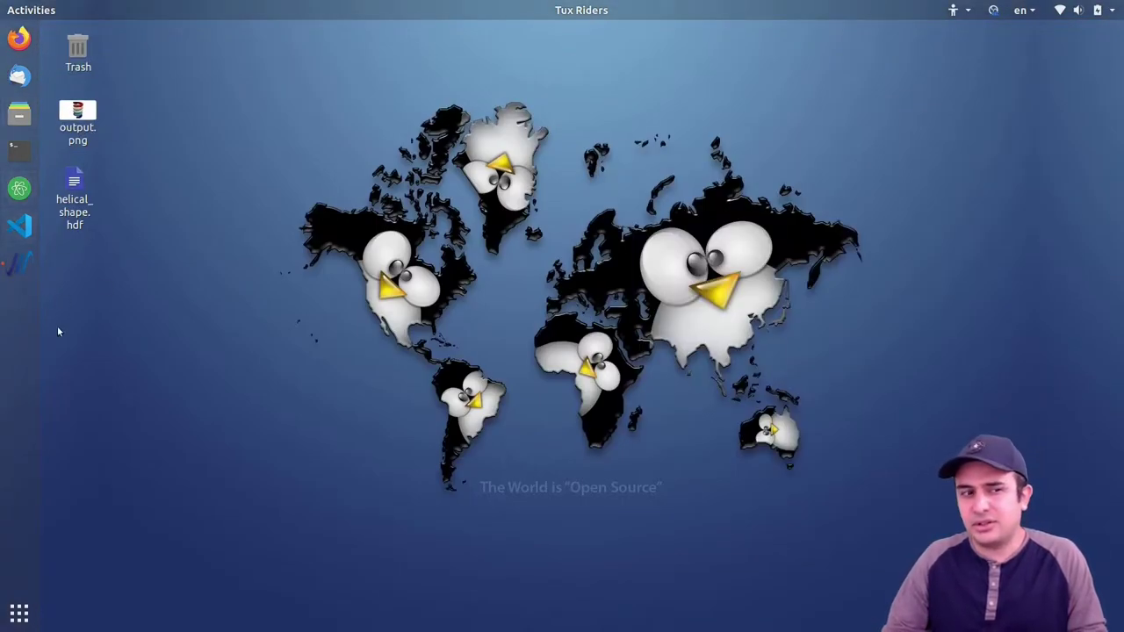
{"action": "left_click", "coordinate": [18, 262]}
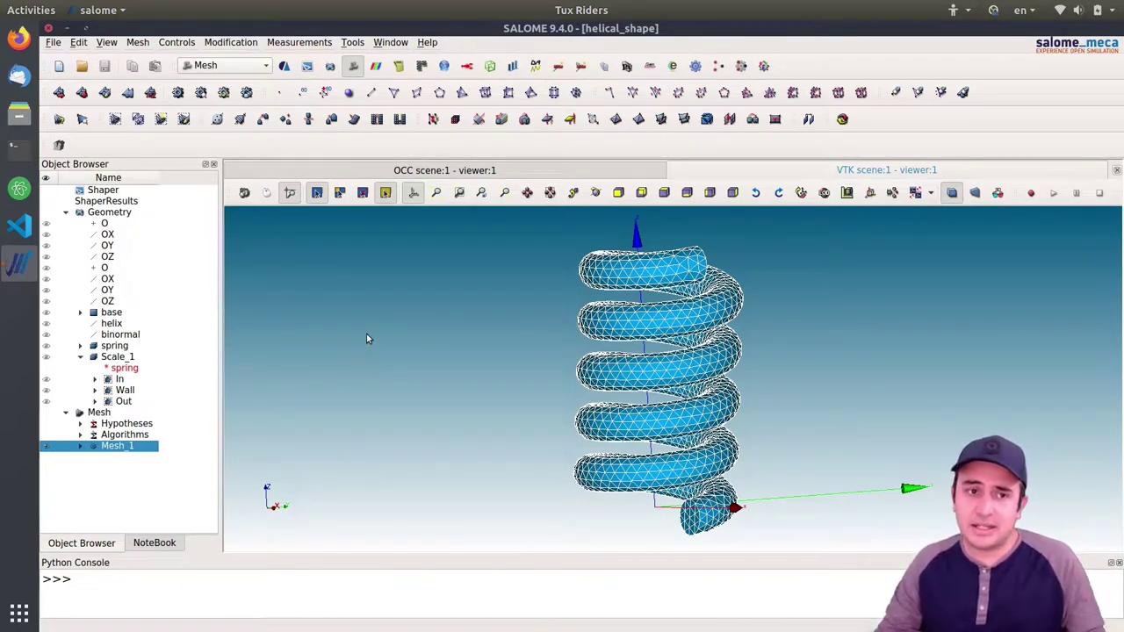
Load AsterStudy with the stable code_aster version, giving an empty CurrentCase
{"action": "left_click", "coordinate": [226, 64]}
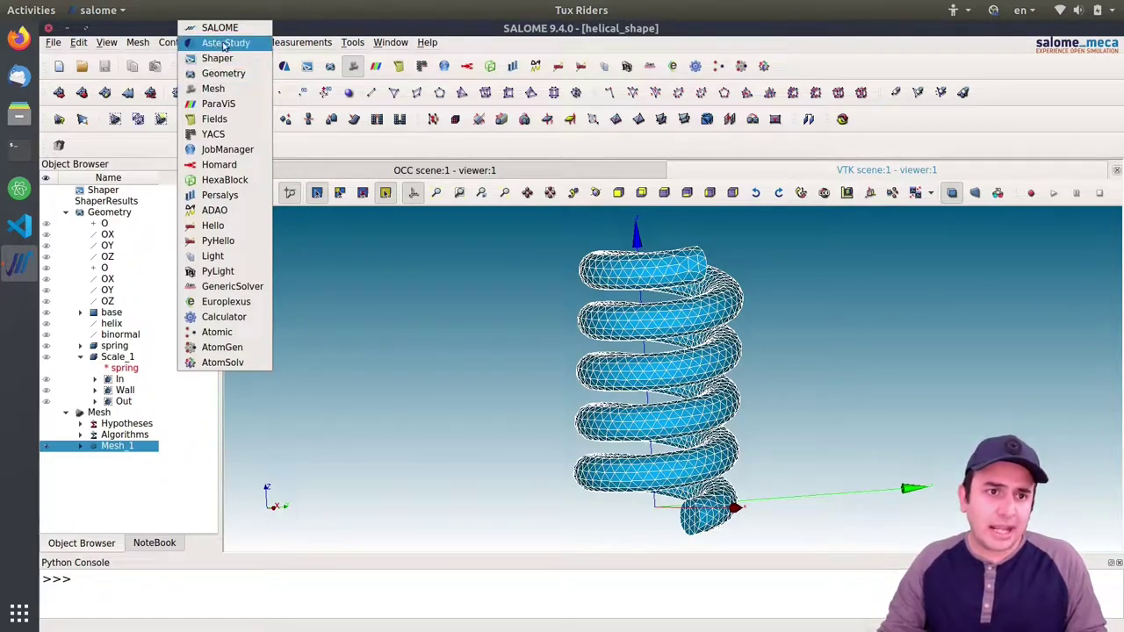
{"action": "key", "text": "Escape"}
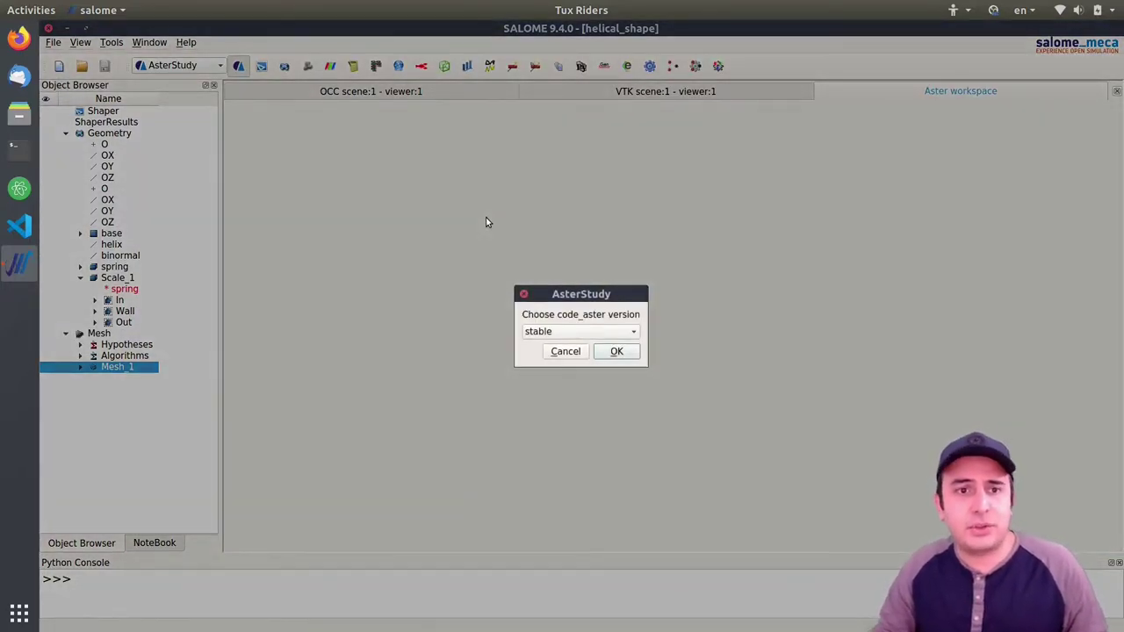
{"action": "left_click", "coordinate": [567, 330]}
{"action": "left_click", "coordinate": [562, 332]}
{"action": "left_click", "coordinate": [616, 351]}
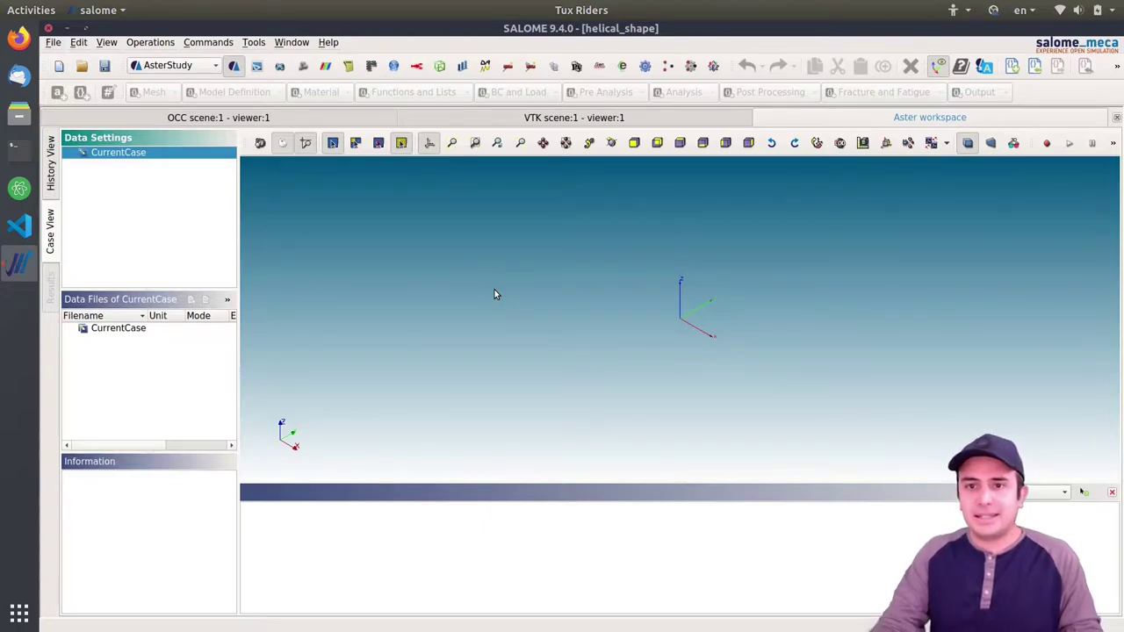
{"action": "left_click", "coordinate": [106, 44]}
{"action": "mouse_move", "coordinate": [145, 44]}
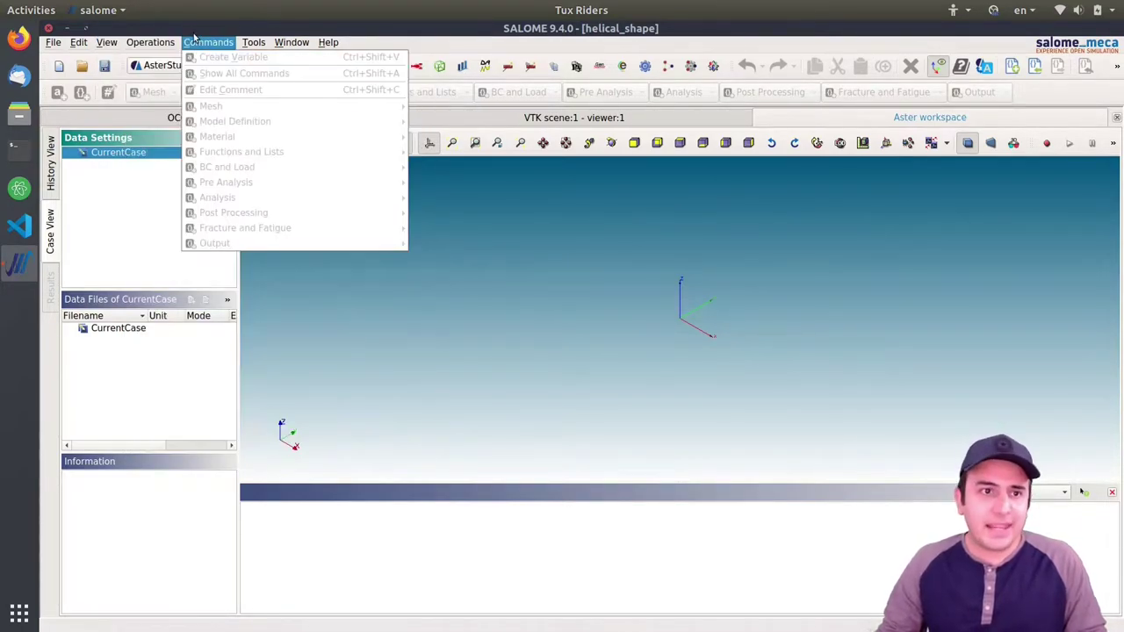
{"action": "left_click", "coordinate": [202, 42]}
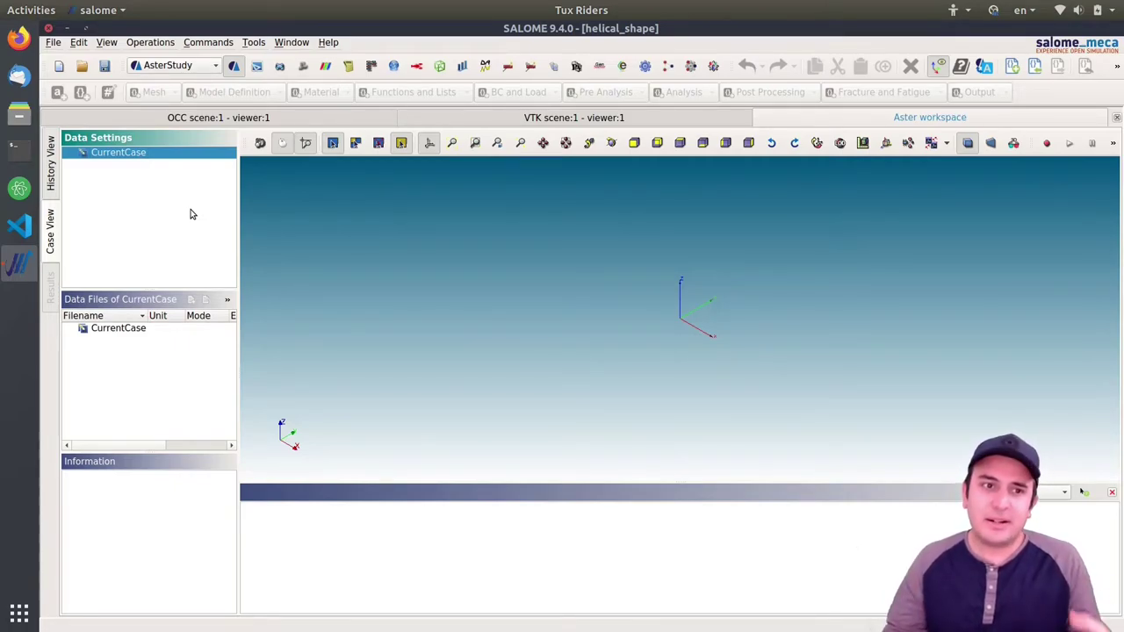
Launch the Linear thermal analysis assistant from Add Stage with Assistant
{"action": "left_click", "coordinate": [150, 43]}
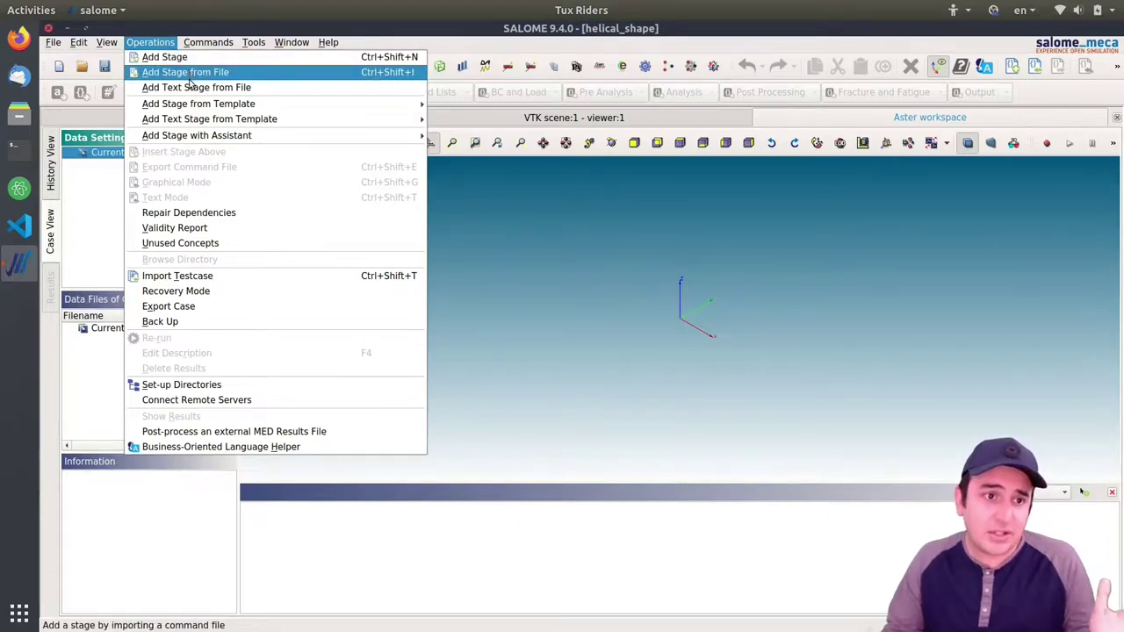
{"action": "mouse_move", "coordinate": [254, 137]}
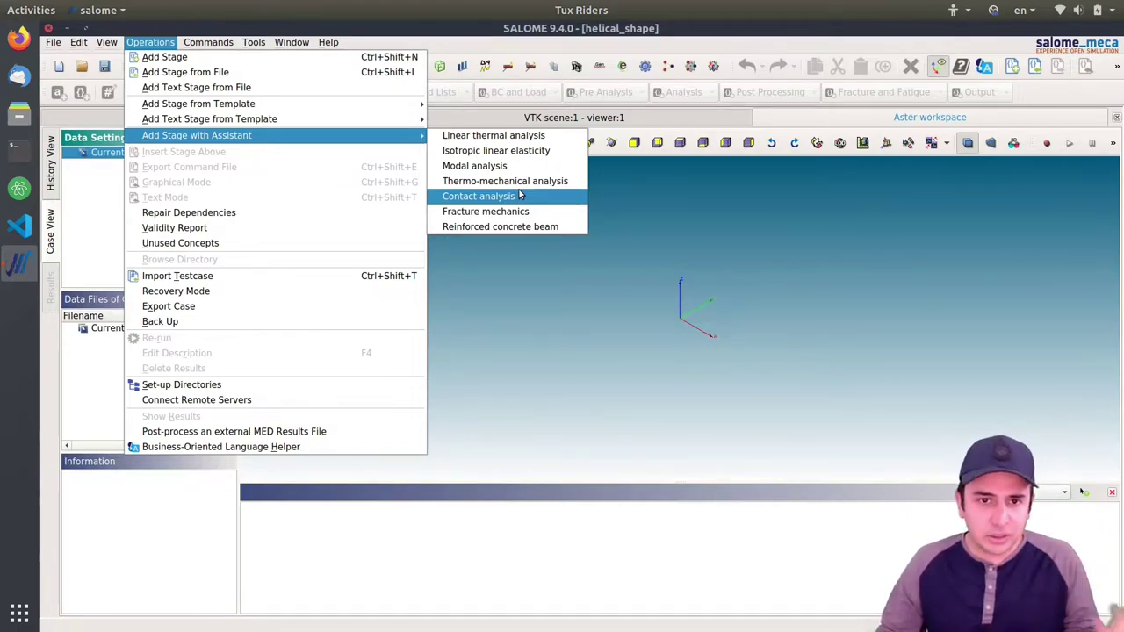
{"action": "left_click", "coordinate": [552, 141]}
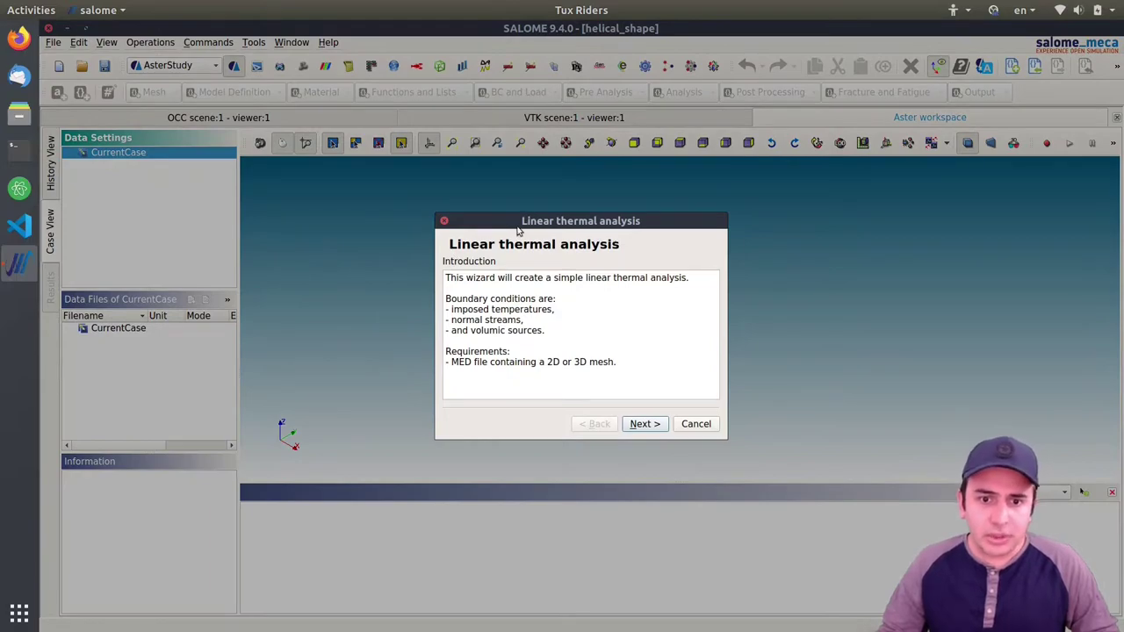
Step through the wizard keeping Mesh_1 as input mesh and 3D as model type
{"action": "left_click", "coordinate": [650, 427]}
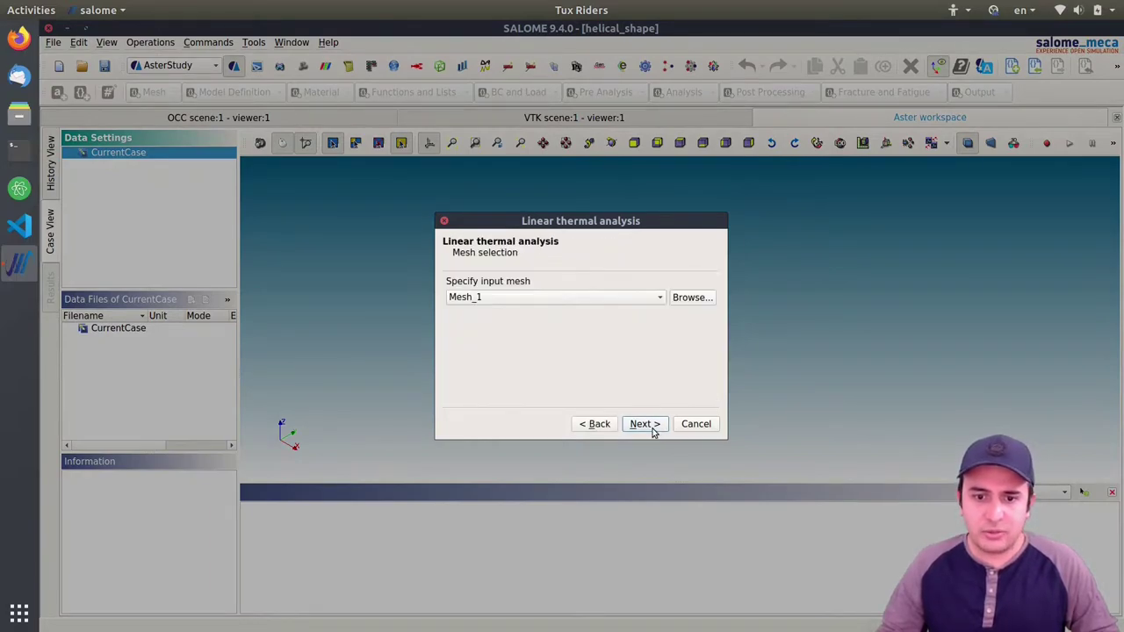
{"action": "left_click", "coordinate": [474, 304]}
{"action": "left_click", "coordinate": [479, 303]}
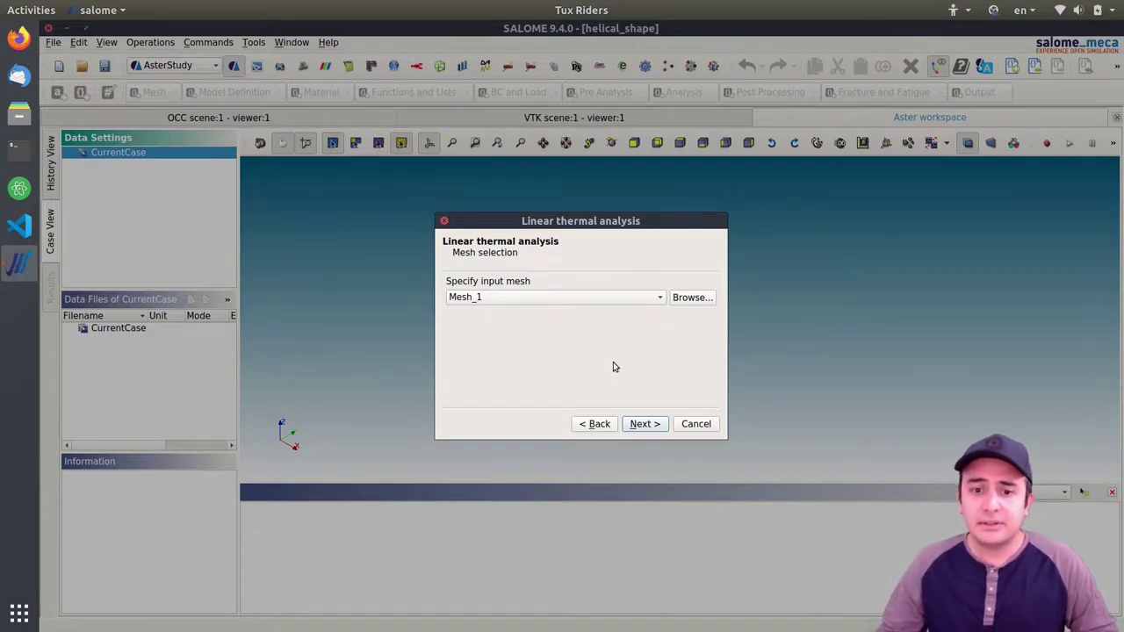
{"action": "left_click", "coordinate": [650, 427]}
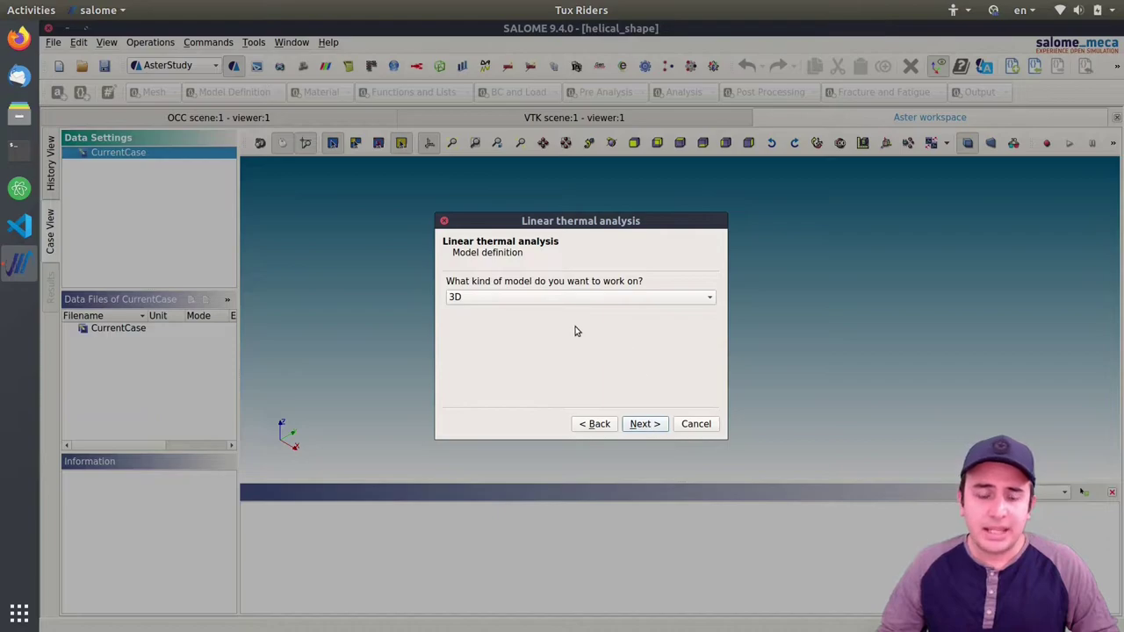
{"action": "left_click", "coordinate": [497, 299]}
{"action": "left_click", "coordinate": [550, 274]}
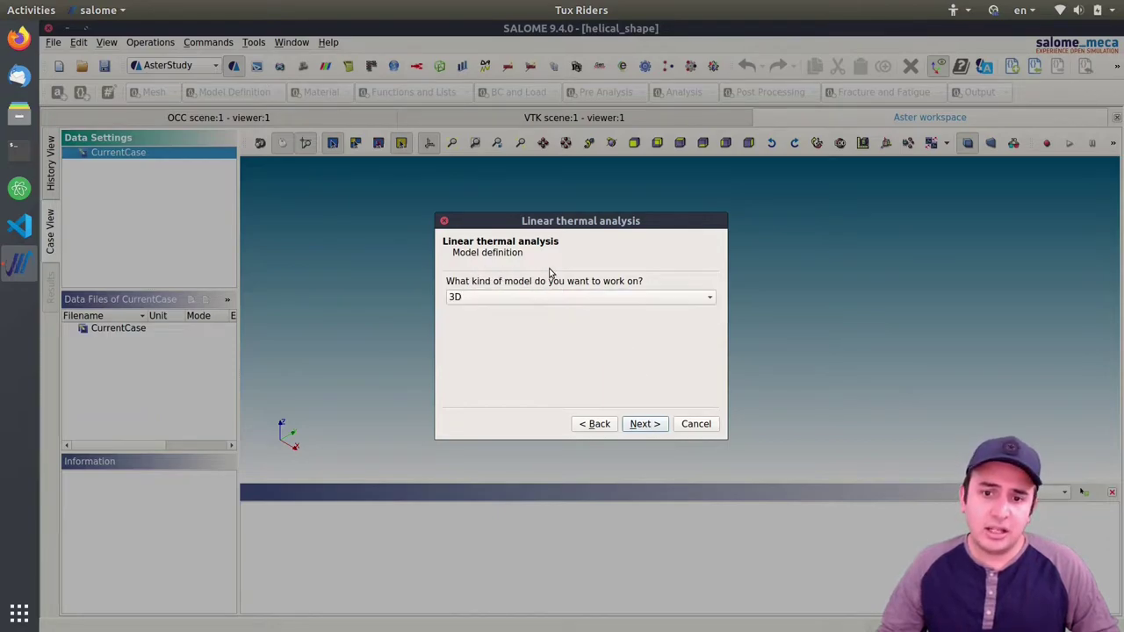
{"action": "left_click", "coordinate": [641, 426]}
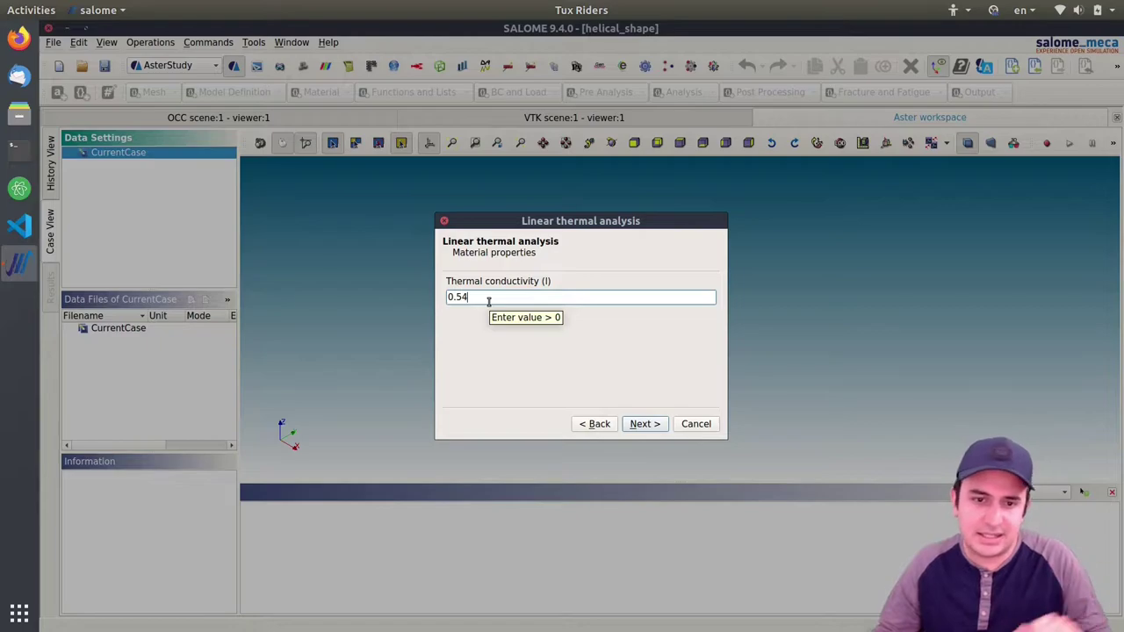
Add an imposed temperature row and begin editing it, then cancel the wizard
{"action": "left_click", "coordinate": [644, 423]}
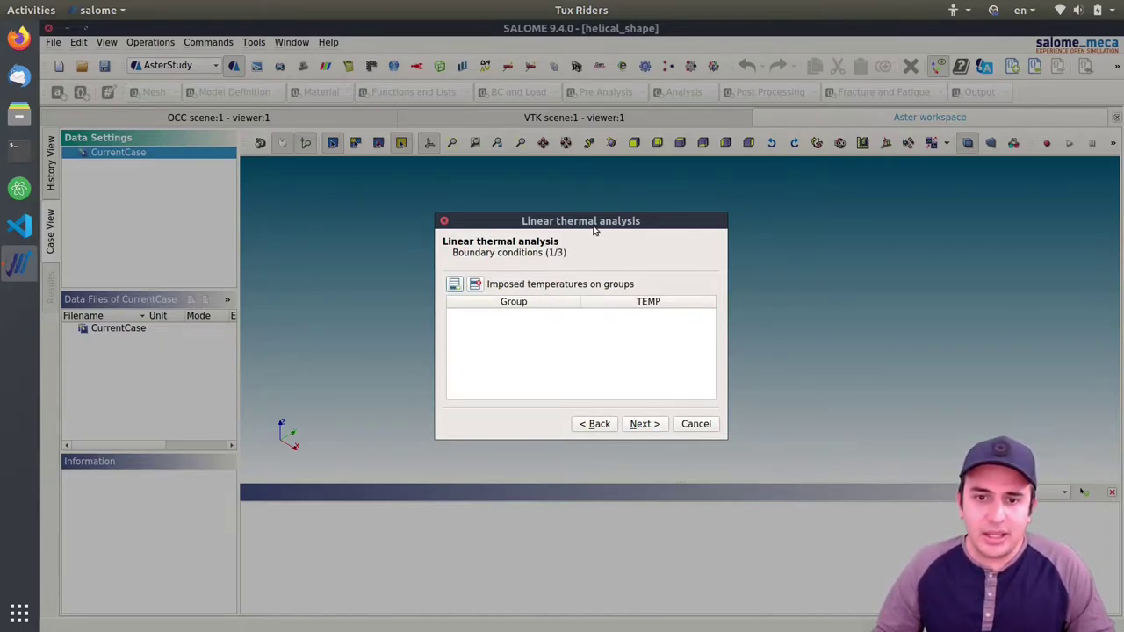
{"action": "left_click", "coordinate": [454, 284]}
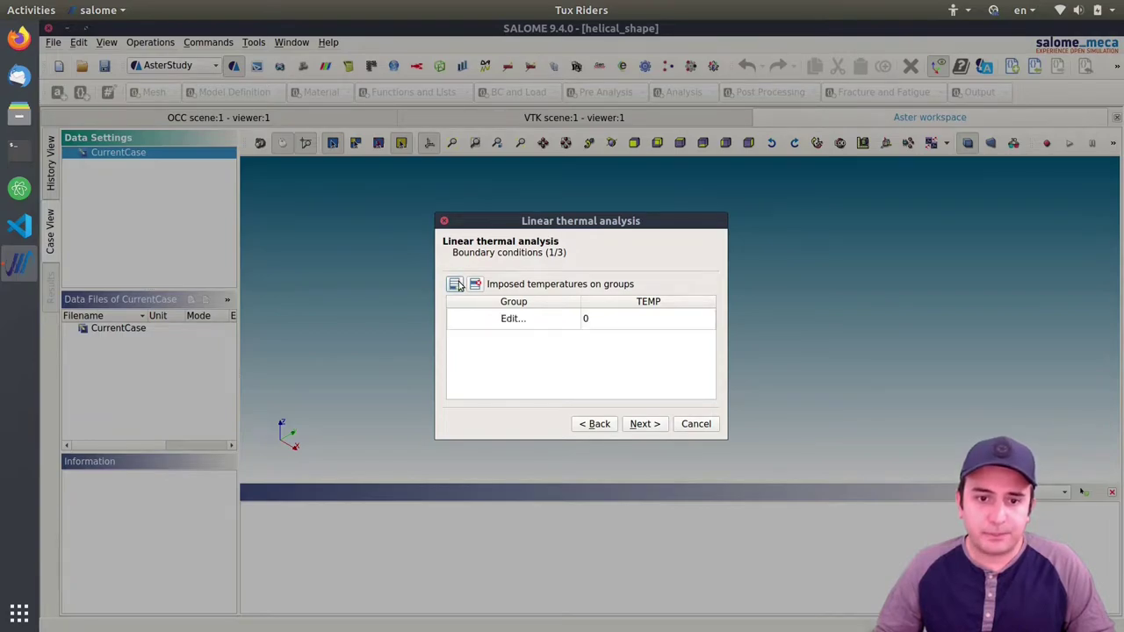
{"action": "left_click", "coordinate": [512, 317]}
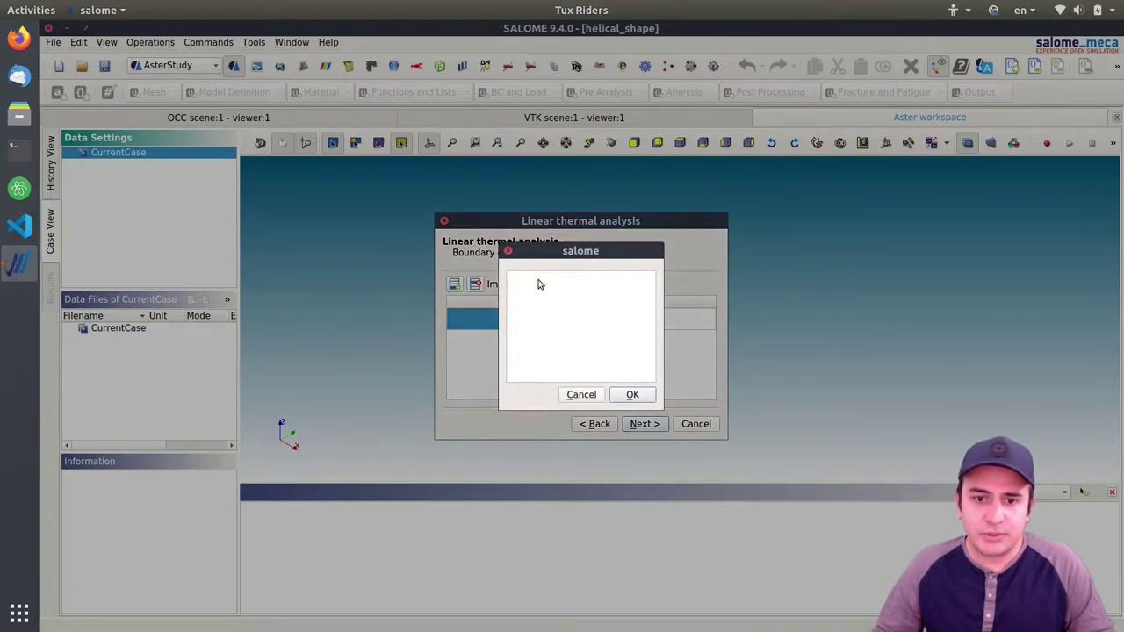
{"action": "left_click", "coordinate": [634, 394]}
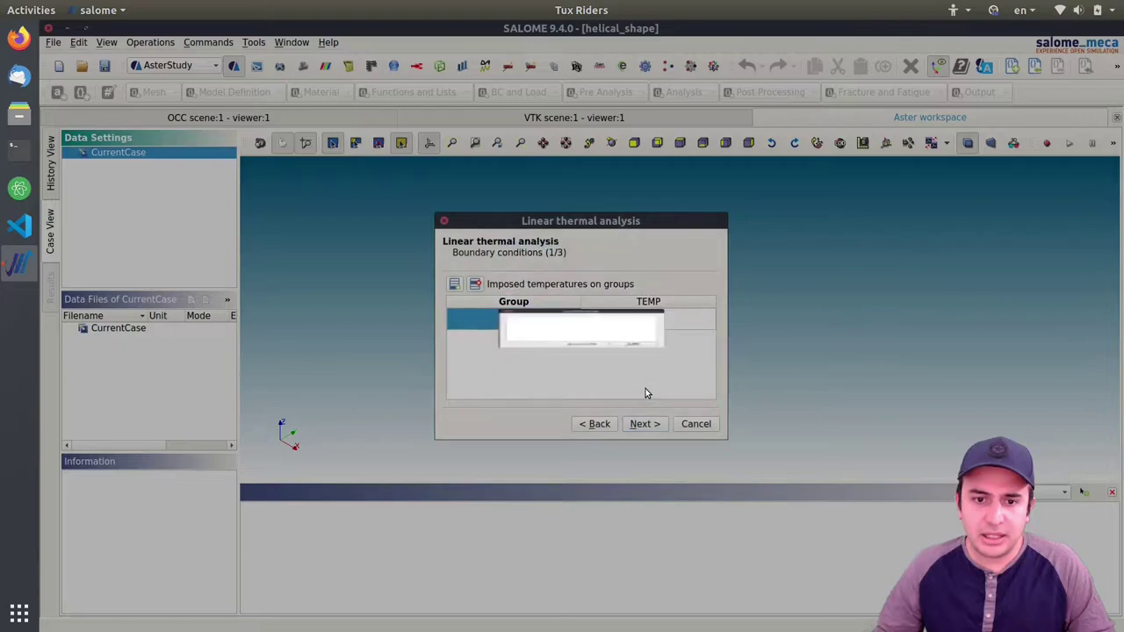
{"action": "left_click", "coordinate": [527, 325]}
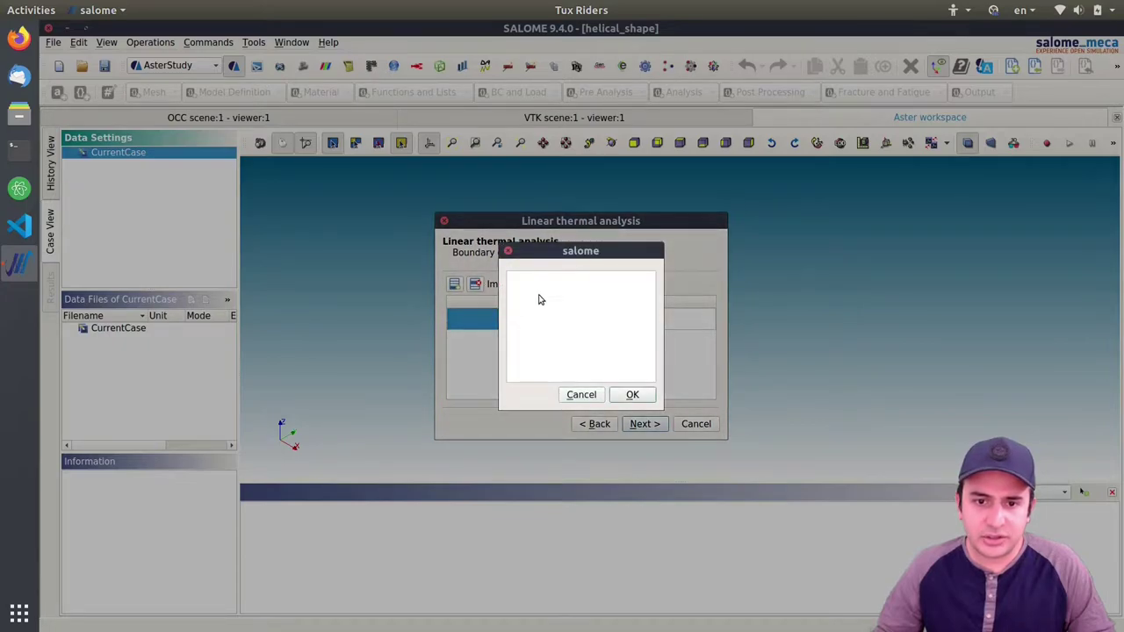
{"action": "left_click", "coordinate": [629, 394]}
{"action": "left_click", "coordinate": [609, 329]}
{"action": "left_click", "coordinate": [606, 322]}
{"action": "left_click_drag", "start_coordinate": [606, 322], "coordinate": [584, 321]}
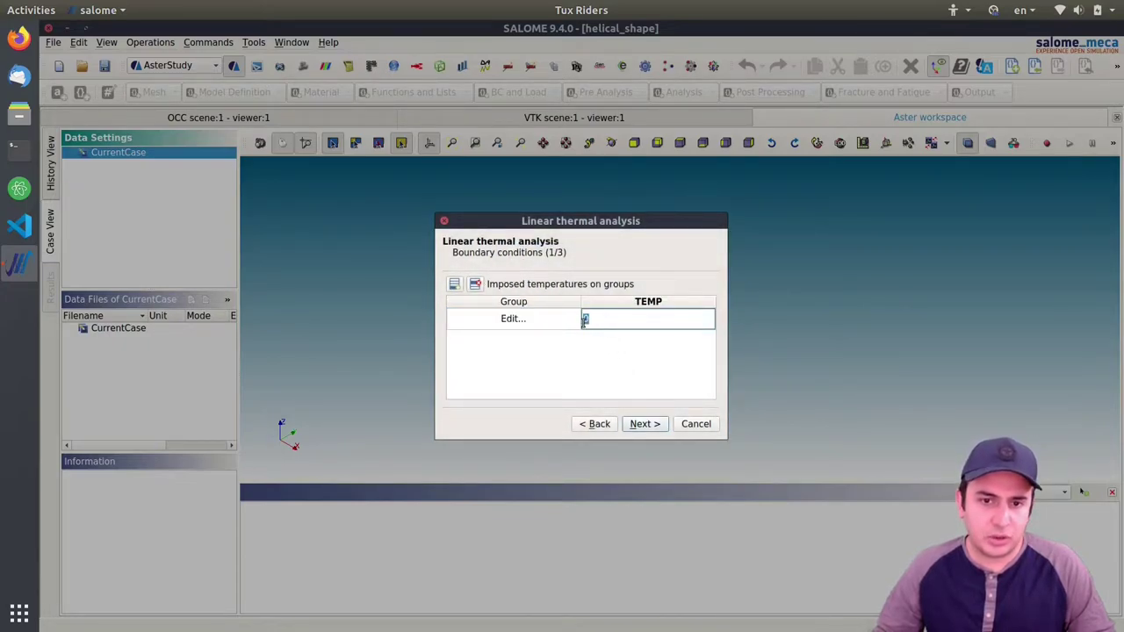
{"action": "left_click", "coordinate": [694, 425]}
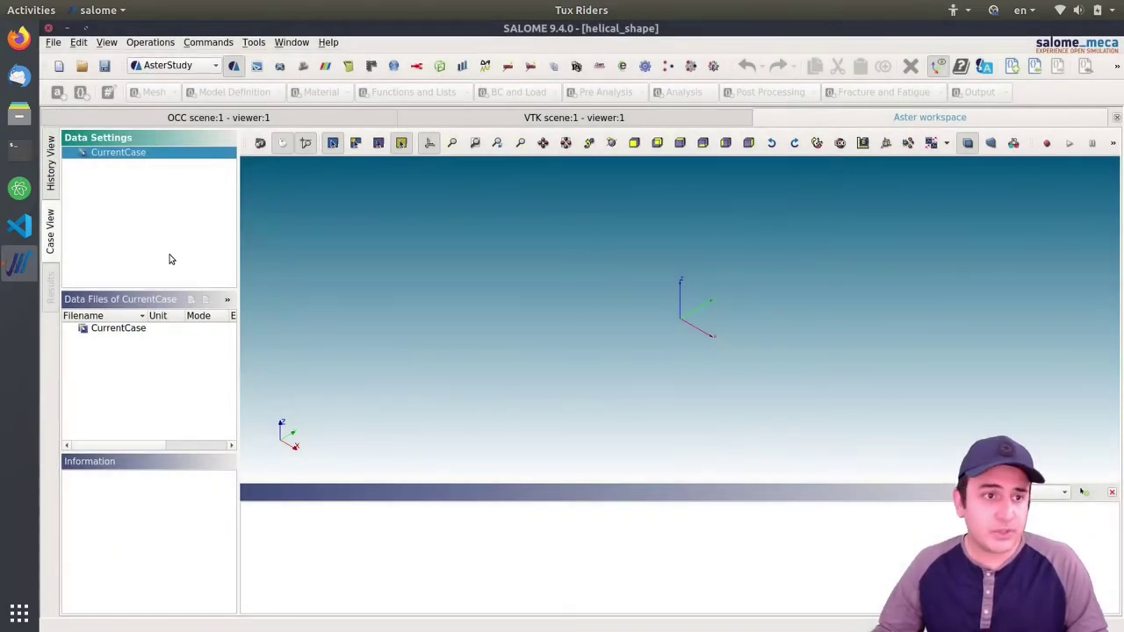
Switch to the Mesh module and expand Mesh_1 and Scale_1 in the study tree
{"action": "left_click", "coordinate": [172, 67]}
{"action": "left_click", "coordinate": [163, 108]}
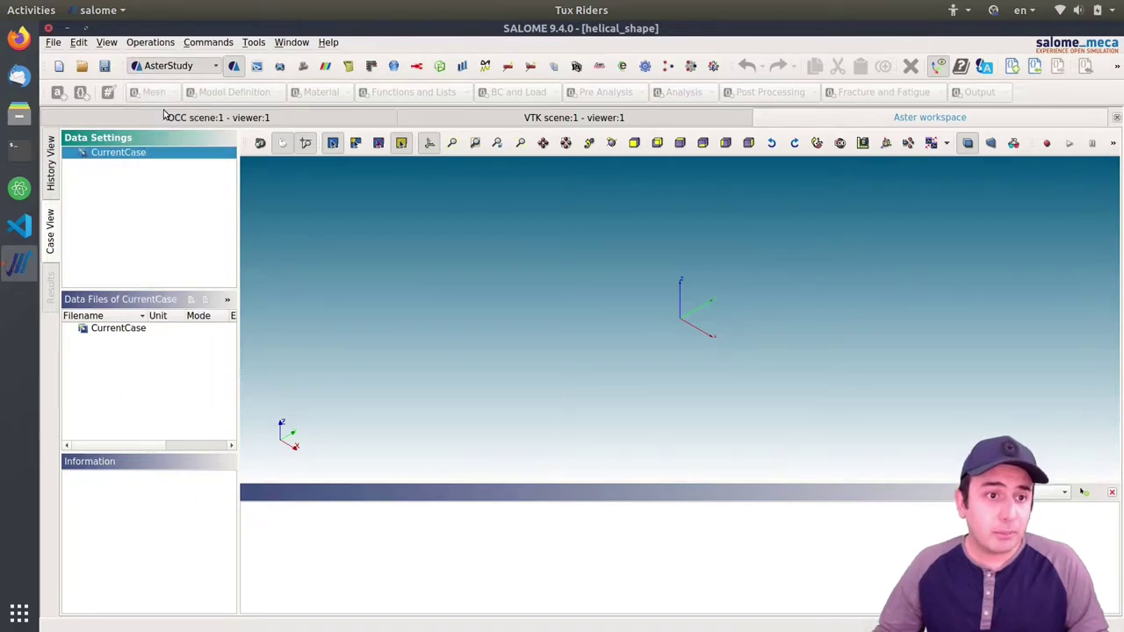
{"action": "left_click", "coordinate": [65, 223]}
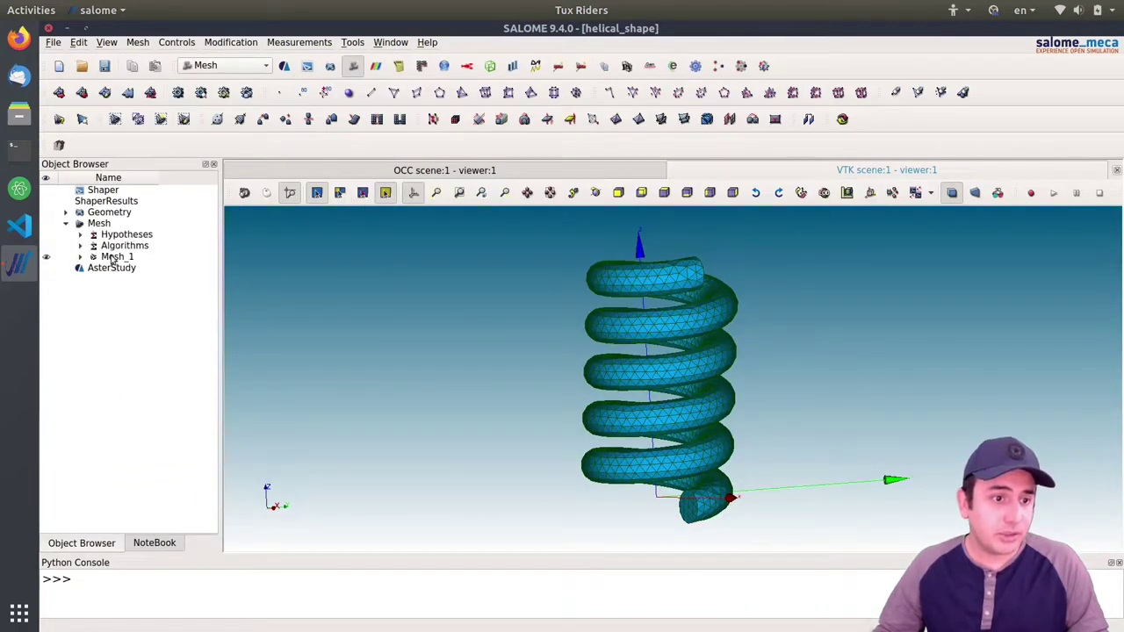
{"action": "left_click", "coordinate": [80, 256]}
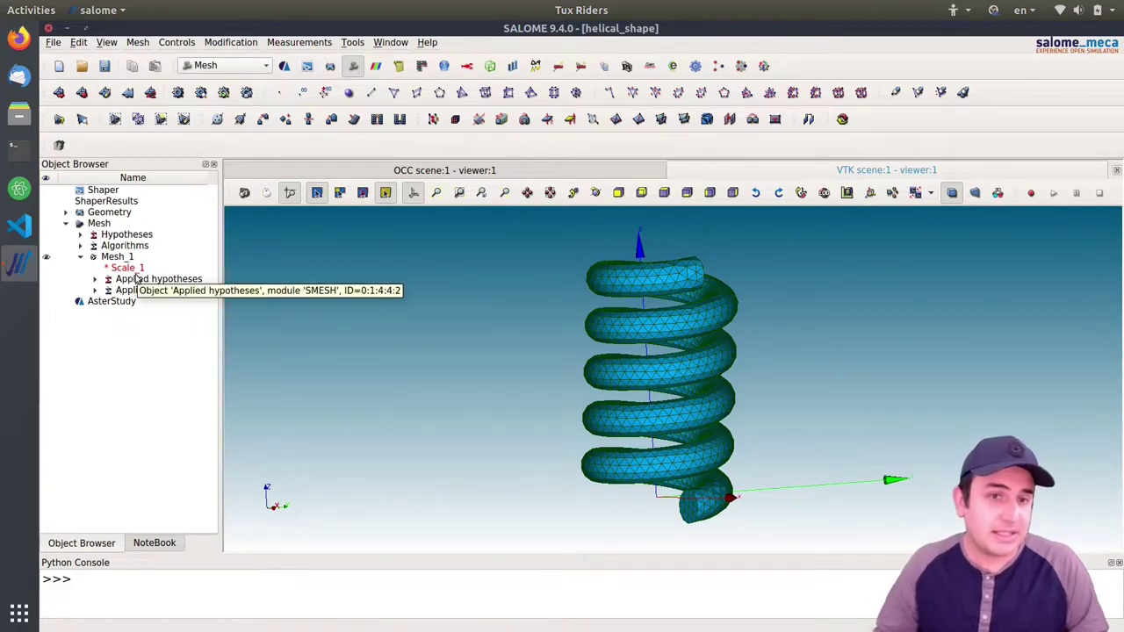
{"action": "left_click", "coordinate": [67, 213]}
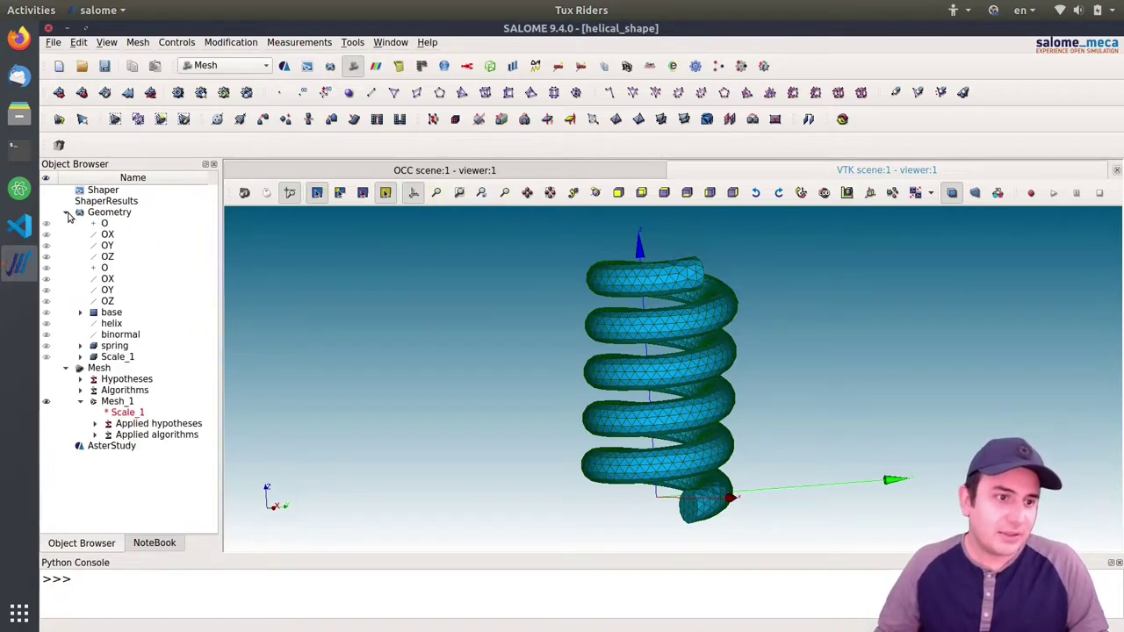
{"action": "left_click", "coordinate": [80, 356]}
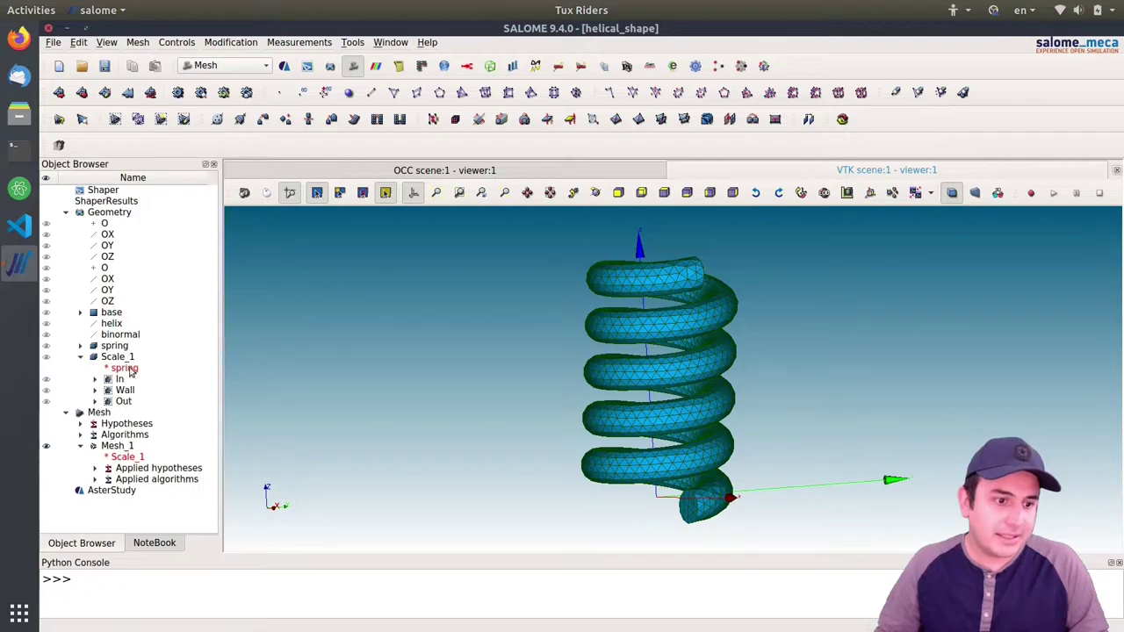
Create Mesh_1 groups from the In, Wall and Out geometry groups and save the study
{"action": "right_click", "coordinate": [119, 447]}
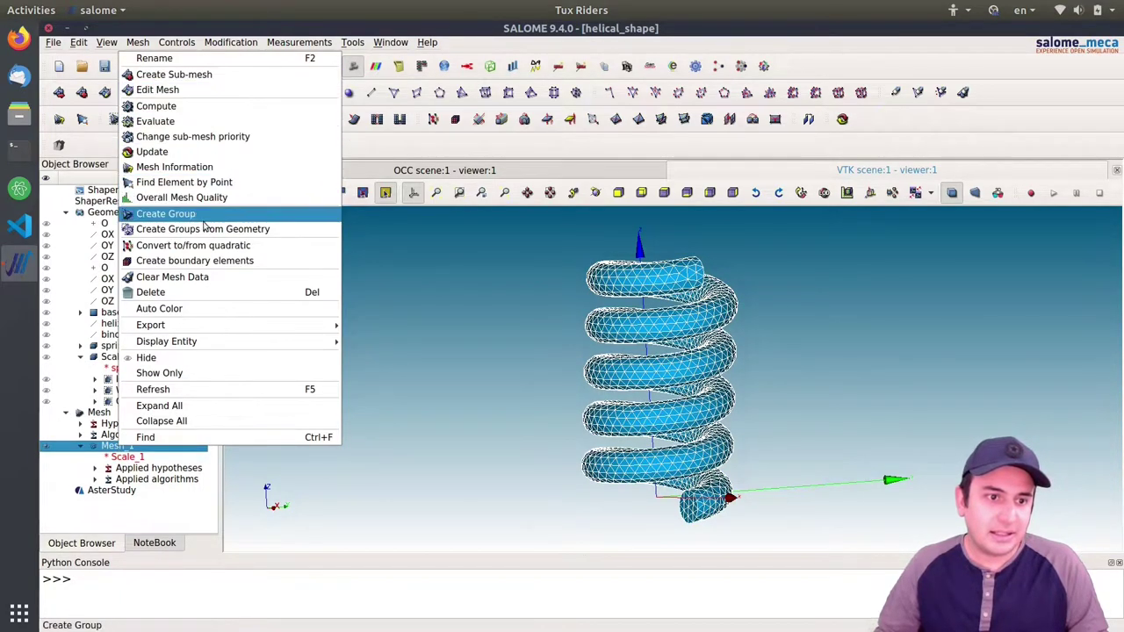
{"action": "left_click", "coordinate": [240, 230]}
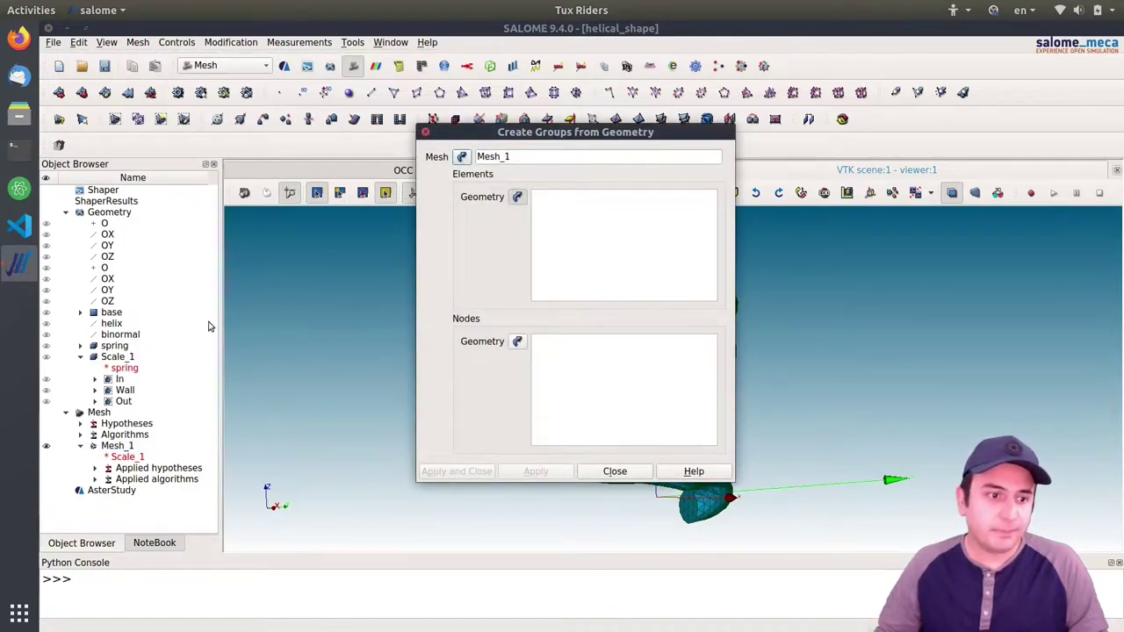
{"action": "left_click_drag", "start_coordinate": [120, 380], "coordinate": [129, 401]}
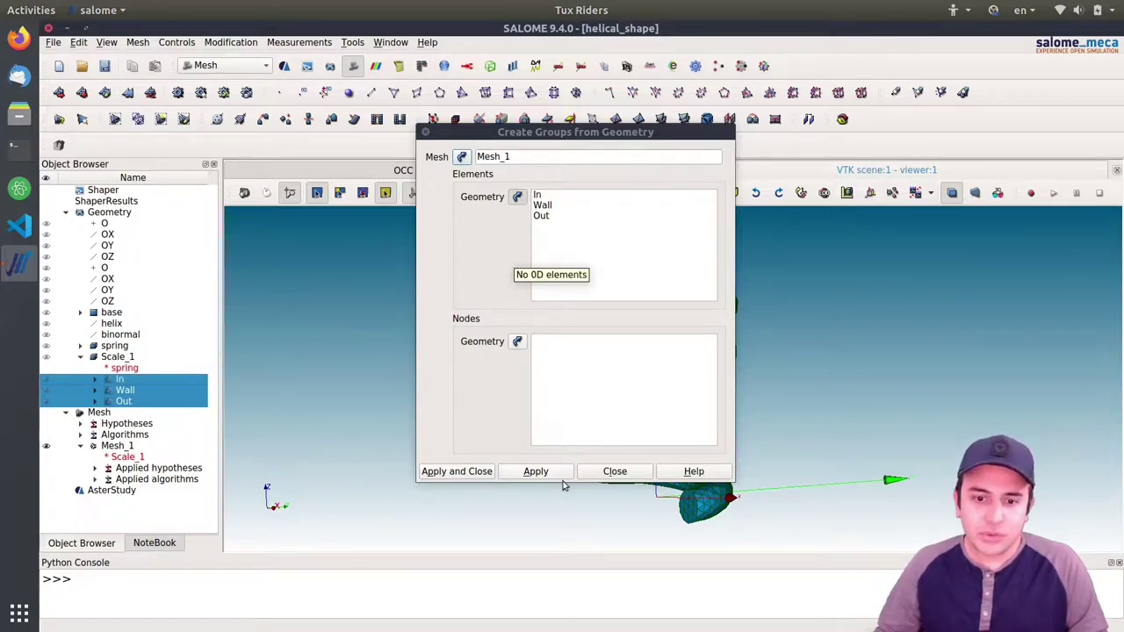
{"action": "left_click", "coordinate": [460, 473]}
{"action": "scroll", "coordinate": [162, 507], "scroll_direction": "down", "scroll_amount": 1}
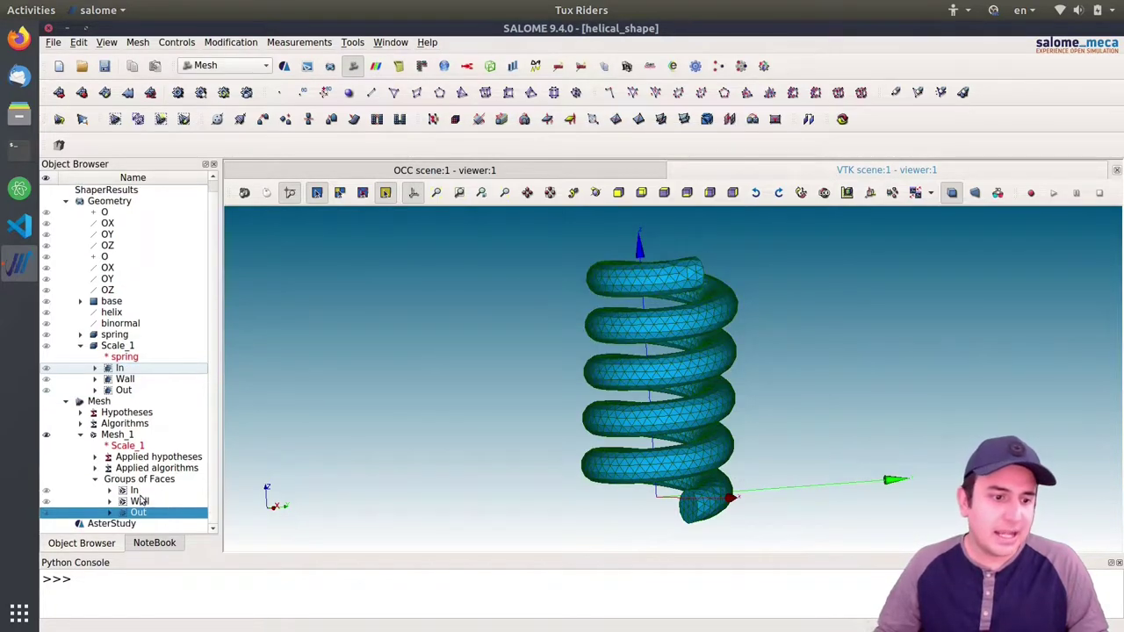
{"action": "left_click", "coordinate": [104, 66]}
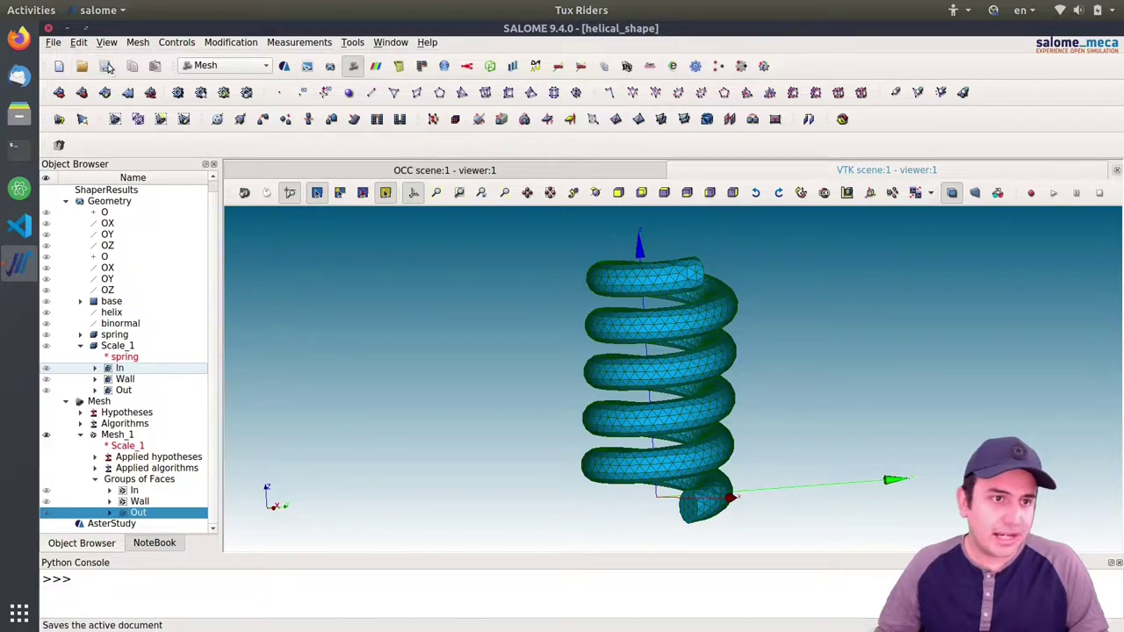
{"action": "left_click", "coordinate": [246, 66]}
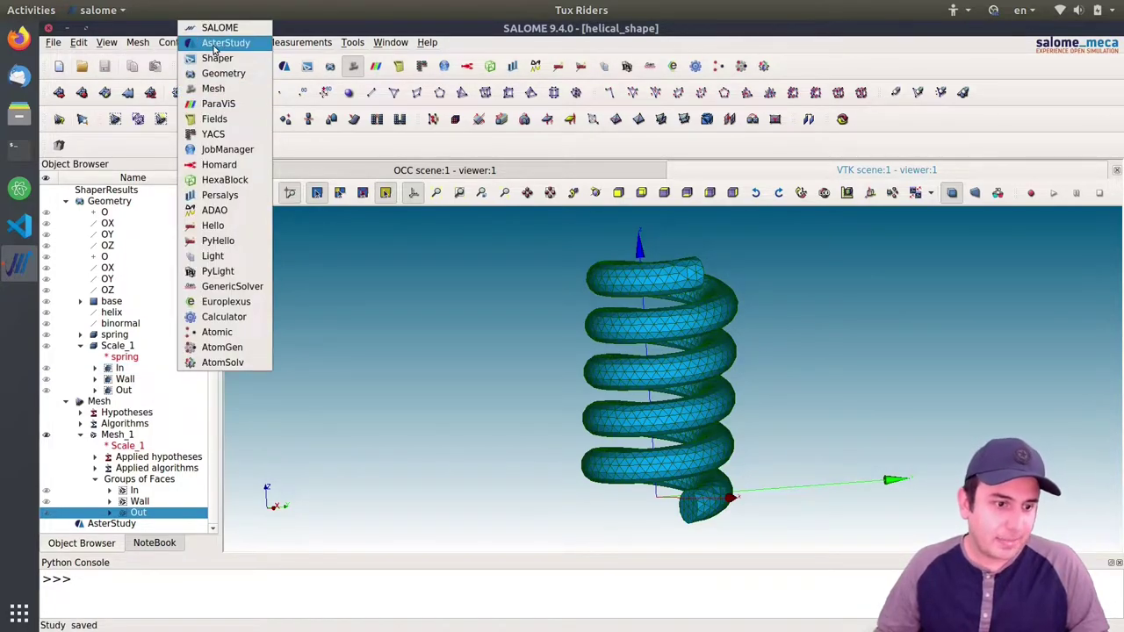
Start the linear thermal wizard in AsterStudy, accepting mesh, model and conductivity 0.54
{"action": "left_click", "coordinate": [210, 42]}
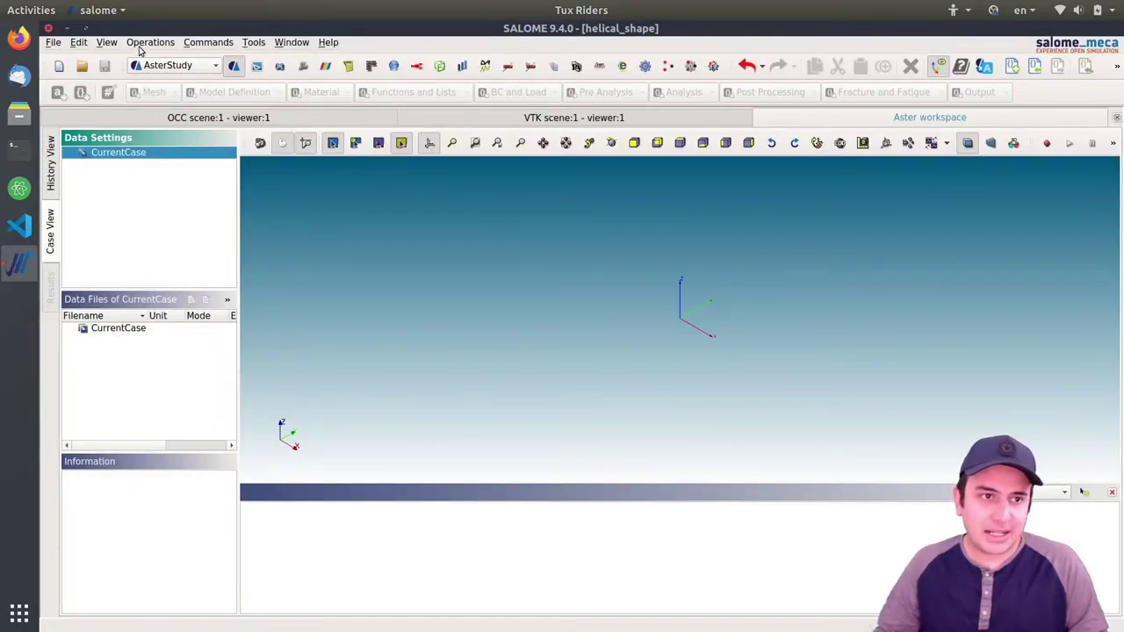
{"action": "left_click", "coordinate": [142, 44]}
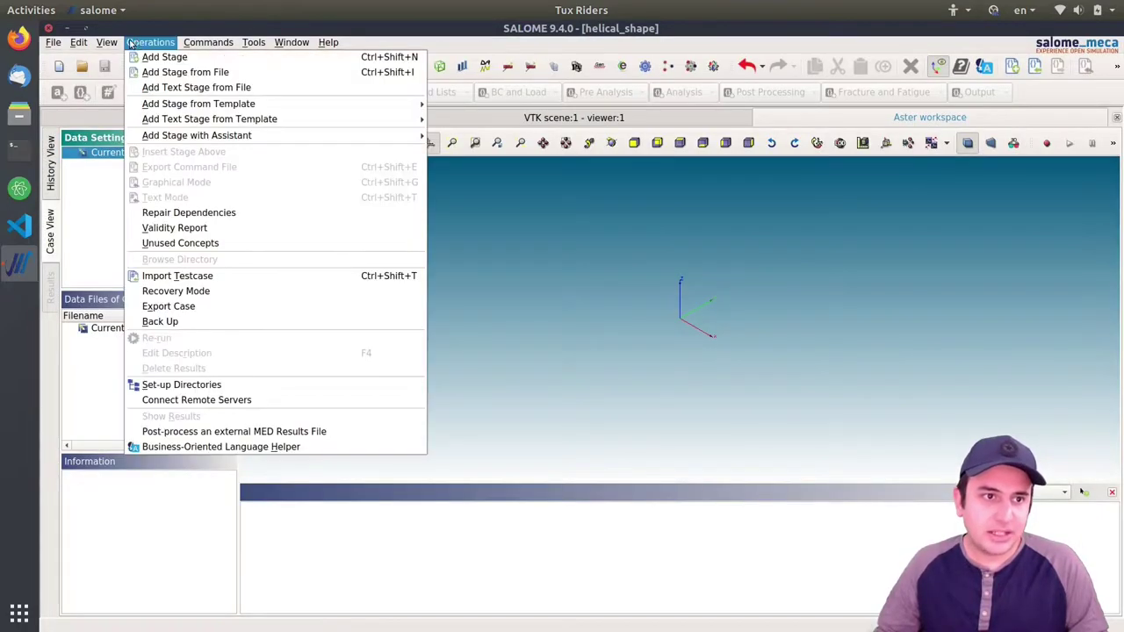
{"action": "mouse_move", "coordinate": [413, 135]}
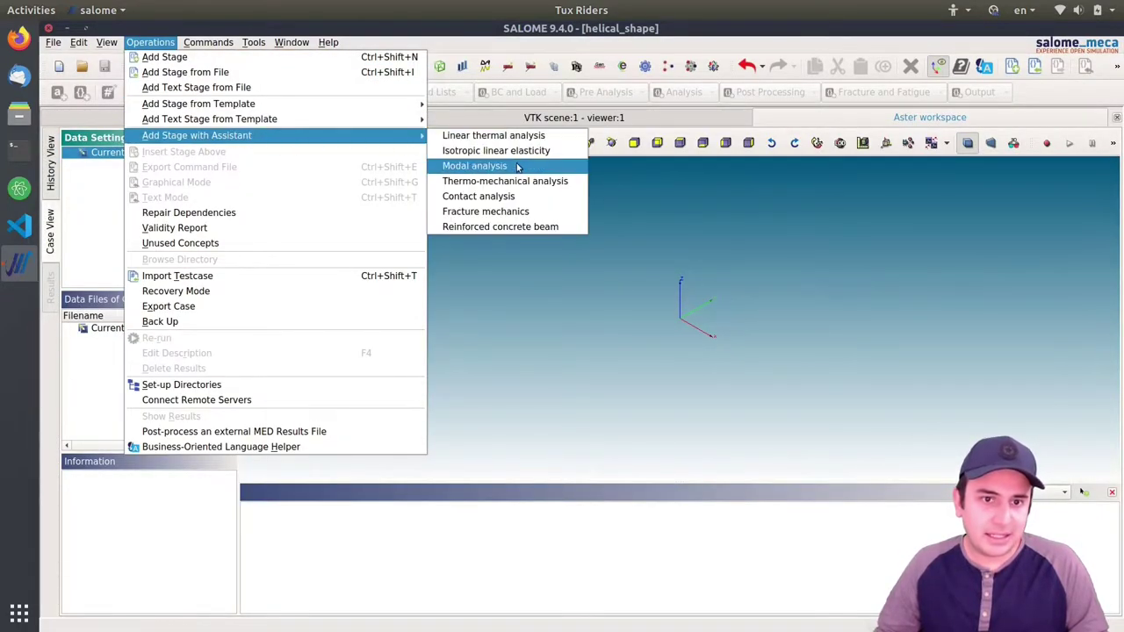
{"action": "left_click", "coordinate": [492, 135]}
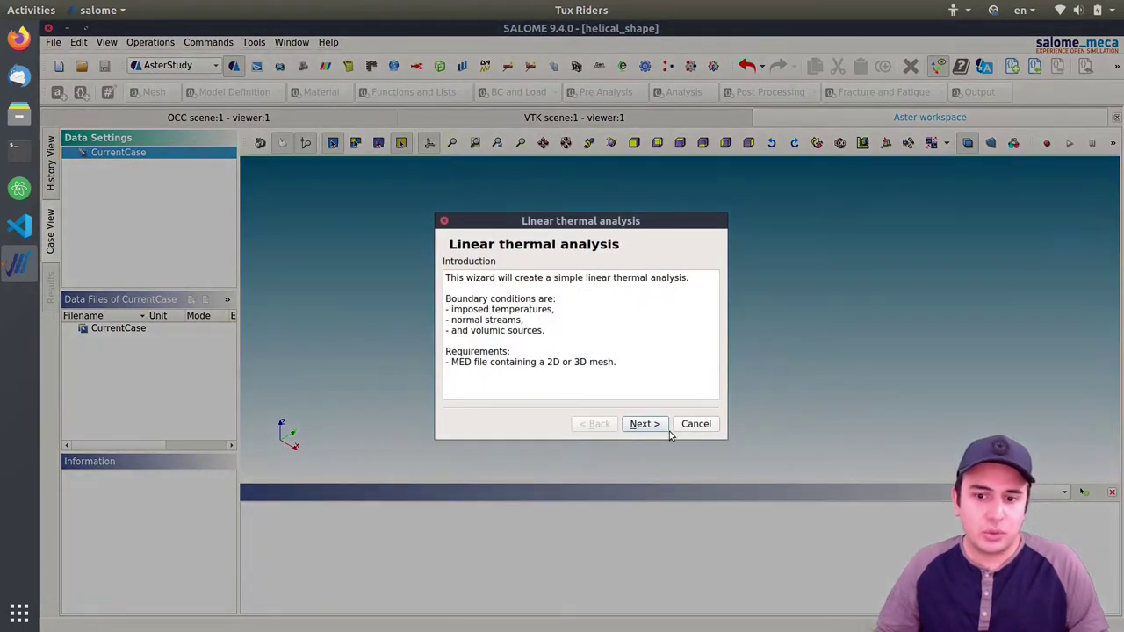
{"action": "left_click", "coordinate": [645, 424]}
{"action": "left_click", "coordinate": [641, 425]}
{"action": "left_click", "coordinate": [639, 427]}
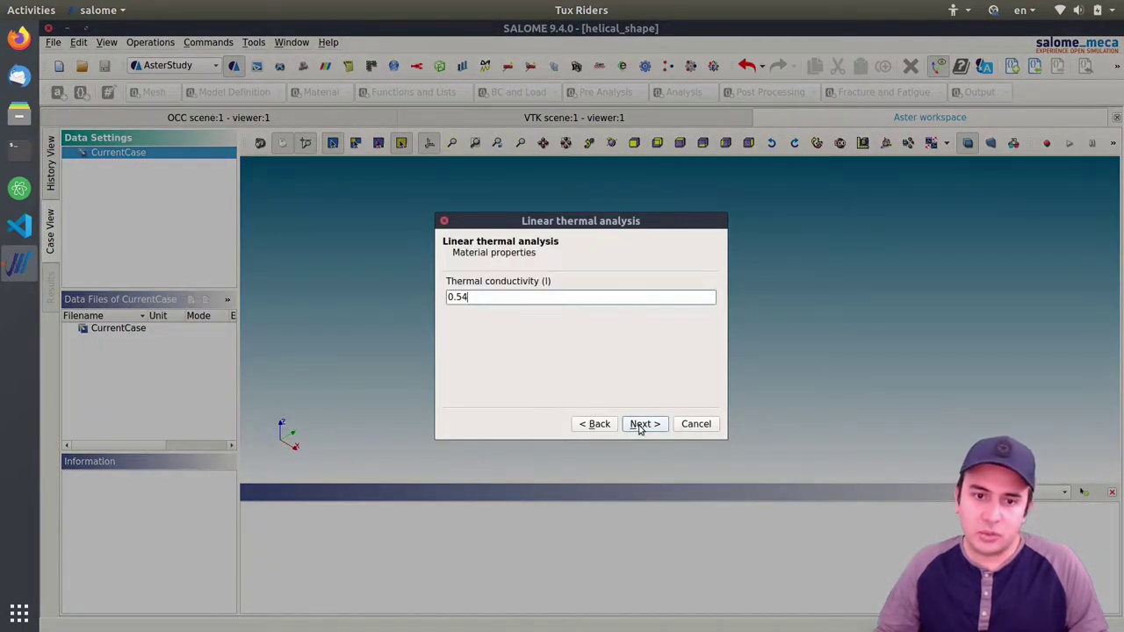
{"action": "left_click", "coordinate": [640, 427]}
Impose a temperature of 293 on the In group
{"action": "left_click", "coordinate": [455, 285]}
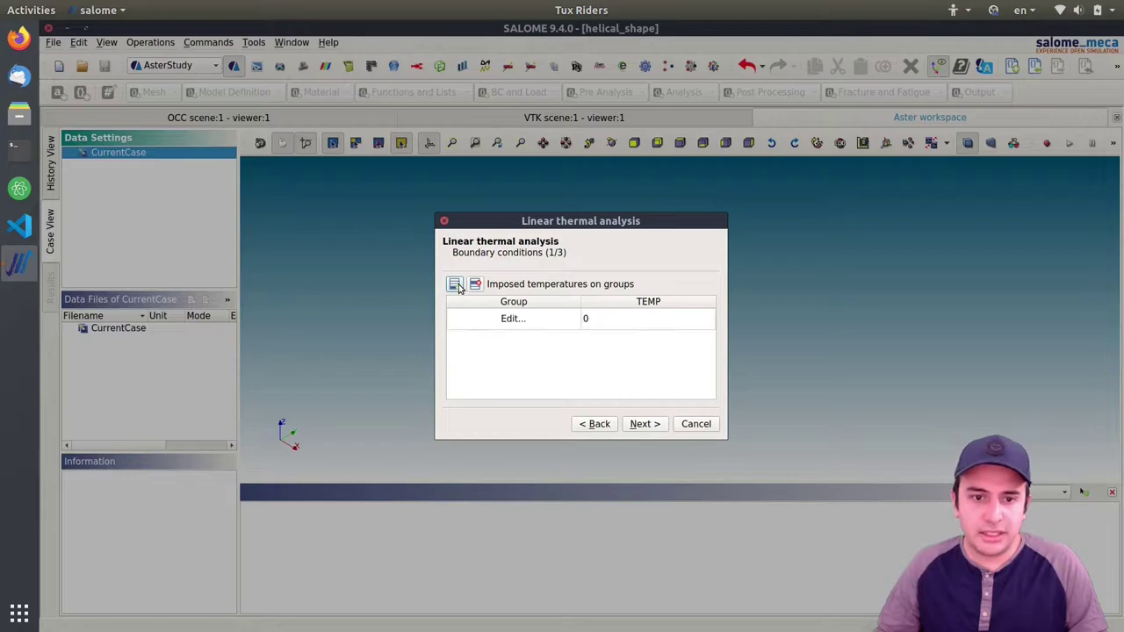
{"action": "left_click", "coordinate": [506, 319]}
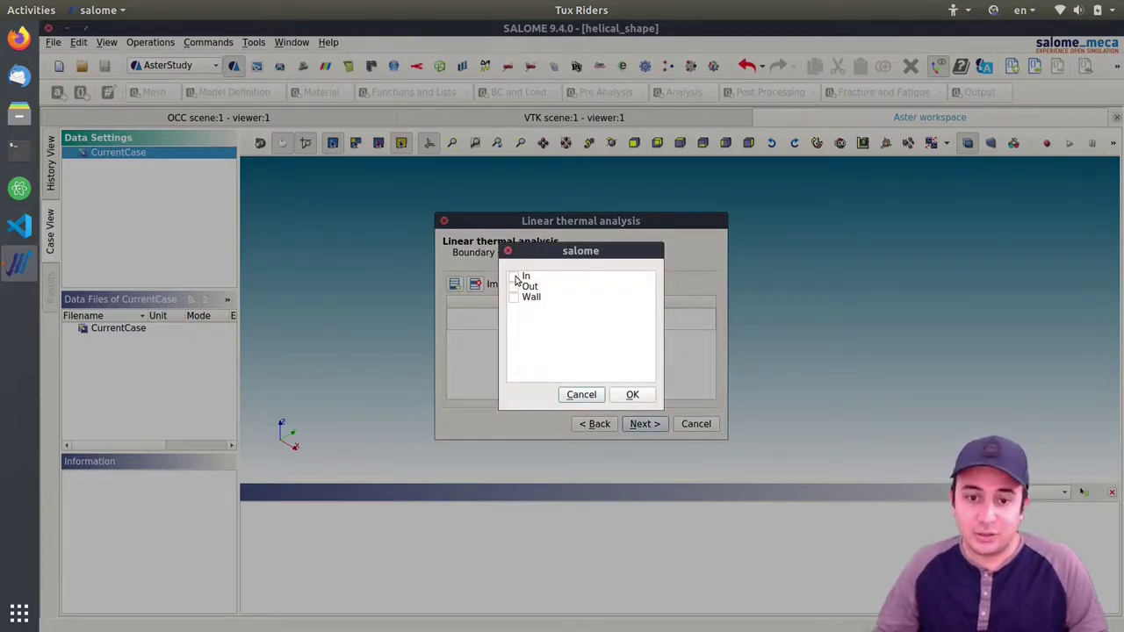
{"action": "left_click", "coordinate": [514, 278]}
{"action": "left_click", "coordinate": [631, 394]}
{"action": "double_click", "coordinate": [602, 323]}
{"action": "type", "text": "2"}
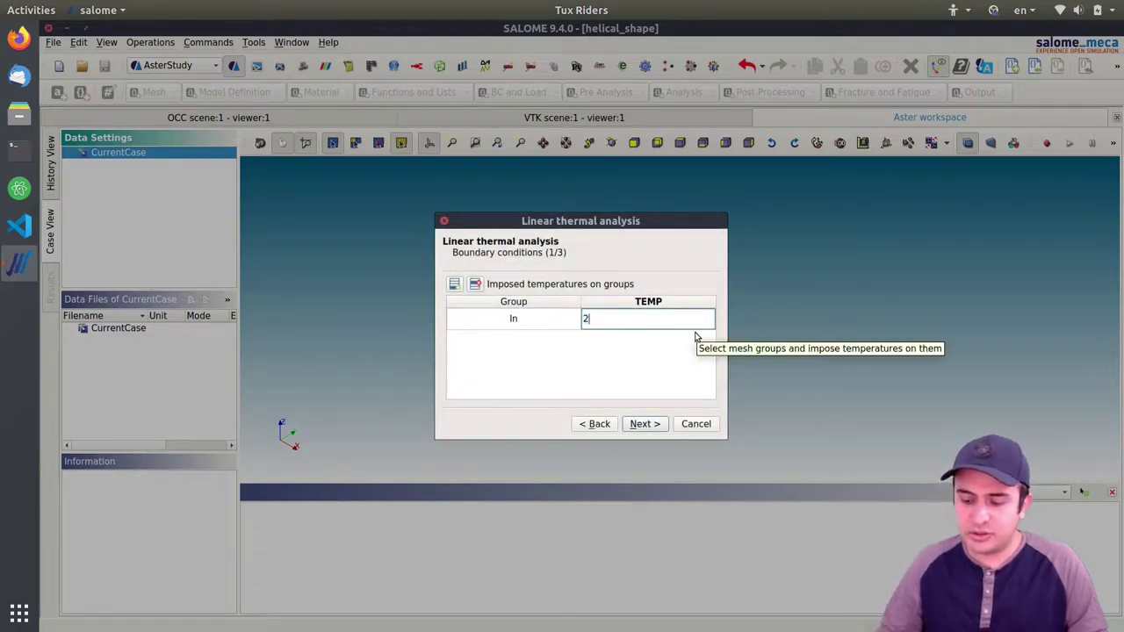
{"action": "type", "text": "93"}
{"action": "key", "text": "Return"}
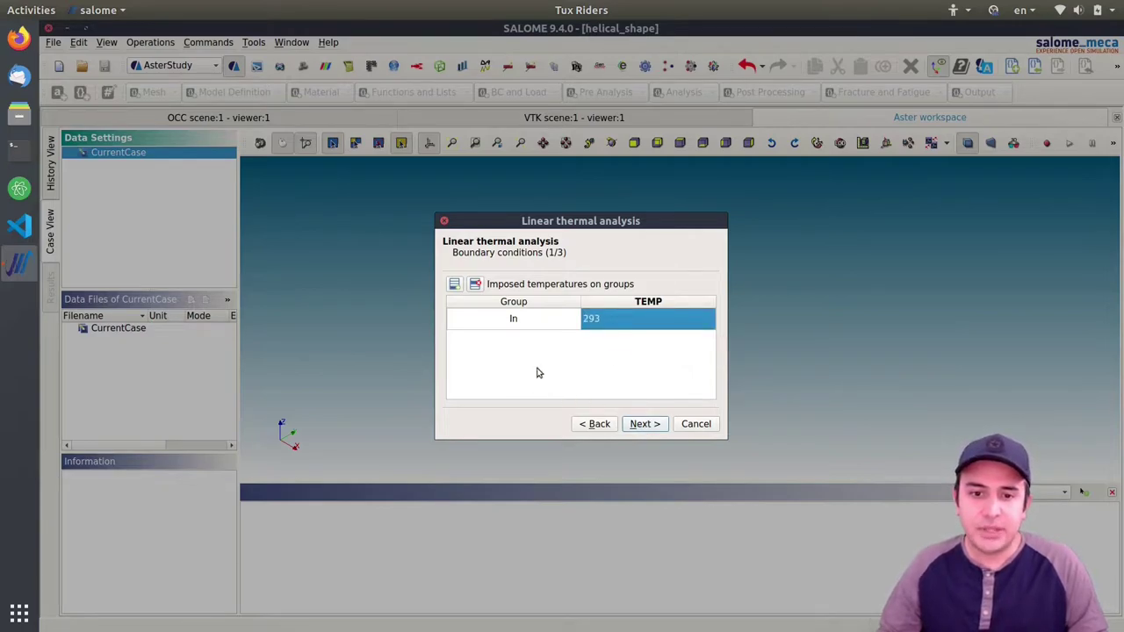
Impose a temperature of 253 on the Out group
{"action": "left_click", "coordinate": [457, 284]}
{"action": "left_click", "coordinate": [513, 339]}
{"action": "left_click", "coordinate": [518, 305]}
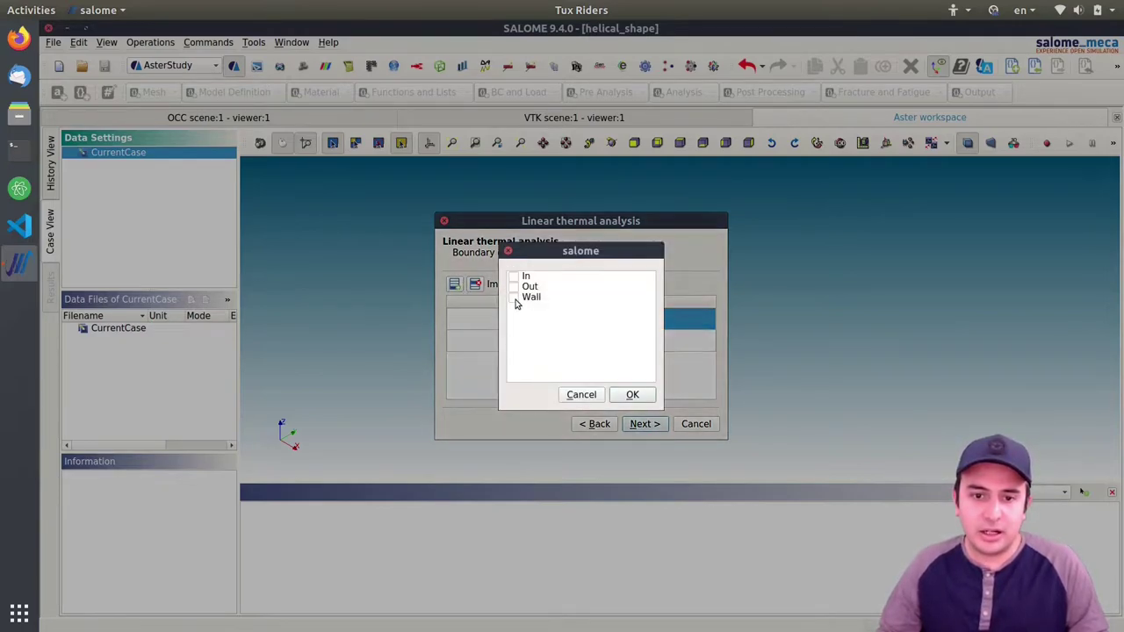
{"action": "left_click", "coordinate": [515, 288]}
{"action": "left_click", "coordinate": [630, 394]}
{"action": "double_click", "coordinate": [603, 340]}
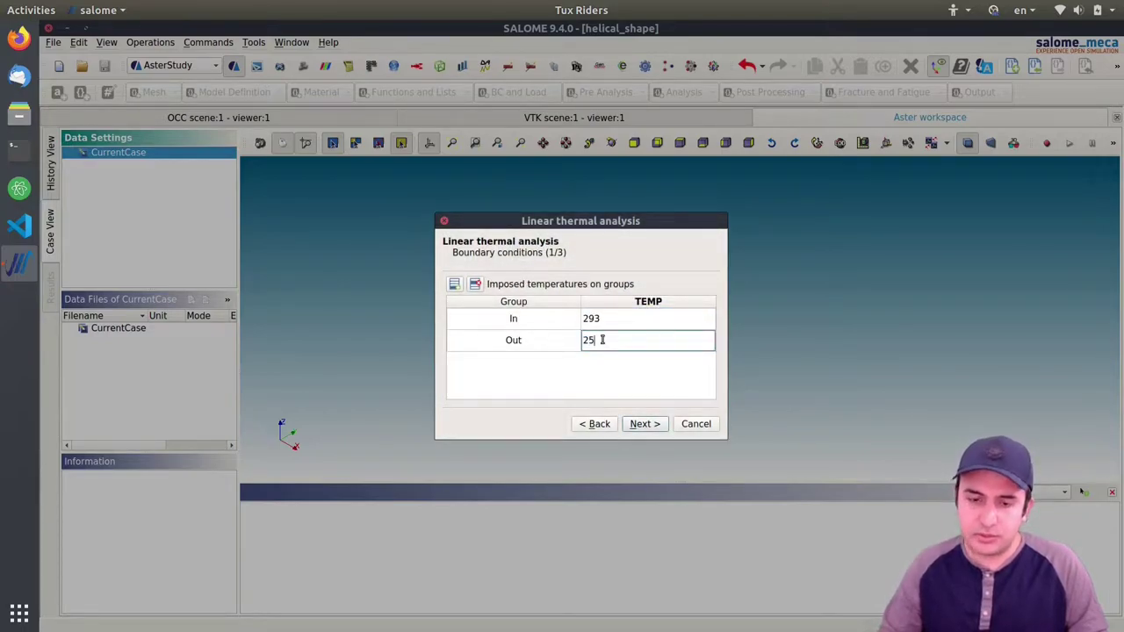
{"action": "left_click", "coordinate": [628, 394]}
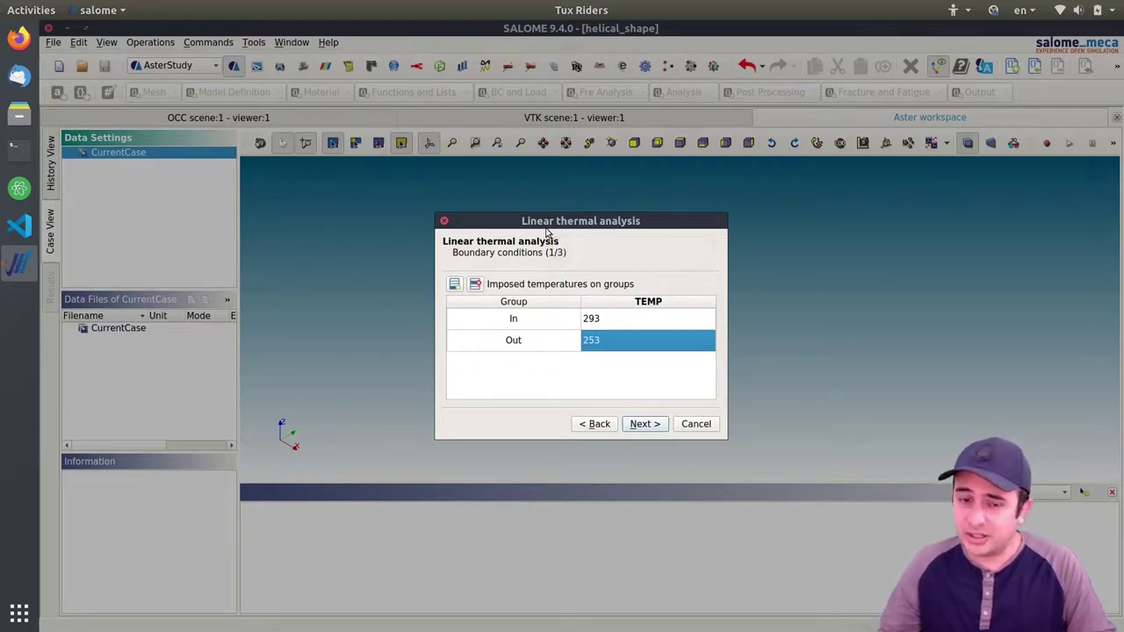
Decline normal streams and volumic sources, then browse for the output result file
{"action": "left_click", "coordinate": [646, 427]}
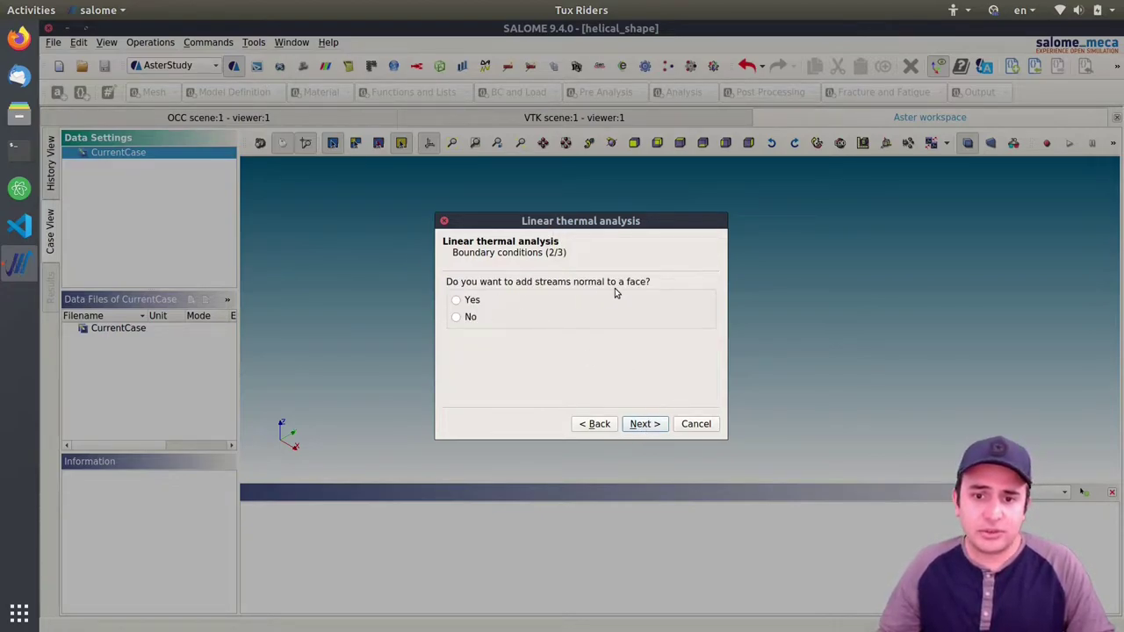
{"action": "left_click", "coordinate": [470, 318]}
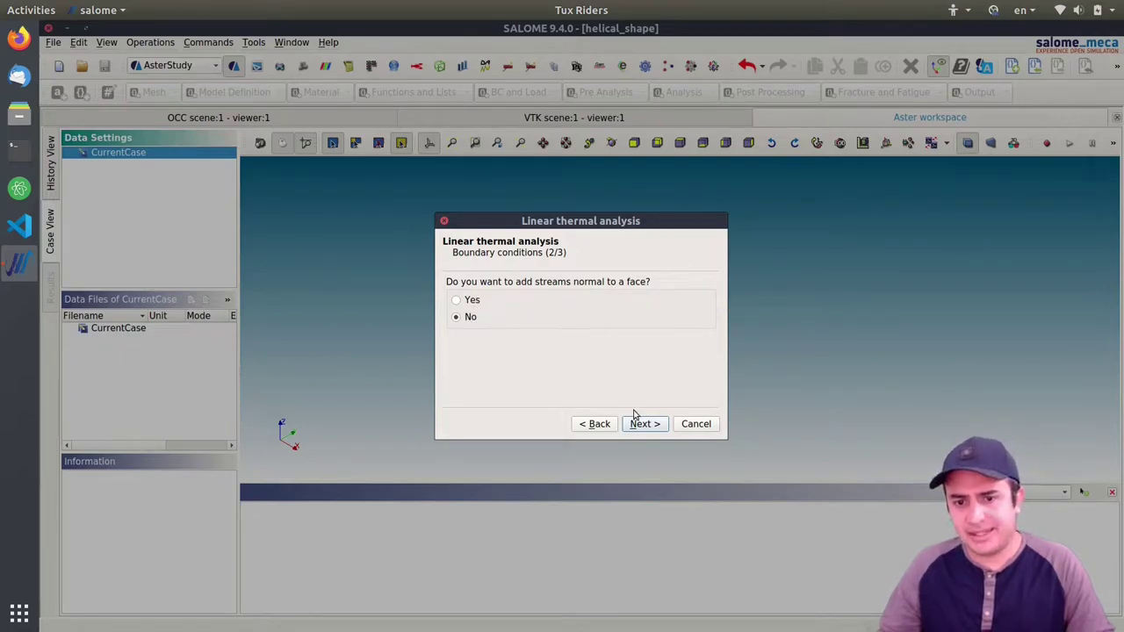
{"action": "left_click", "coordinate": [648, 427]}
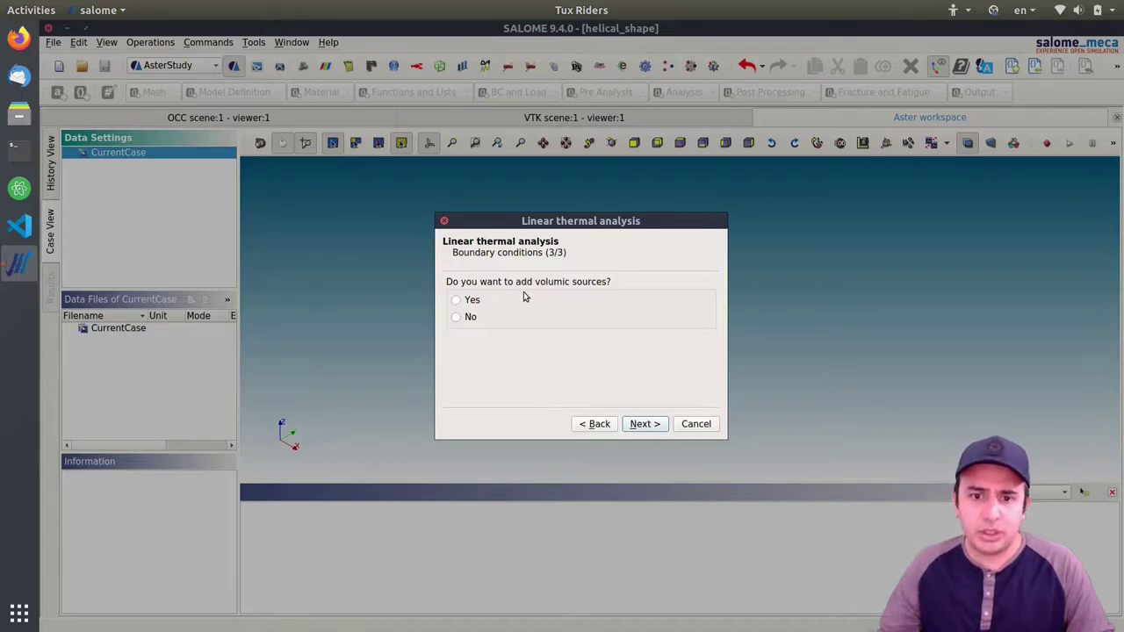
{"action": "left_click", "coordinate": [474, 320]}
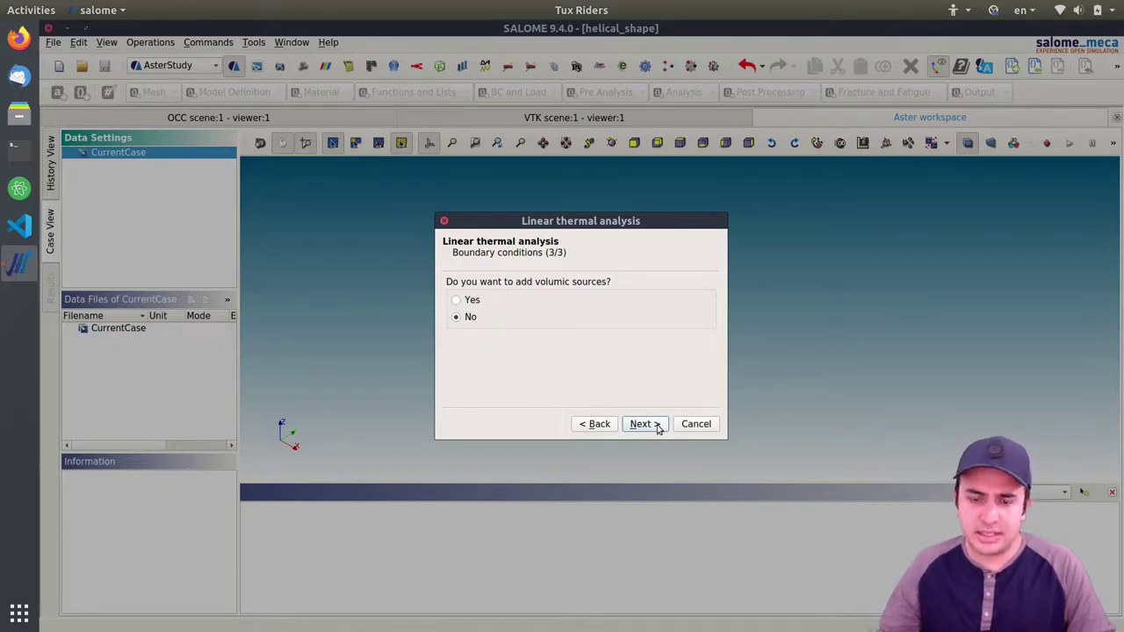
{"action": "left_click", "coordinate": [658, 428]}
{"action": "left_click", "coordinate": [677, 300]}
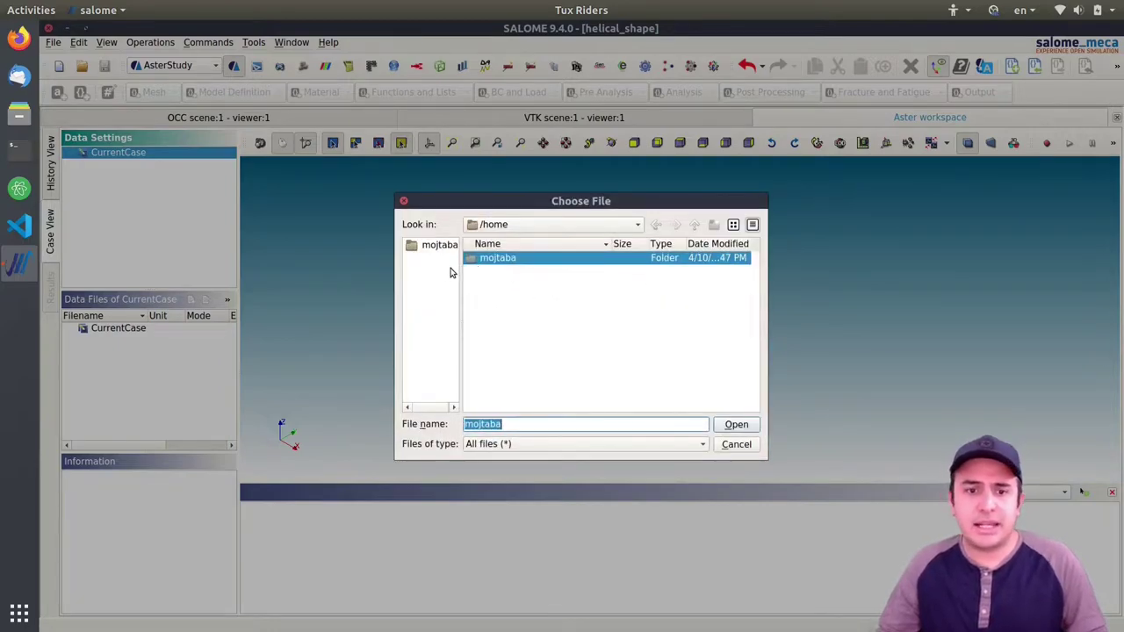
Create a 'results' folder on the Desktop and save the output file there as 'steady'
{"action": "double_click", "coordinate": [493, 260]}
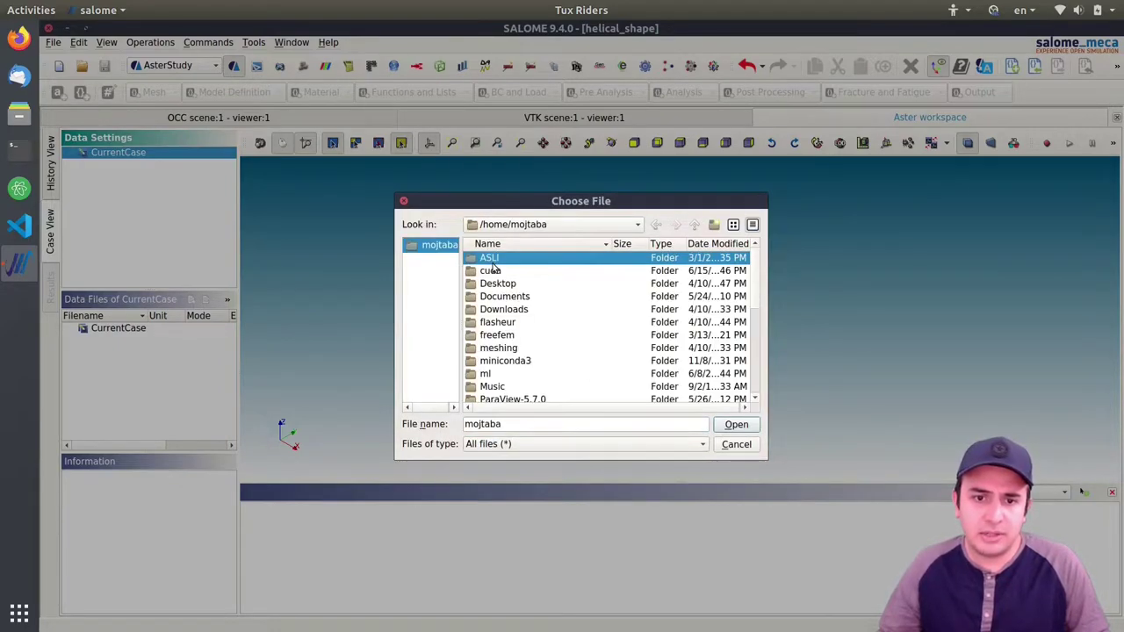
{"action": "double_click", "coordinate": [500, 282]}
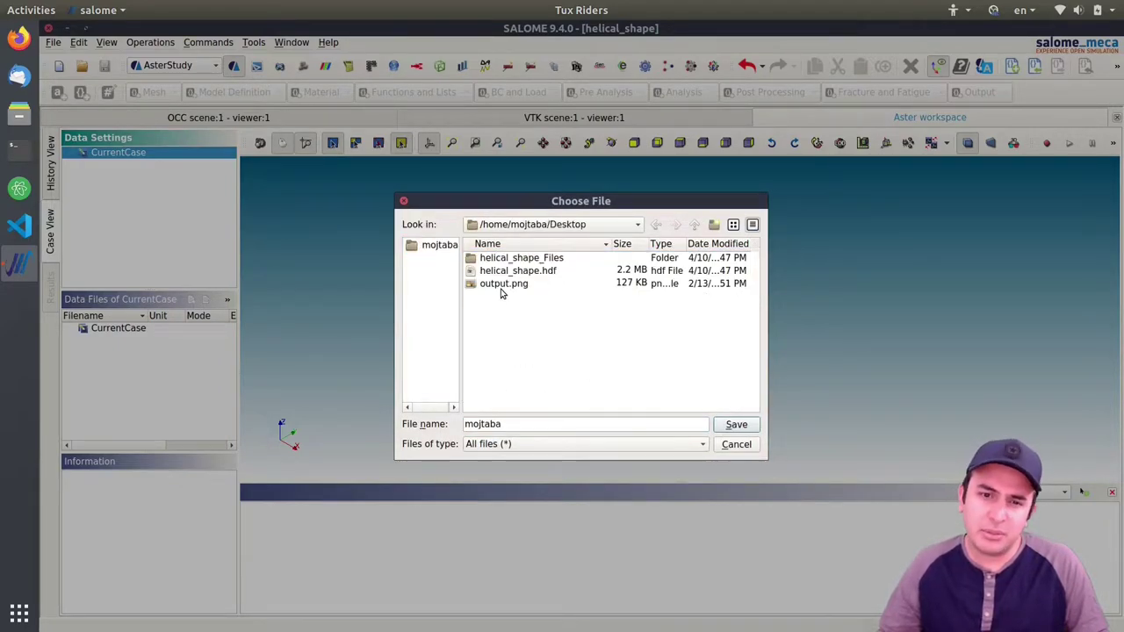
{"action": "double_click", "coordinate": [508, 424]}
{"action": "left_click", "coordinate": [714, 224]}
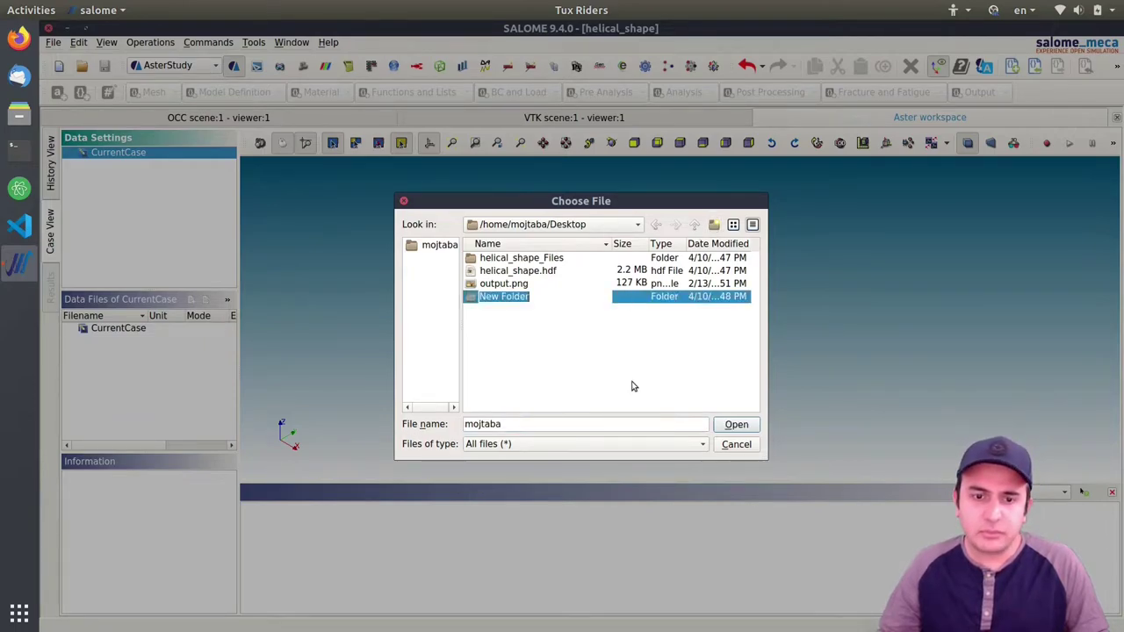
{"action": "type", "text": "results"}
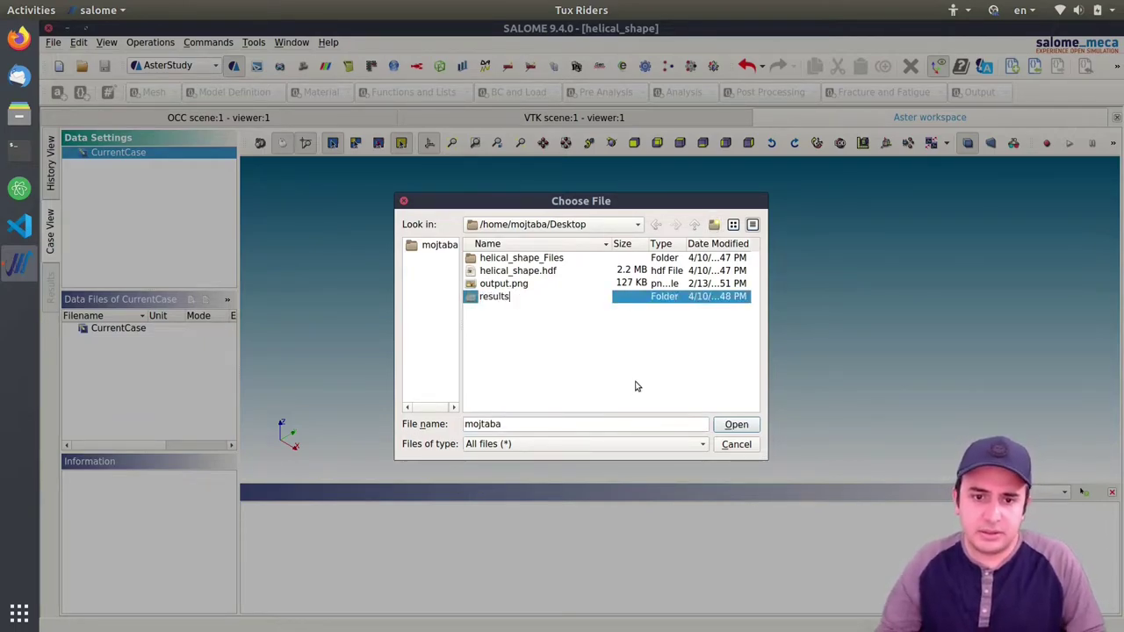
{"action": "key", "text": "Return"}
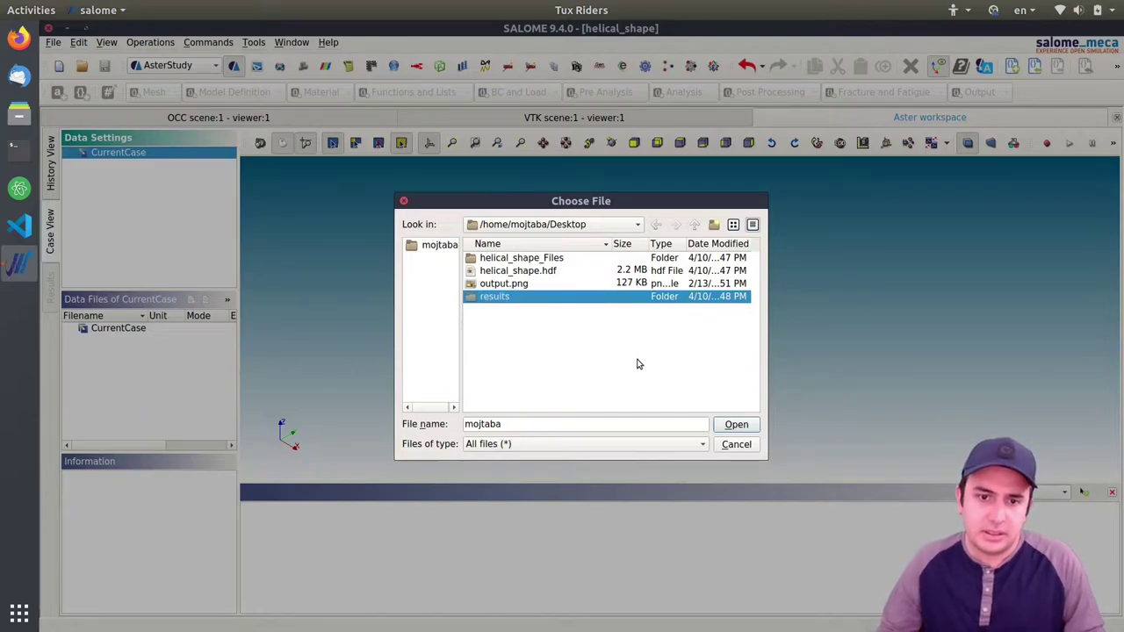
{"action": "double_click", "coordinate": [501, 298]}
{"action": "left_click_drag", "start_coordinate": [568, 431], "coordinate": [412, 427]}
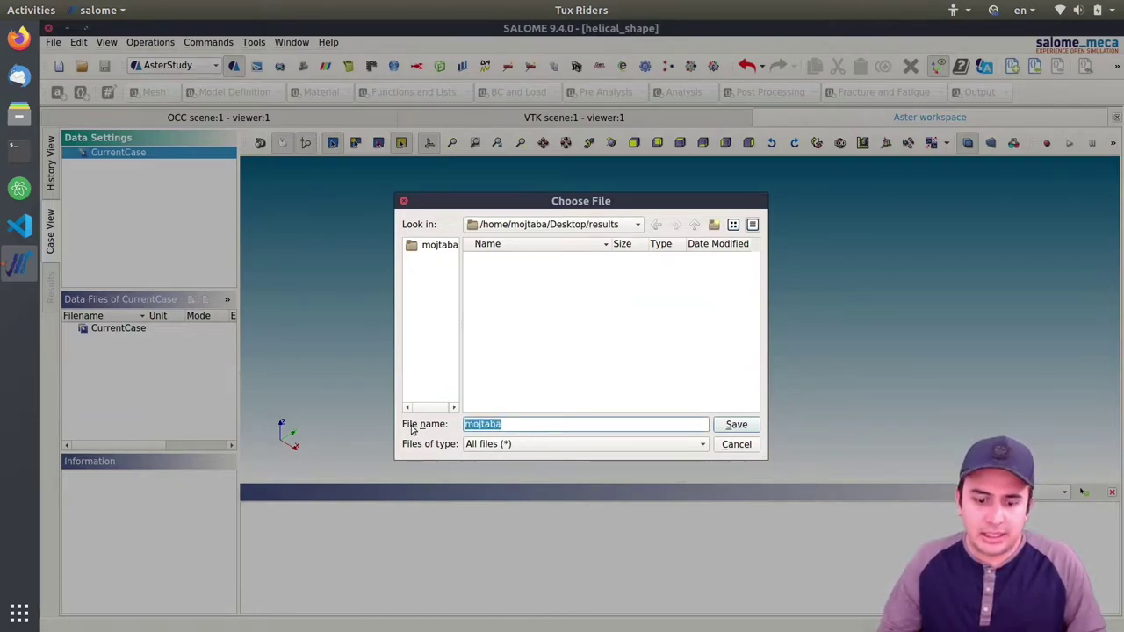
{"action": "type", "text": "steady"}
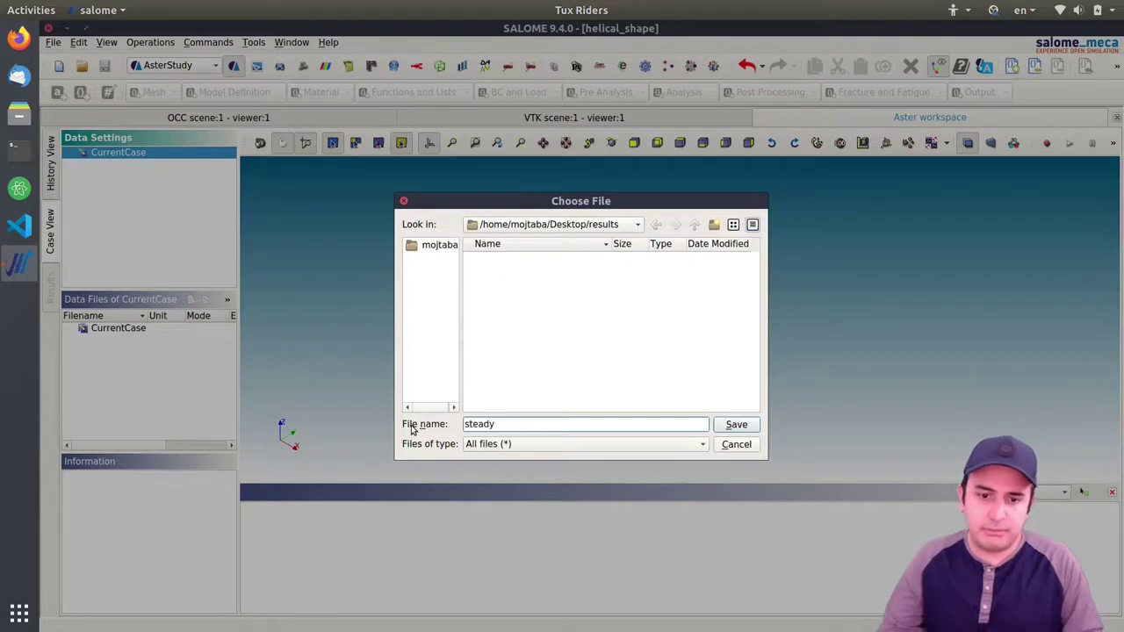
{"action": "left_click", "coordinate": [736, 425]}
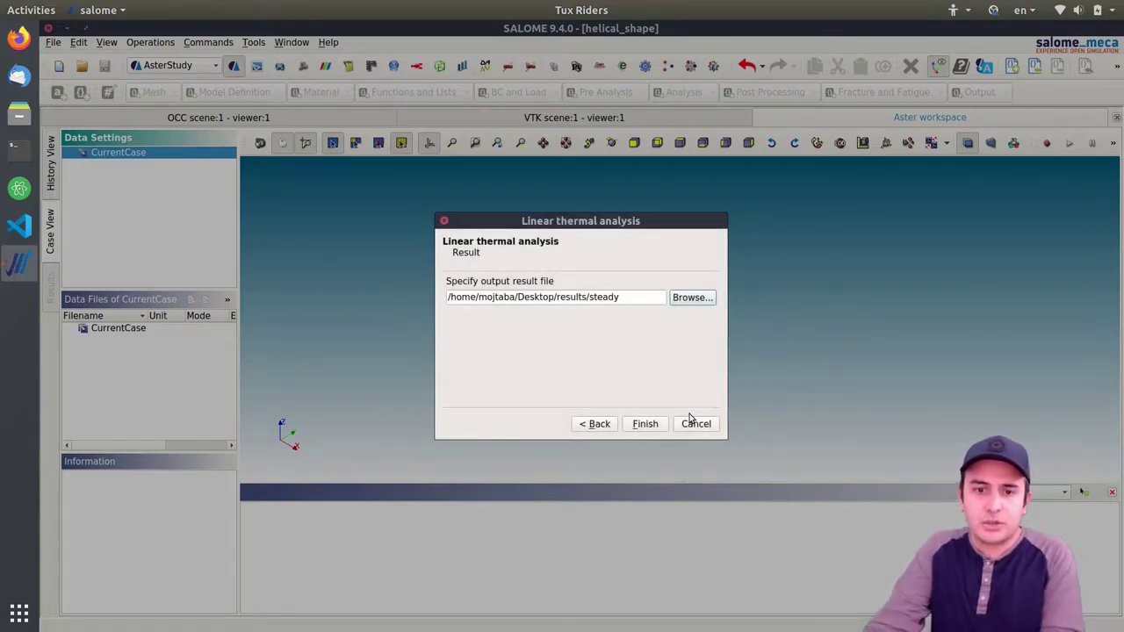
Finish the wizard and enlarge the Data Settings and Data Files panels to show Stage_1
{"action": "left_click", "coordinate": [646, 424]}
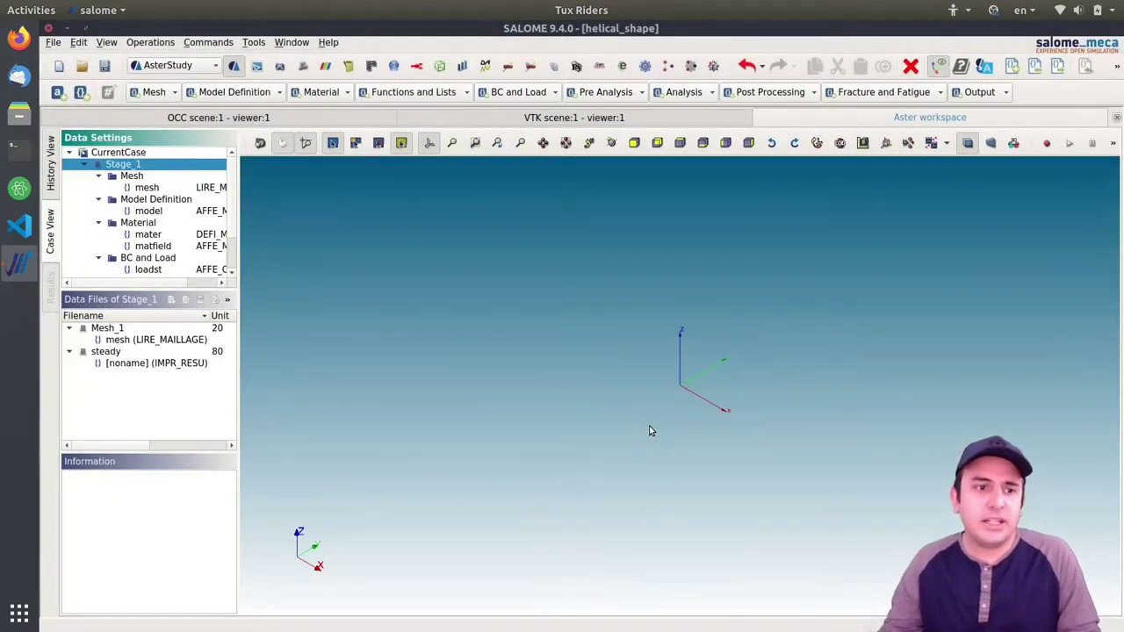
{"action": "left_click_drag", "start_coordinate": [154, 297], "coordinate": [164, 404]}
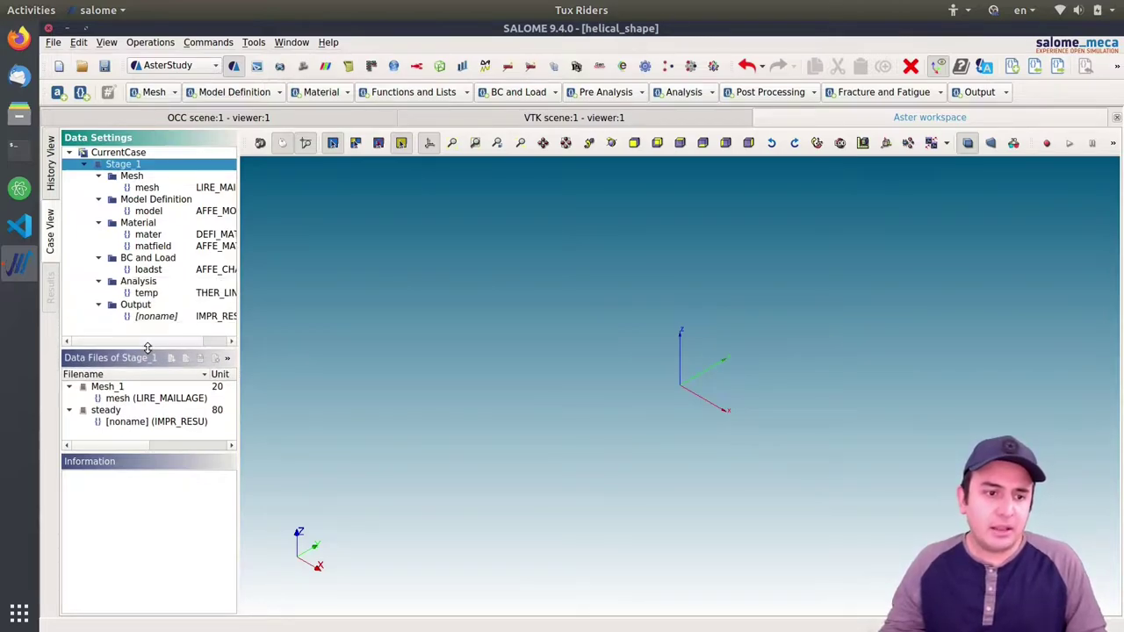
{"action": "left_click_drag", "start_coordinate": [179, 451], "coordinate": [195, 532]}
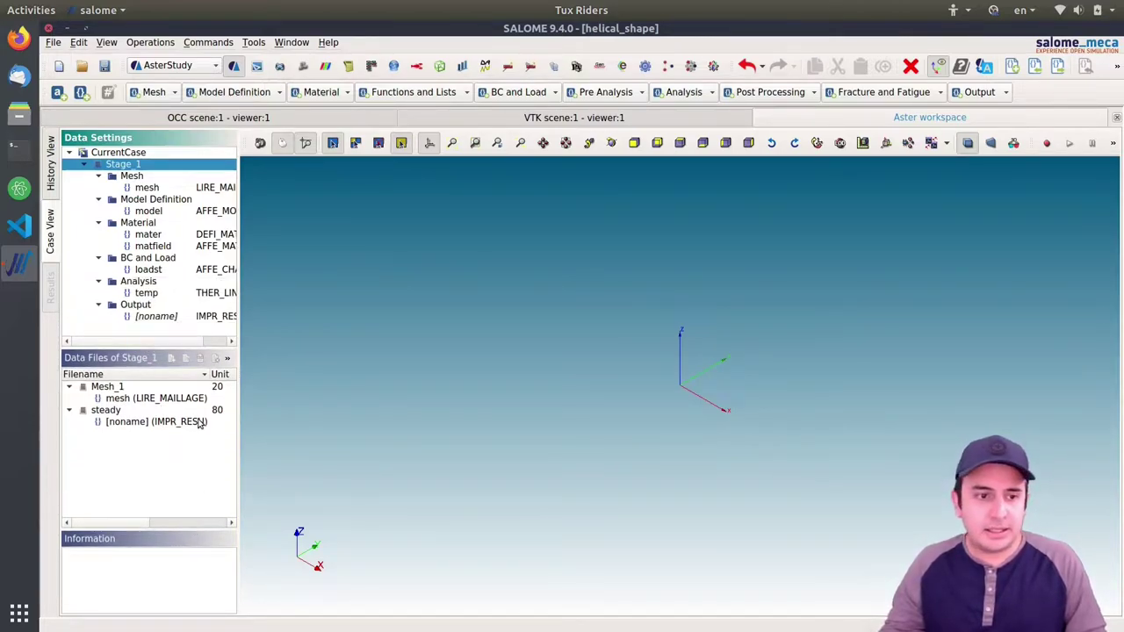
{"action": "left_click_drag", "start_coordinate": [160, 348], "coordinate": [155, 395]}
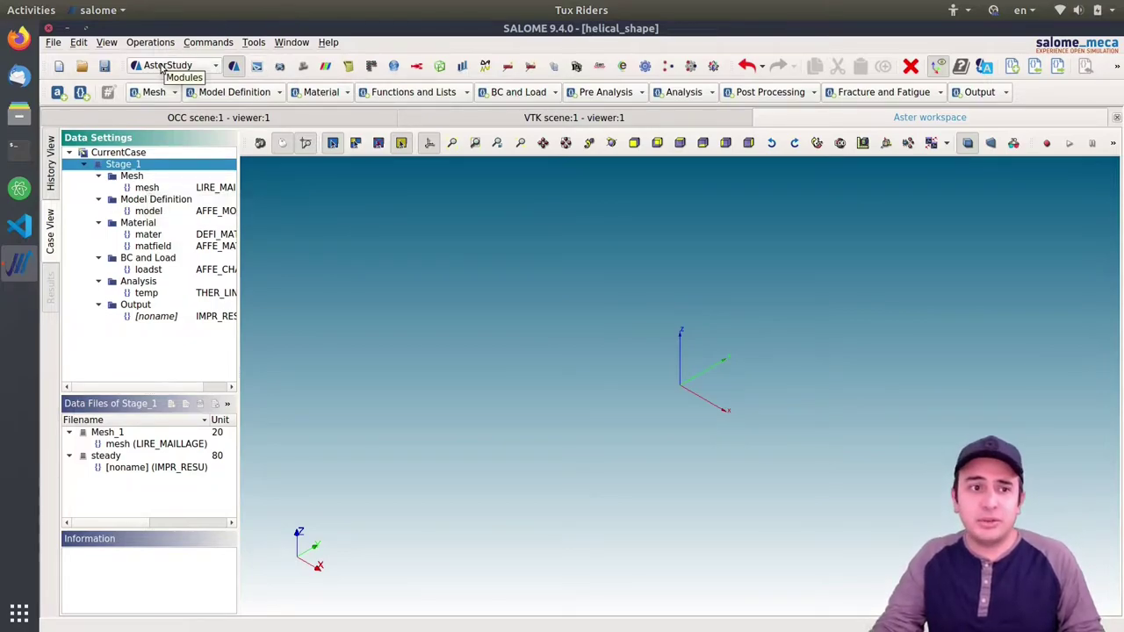
Browse the mesh, model definition and material command lists without adding anything
{"action": "left_click", "coordinate": [160, 91]}
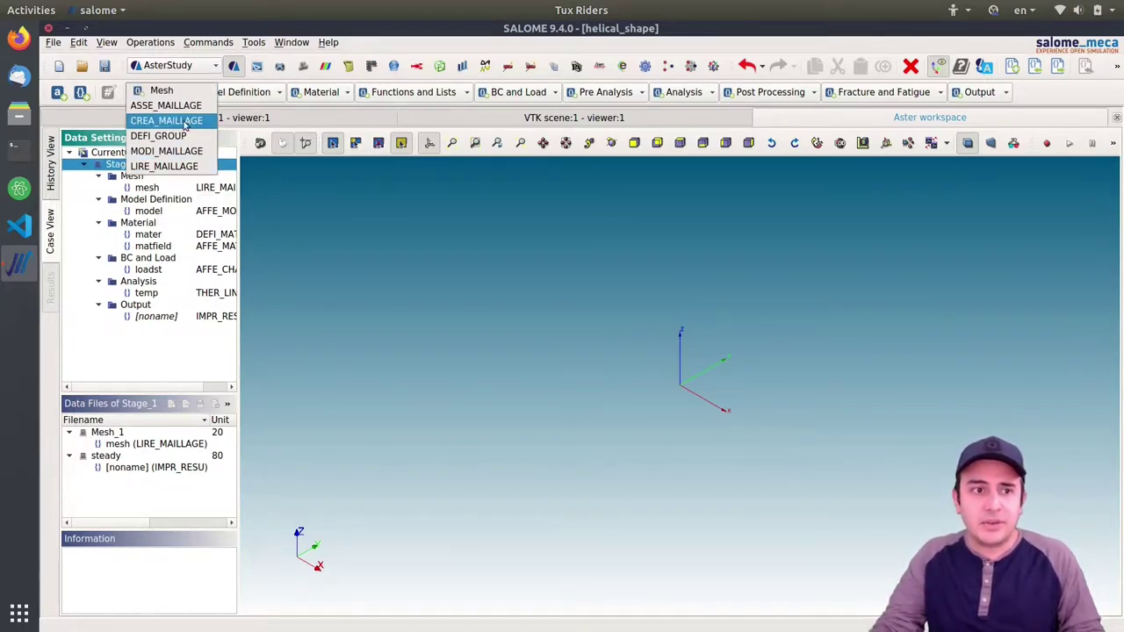
{"action": "left_click", "coordinate": [252, 93]}
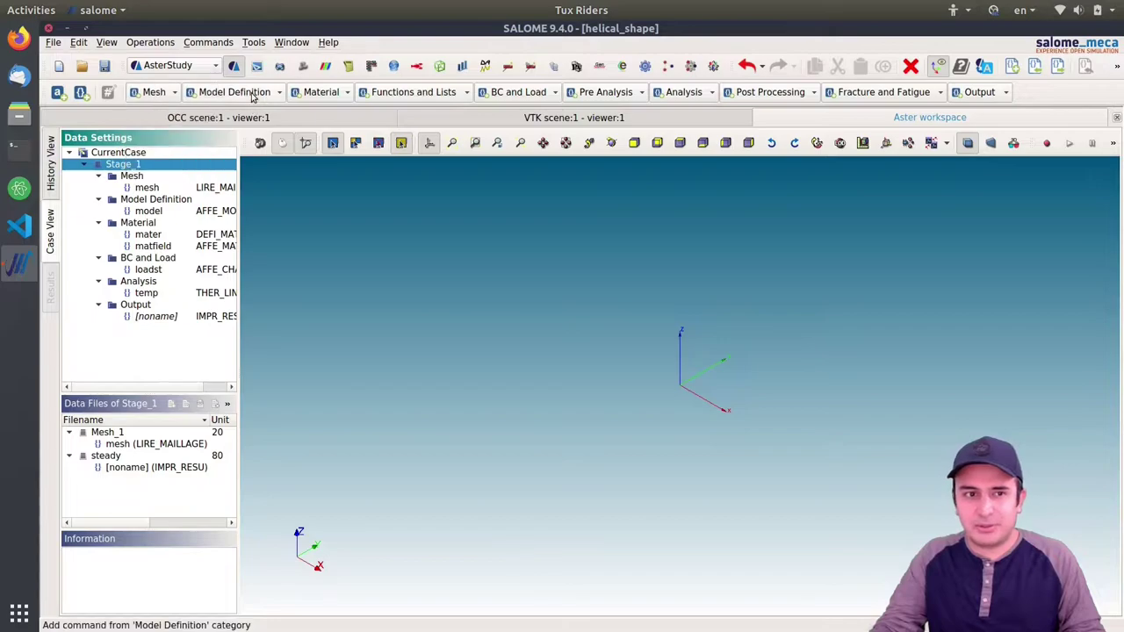
{"action": "left_click", "coordinate": [254, 93]}
{"action": "key", "text": "Down"}
{"action": "key", "text": "Down"}
{"action": "key", "text": "Down"}
{"action": "key", "text": "Down"}
{"action": "key", "text": "Down"}
{"action": "left_click", "coordinate": [323, 94]}
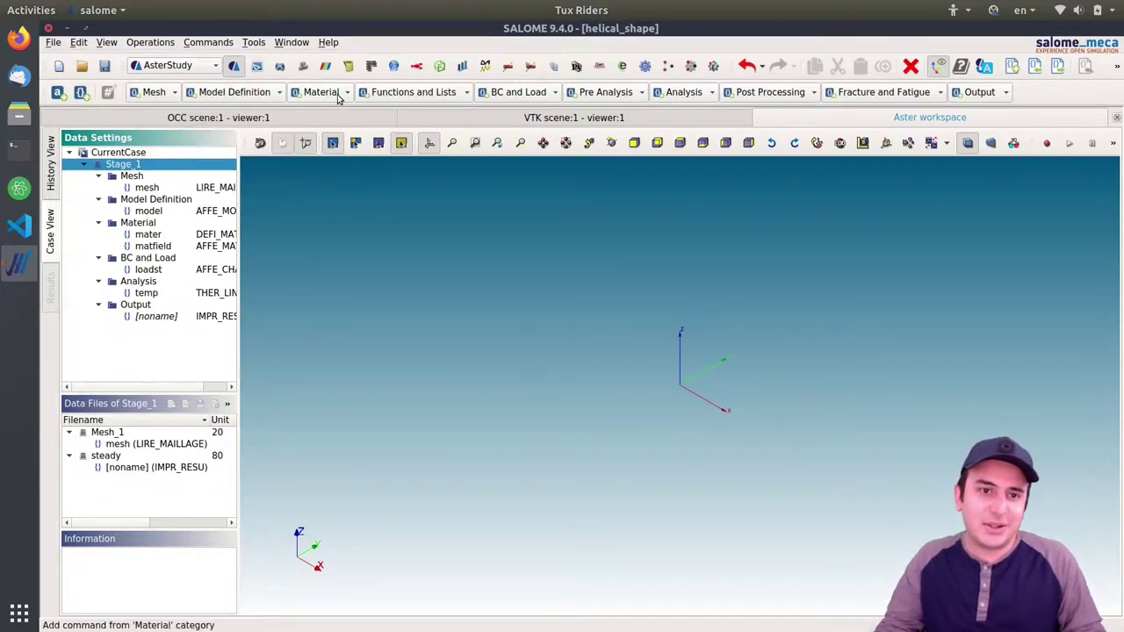
{"action": "left_click", "coordinate": [333, 93]}
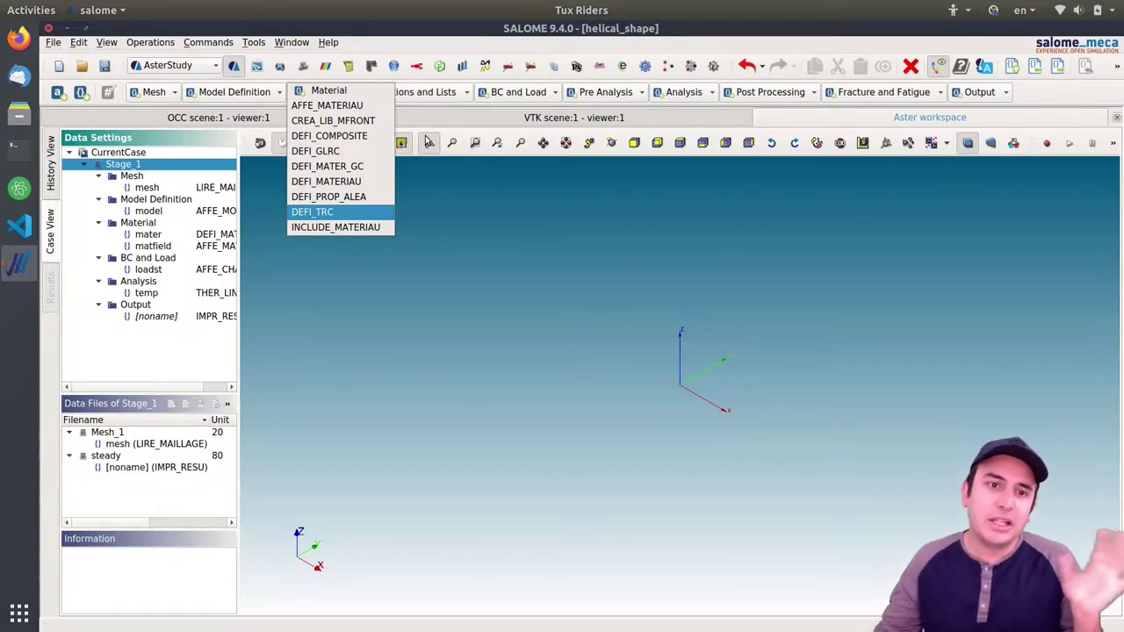
{"action": "left_click", "coordinate": [123, 366]}
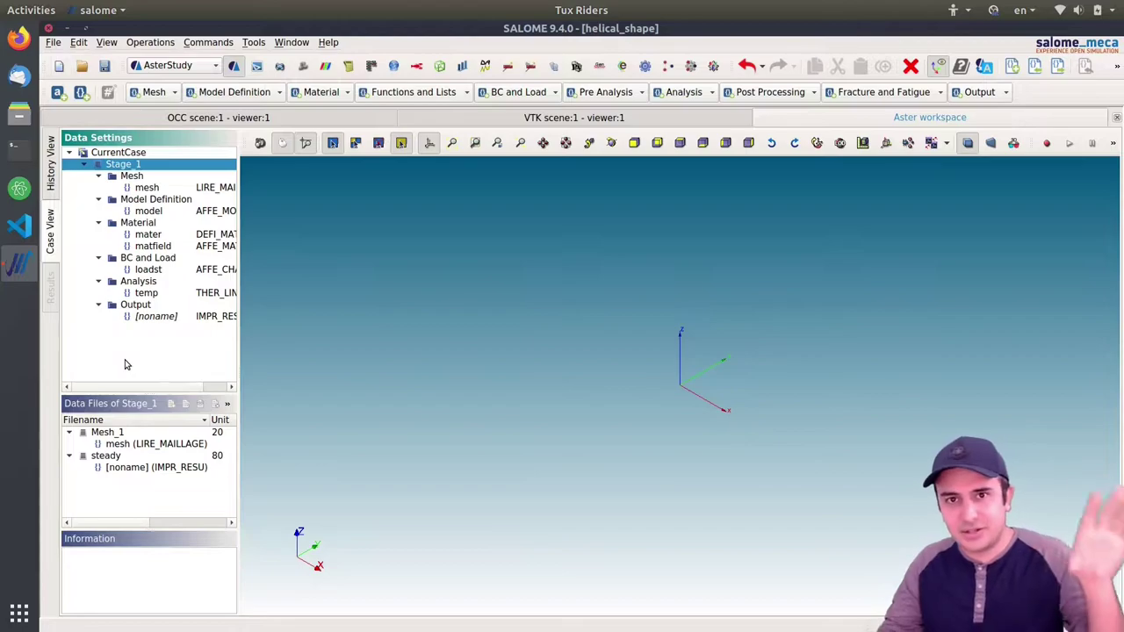
Open the LIRE_MAILLAGE mesh command, widen the tree panel, then open AFFE_MODELE for editing
{"action": "double_click", "coordinate": [146, 187]}
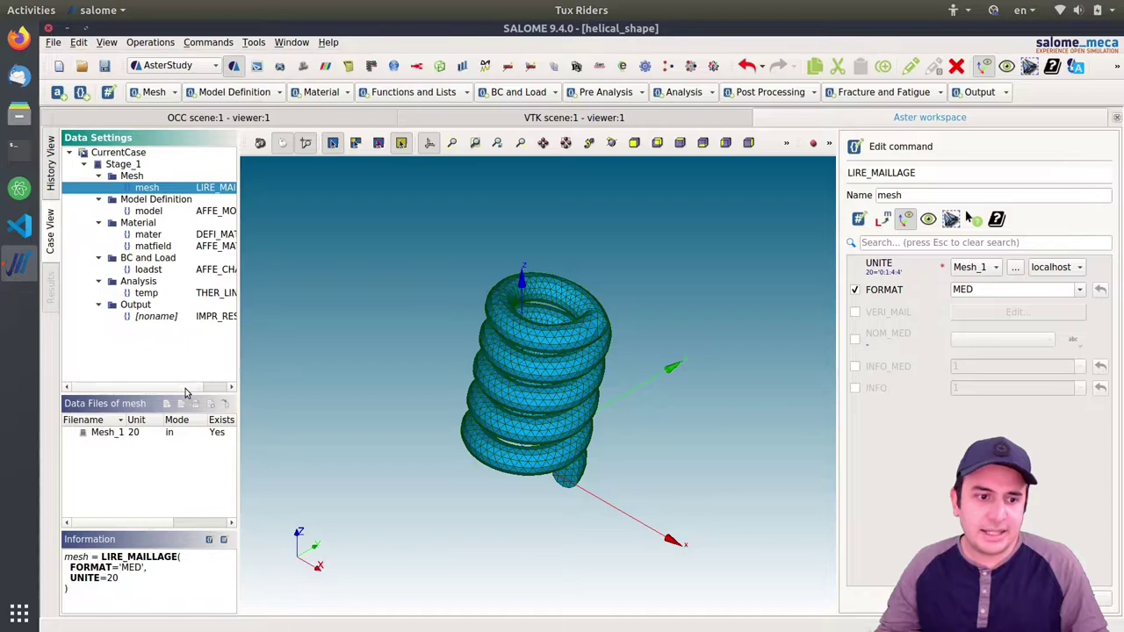
{"action": "left_click_drag", "start_coordinate": [193, 387], "coordinate": [223, 387]}
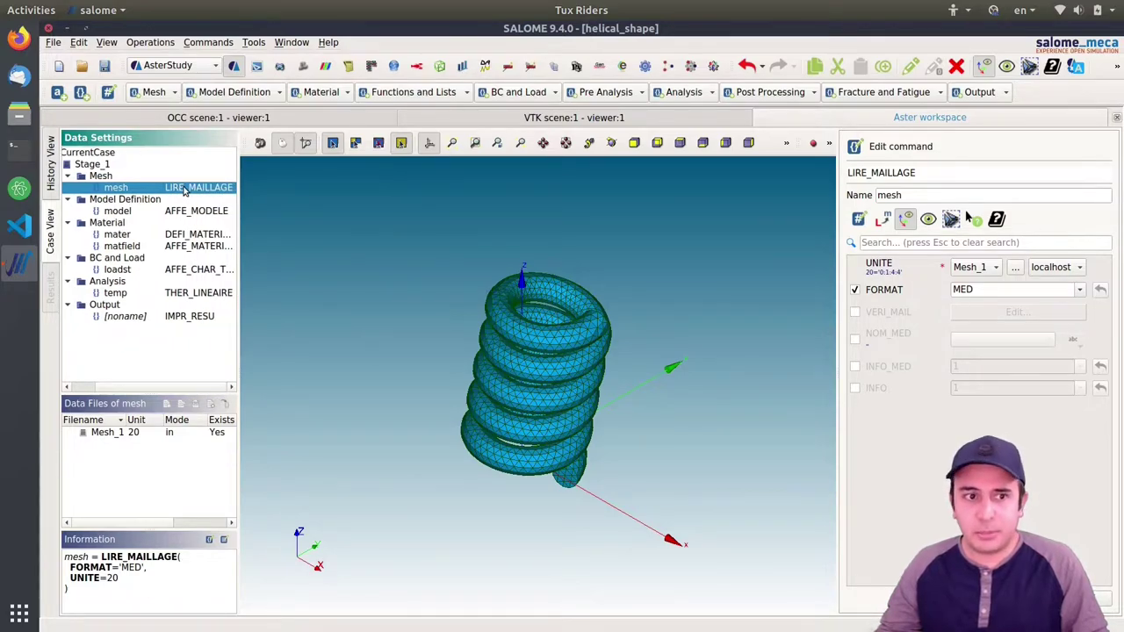
{"action": "left_click", "coordinate": [155, 91]}
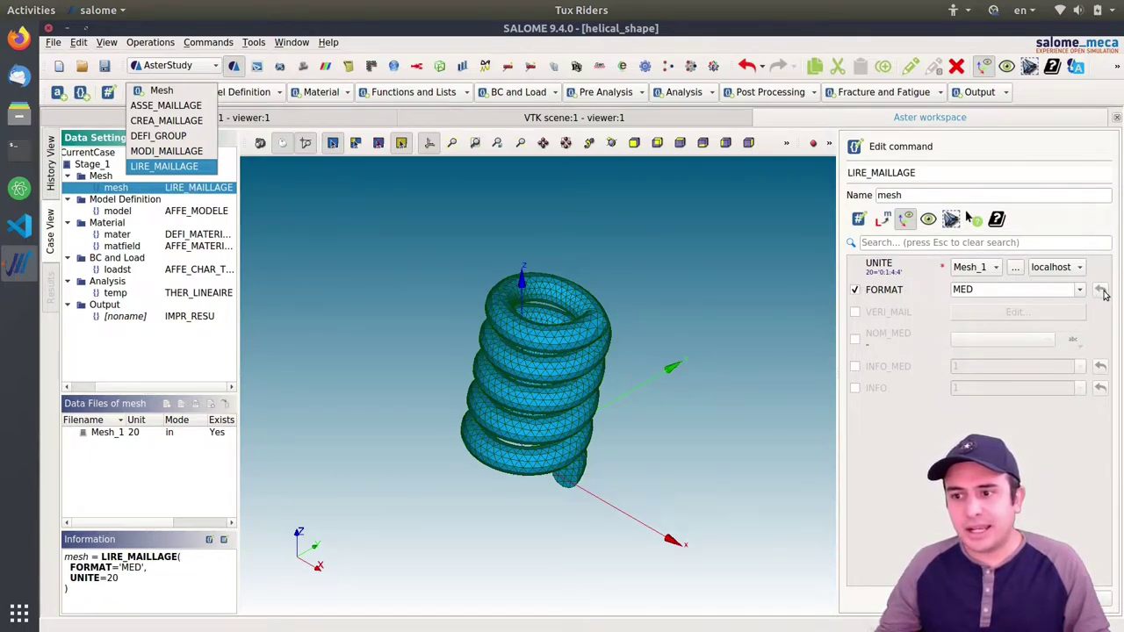
{"action": "left_click", "coordinate": [160, 338]}
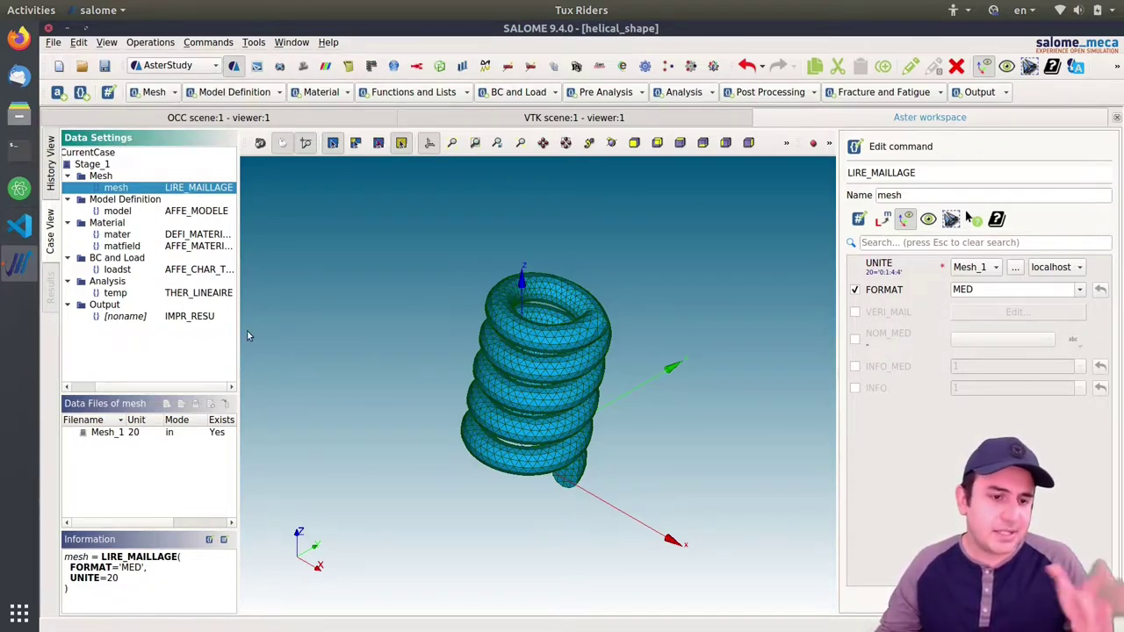
{"action": "left_click_drag", "start_coordinate": [239, 327], "coordinate": [280, 329]}
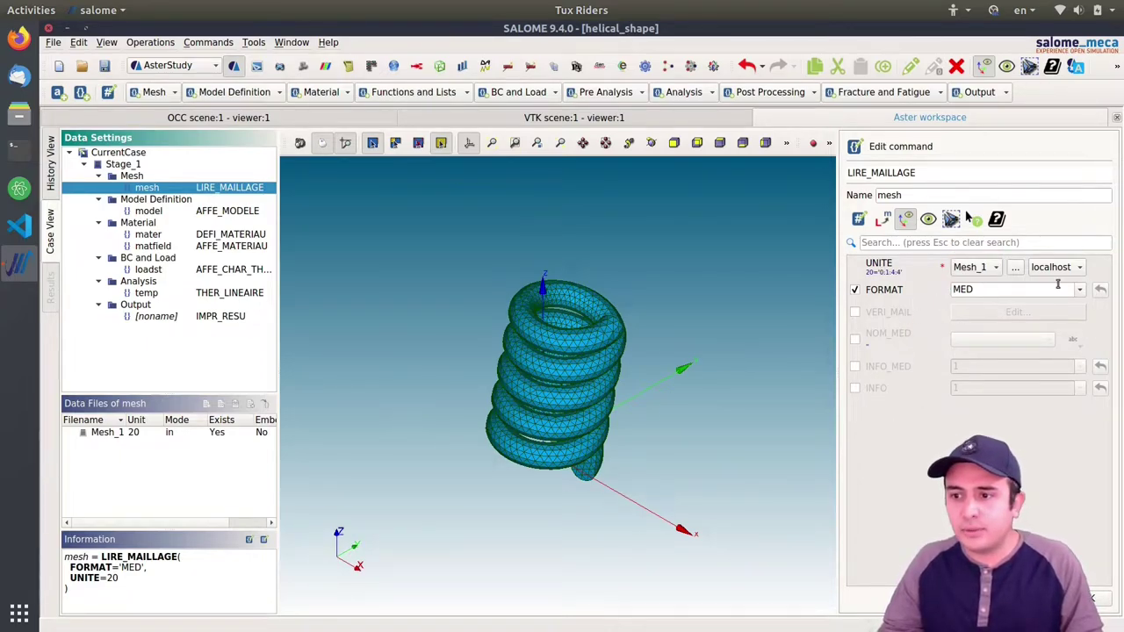
{"action": "left_click", "coordinate": [203, 216]}
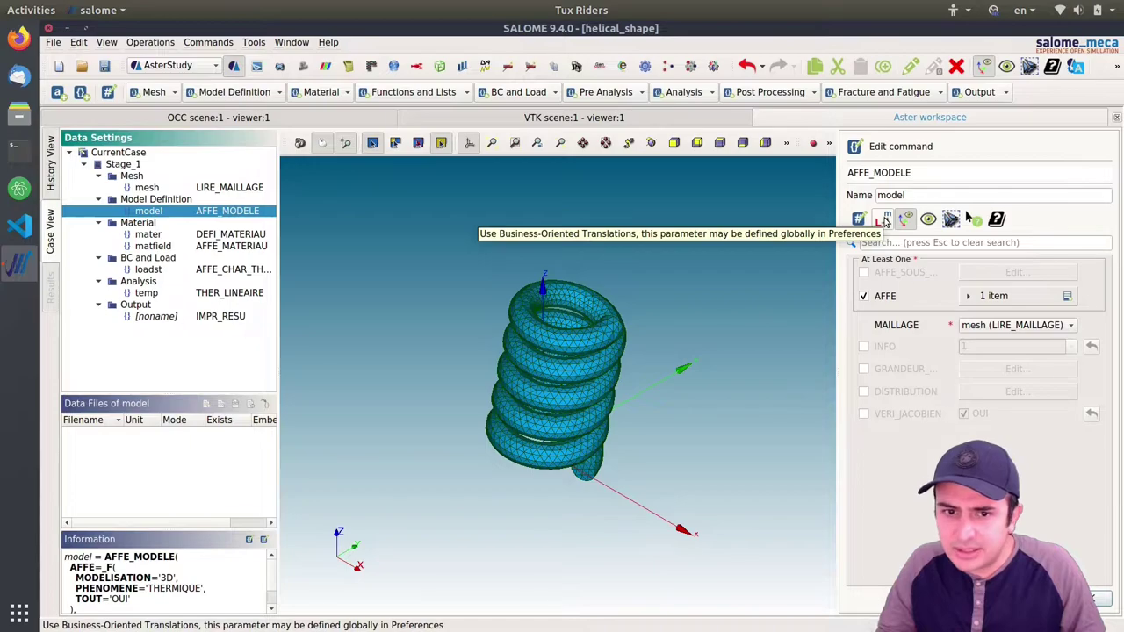
Switch parameters to business-oriented labels and open mater (DEFI_MATERIAU) for editing
{"action": "left_click", "coordinate": [884, 220]}
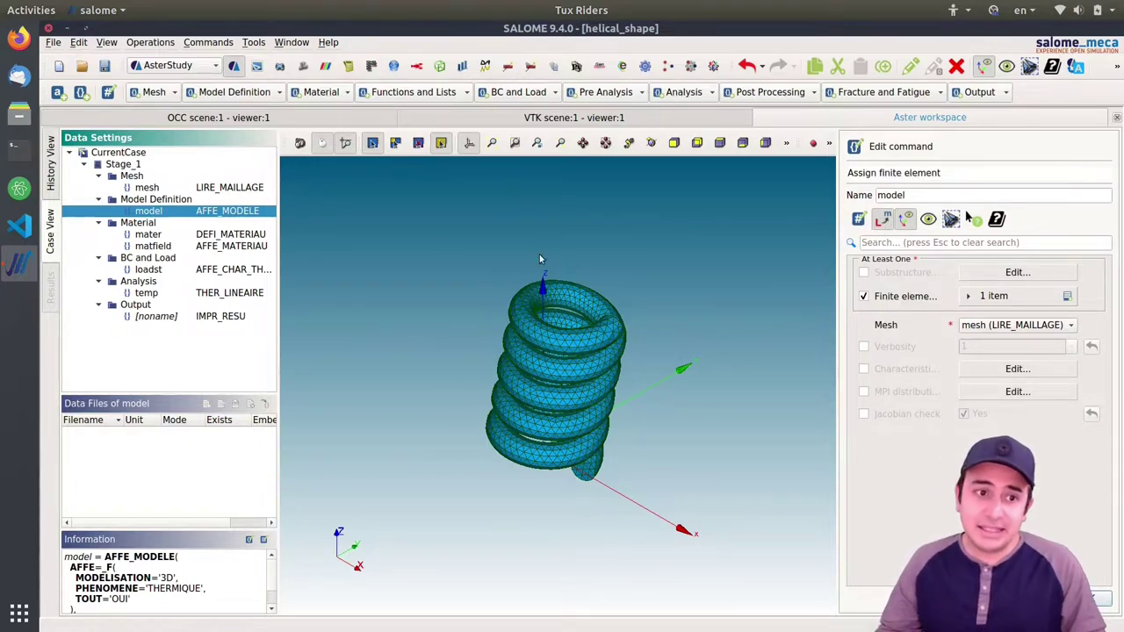
{"action": "left_click", "coordinate": [153, 92]}
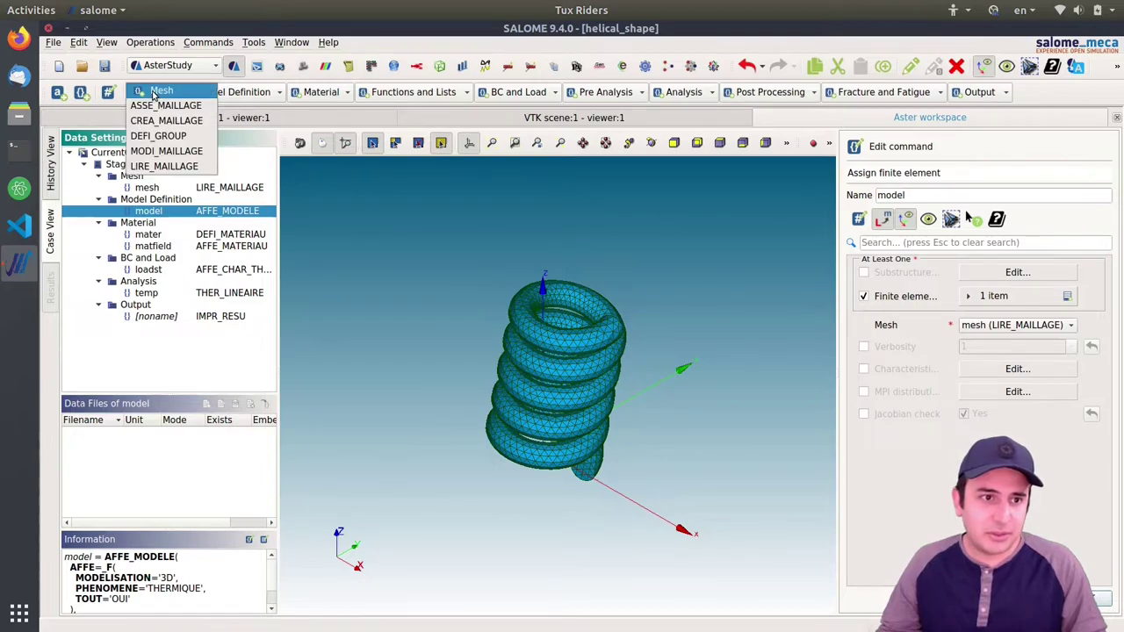
{"action": "left_click", "coordinate": [405, 45]}
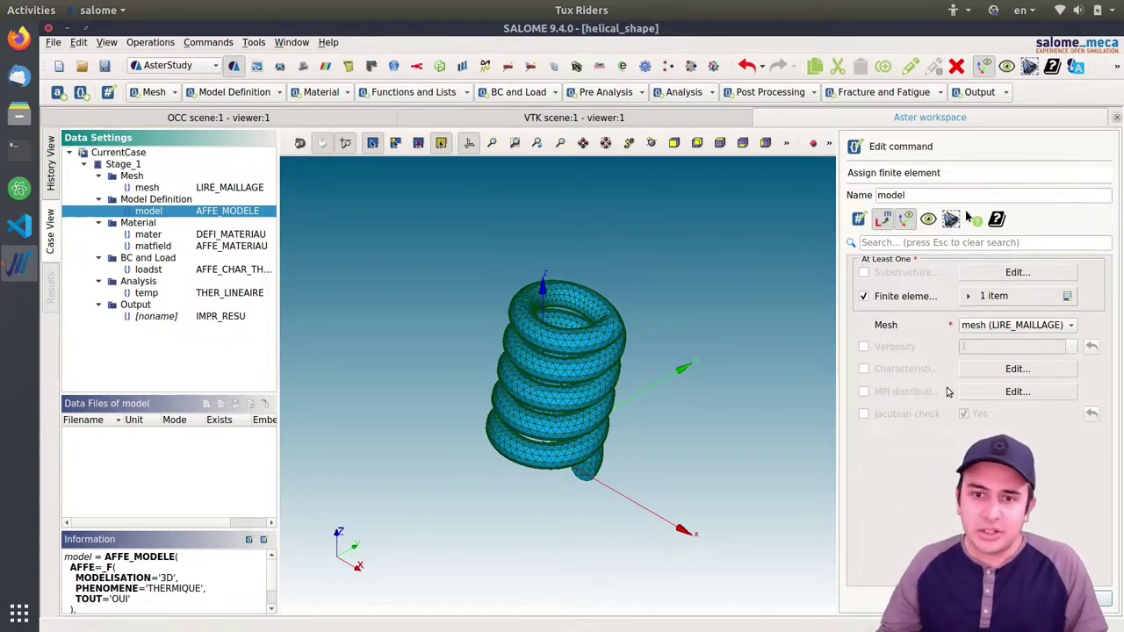
{"action": "left_click", "coordinate": [159, 236]}
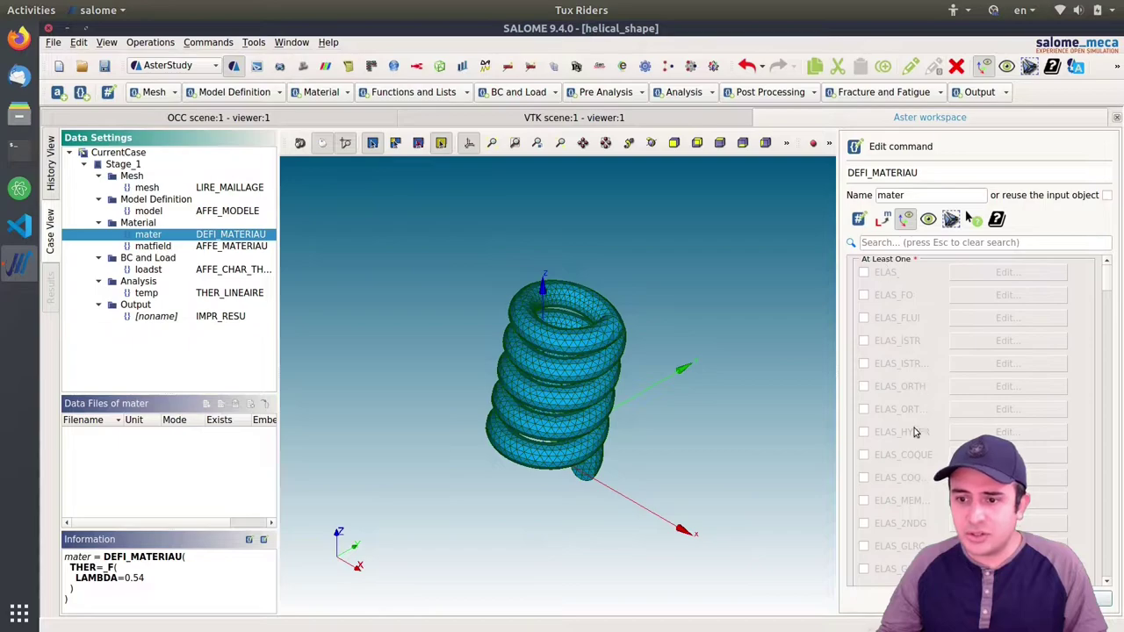
Check LAMBDA 0.54 in mater's THER properties, then open matfield (AFFE_MATERIAU) for editing
{"action": "left_click_drag", "start_coordinate": [1108, 283], "coordinate": [1122, 459]}
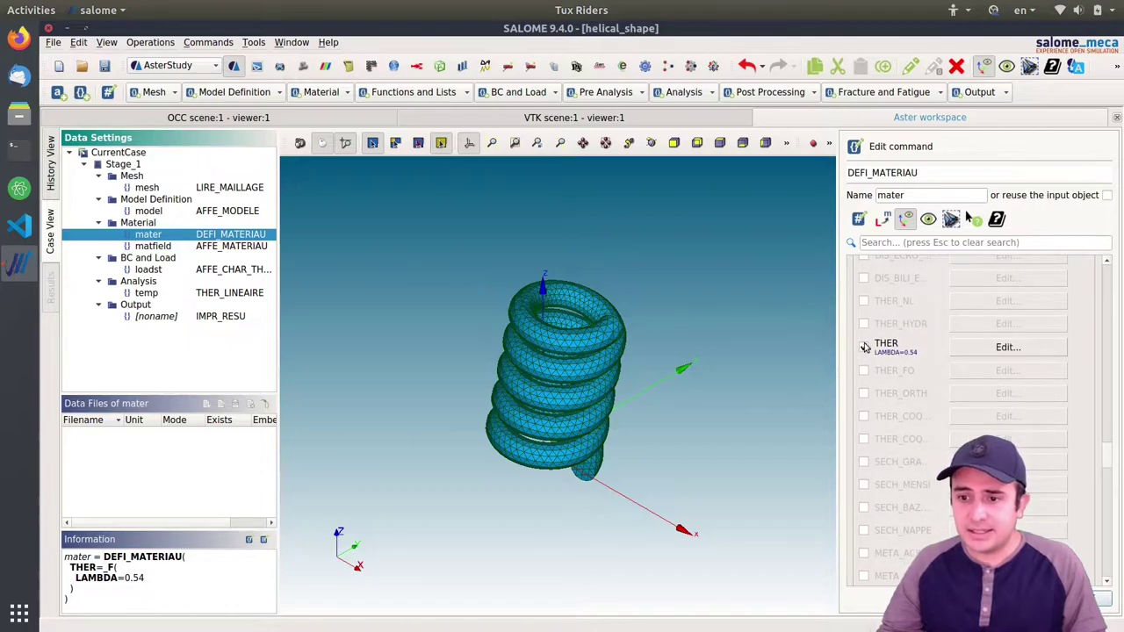
{"action": "left_click", "coordinate": [1011, 351]}
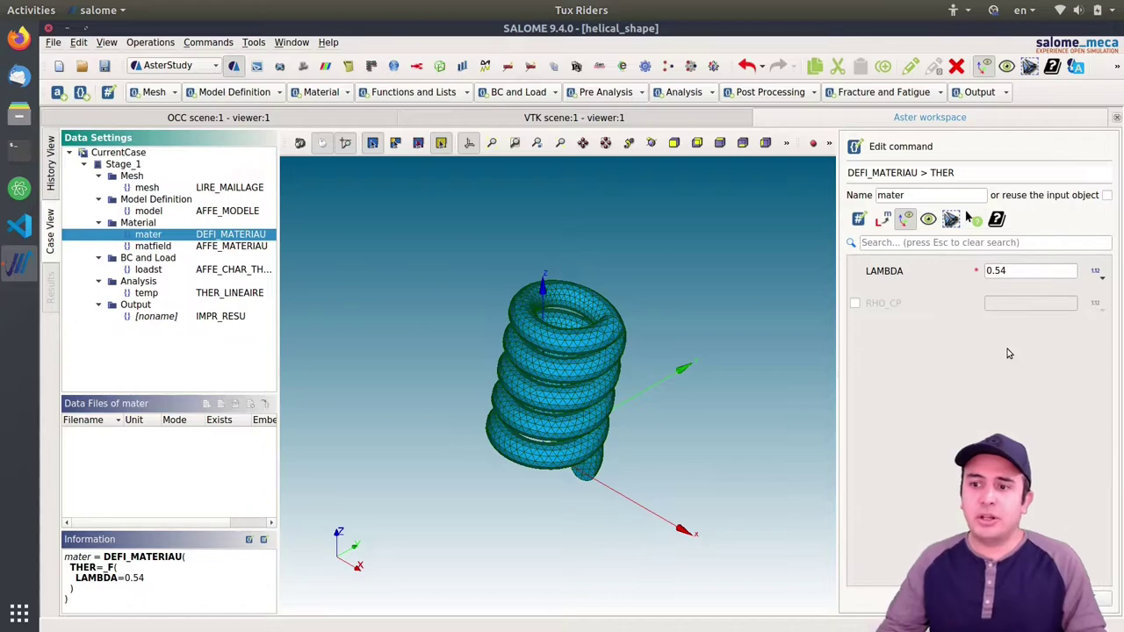
{"action": "left_click_drag", "start_coordinate": [1029, 272], "coordinate": [980, 273]}
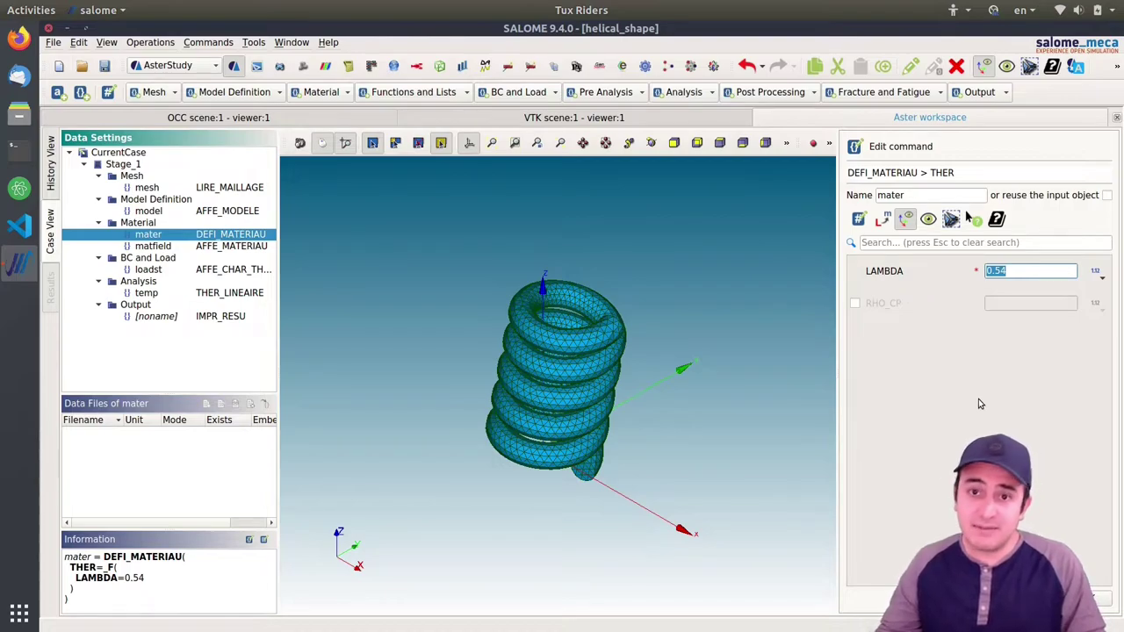
{"action": "key", "text": "Tab"}
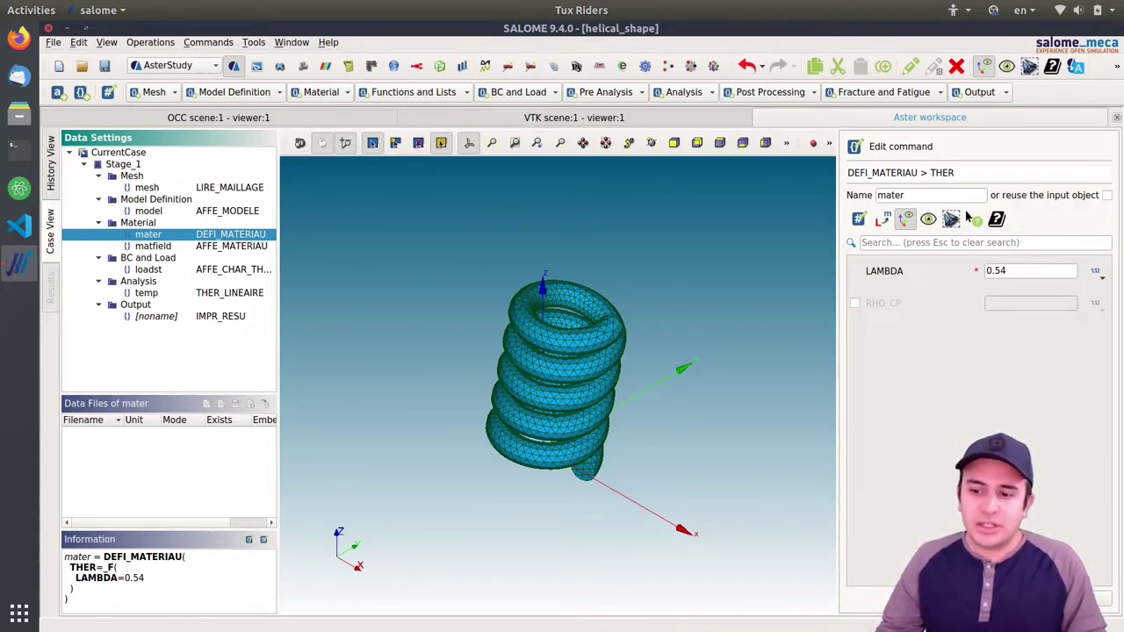
{"action": "left_click", "coordinate": [873, 172]}
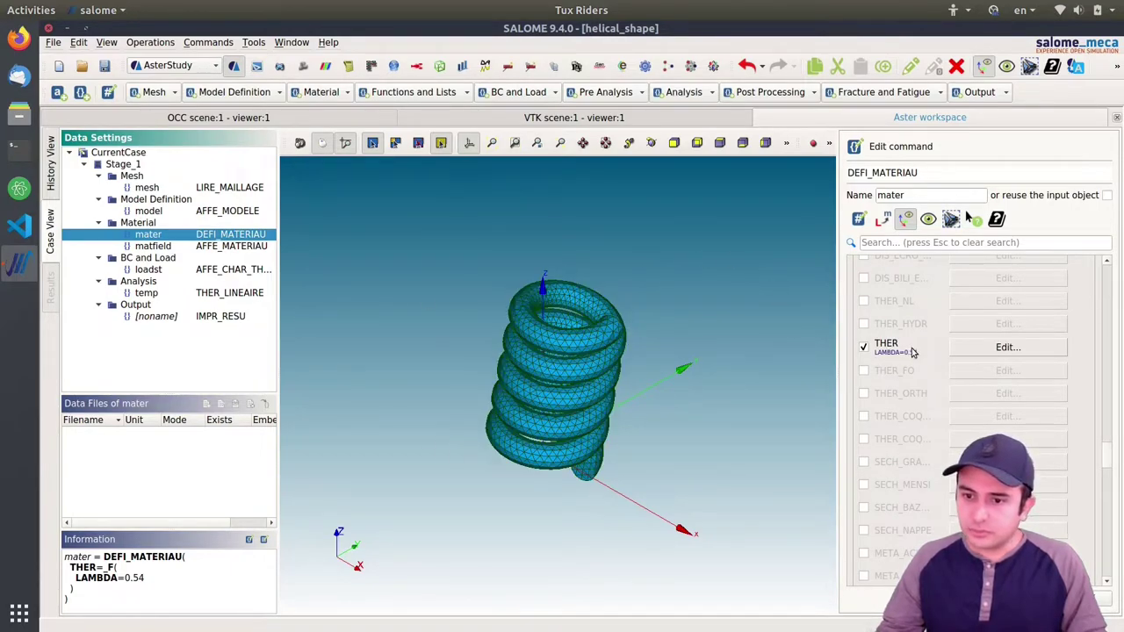
{"action": "left_click", "coordinate": [158, 245]}
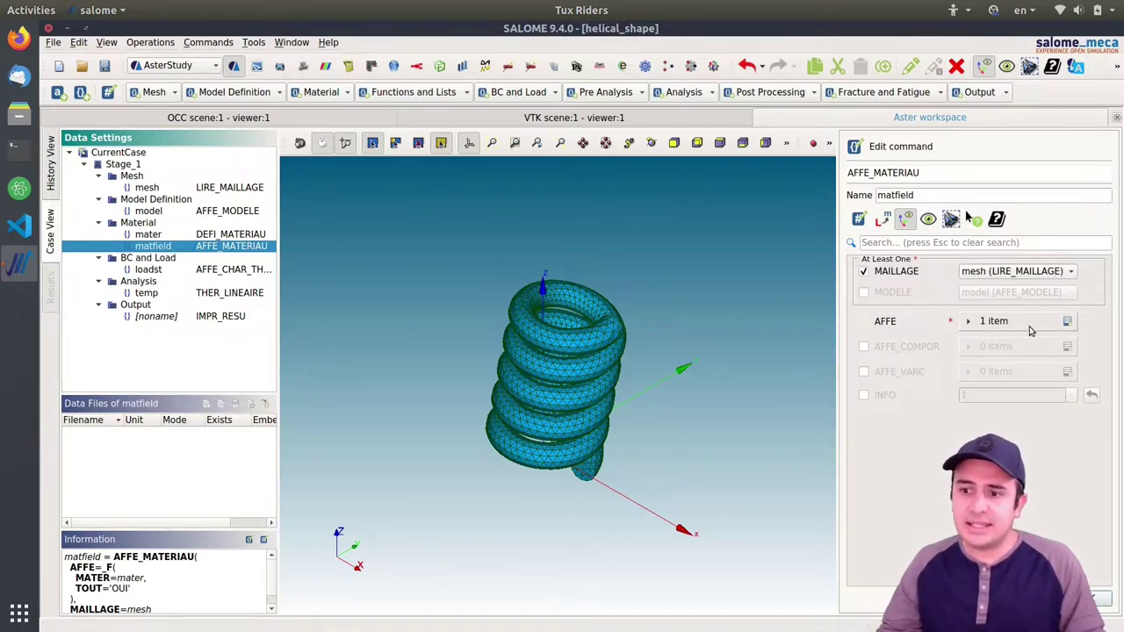
Review matfield's whole-mesh material, then list loadst's TEMP_IMPO imposed temperature entries
{"action": "left_click", "coordinate": [968, 321]}
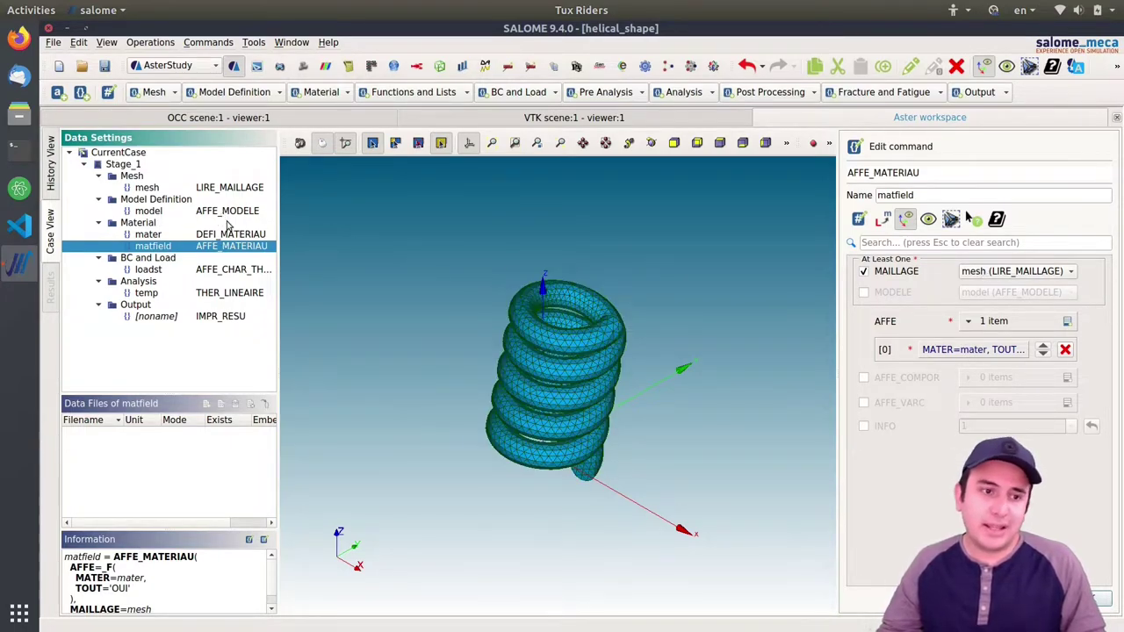
{"action": "double_click", "coordinate": [198, 270]}
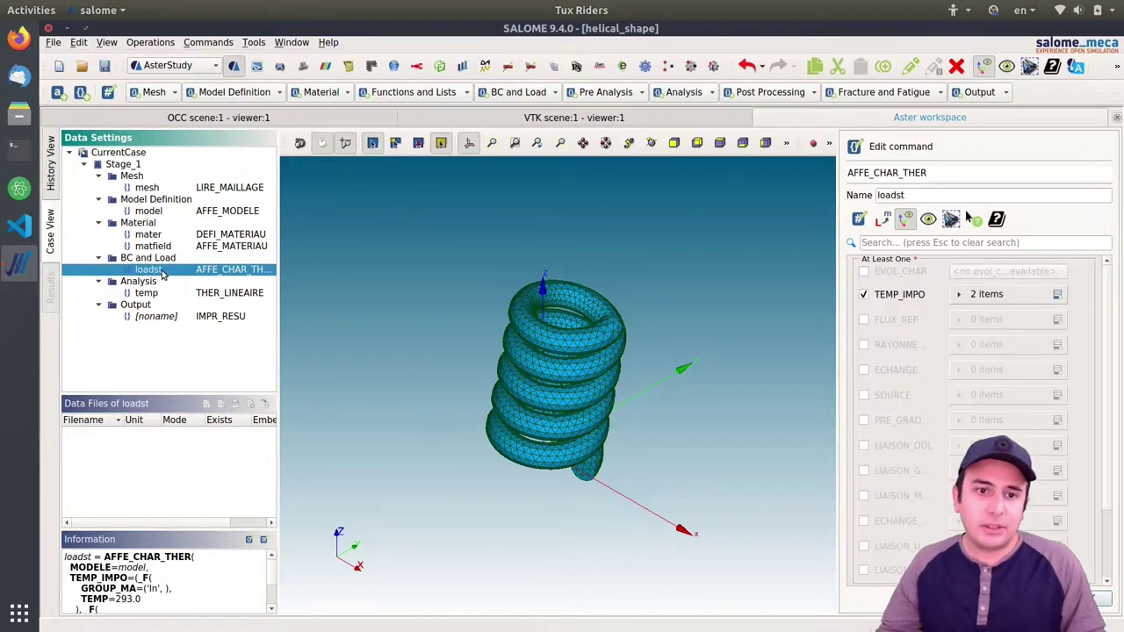
{"action": "left_click", "coordinate": [955, 292]}
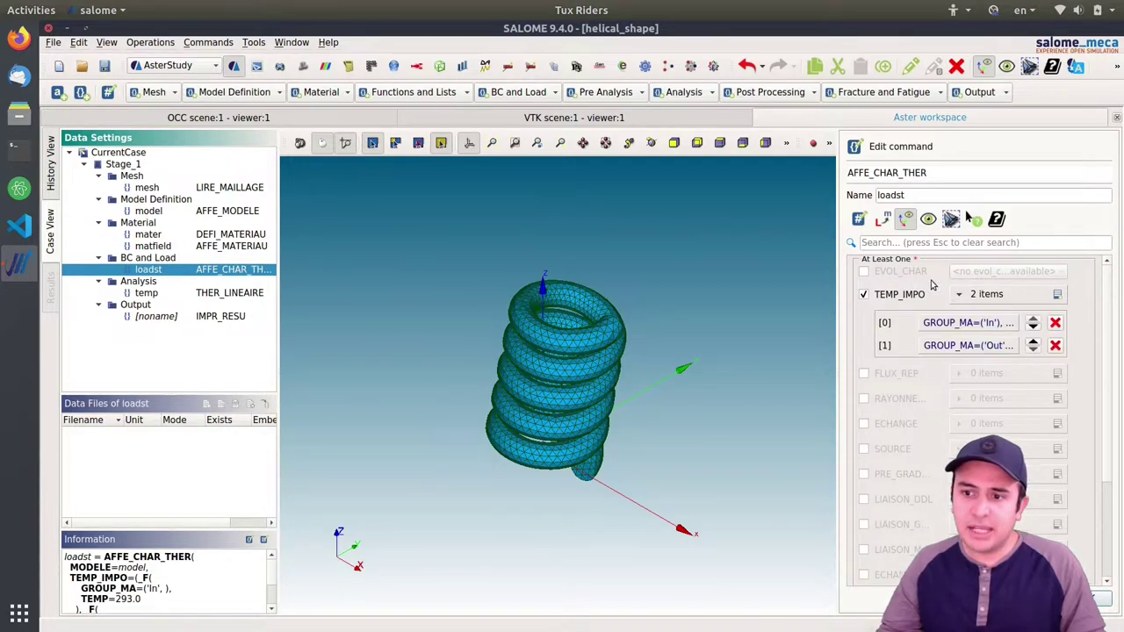
{"action": "scroll", "coordinate": [1110, 285], "scroll_direction": "down", "scroll_amount": 5}
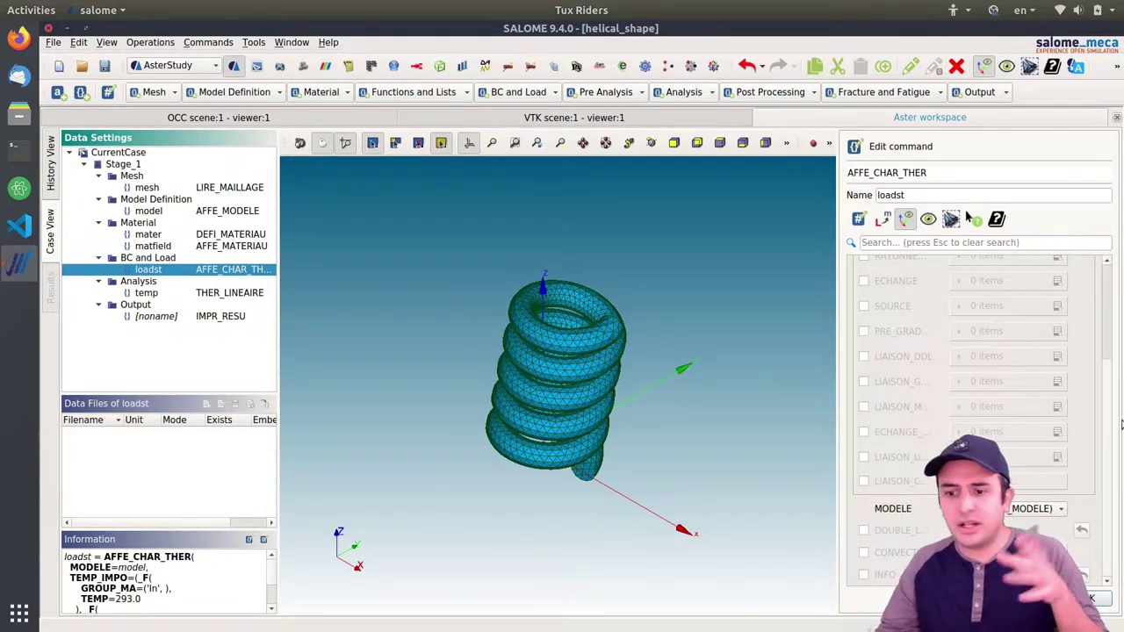
{"action": "scroll", "coordinate": [893, 300], "scroll_direction": "up", "scroll_amount": 5}
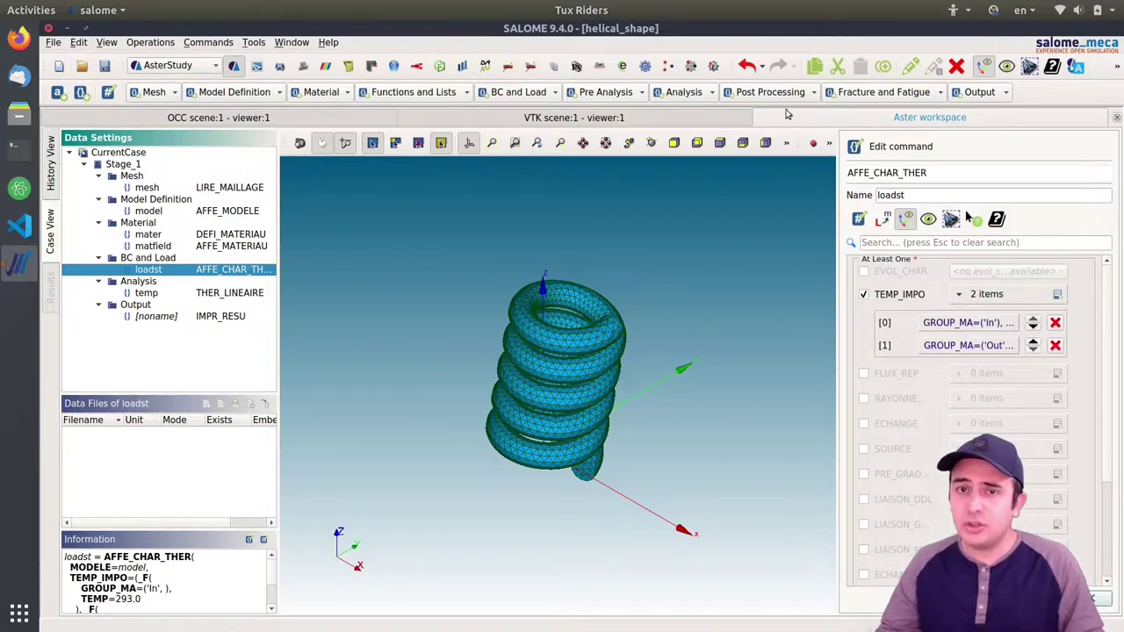
Inspect imposed temperatures 293.0 on group In and 253.0 on Out, then select temp (THER_LINEAIRE)
{"action": "left_click", "coordinate": [982, 324]}
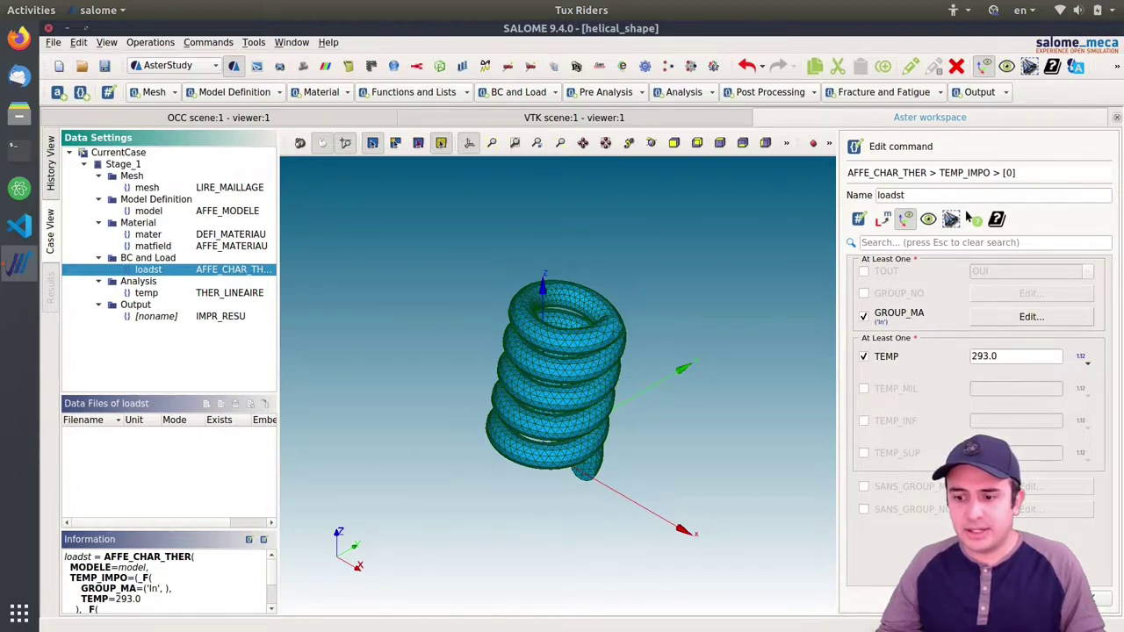
{"action": "left_click", "coordinate": [889, 172]}
{"action": "left_click", "coordinate": [958, 345]}
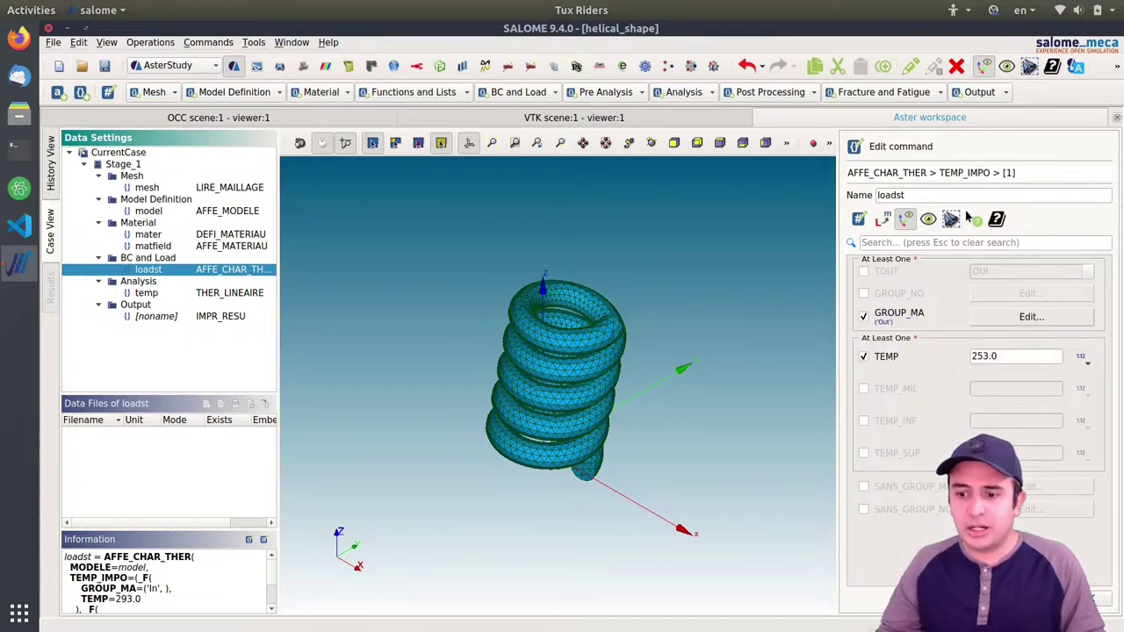
{"action": "left_click", "coordinate": [889, 173]}
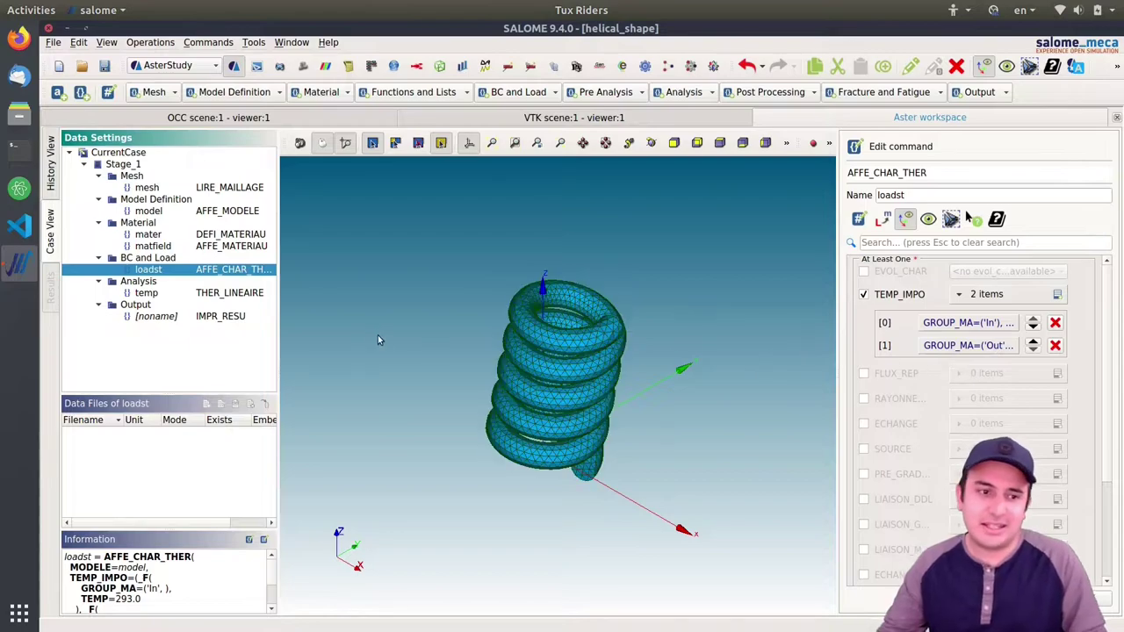
{"action": "left_click", "coordinate": [143, 296]}
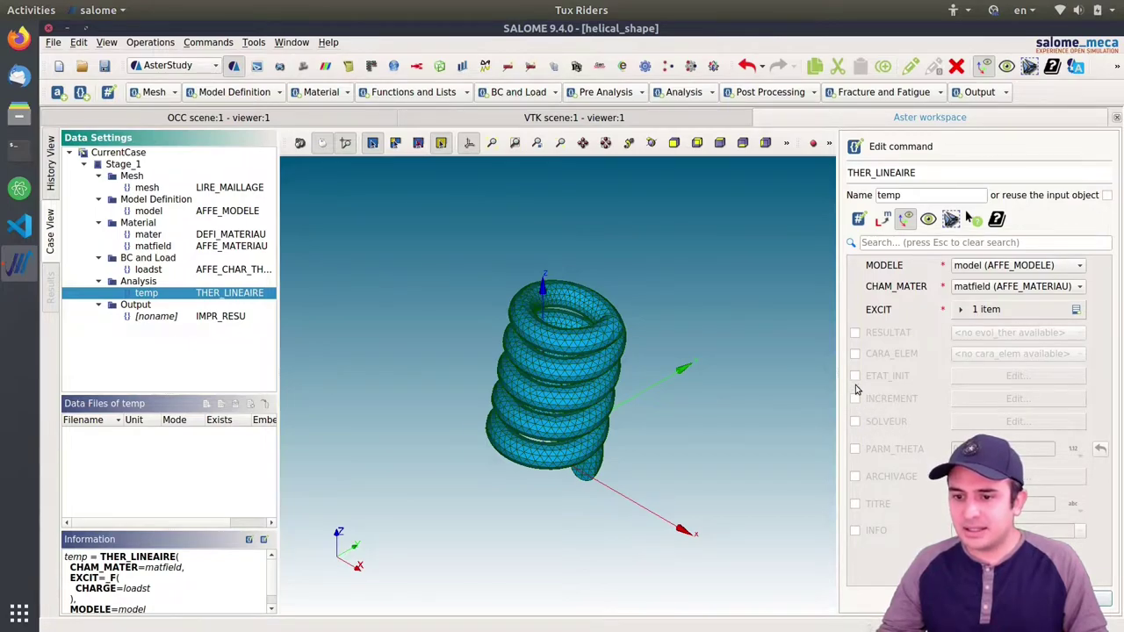
Toggle business names and confirm IMPR_RESU writes the temp result in MED to unit 80, steady
{"action": "left_click", "coordinate": [885, 220]}
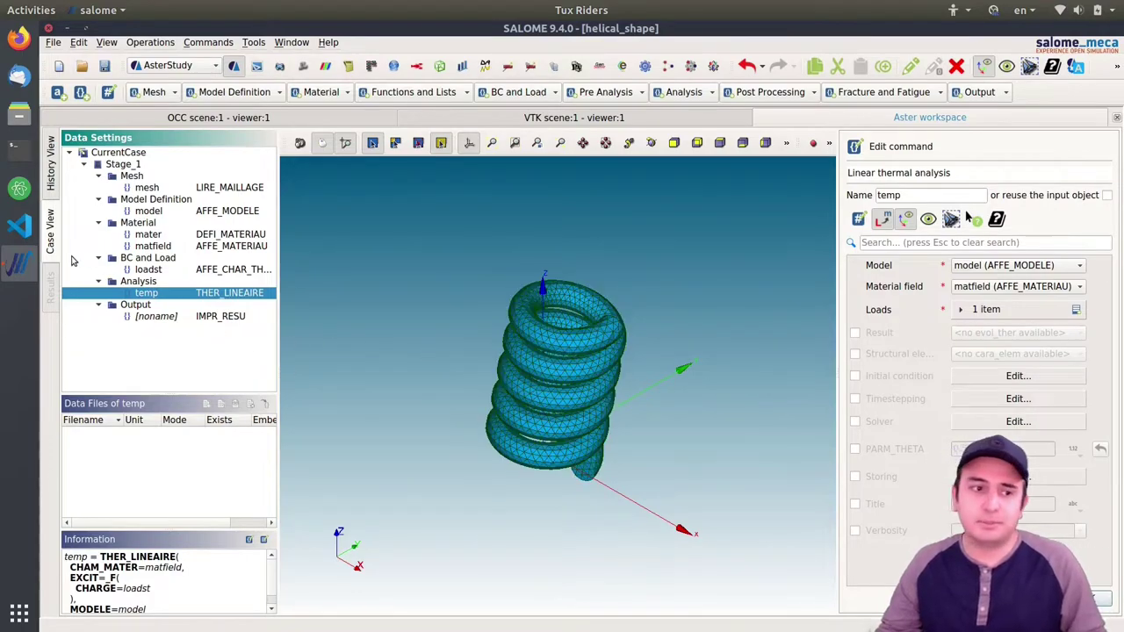
{"action": "left_click", "coordinate": [198, 317]}
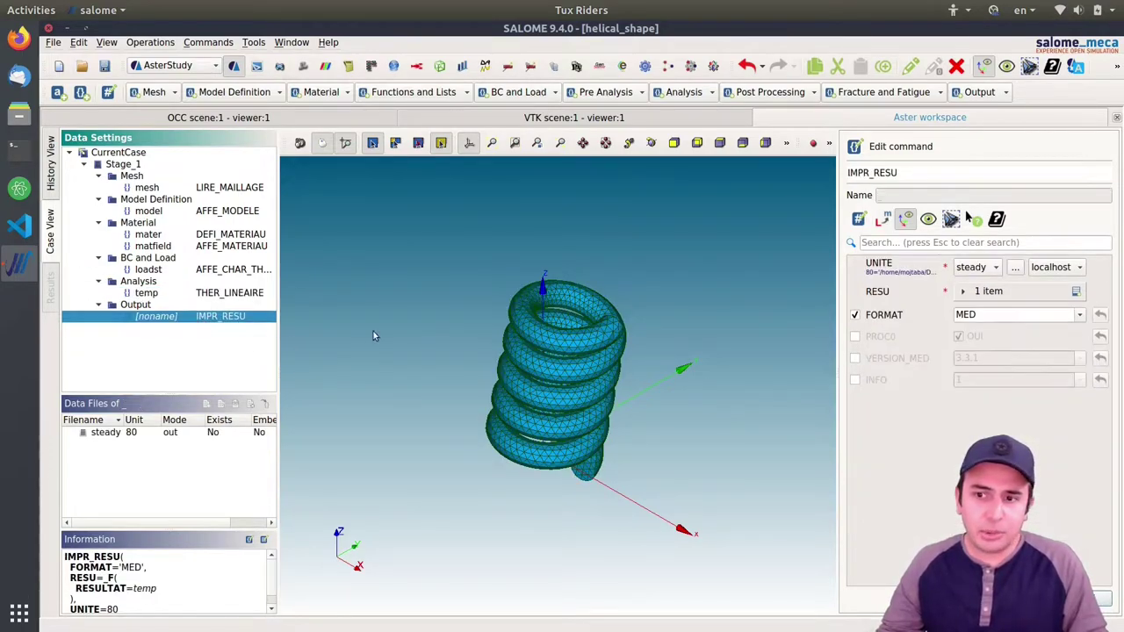
{"action": "left_click", "coordinate": [962, 290]}
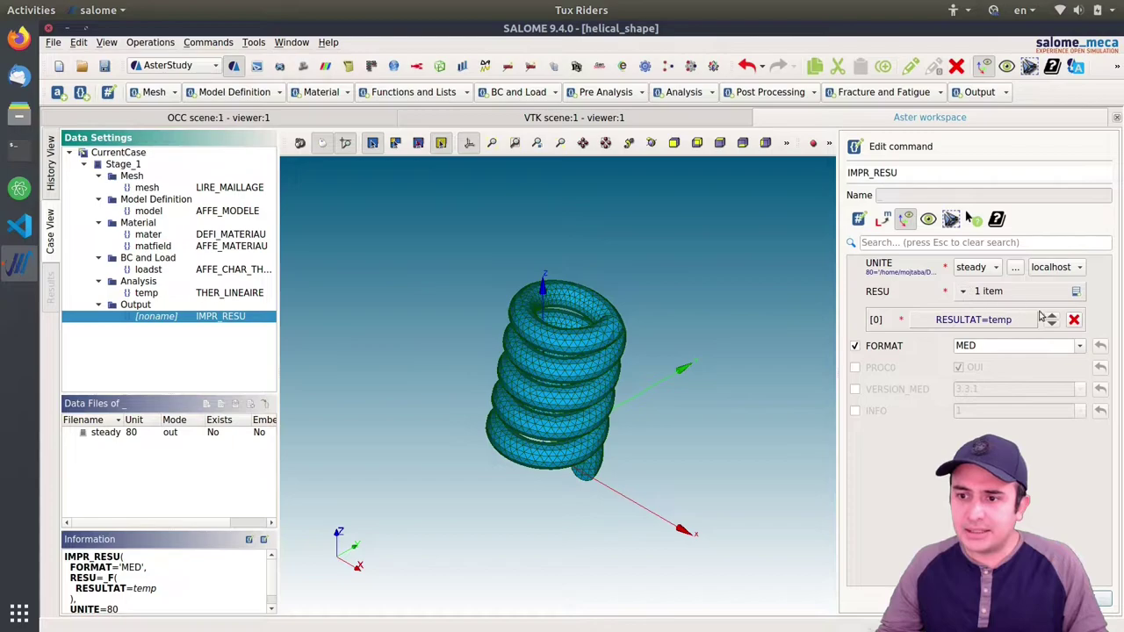
{"action": "left_click", "coordinate": [141, 293]}
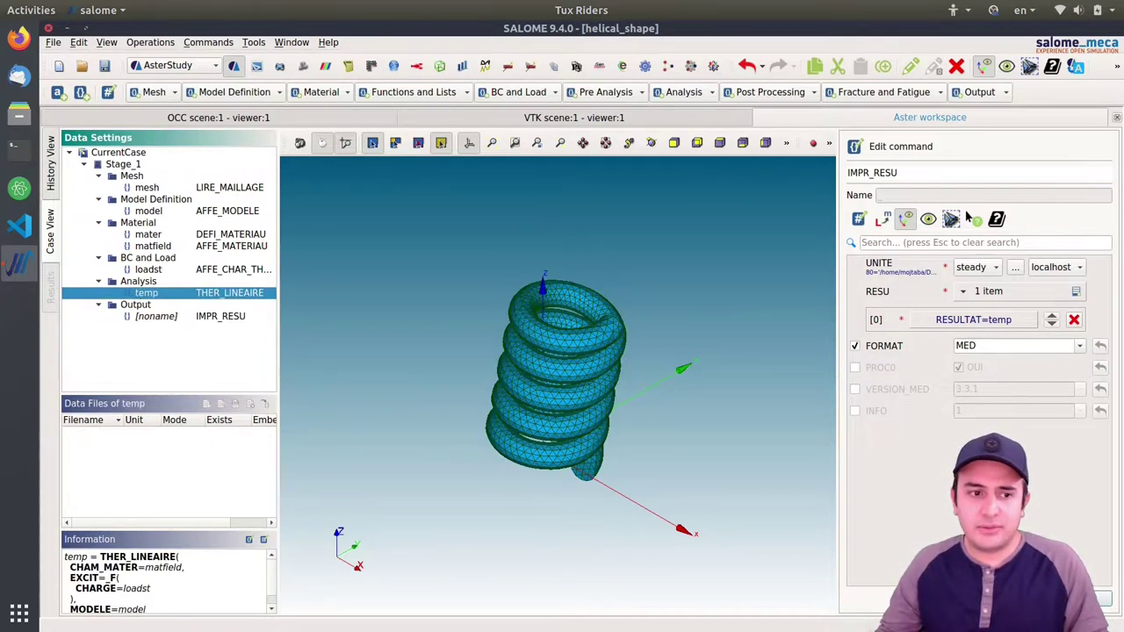
{"action": "left_click", "coordinate": [883, 218]}
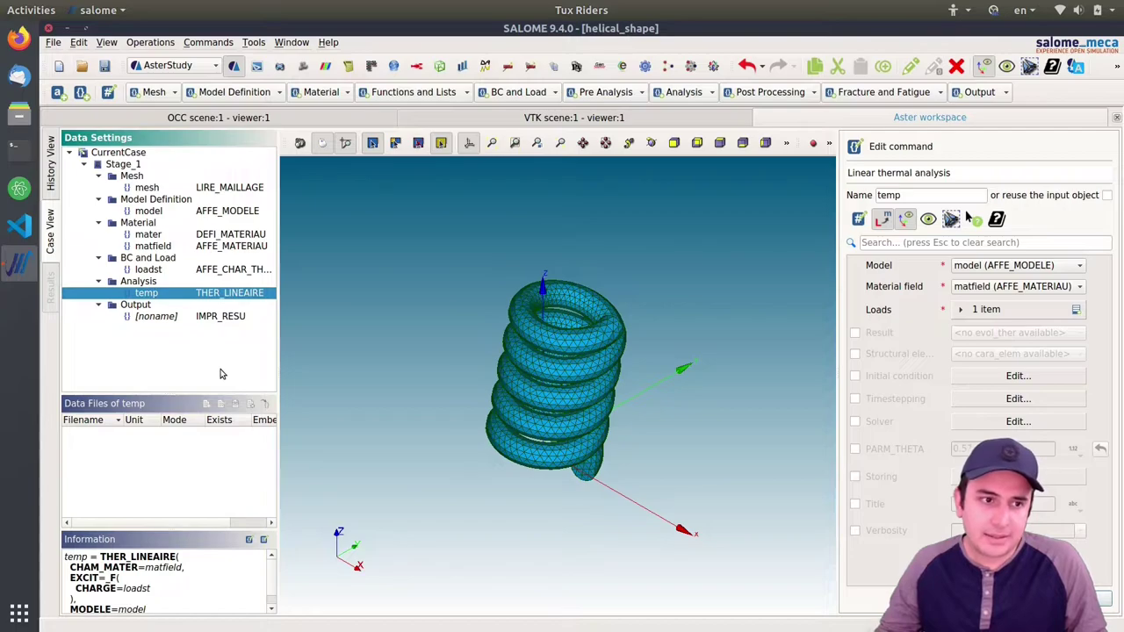
{"action": "left_click", "coordinate": [157, 318]}
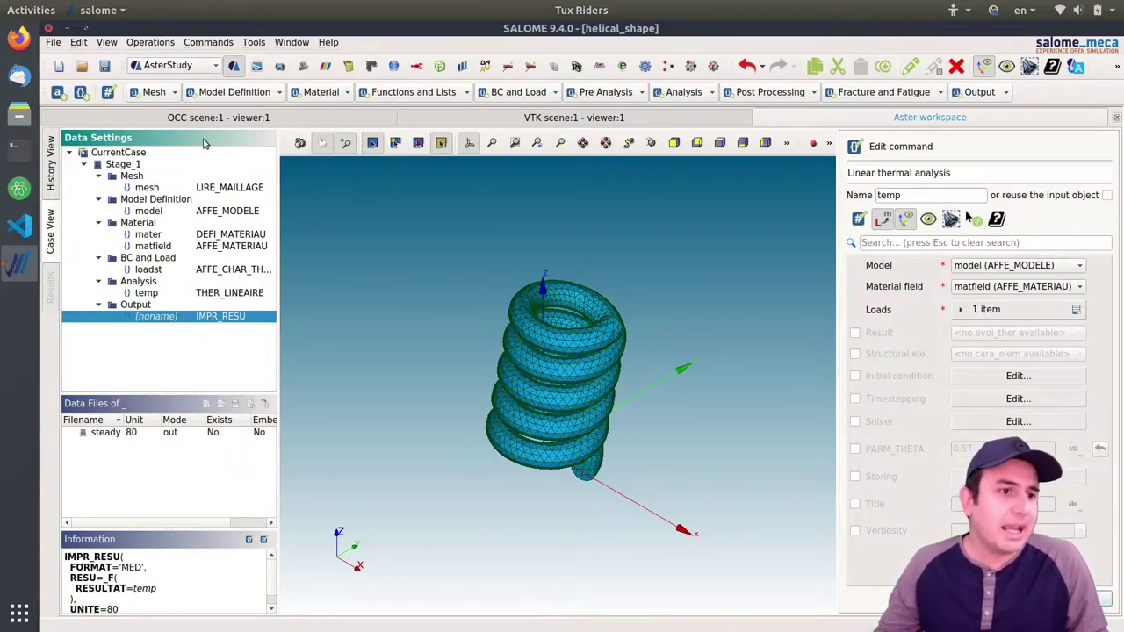
In History View, mark Stage_1 for execution, save the study and run it as RunCase_1
{"action": "left_click", "coordinate": [52, 178]}
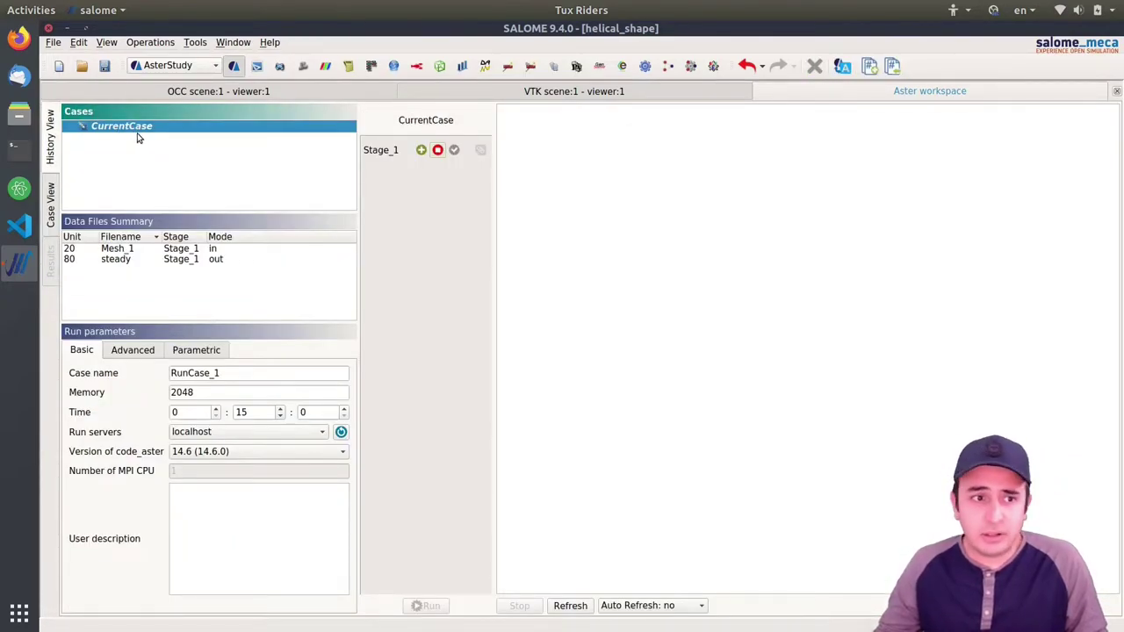
{"action": "left_click", "coordinate": [422, 151]}
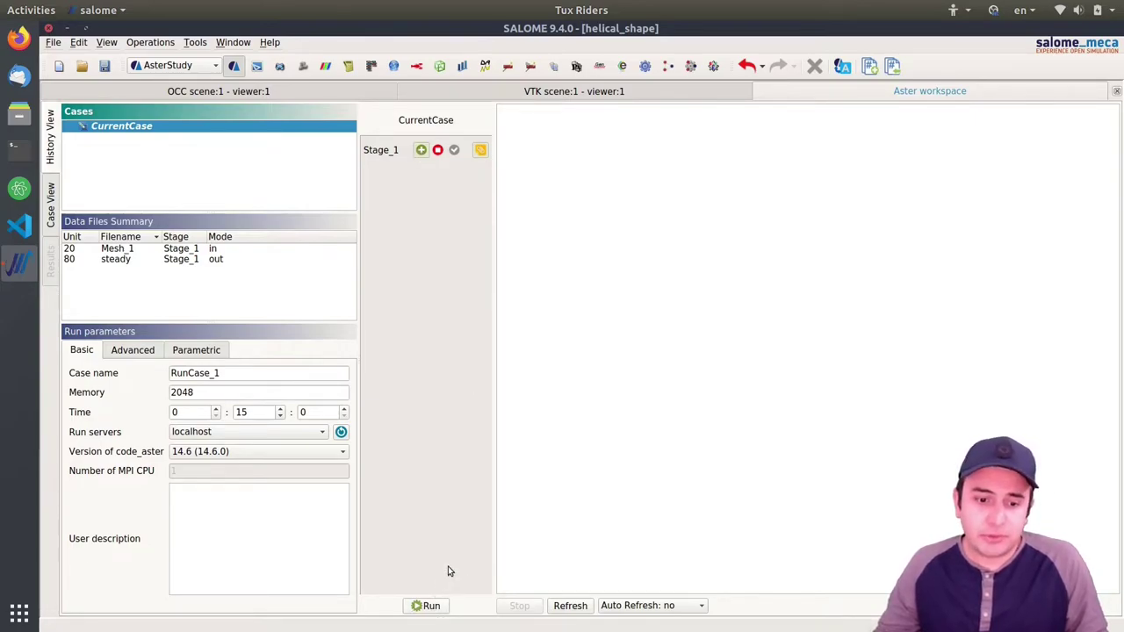
{"action": "left_click", "coordinate": [104, 66]}
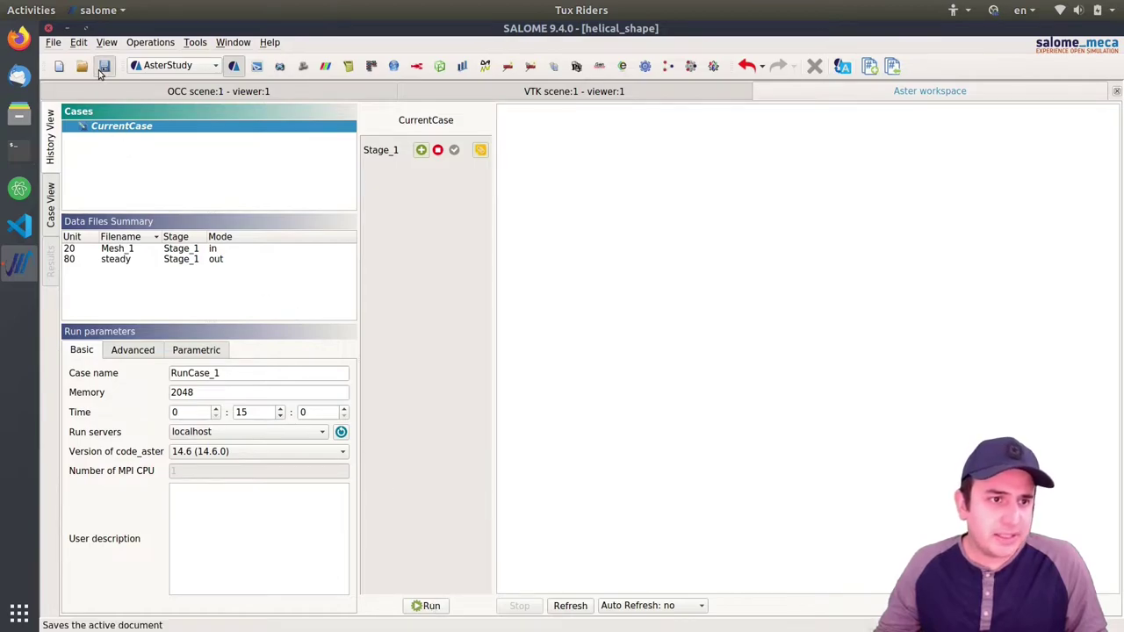
{"action": "left_click", "coordinate": [427, 606]}
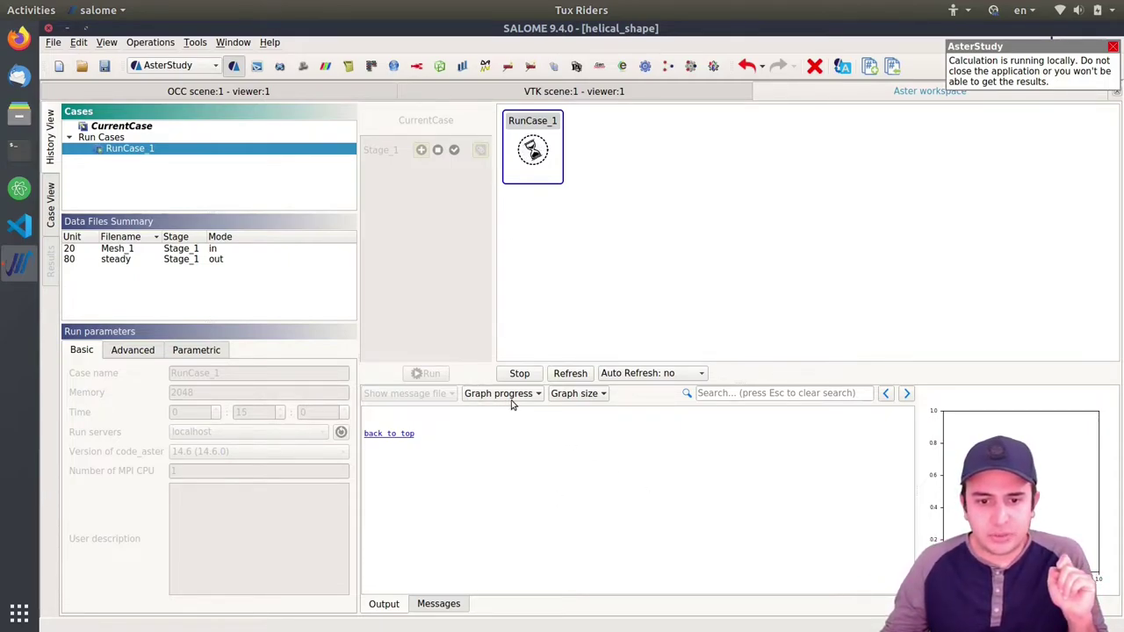
Set the run status Auto Refresh interval to 5s
{"action": "left_click", "coordinate": [537, 395]}
{"action": "left_click", "coordinate": [584, 396]}
{"action": "left_click", "coordinate": [595, 396]}
{"action": "left_click", "coordinate": [630, 396]}
{"action": "left_click", "coordinate": [584, 395]}
{"action": "left_click", "coordinate": [647, 396]}
{"action": "left_click", "coordinate": [645, 376]}
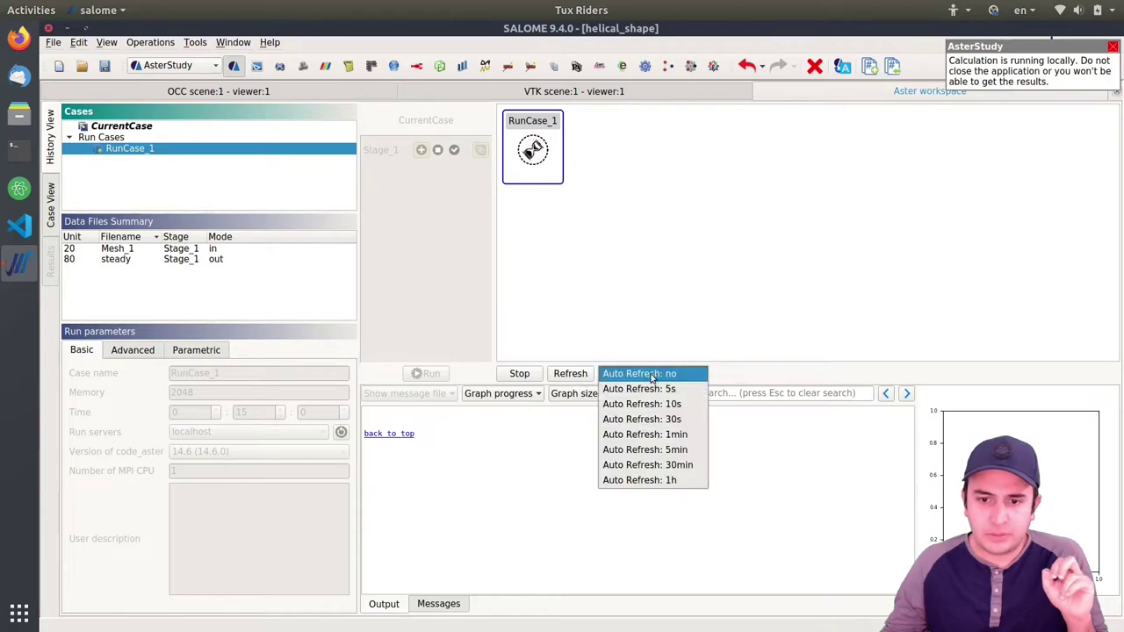
{"action": "left_click", "coordinate": [649, 389]}
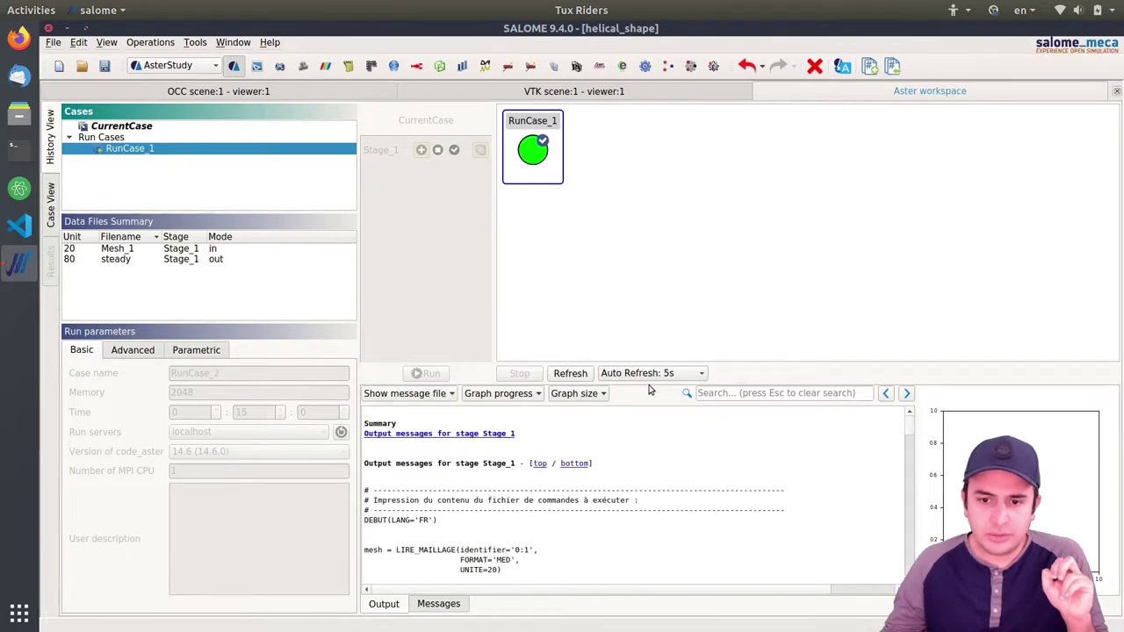
Check the Output log's memory usage and normal end, then return to Case View
{"action": "left_click_drag", "start_coordinate": [911, 439], "coordinate": [900, 551]}
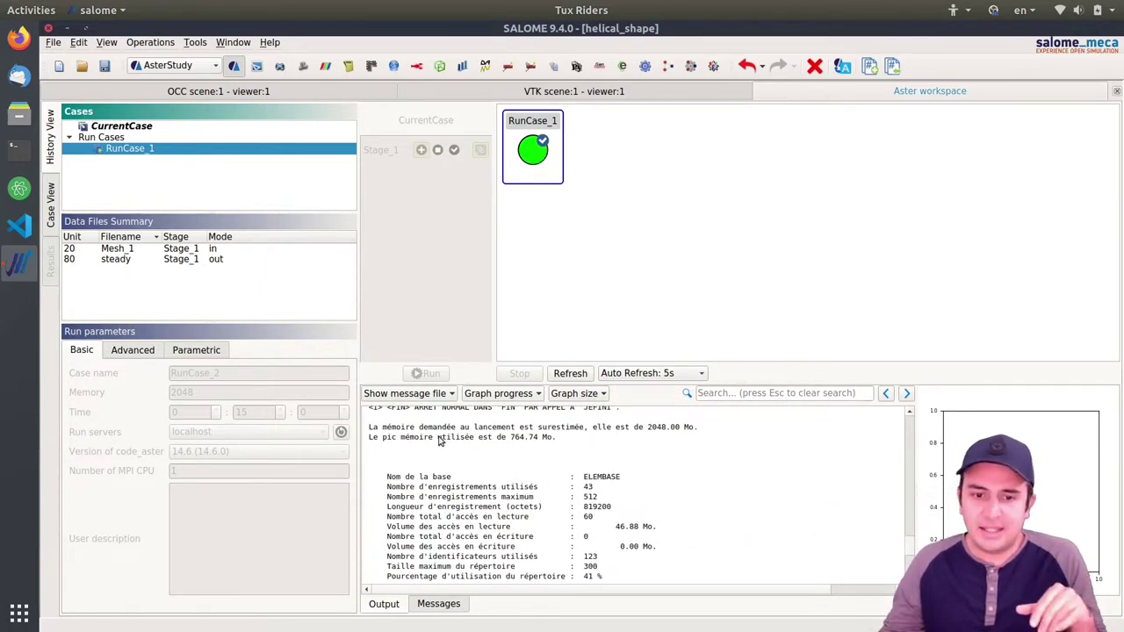
{"action": "left_click_drag", "start_coordinate": [558, 438], "coordinate": [357, 427]}
{"action": "left_click", "coordinate": [439, 488]}
{"action": "scroll", "coordinate": [439, 491], "scroll_direction": "up", "scroll_amount": 5}
{"action": "scroll", "coordinate": [439, 494], "scroll_direction": "down", "scroll_amount": 4}
{"action": "scroll", "coordinate": [440, 493], "scroll_direction": "up", "scroll_amount": 5}
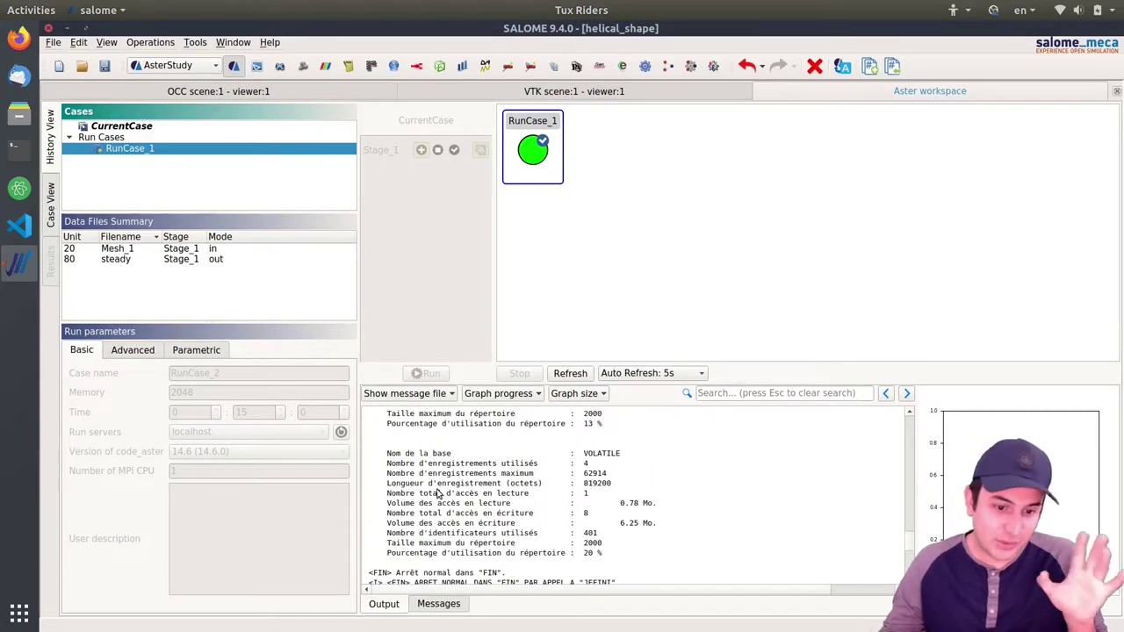
{"action": "scroll", "coordinate": [904, 433], "scroll_direction": "up", "scroll_amount": 2}
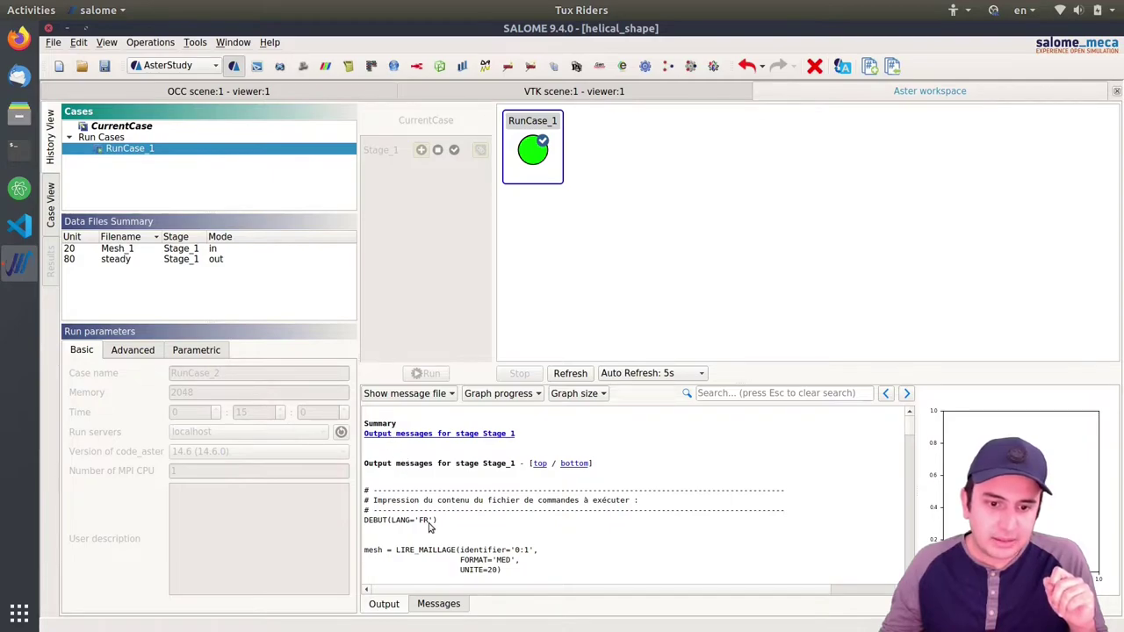
{"action": "scroll", "coordinate": [429, 527], "scroll_direction": "down", "scroll_amount": 10}
{"action": "scroll", "coordinate": [430, 527], "scroll_direction": "up", "scroll_amount": 10}
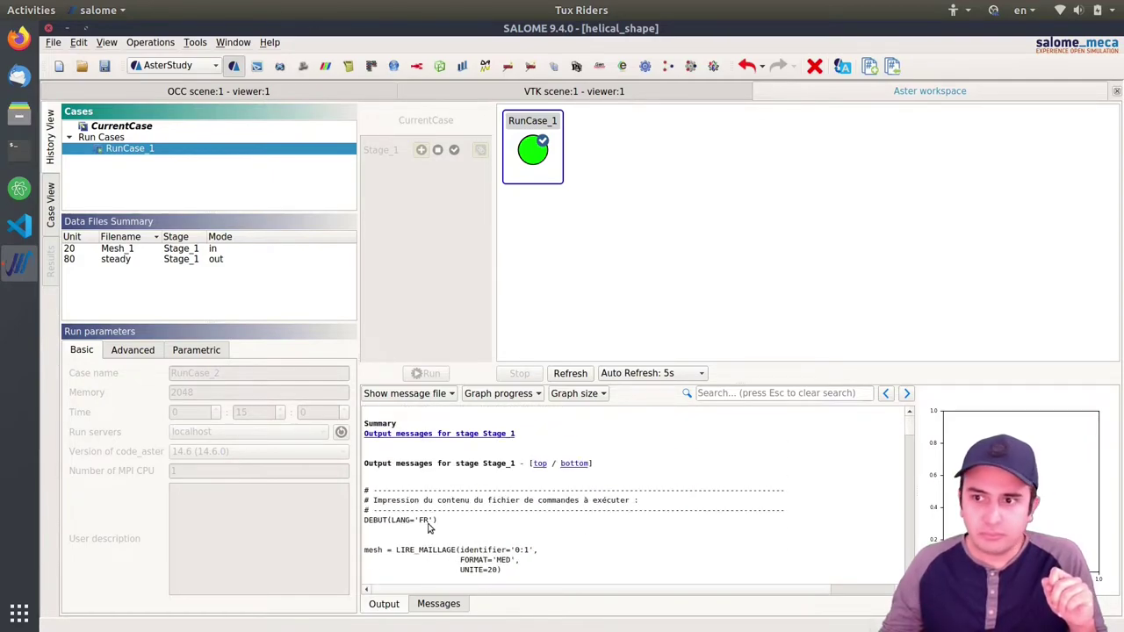
{"action": "left_click", "coordinate": [50, 206]}
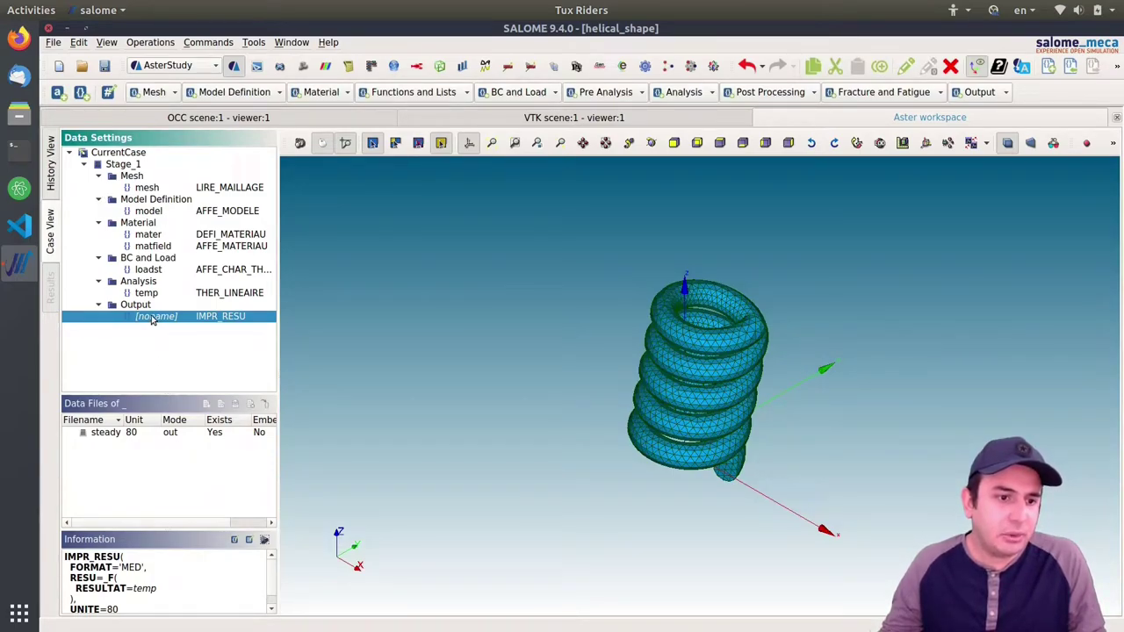
Open the steady result file from Data Files in ParaVis
{"action": "left_click", "coordinate": [113, 434]}
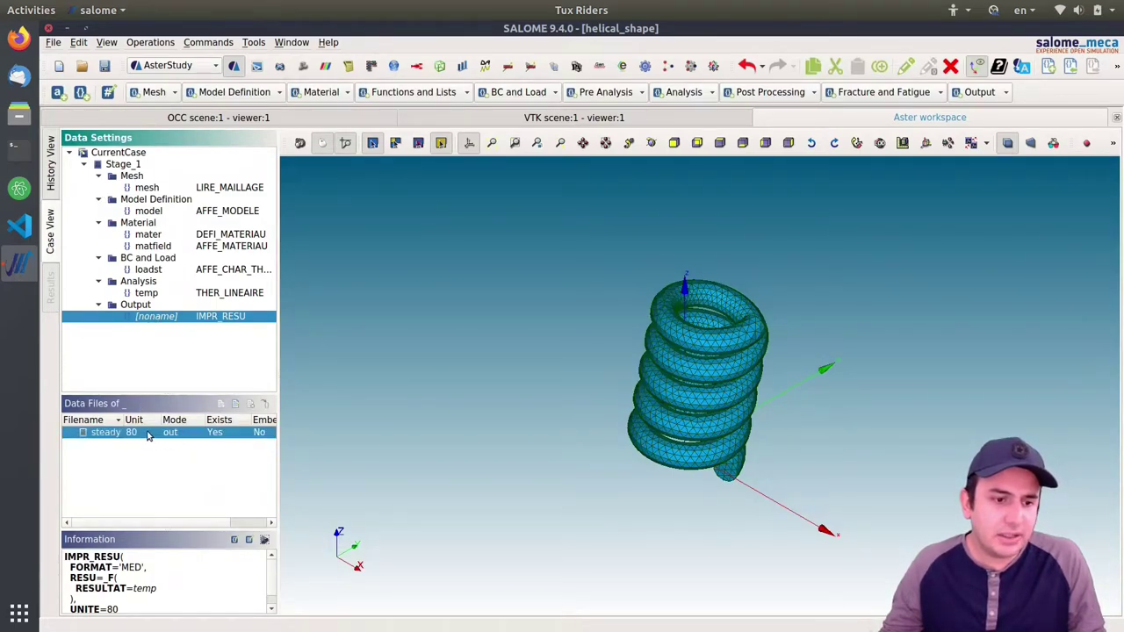
{"action": "right_click", "coordinate": [147, 437]}
{"action": "left_click", "coordinate": [149, 323]}
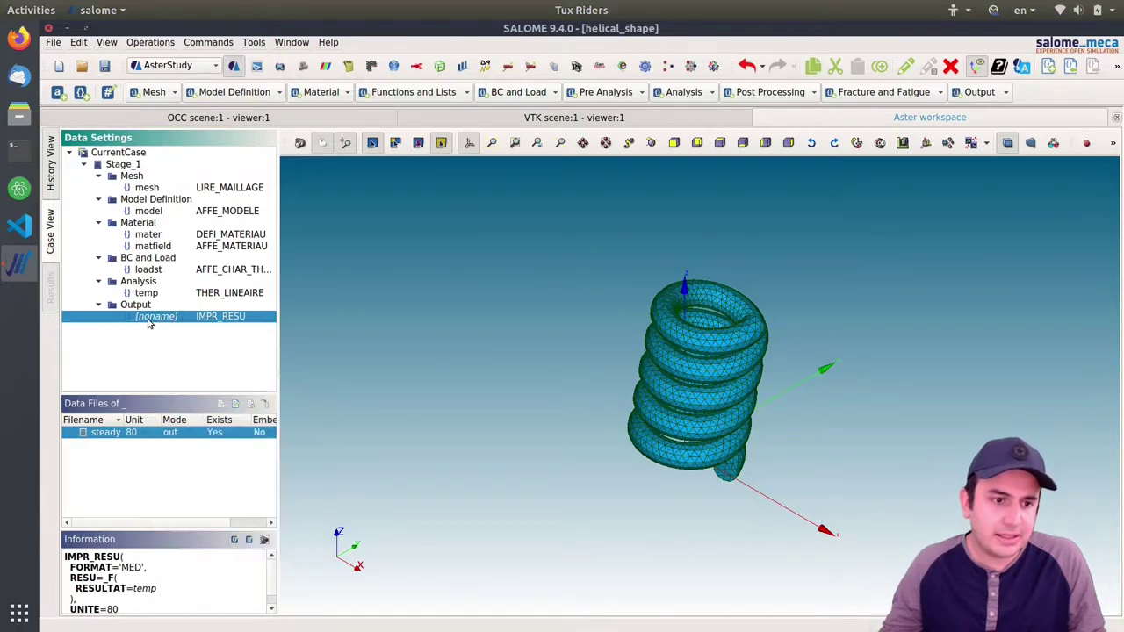
{"action": "right_click", "coordinate": [115, 433]}
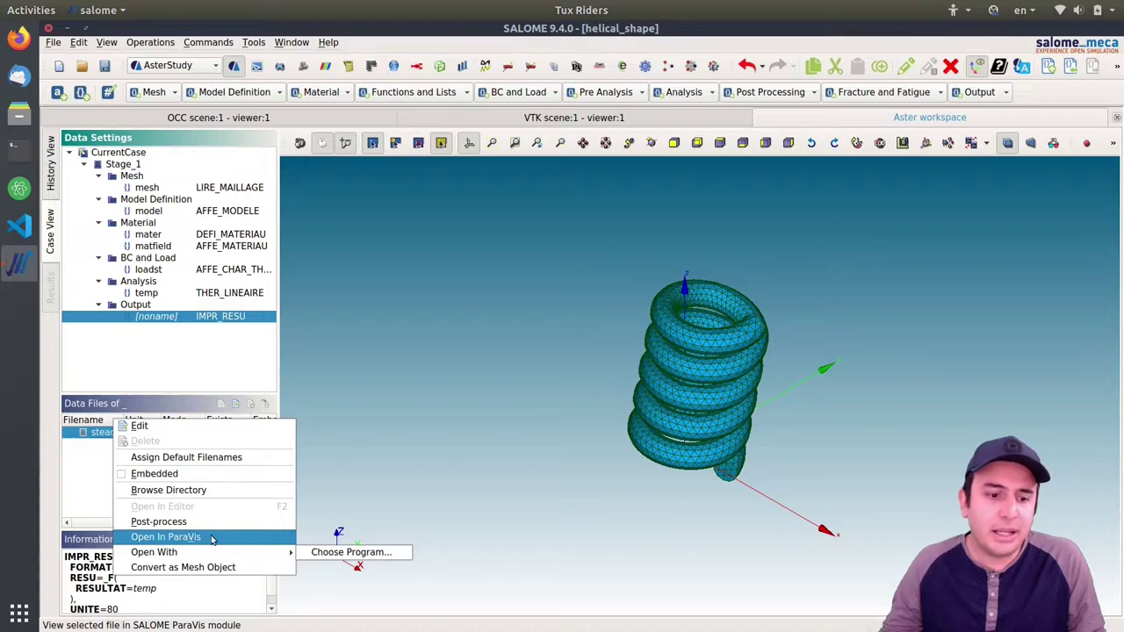
{"action": "left_click", "coordinate": [163, 68]}
{"action": "left_click", "coordinate": [163, 68]}
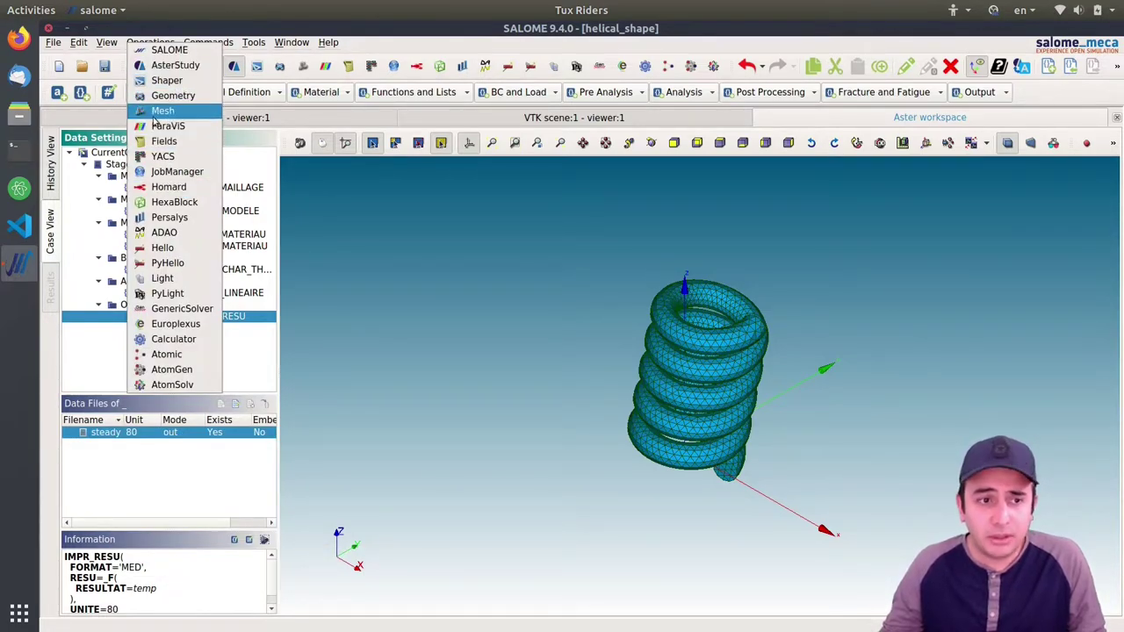
{"action": "left_click", "coordinate": [426, 40]}
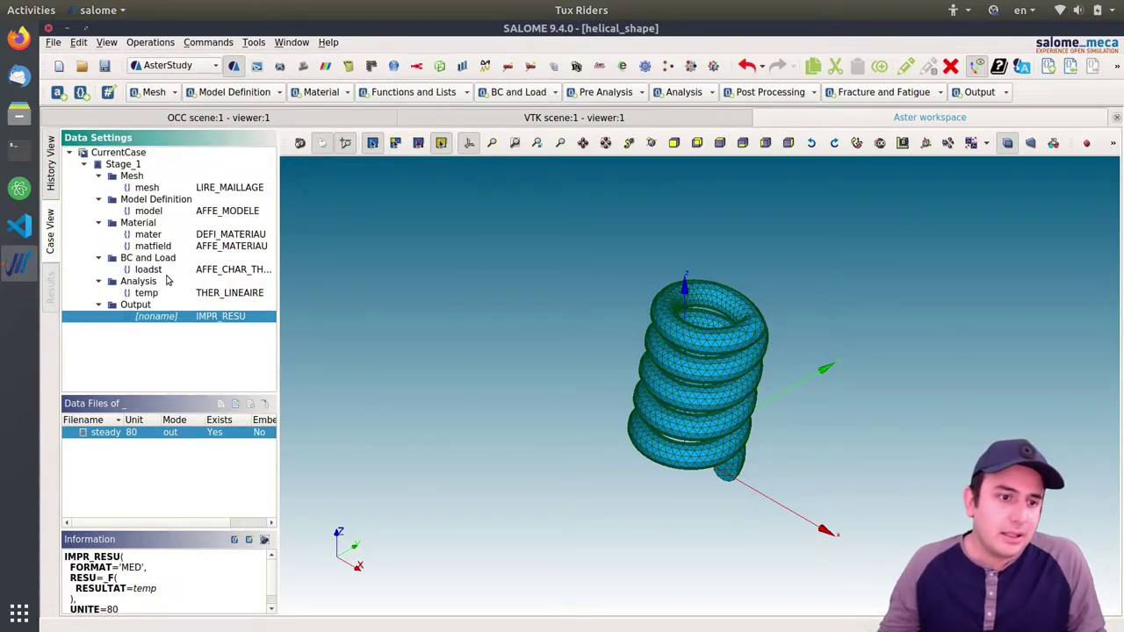
{"action": "right_click", "coordinate": [146, 427]}
{"action": "left_click", "coordinate": [234, 536]}
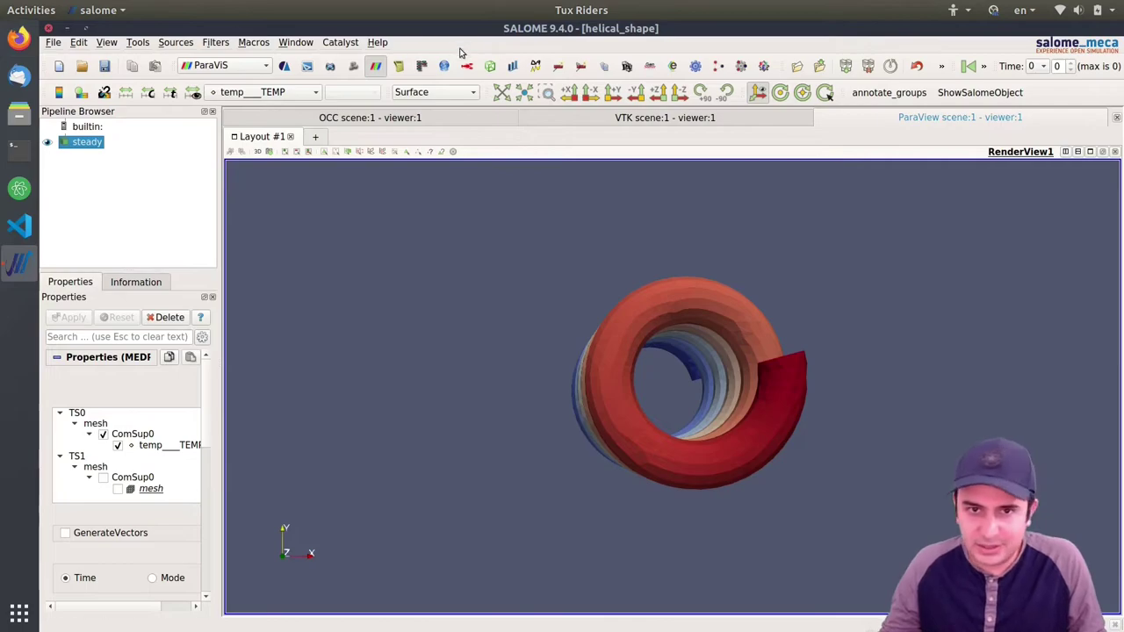
Add and position the temperature colour legend, orbit the spring, then close the ParaView scene
{"action": "left_click_drag", "start_coordinate": [690, 492], "coordinate": [683, 297]}
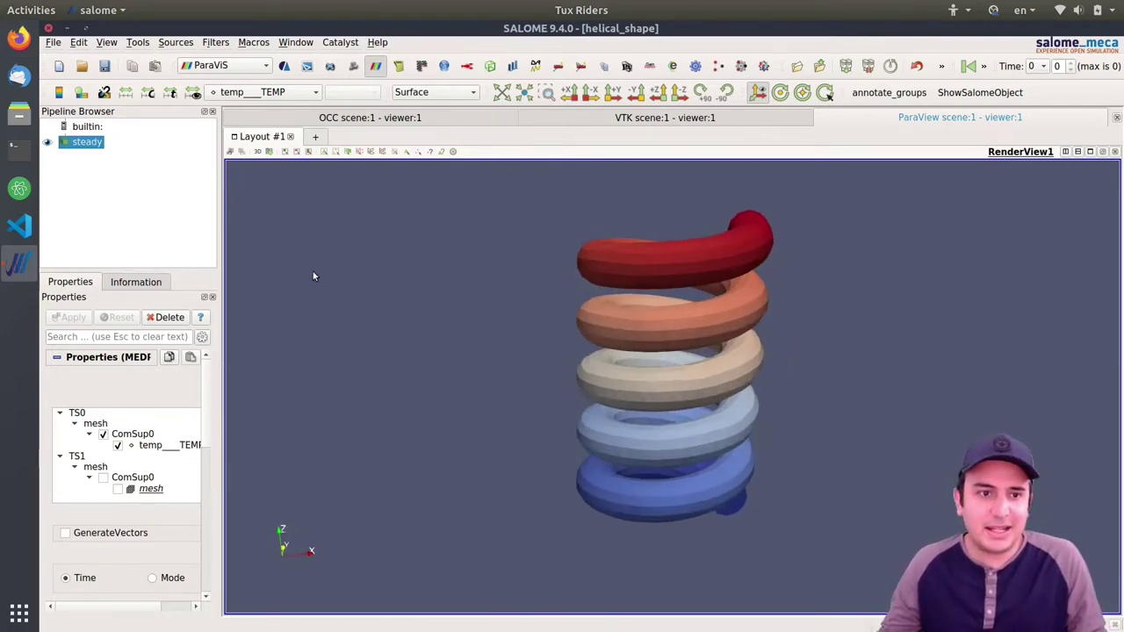
{"action": "left_click", "coordinate": [59, 92]}
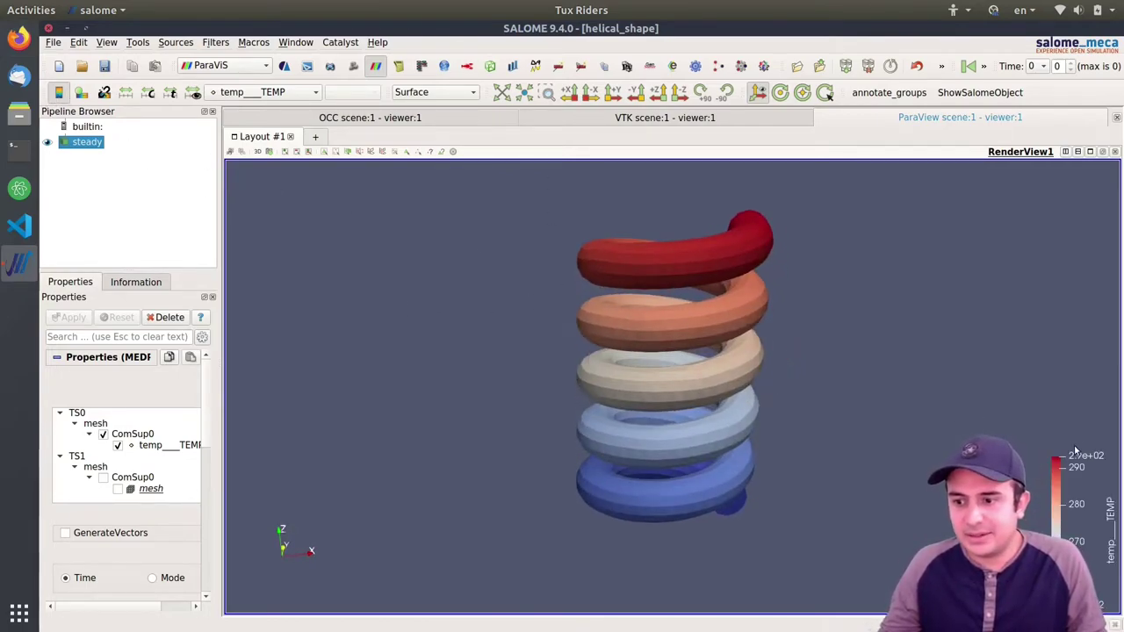
{"action": "left_click_drag", "start_coordinate": [1079, 455], "coordinate": [993, 289]}
{"action": "left_click_drag", "start_coordinate": [633, 404], "coordinate": [761, 445]}
{"action": "left_click_drag", "start_coordinate": [658, 371], "coordinate": [777, 454]}
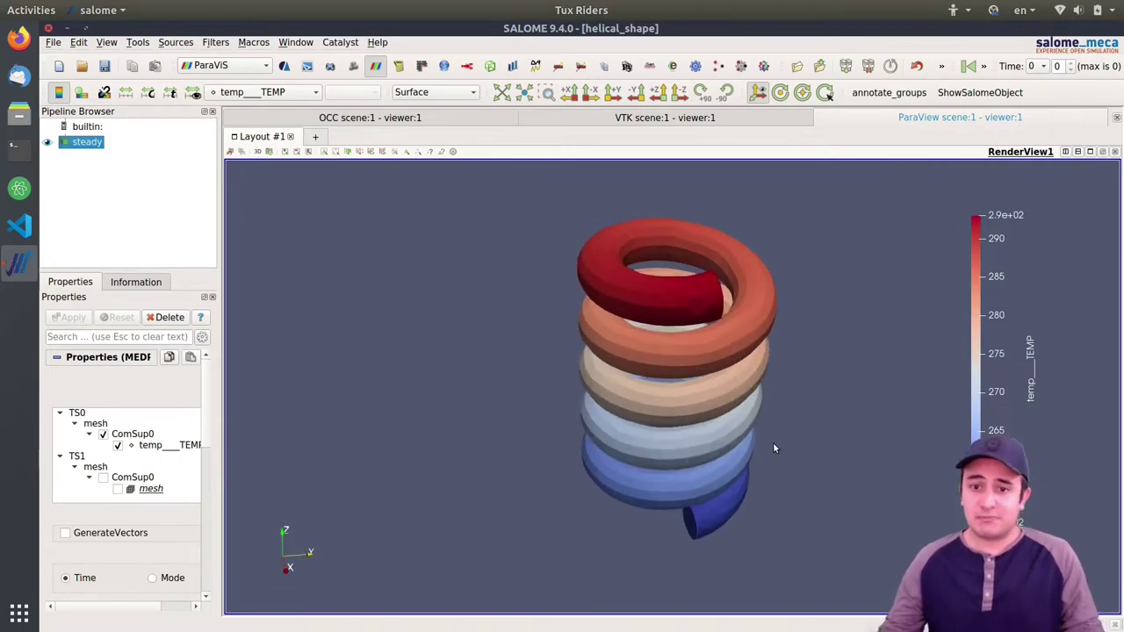
{"action": "left_click_drag", "start_coordinate": [684, 314], "coordinate": [639, 307]}
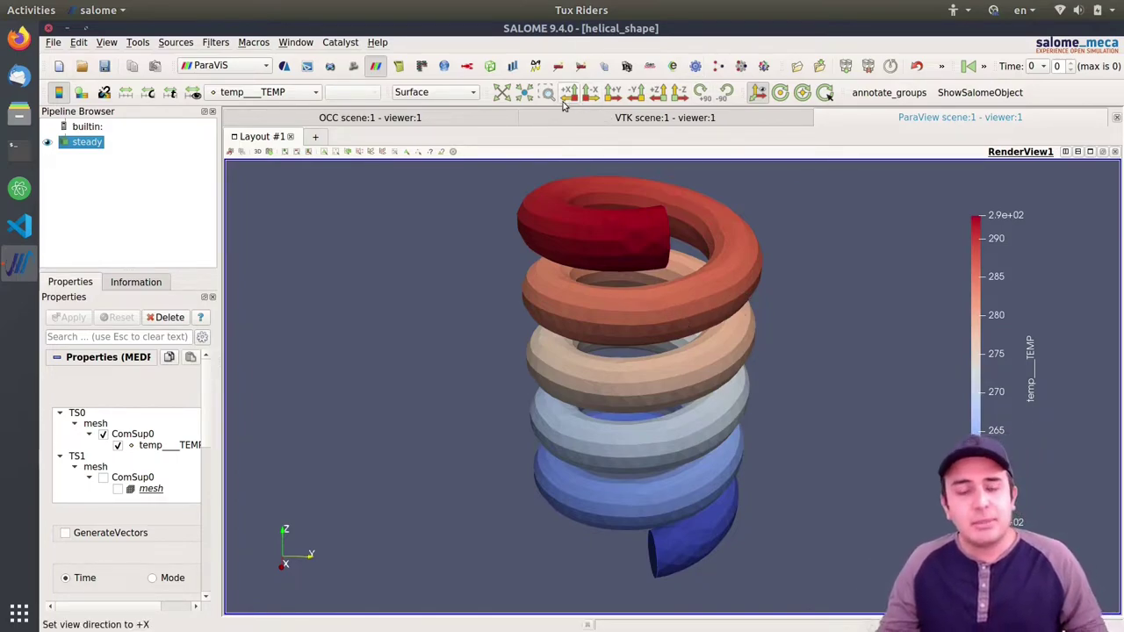
{"action": "left_click", "coordinate": [1117, 118]}
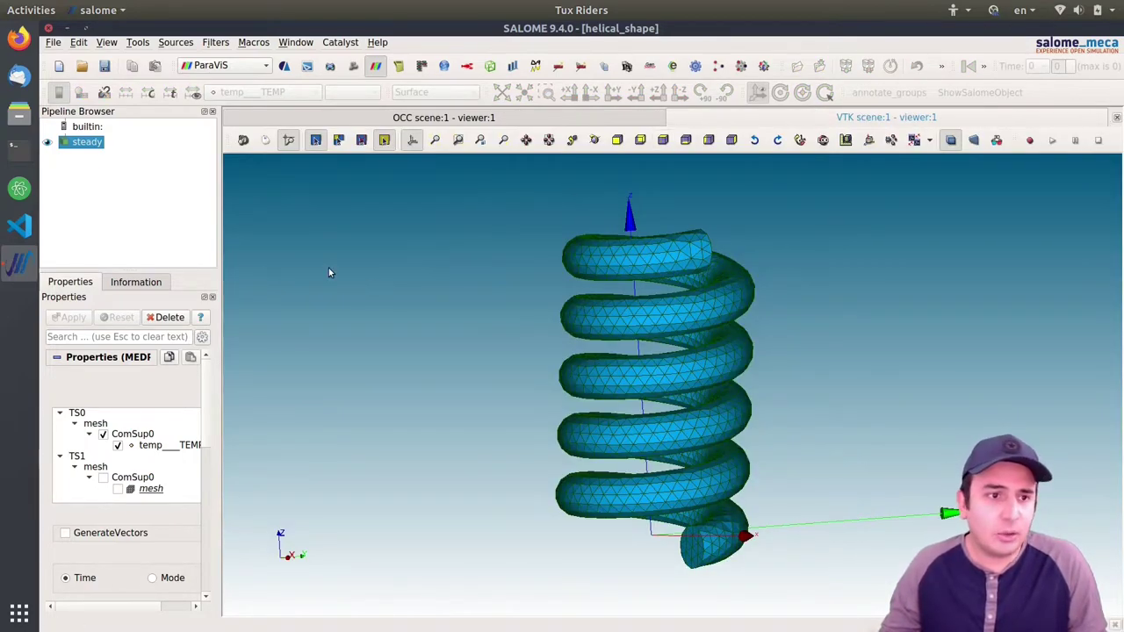
Switch back to the AsterStudy module and show the case's stage tree in Case View
{"action": "left_click", "coordinate": [107, 237]}
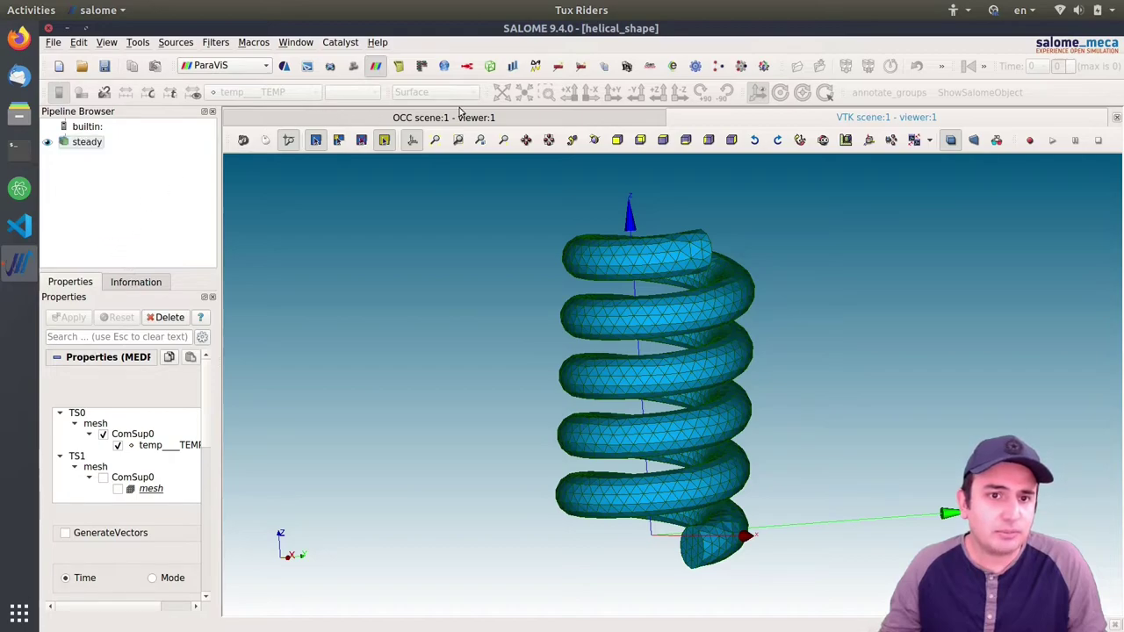
{"action": "left_click", "coordinate": [647, 120]}
{"action": "left_click", "coordinate": [710, 118]}
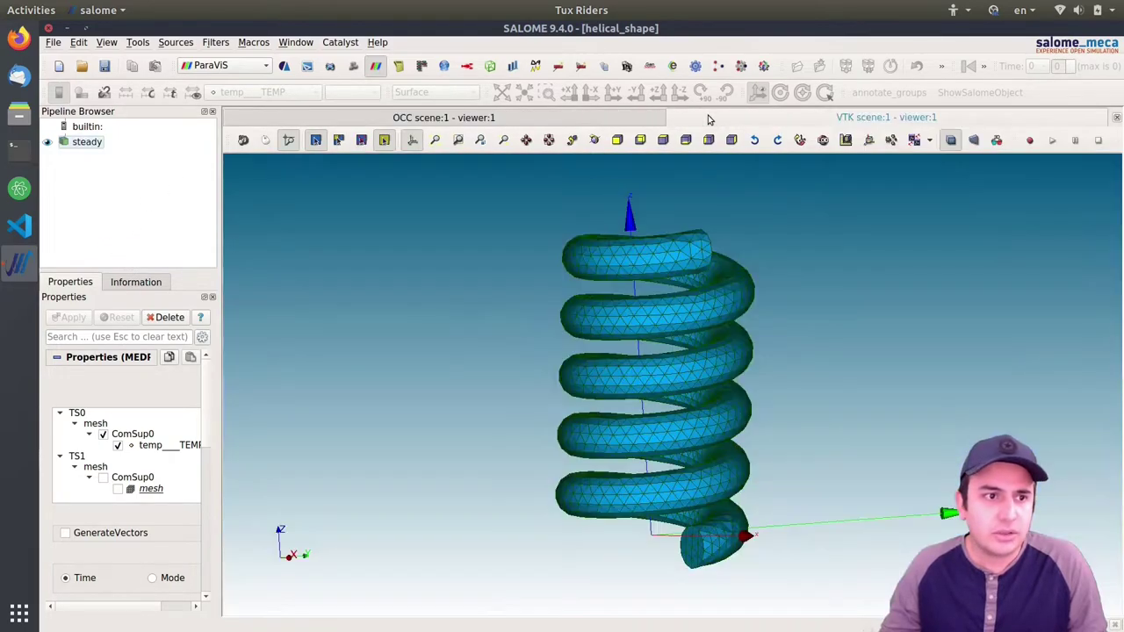
{"action": "left_click", "coordinate": [230, 65]}
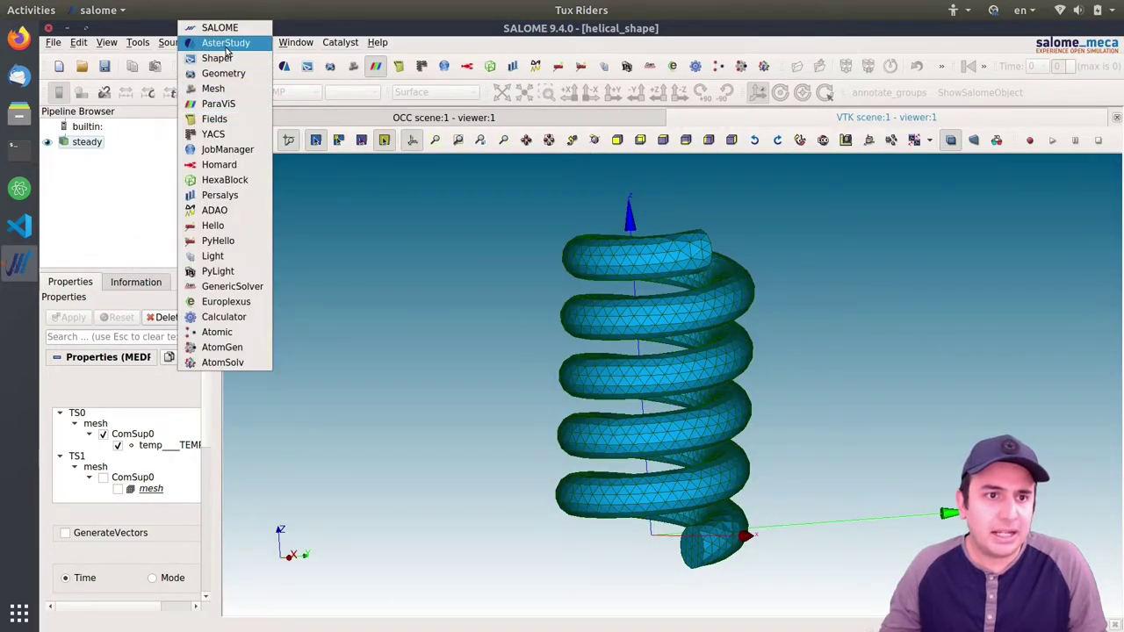
{"action": "left_click", "coordinate": [225, 43]}
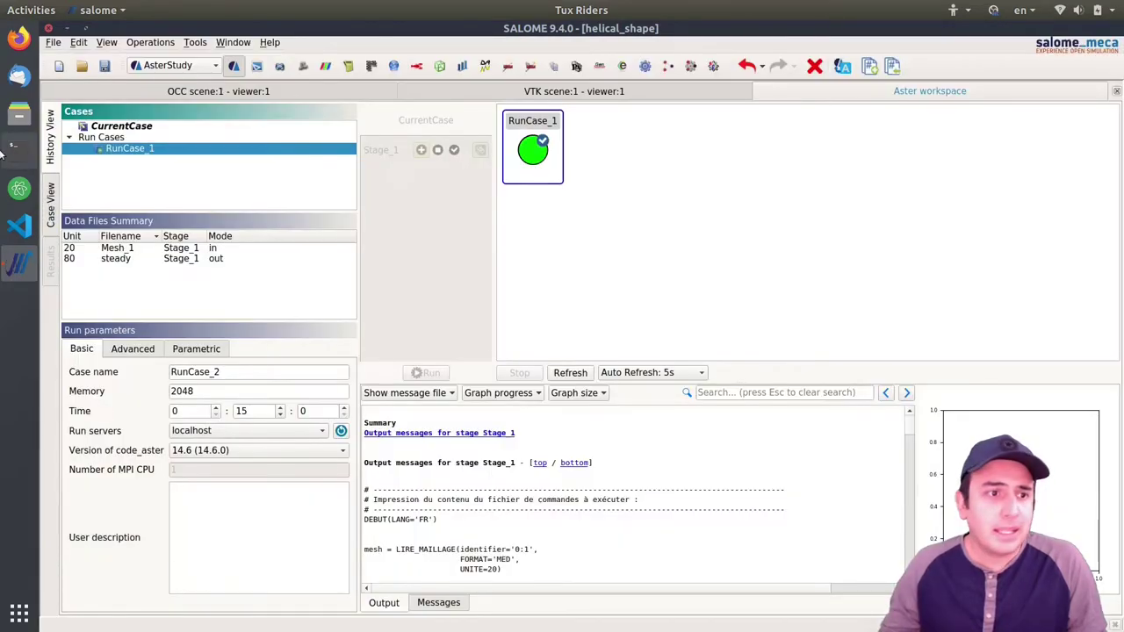
{"action": "left_click", "coordinate": [49, 202]}
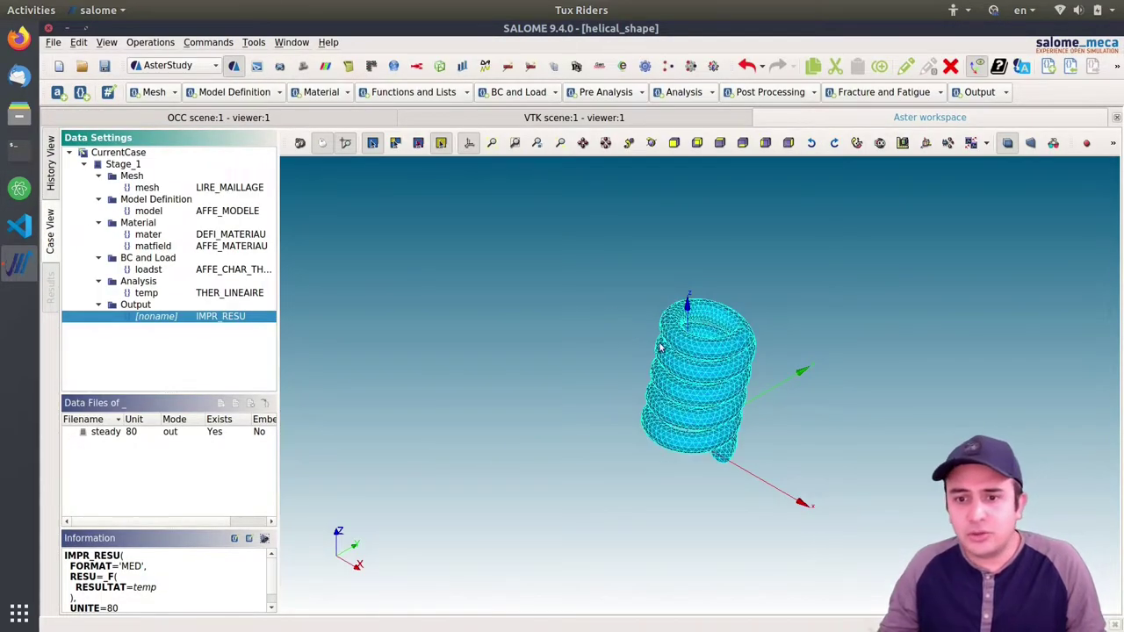
Zoom and orbit the spring mesh, and close the Functions and Lists menu without adding anything
{"action": "scroll", "coordinate": [705, 364], "scroll_direction": "up", "scroll_amount": 3}
{"action": "scroll", "coordinate": [704, 363], "scroll_direction": "up", "scroll_amount": 3}
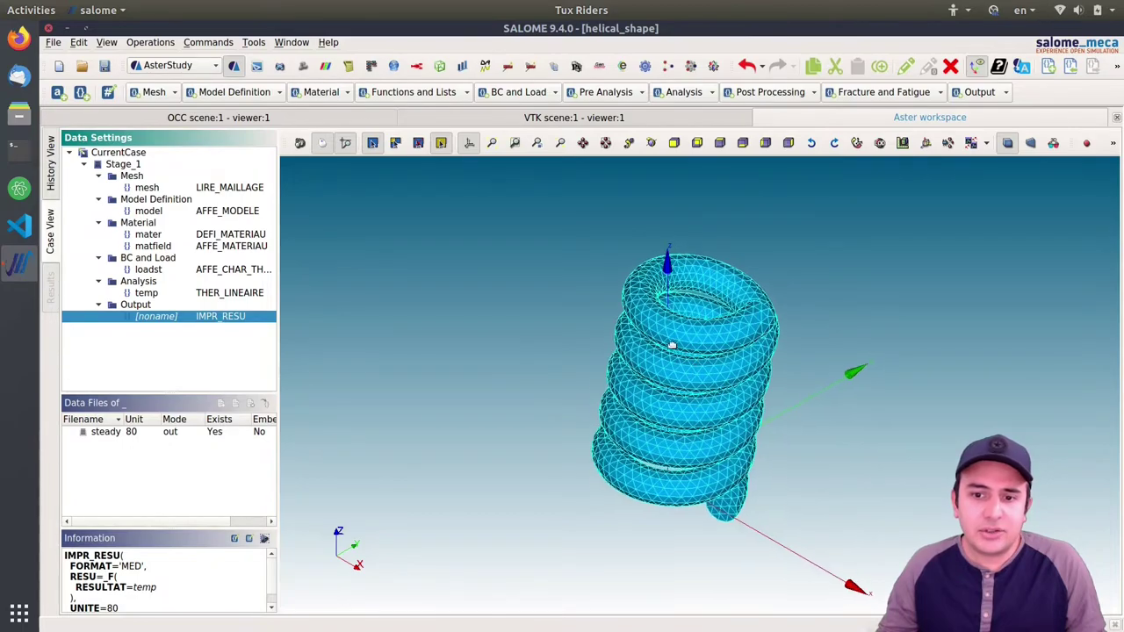
{"action": "scroll", "coordinate": [542, 317], "scroll_direction": "down", "scroll_amount": 2}
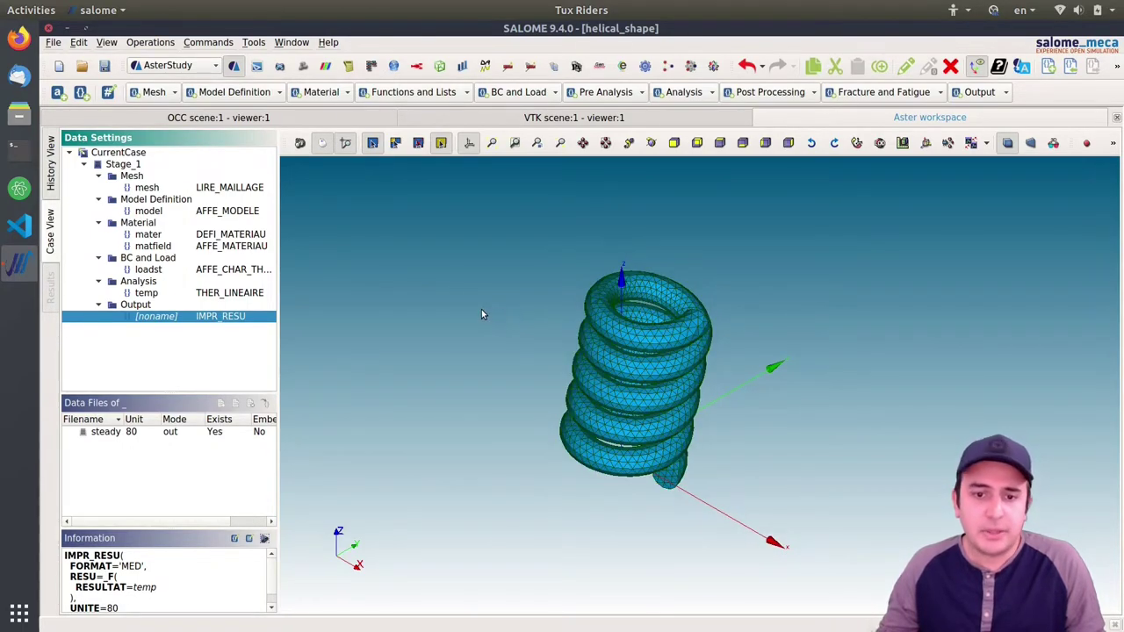
{"action": "right_click_drag", "start_coordinate": [549, 326], "coordinate": [544, 304], "text": "ctrl"}
{"action": "left_click", "coordinate": [434, 96]}
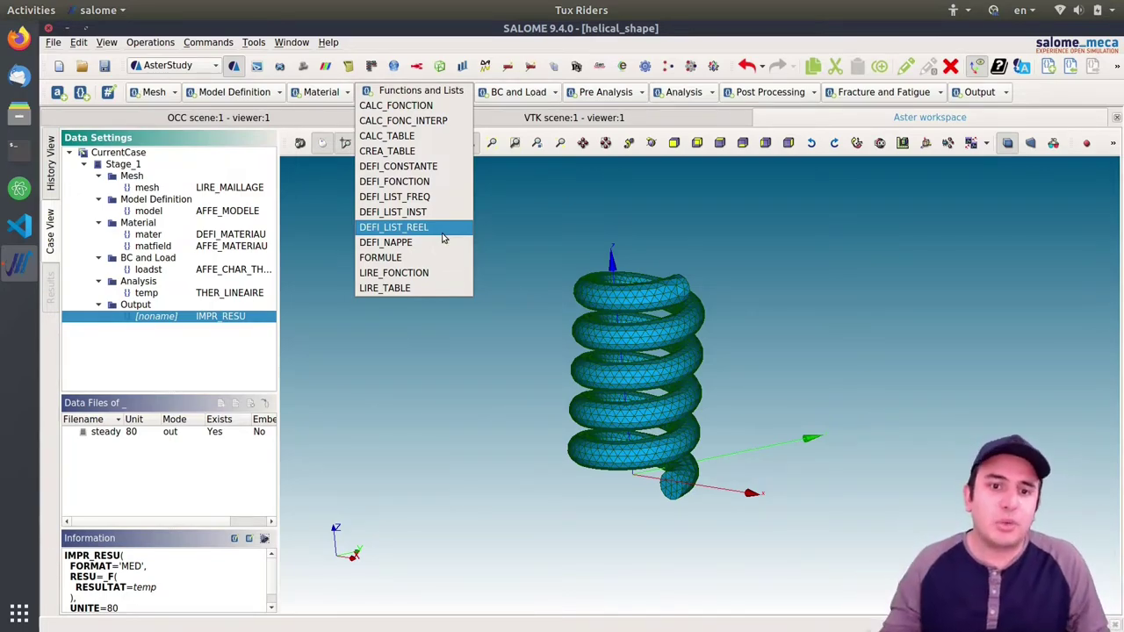
{"action": "left_click", "coordinate": [495, 232]}
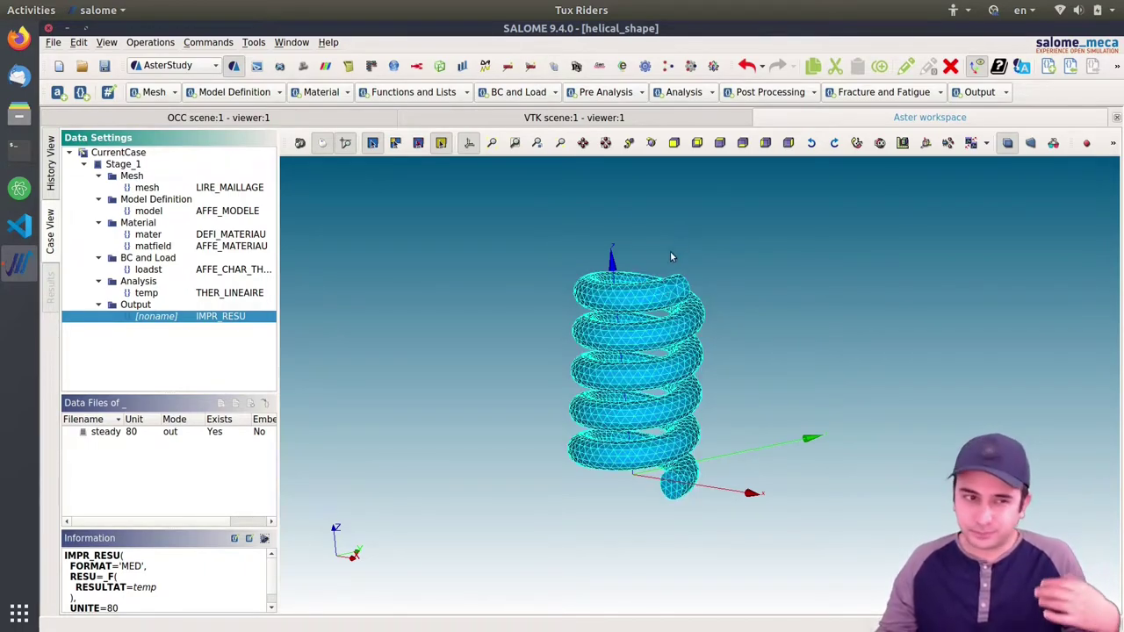
Delete Stage_1 from the case, confirming with Yes
{"action": "right_click", "coordinate": [125, 164]}
{"action": "key", "text": "Escape"}
{"action": "key", "text": "Delete"}
{"action": "left_click", "coordinate": [683, 356]}
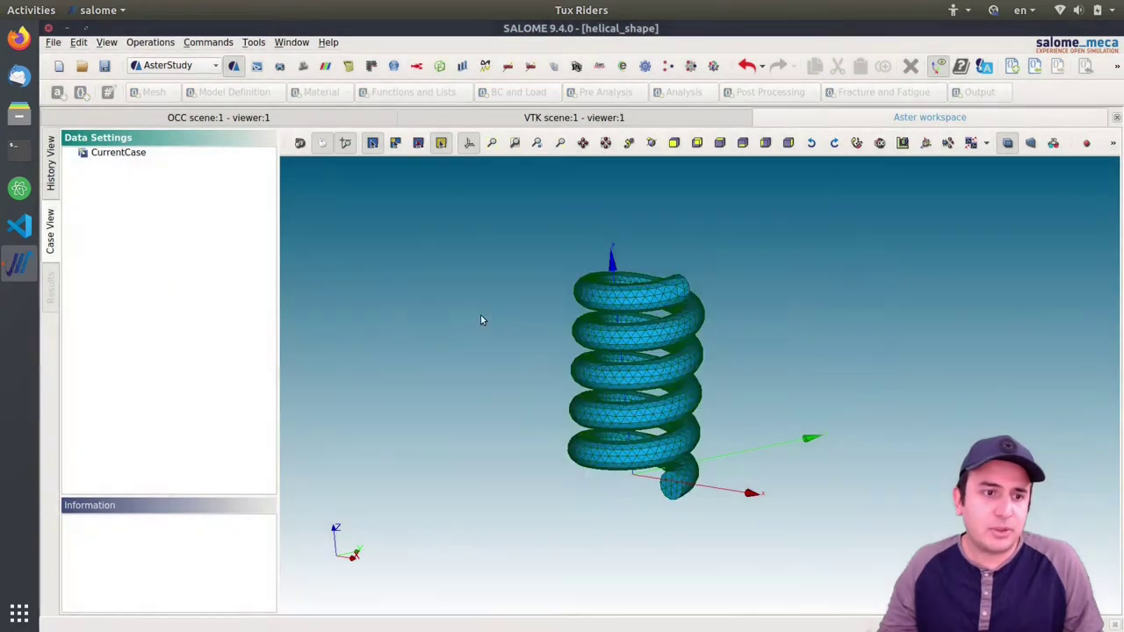
Add a stage with the Thermo-mechanical analysis assistant from the Operations menu
{"action": "left_click", "coordinate": [137, 153]}
{"action": "left_click", "coordinate": [150, 42]}
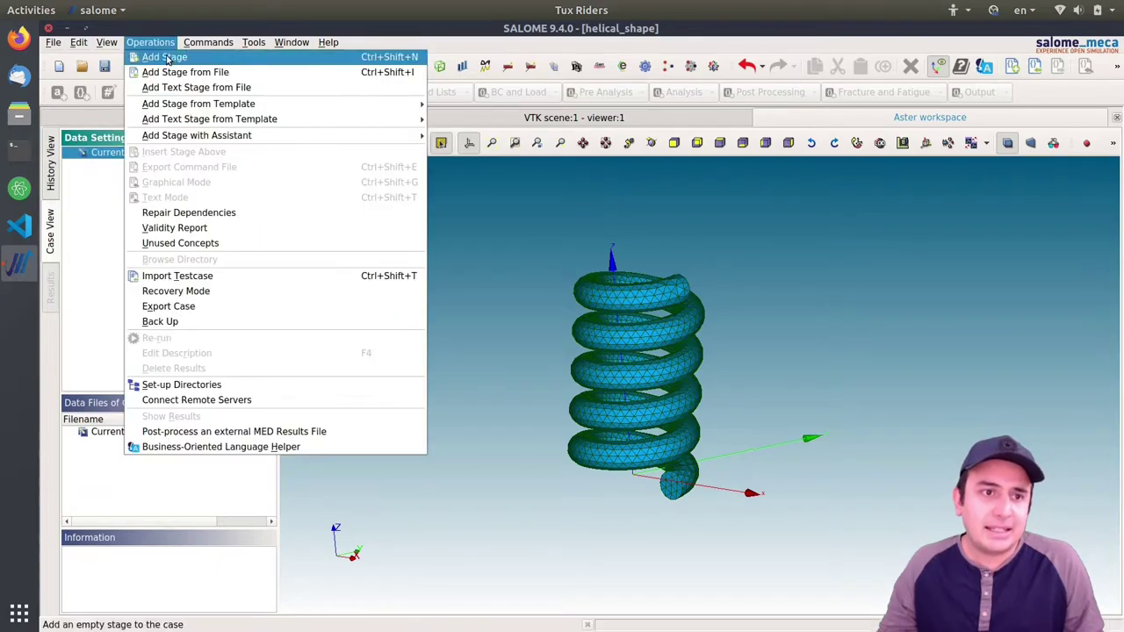
{"action": "mouse_move", "coordinate": [369, 136]}
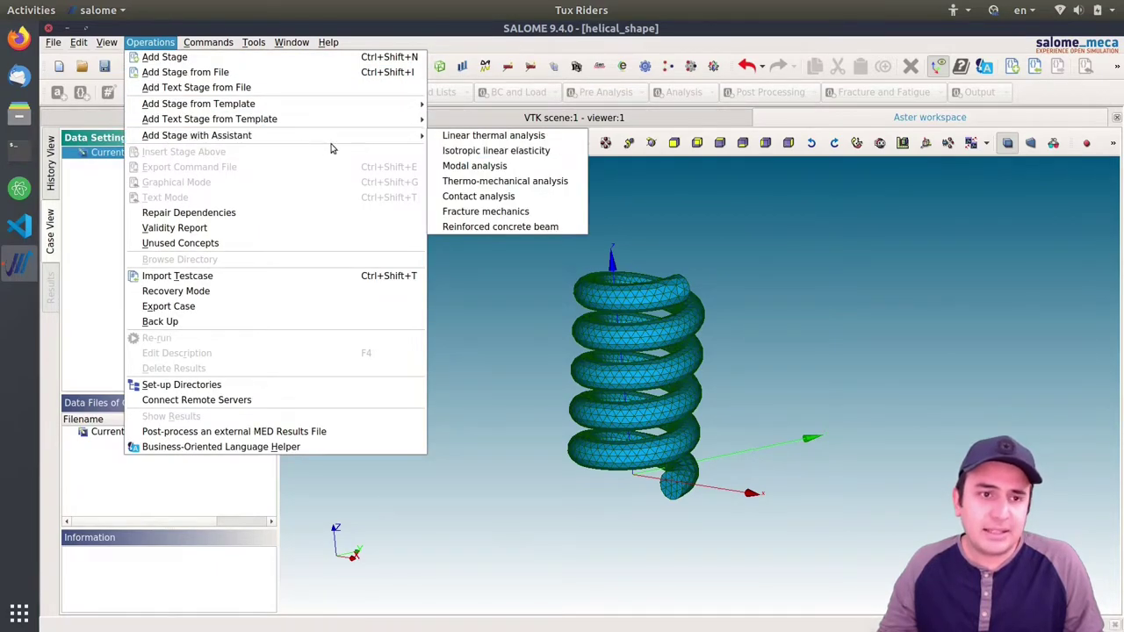
{"action": "left_click", "coordinate": [551, 182]}
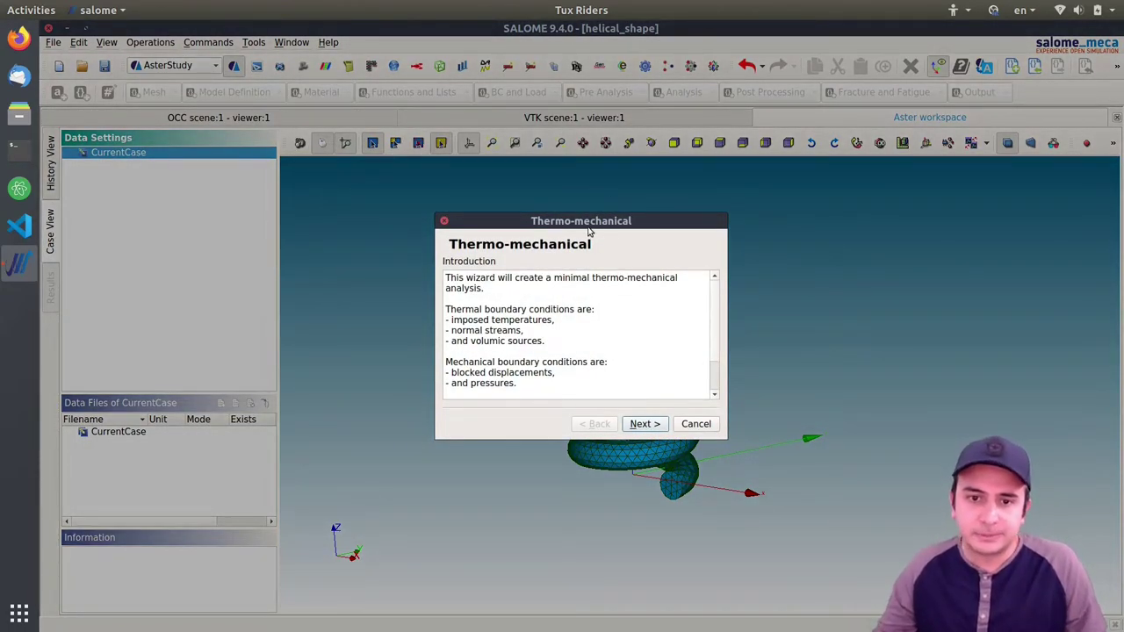
Advance the wizard past the introduction, accepting Mesh_1 as input mesh and the thermal model
{"action": "left_click", "coordinate": [651, 428]}
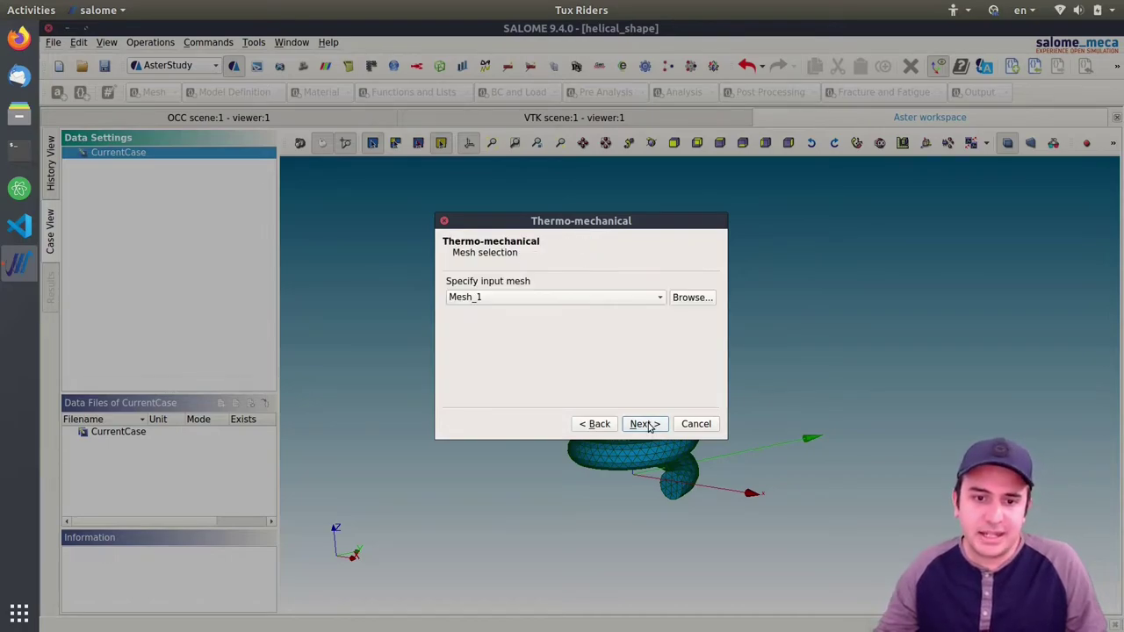
{"action": "left_click", "coordinate": [648, 427]}
{"action": "left_click", "coordinate": [649, 427]}
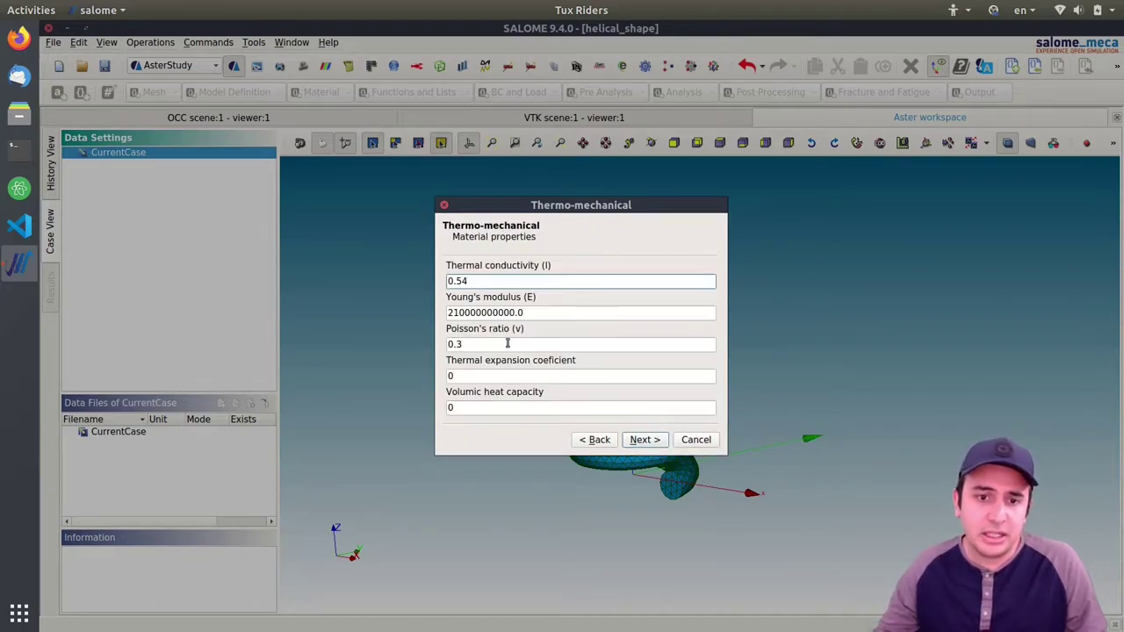
Check conductivity 0.54 and Young's modulus 210000000000.0, then select the thermal expansion coefficient to replace it
{"action": "double_click", "coordinate": [476, 283]}
{"action": "left_click", "coordinate": [516, 309]}
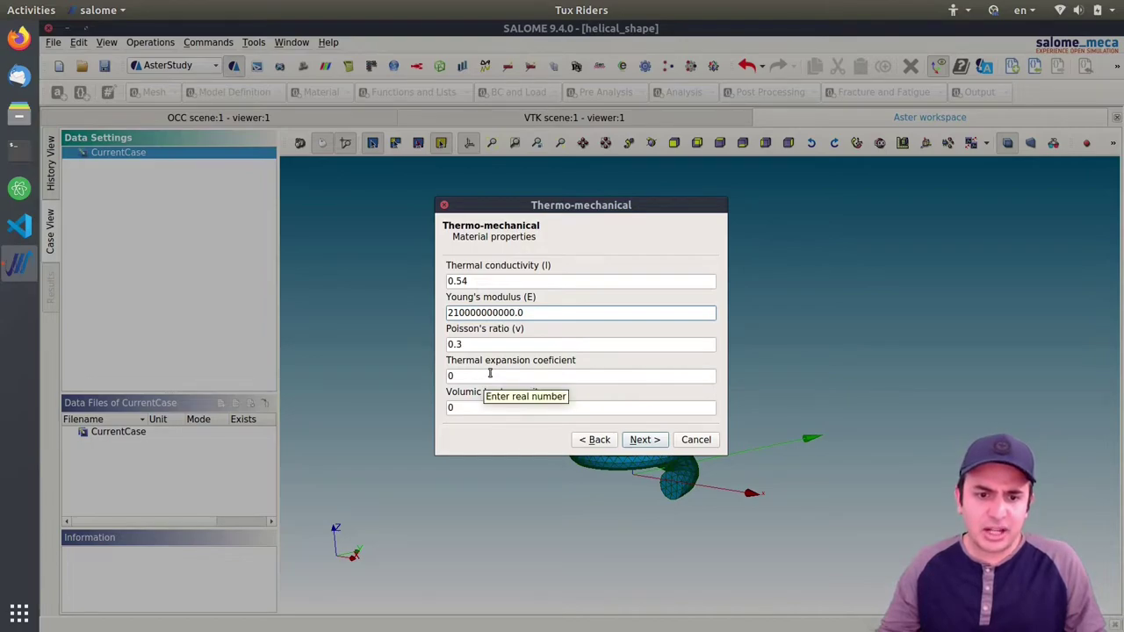
{"action": "double_click", "coordinate": [462, 378]}
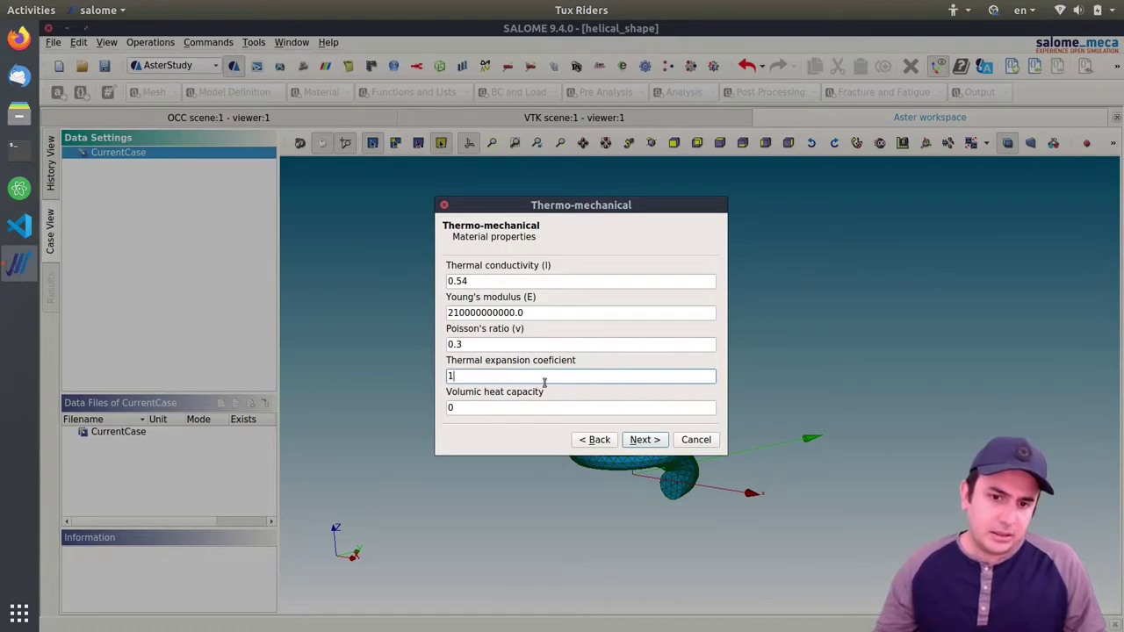
{"action": "left_click_drag", "start_coordinate": [479, 374], "coordinate": [374, 377]}
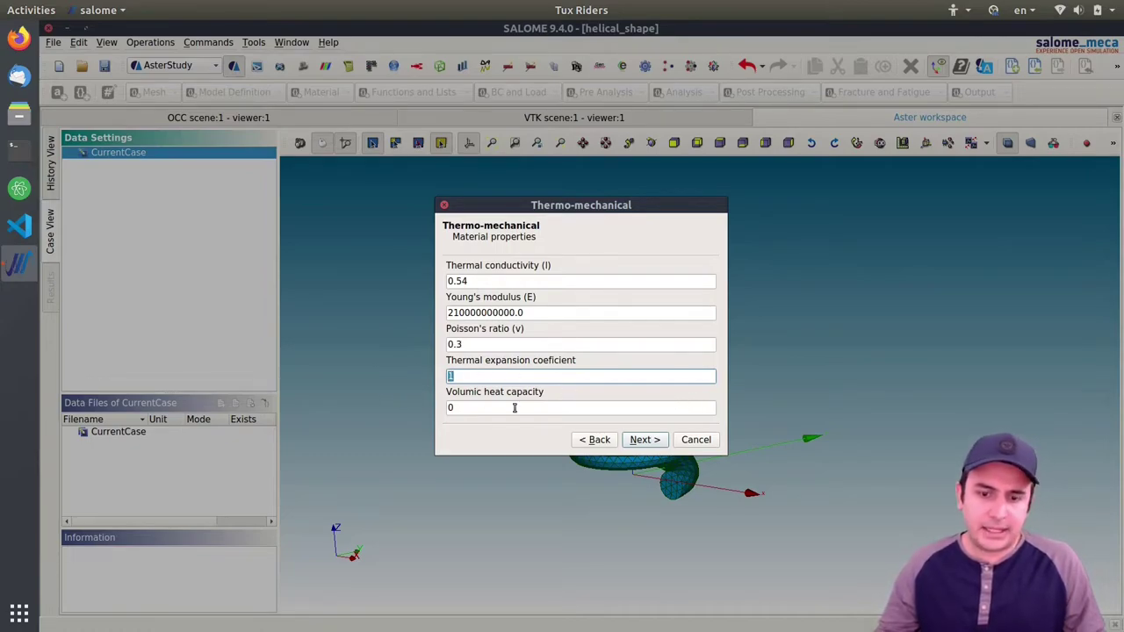
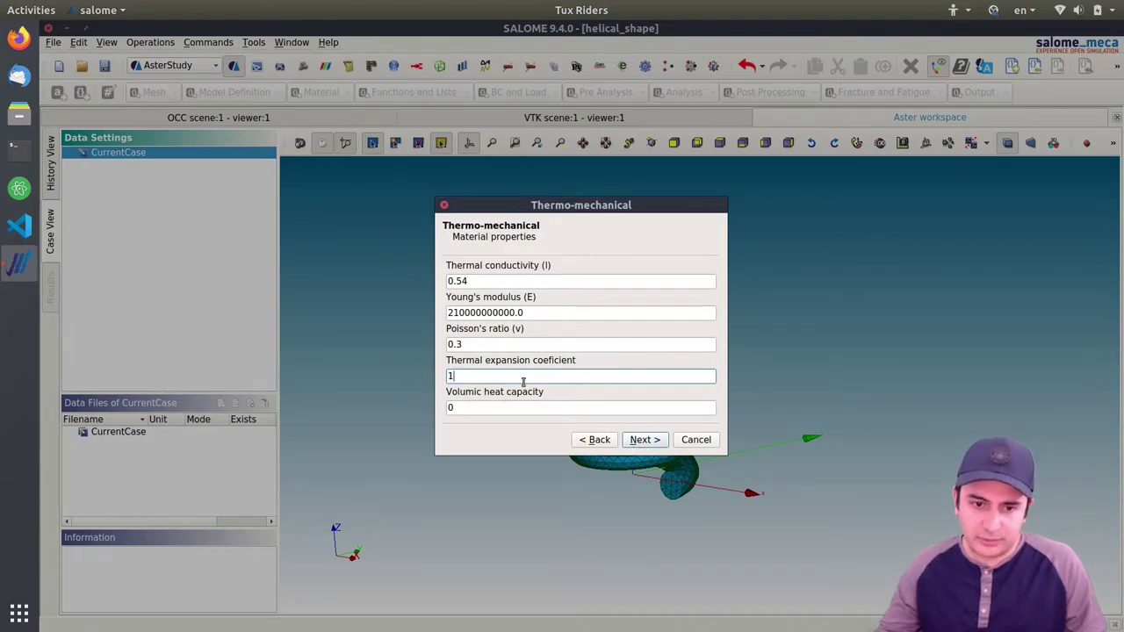
Impose a temperature of 293 on the In group
{"action": "left_click", "coordinate": [643, 439]}
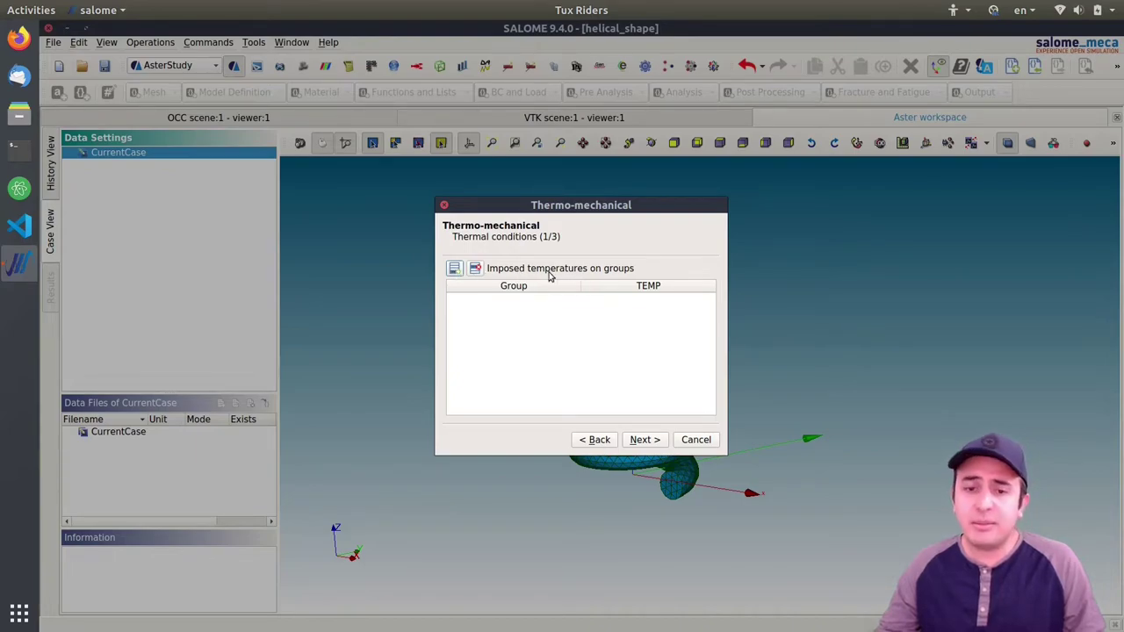
{"action": "left_click", "coordinate": [454, 268]}
{"action": "double_click", "coordinate": [514, 303]}
{"action": "left_click", "coordinate": [515, 277]}
{"action": "left_click", "coordinate": [633, 395]}
{"action": "double_click", "coordinate": [595, 305]}
{"action": "type", "text": "293"}
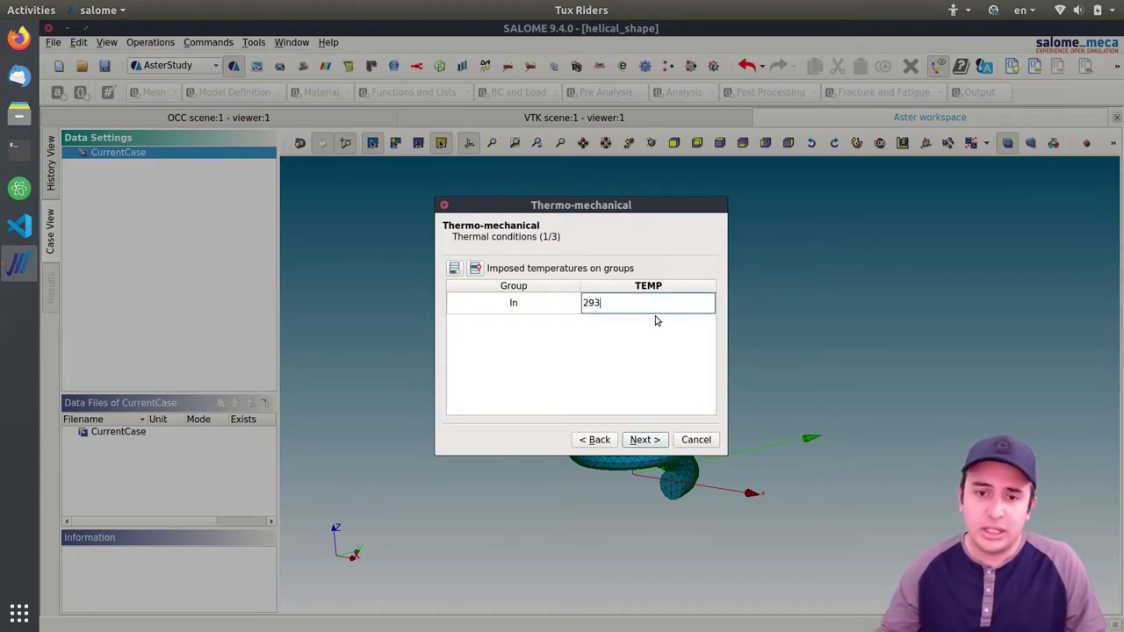
{"action": "key", "text": "Return"}
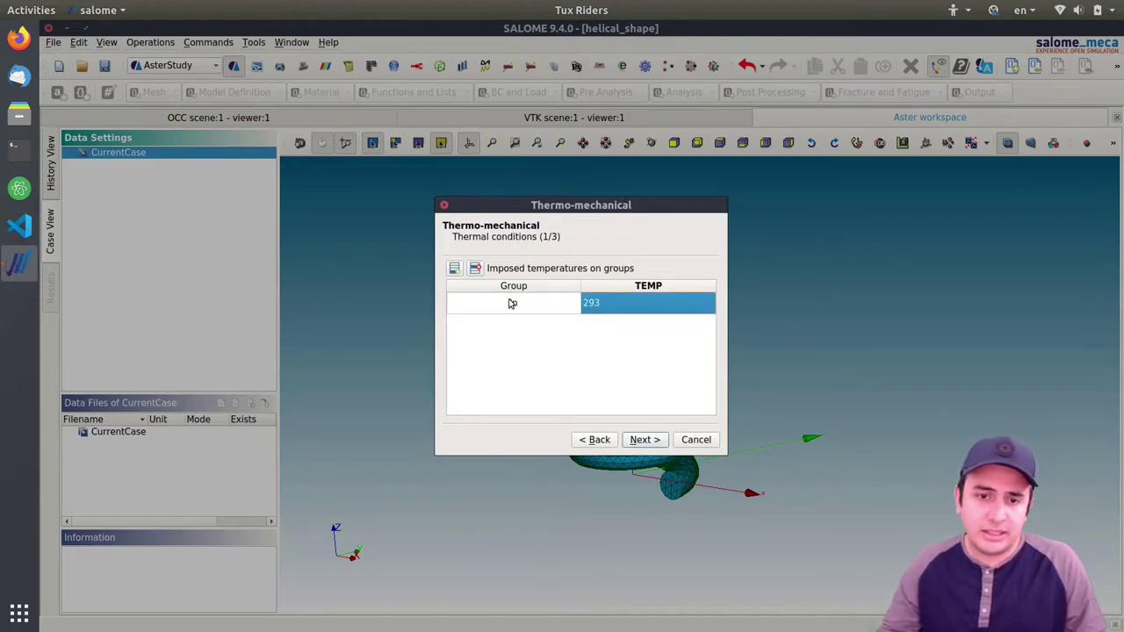
Impose a temperature of 253 on the Wall group and move to the next thermal page
{"action": "left_click", "coordinate": [454, 268]}
{"action": "left_click", "coordinate": [507, 325]}
{"action": "left_click", "coordinate": [517, 297]}
{"action": "left_click", "coordinate": [632, 394]}
{"action": "double_click", "coordinate": [618, 325]}
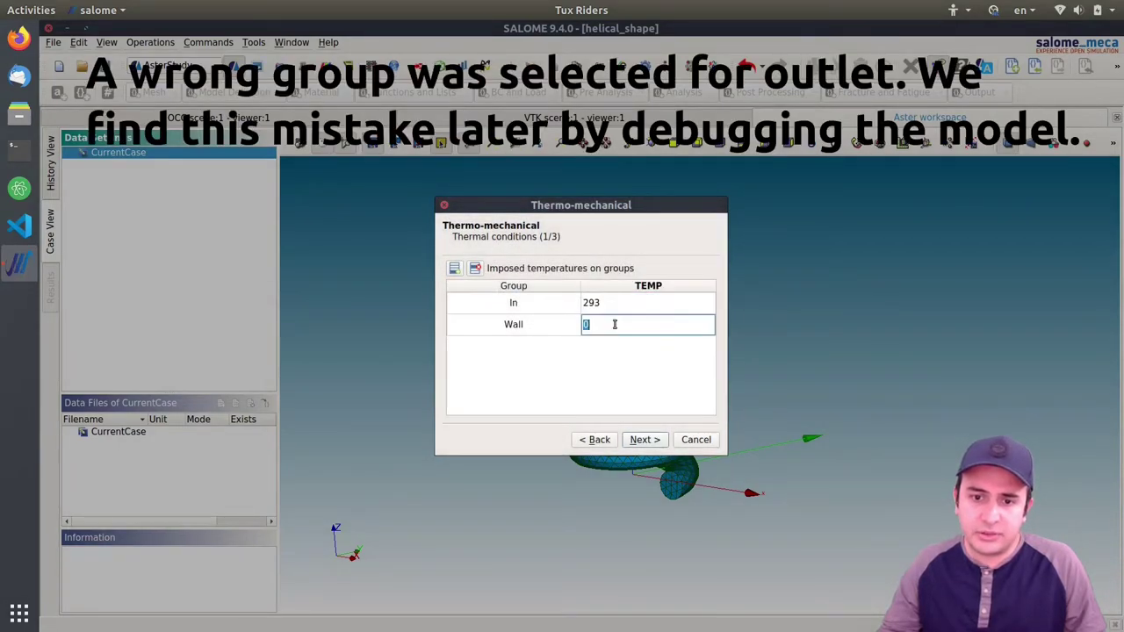
{"action": "type", "text": "253"}
{"action": "key", "text": "Return"}
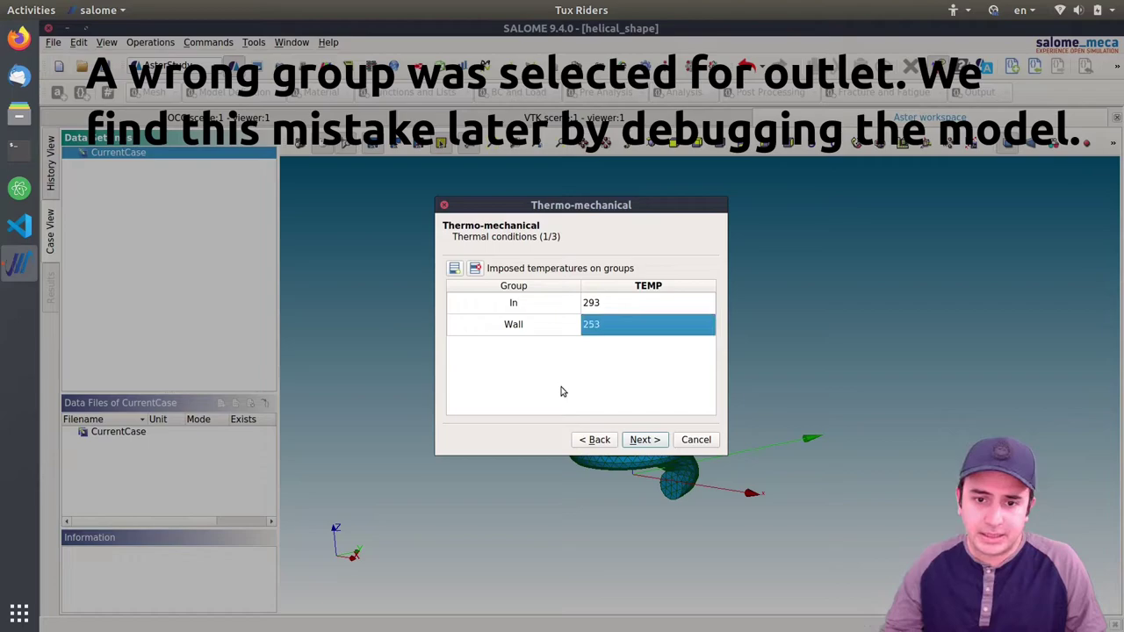
{"action": "left_click", "coordinate": [651, 446]}
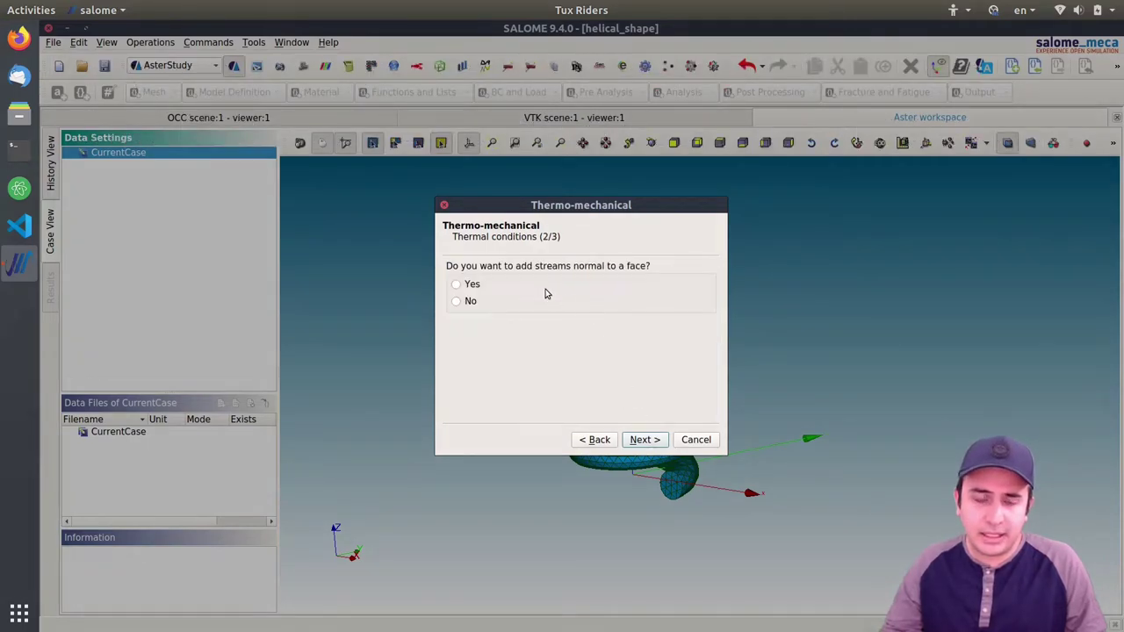
Skip face fluxes and volumic sources, and set the initial temperature to 273
{"action": "left_click", "coordinate": [465, 305]}
{"action": "left_click", "coordinate": [647, 448]}
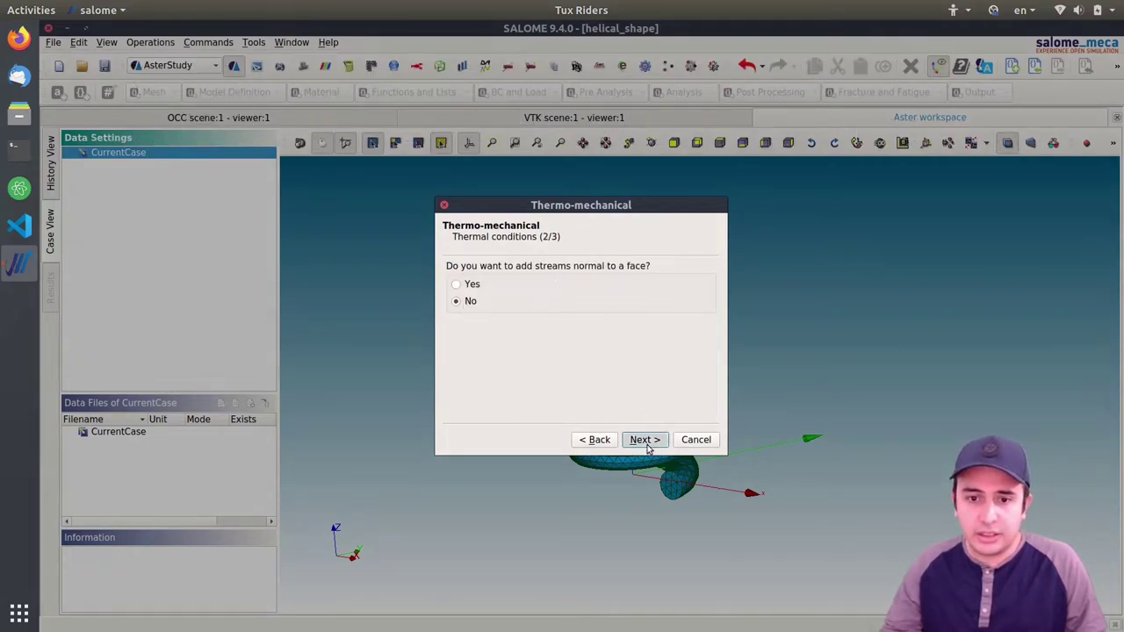
{"action": "left_click", "coordinate": [465, 303]}
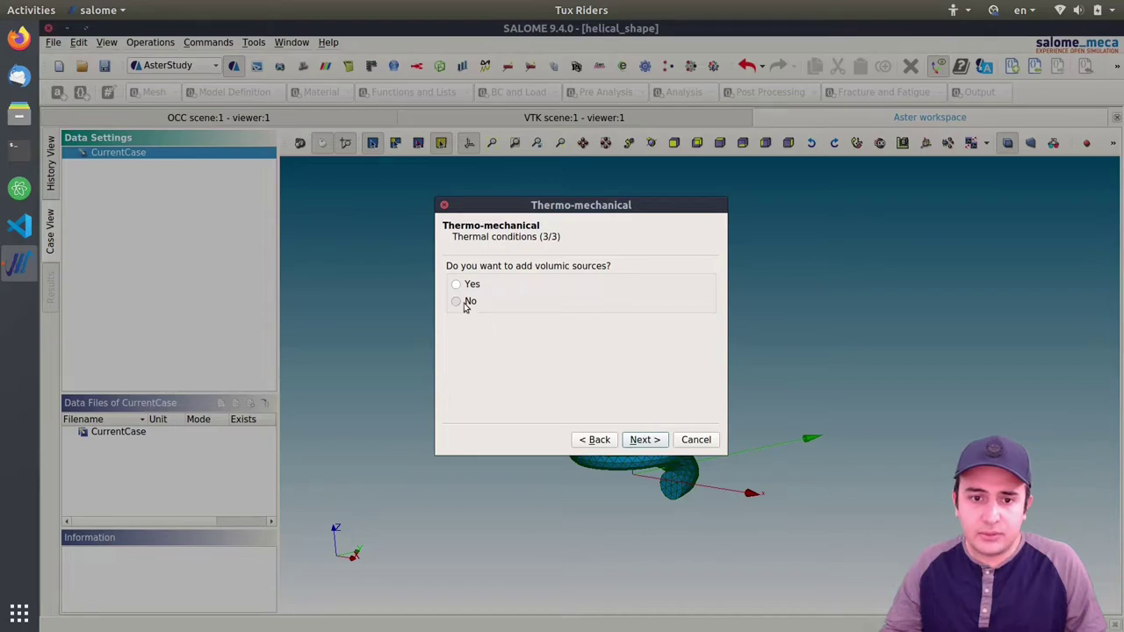
{"action": "left_click", "coordinate": [645, 444]}
{"action": "left_click_drag", "start_coordinate": [479, 281], "coordinate": [396, 277]}
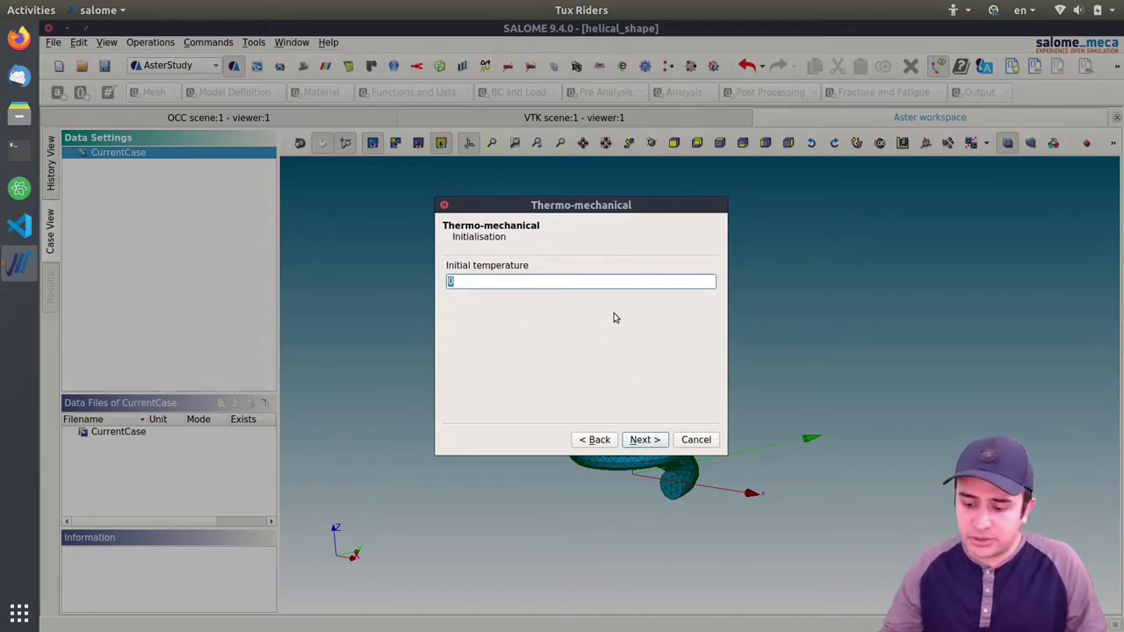
{"action": "type", "text": "273"}
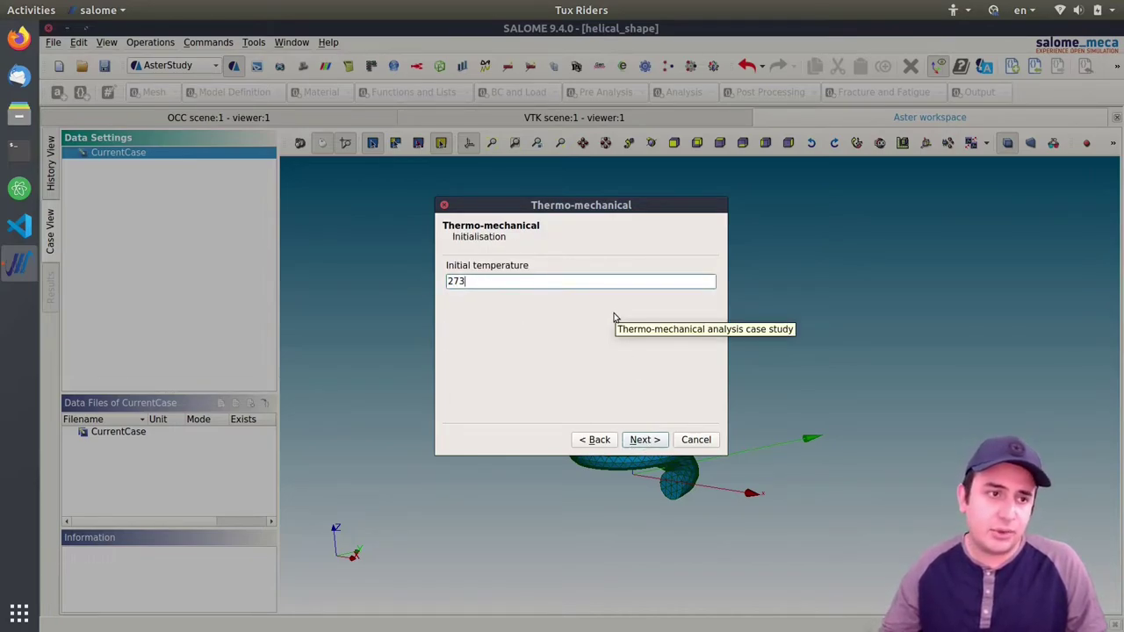
{"action": "left_click", "coordinate": [646, 443]}
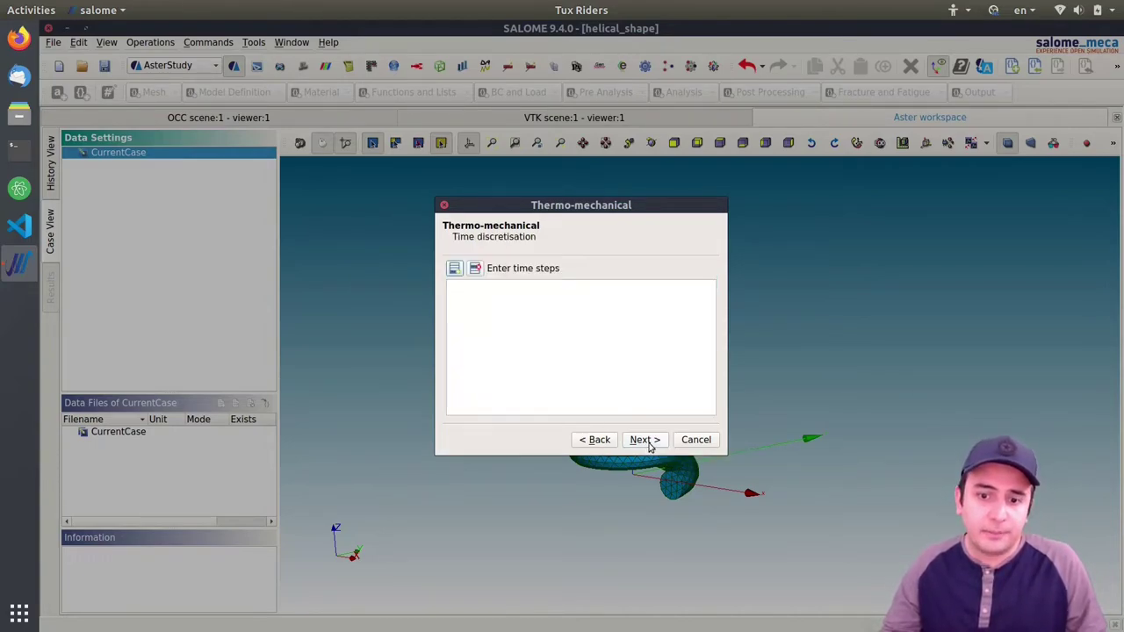
Define the time discretisation with time steps 0 and 1
{"action": "left_click", "coordinate": [456, 270]}
{"action": "left_click", "coordinate": [465, 288]}
{"action": "left_click", "coordinate": [466, 286]}
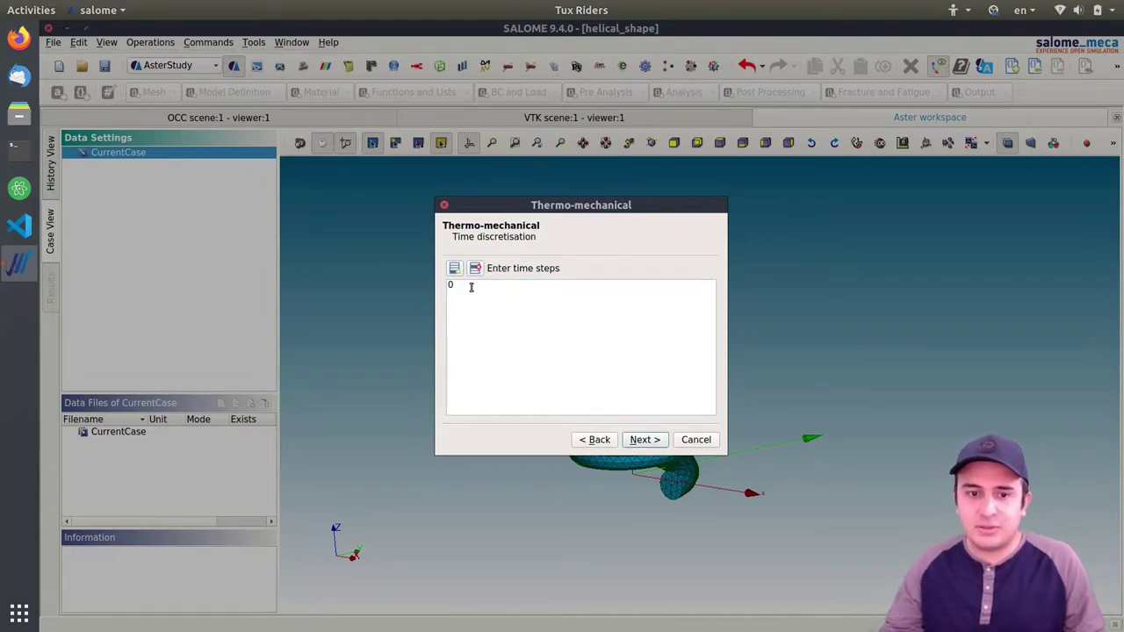
{"action": "left_click", "coordinate": [482, 306]}
{"action": "left_click", "coordinate": [453, 269]}
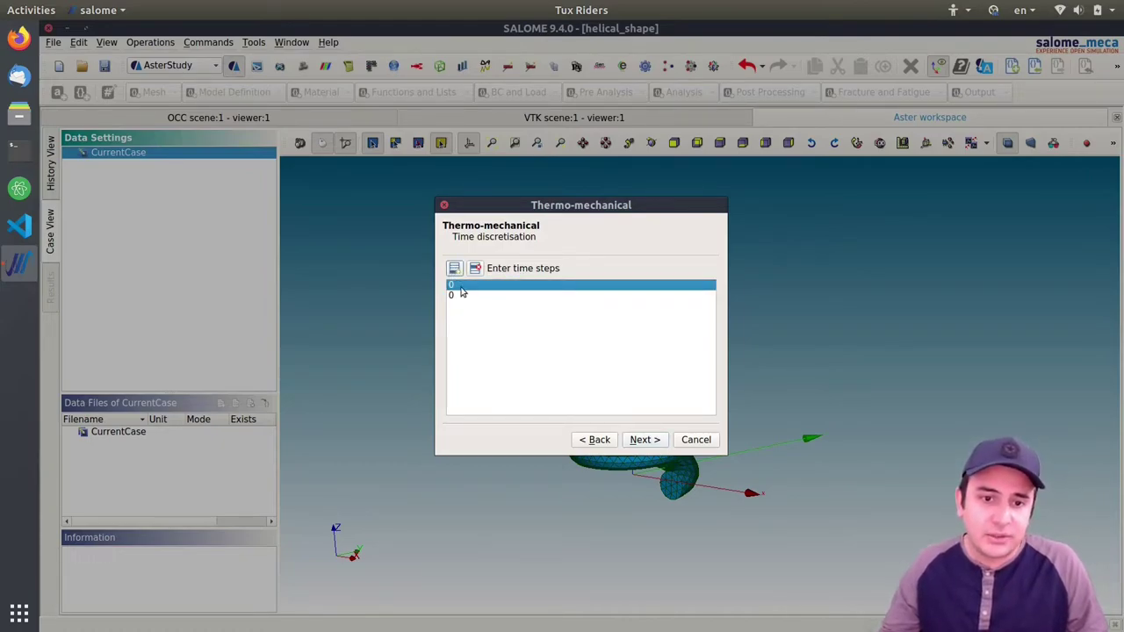
{"action": "double_click", "coordinate": [464, 294]}
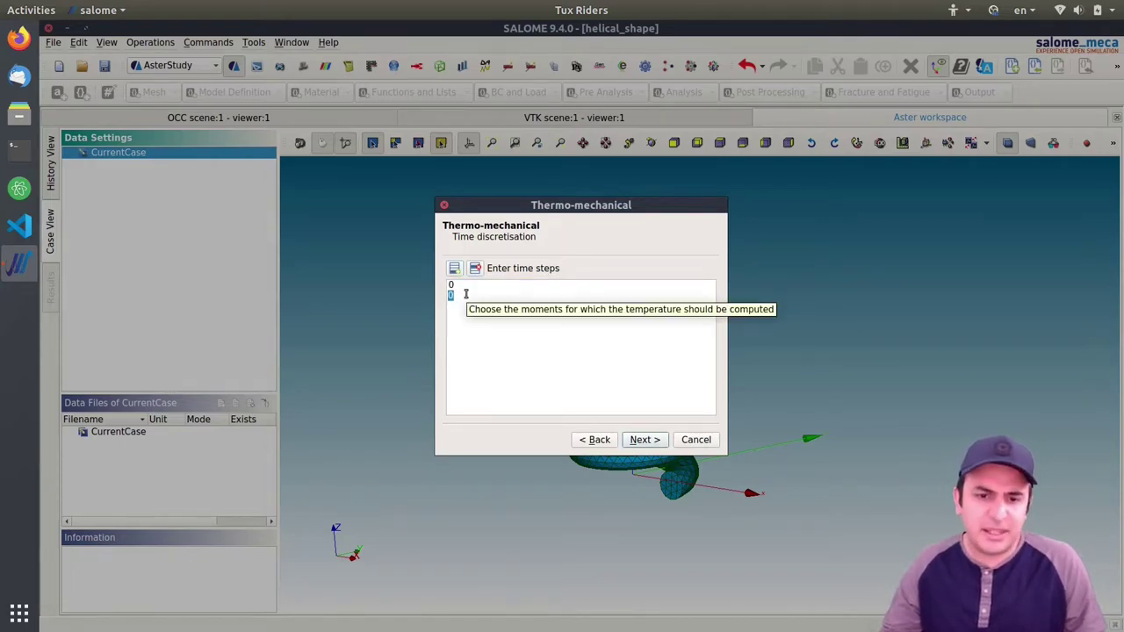
{"action": "left_click", "coordinate": [489, 357]}
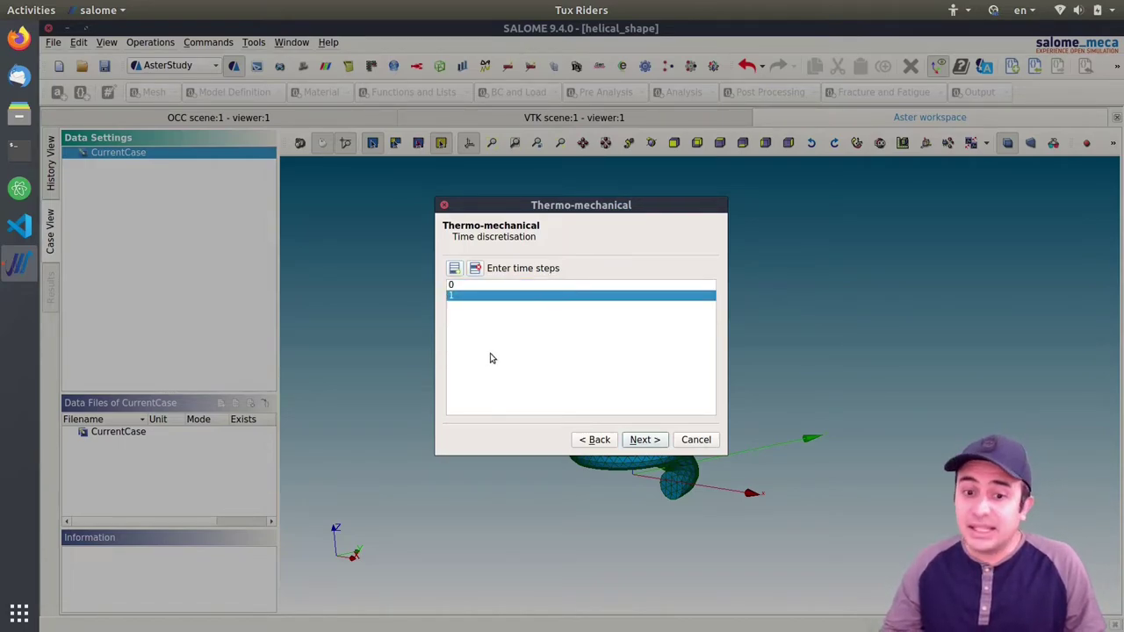
{"action": "left_click", "coordinate": [646, 439]}
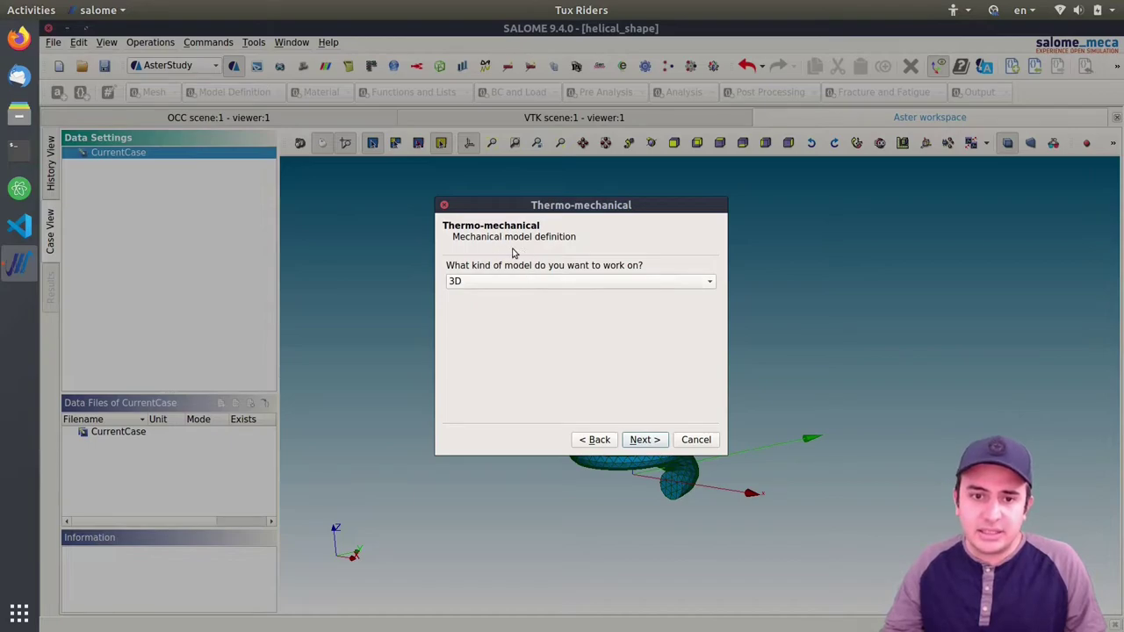
Keep the 3D model and fix DX, DY and DZ to 0 on the In group
{"action": "left_click", "coordinate": [641, 441]}
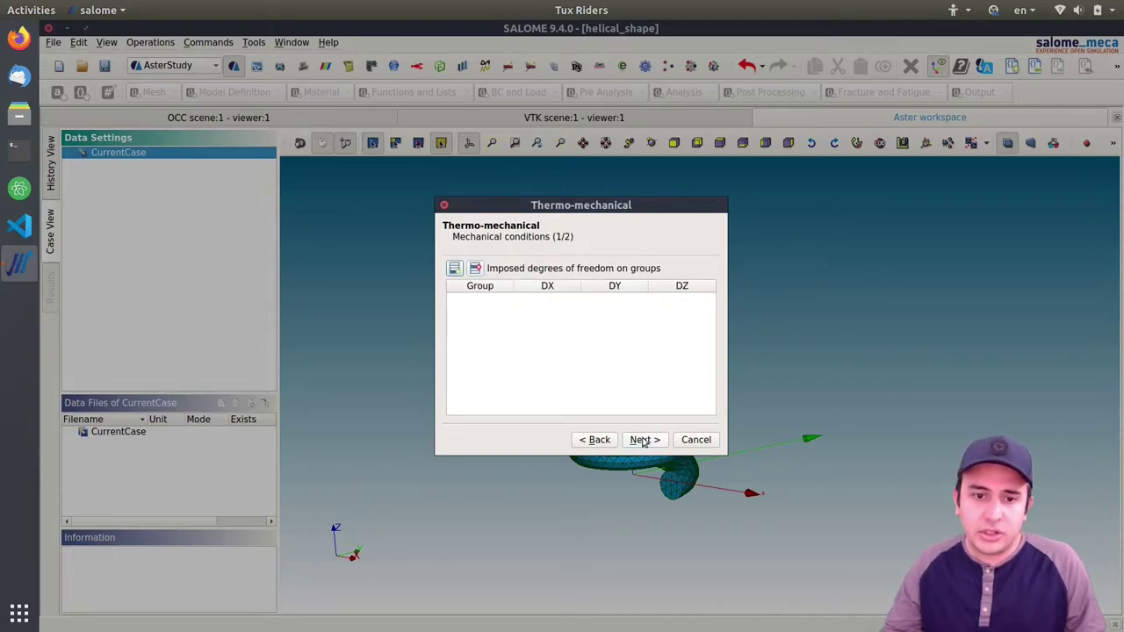
{"action": "left_click", "coordinate": [454, 268]}
{"action": "left_click", "coordinate": [478, 303]}
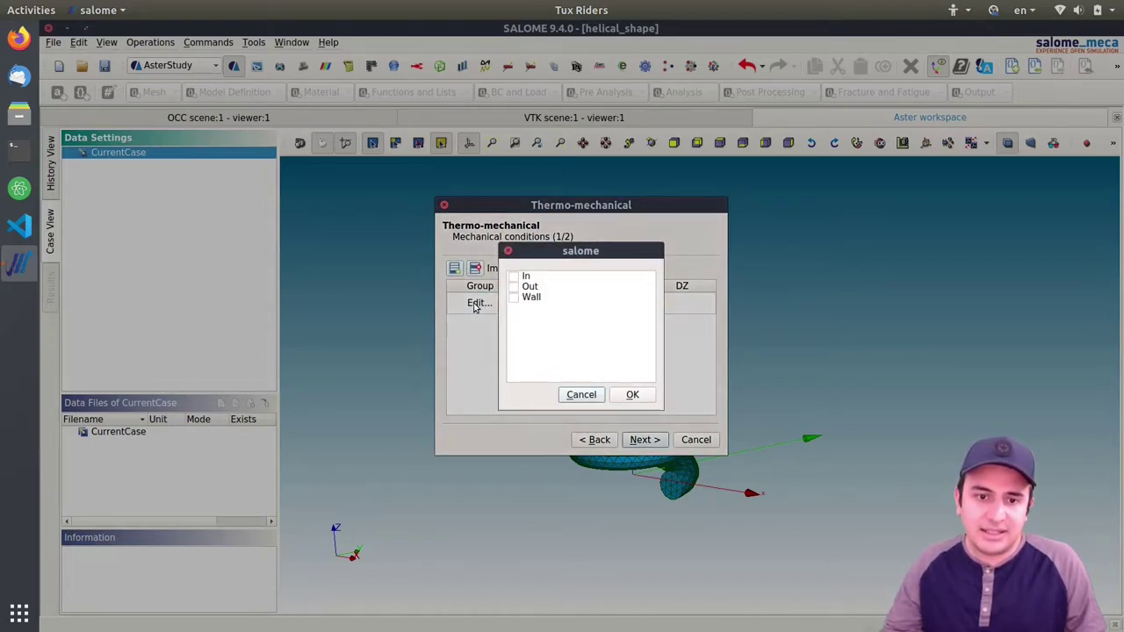
{"action": "left_click", "coordinate": [515, 278]}
{"action": "left_click", "coordinate": [637, 395]}
{"action": "double_click", "coordinate": [553, 301]}
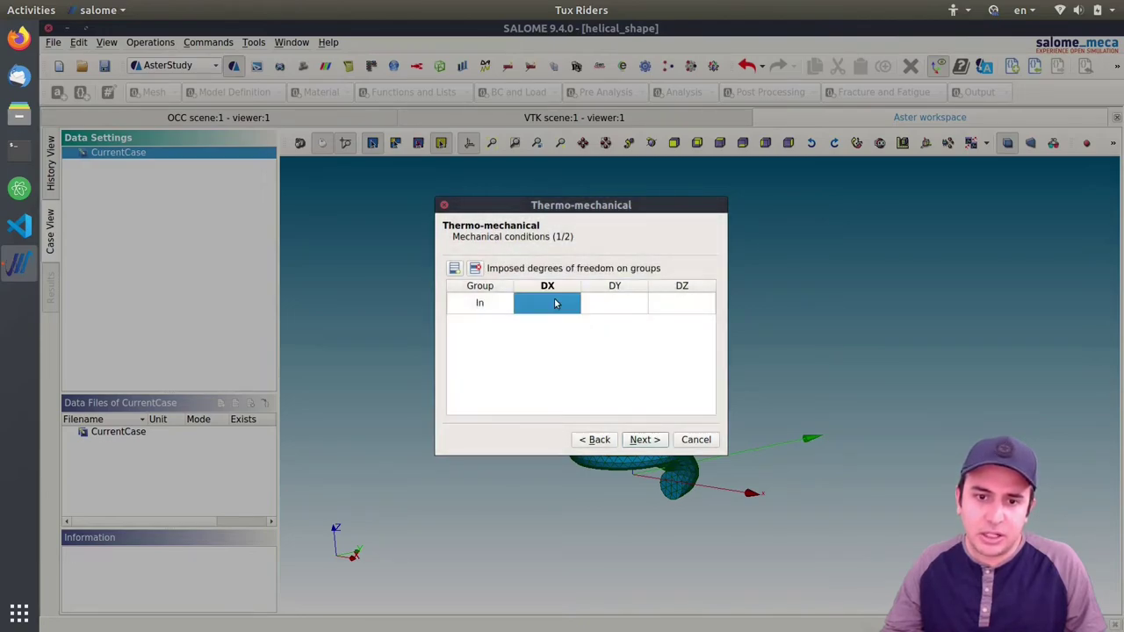
{"action": "type", "text": "0"}
{"action": "left_click", "coordinate": [591, 309]}
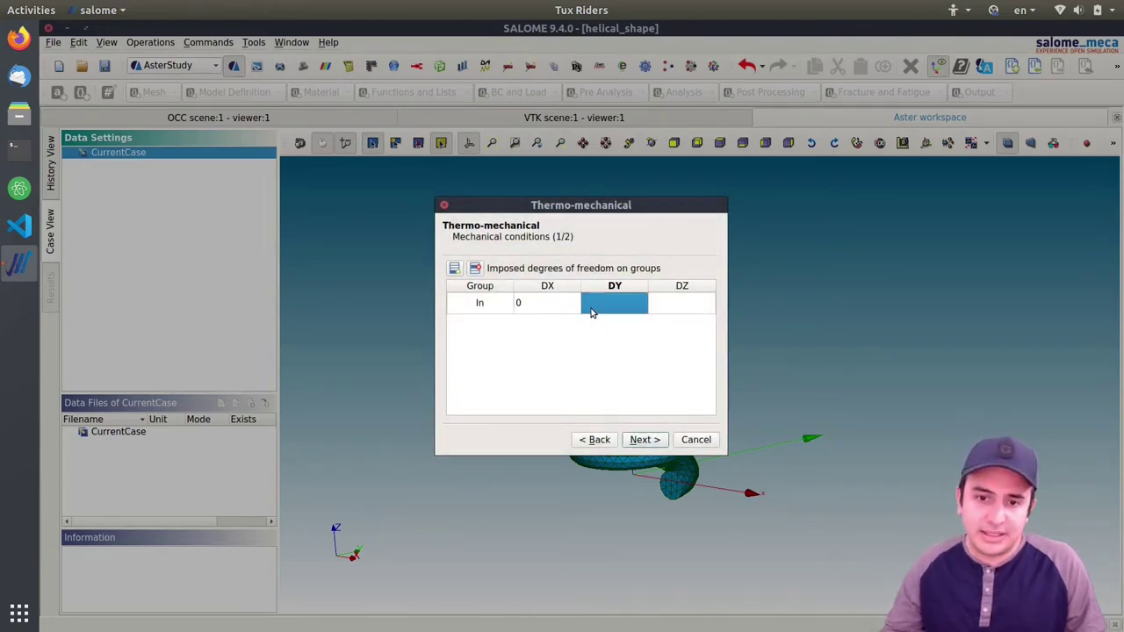
{"action": "type", "text": "0"}
{"action": "left_click", "coordinate": [668, 308]}
{"action": "type", "text": "0"}
{"action": "key", "text": "Return"}
{"action": "left_click", "coordinate": [645, 440]}
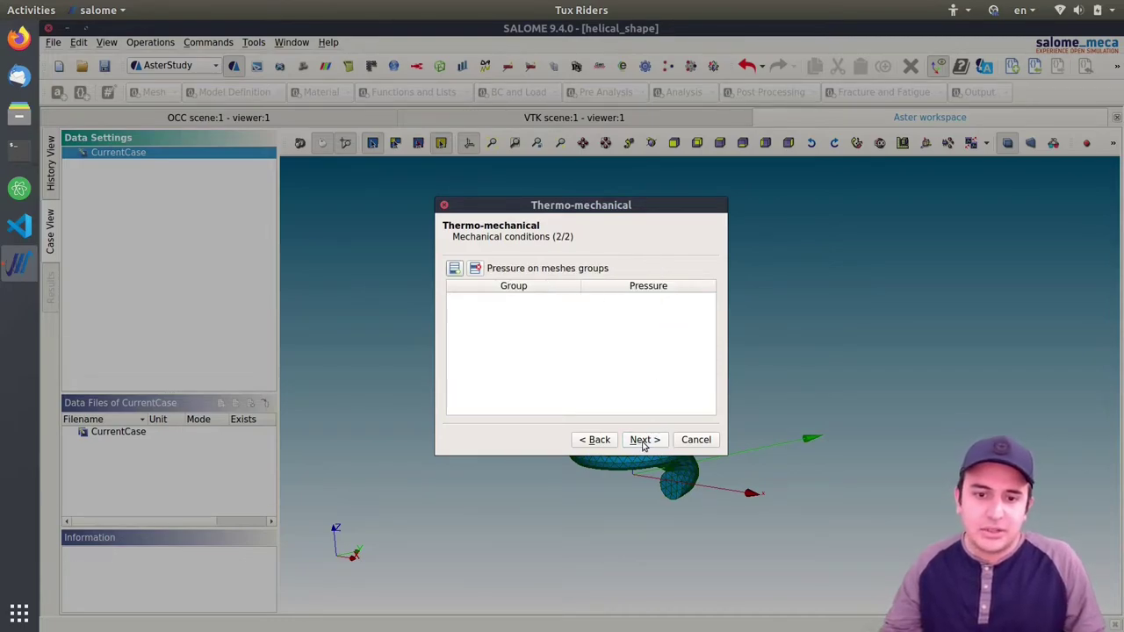
Apply a pressure of 0 on the Out group
{"action": "left_click", "coordinate": [643, 440]}
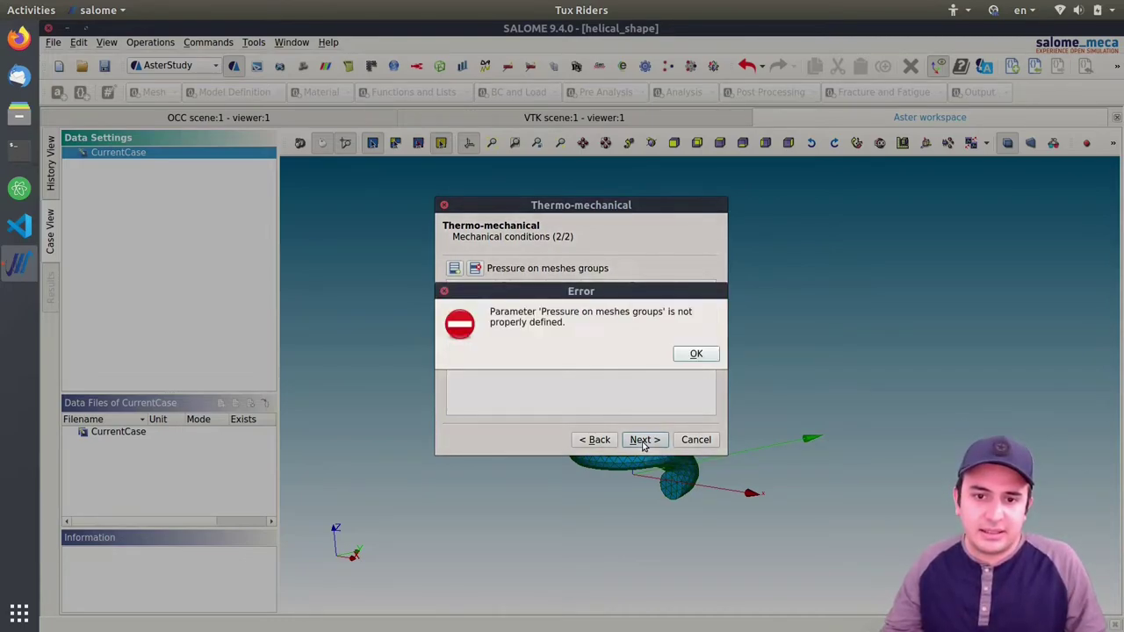
{"action": "left_click", "coordinate": [698, 354]}
{"action": "left_click", "coordinate": [455, 269]}
{"action": "left_click", "coordinate": [513, 303]}
{"action": "left_click", "coordinate": [514, 286]}
{"action": "left_click", "coordinate": [632, 394]}
{"action": "double_click", "coordinate": [593, 307]}
{"action": "left_click", "coordinate": [629, 369]}
Save results as 'transient' in Desktop/results and finish the wizard to create Stage_1
{"action": "left_click", "coordinate": [643, 439]}
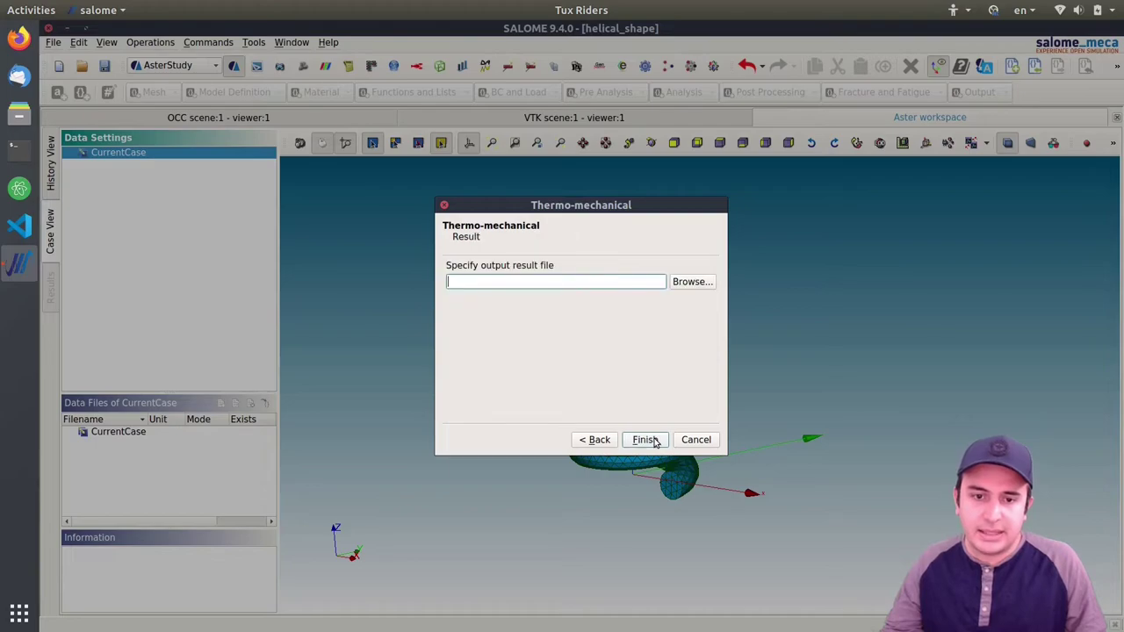
{"action": "left_click", "coordinate": [691, 281]}
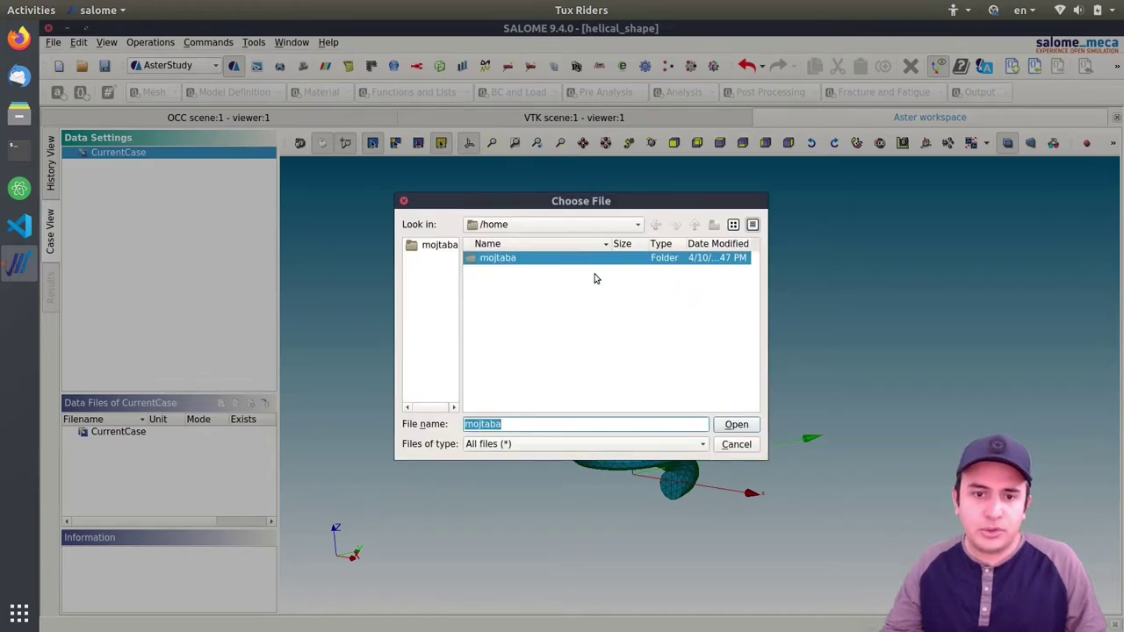
{"action": "double_click", "coordinate": [491, 260]}
{"action": "double_click", "coordinate": [497, 284]}
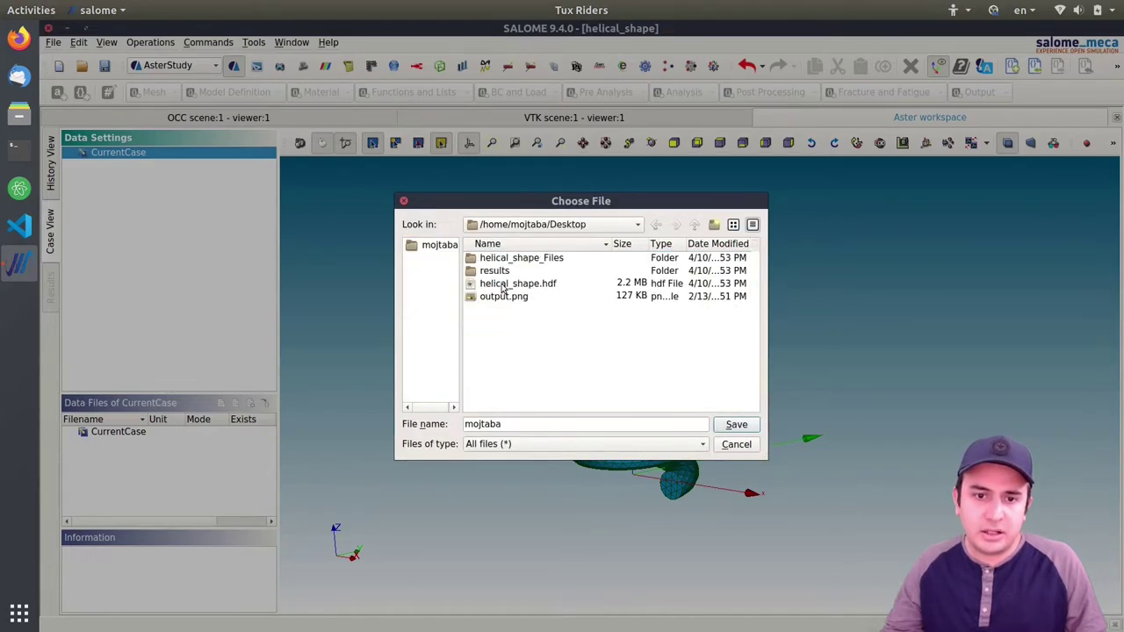
{"action": "double_click", "coordinate": [504, 271]}
{"action": "left_click_drag", "start_coordinate": [515, 426], "coordinate": [418, 424]}
{"action": "type", "text": "transient"}
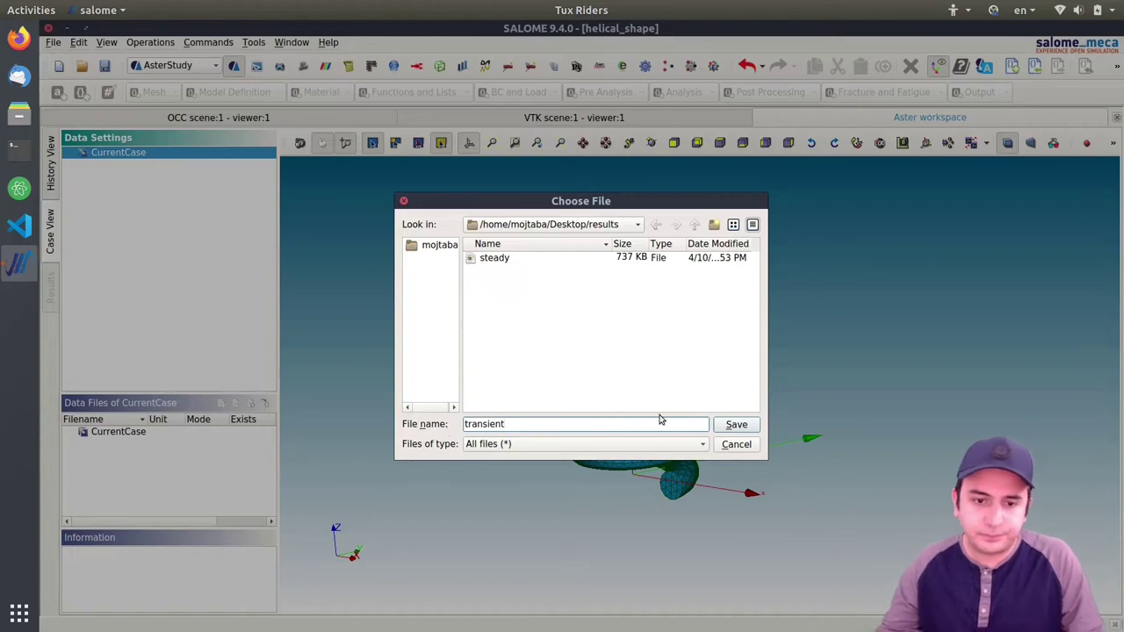
{"action": "left_click", "coordinate": [722, 425]}
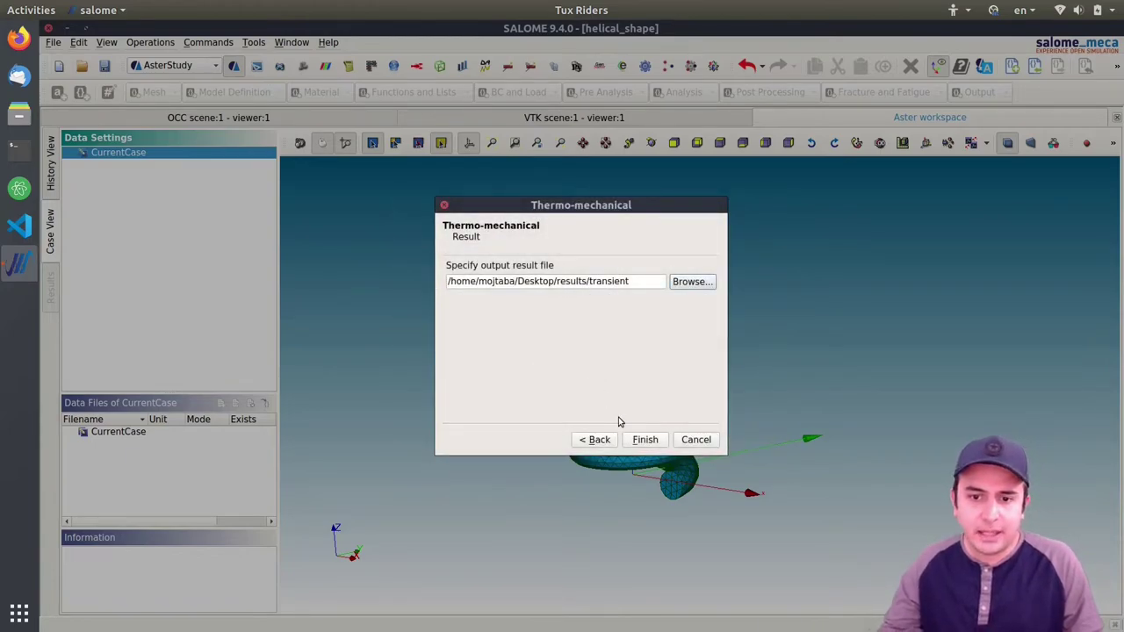
{"action": "left_click", "coordinate": [644, 439]}
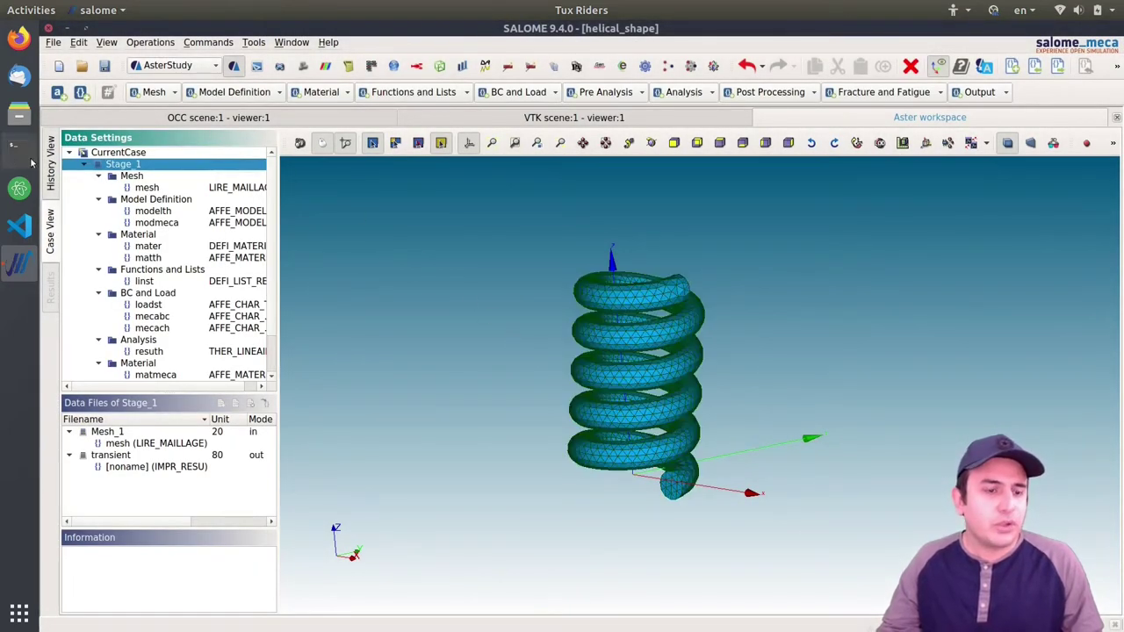
Inspect the mesh, modelth and modmeca commands, confirming modmeca uses the Mechanic phenomenon
{"action": "left_click_drag", "start_coordinate": [180, 392], "coordinate": [177, 412]}
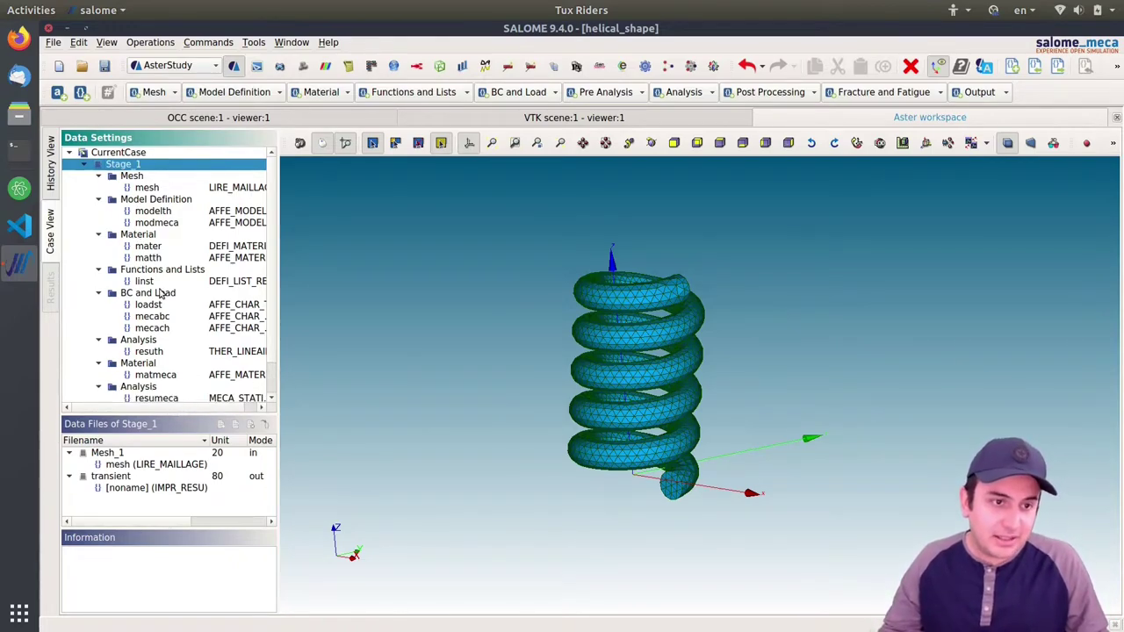
{"action": "double_click", "coordinate": [159, 189]}
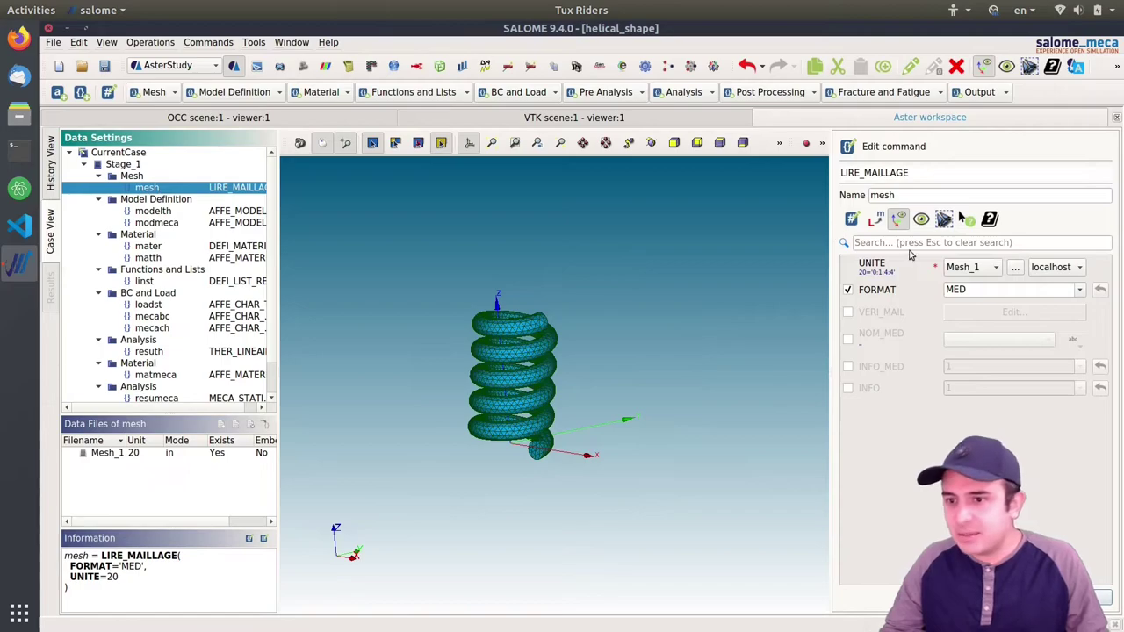
{"action": "double_click", "coordinate": [151, 211]}
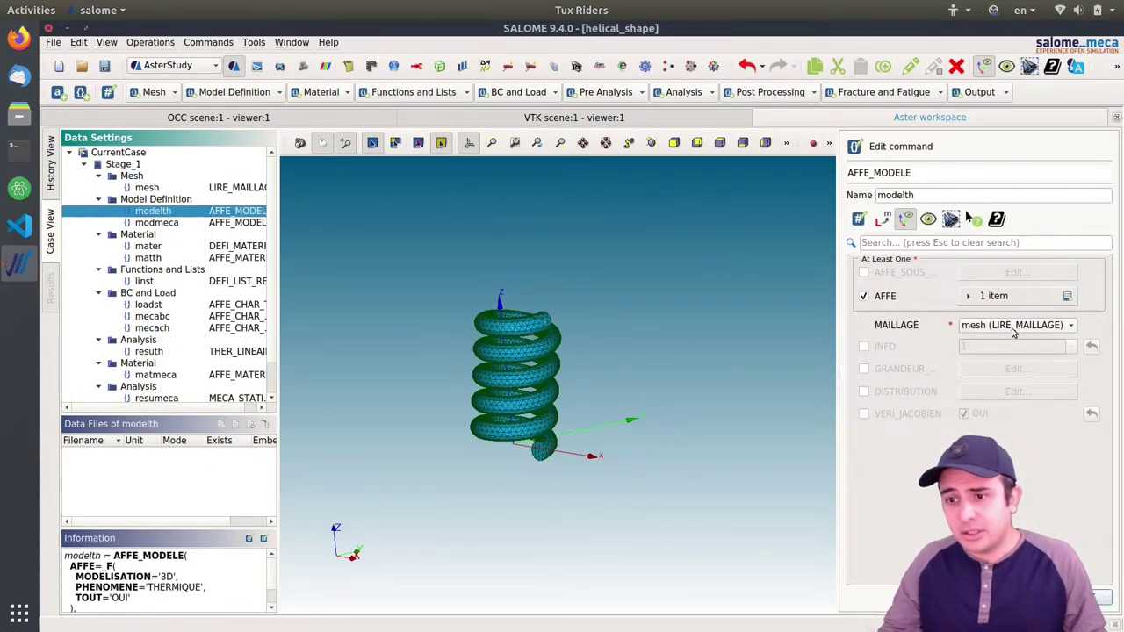
{"action": "left_click", "coordinate": [968, 299]}
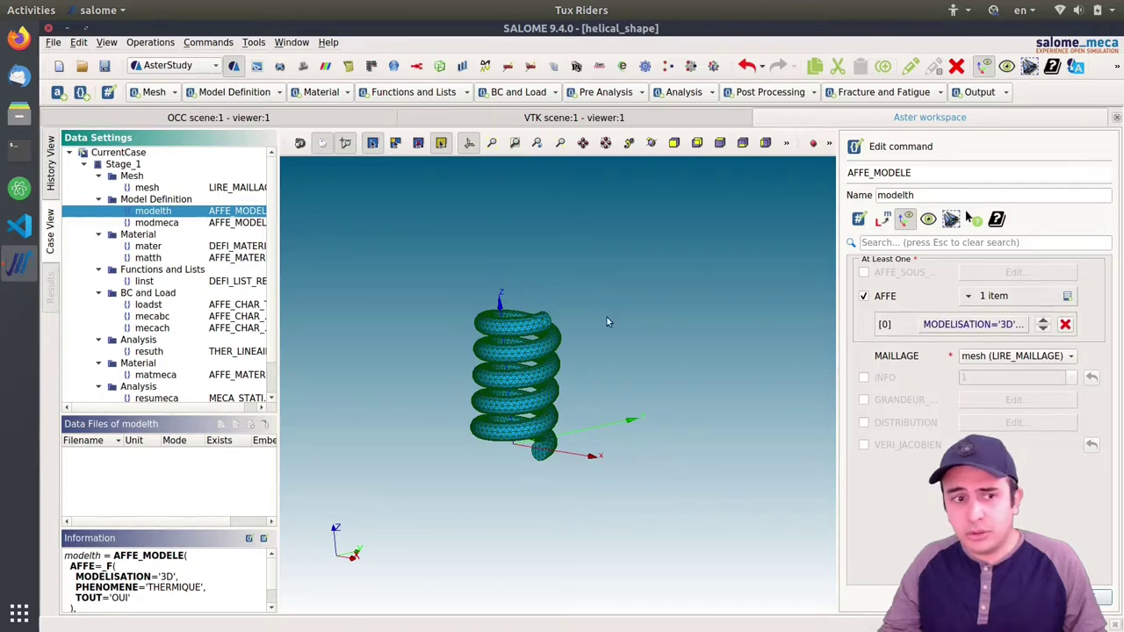
{"action": "left_click", "coordinate": [159, 225]}
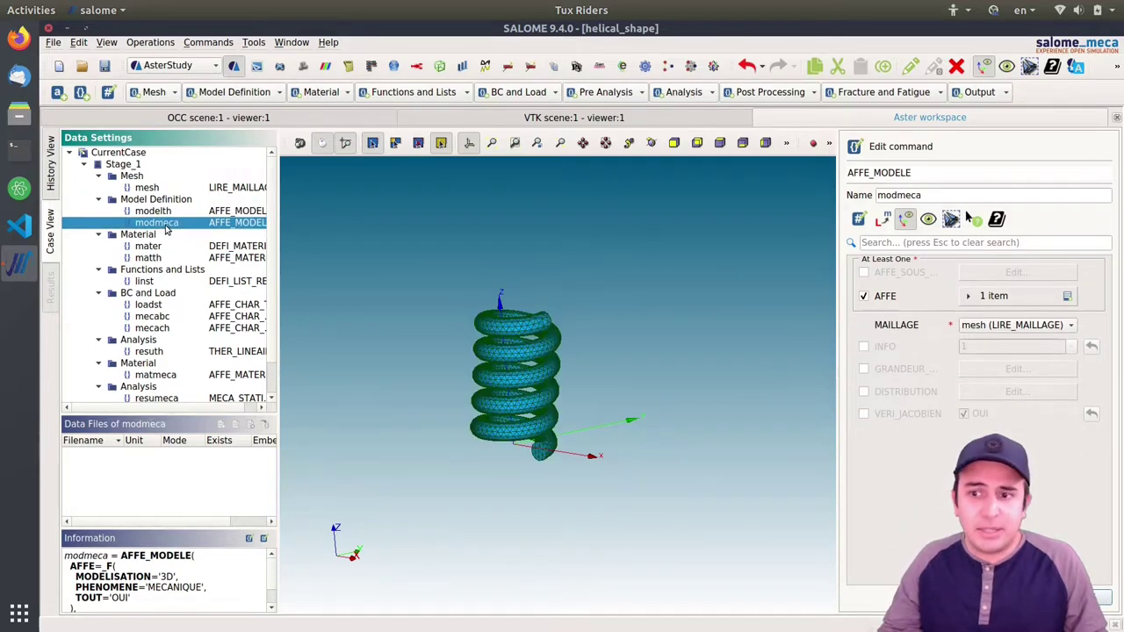
{"action": "left_click", "coordinate": [967, 296]}
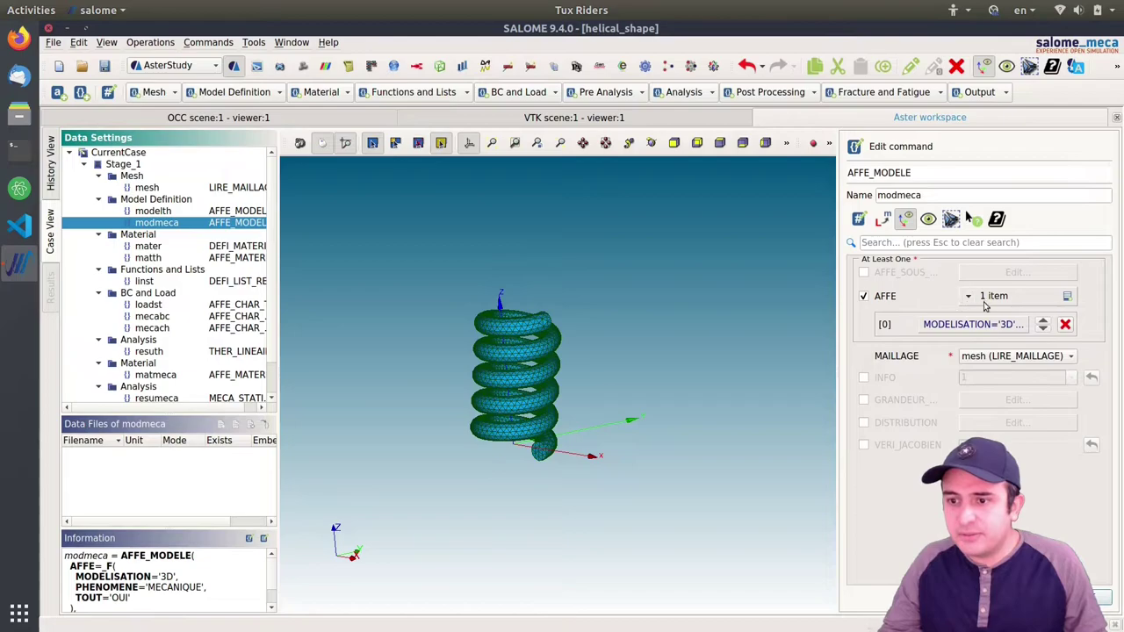
{"action": "left_click", "coordinate": [982, 325]}
{"action": "left_click", "coordinate": [1050, 320]}
{"action": "left_click", "coordinate": [1034, 416]}
{"action": "left_click", "coordinate": [881, 218]}
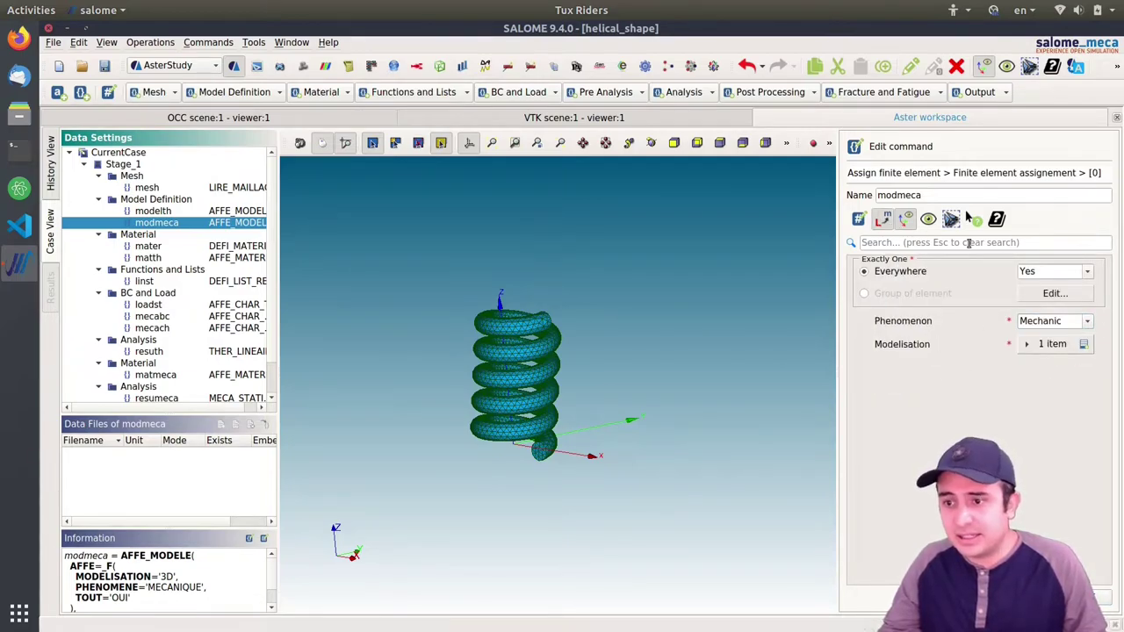
{"action": "left_click", "coordinate": [1088, 321]}
{"action": "left_click", "coordinate": [1041, 345]}
{"action": "left_click", "coordinate": [1084, 597]}
Delete the modmeca model command from Stage_1
{"action": "right_click", "coordinate": [157, 225]}
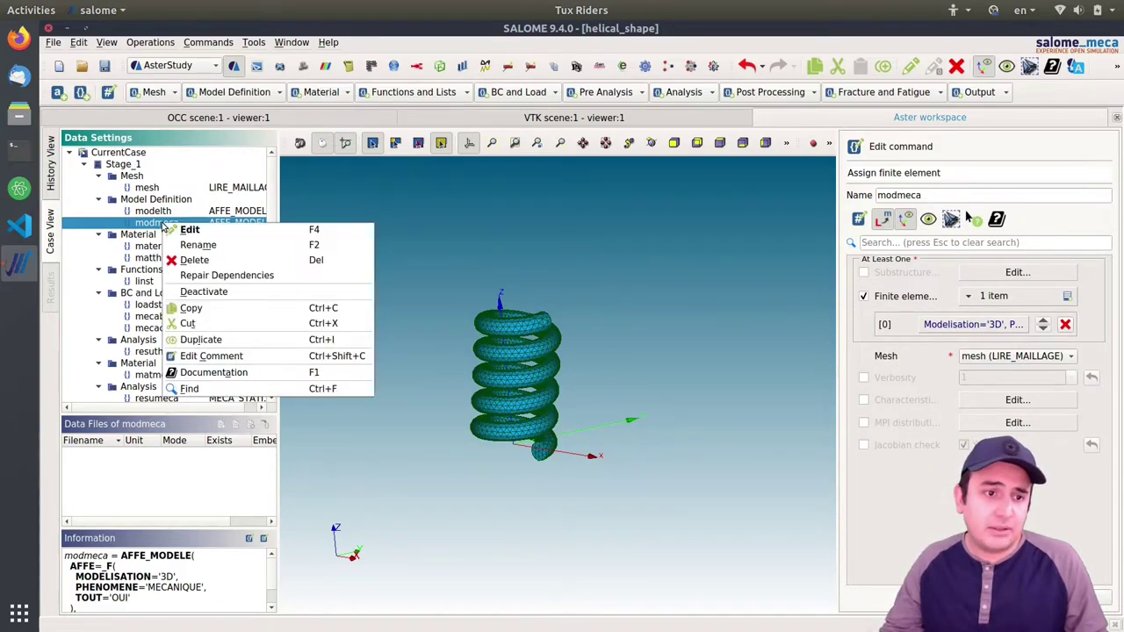
{"action": "left_click", "coordinate": [195, 258]}
{"action": "left_click", "coordinate": [684, 357]}
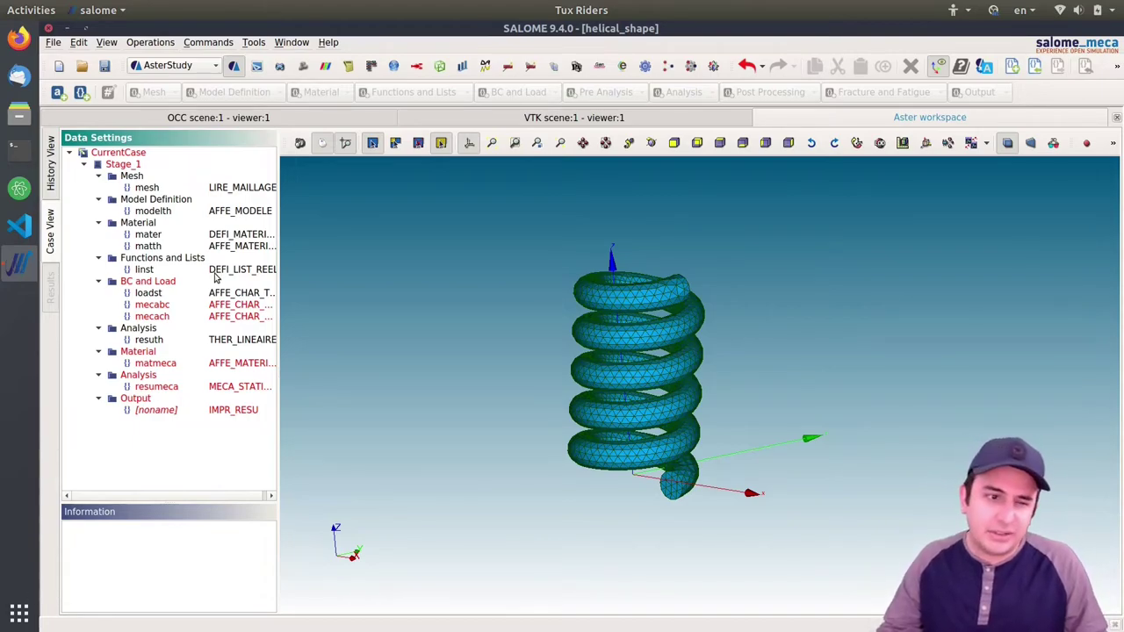
Inspect the broken mecabc and mecach loads with plain-language keyword names
{"action": "mouse_move", "coordinate": [197, 317]}
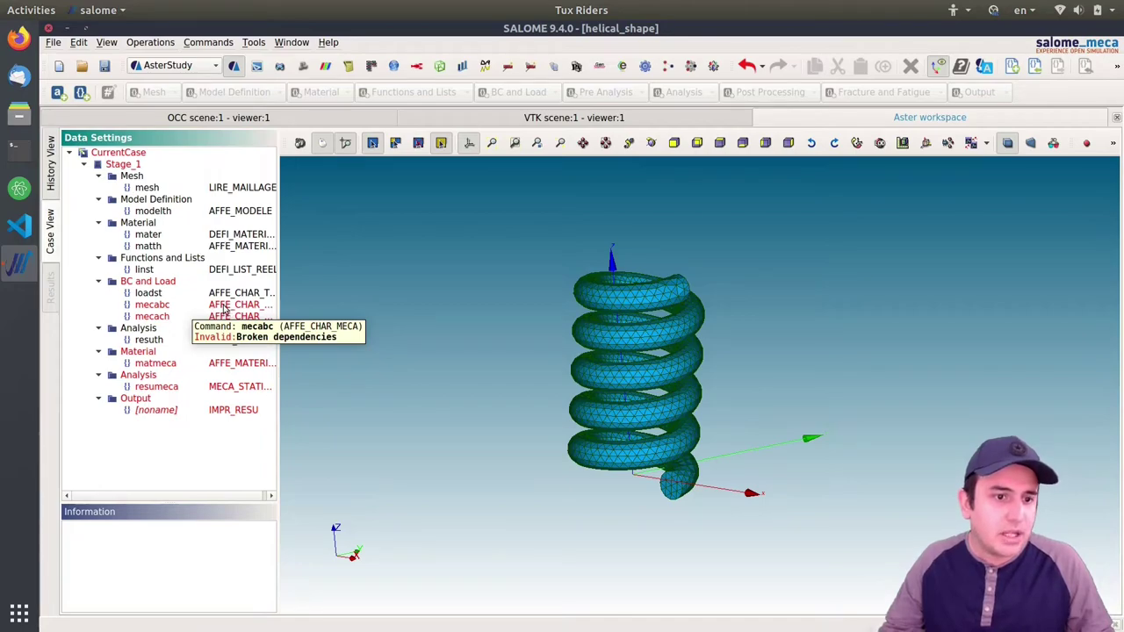
{"action": "double_click", "coordinate": [225, 309]}
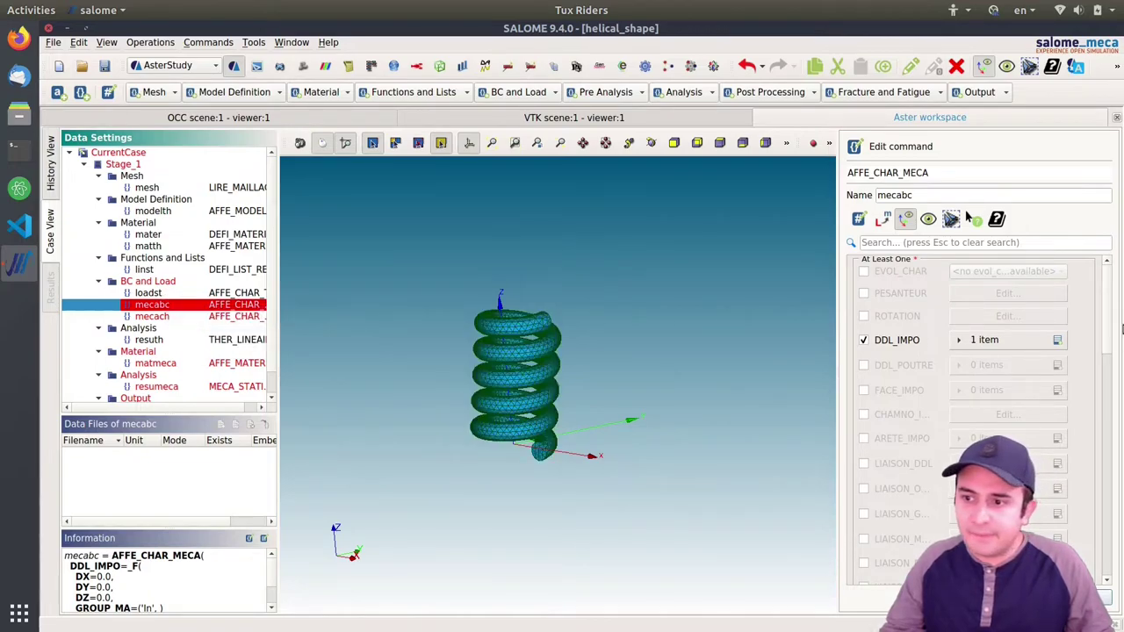
{"action": "scroll", "coordinate": [1103, 369], "scroll_direction": "down", "scroll_amount": 5}
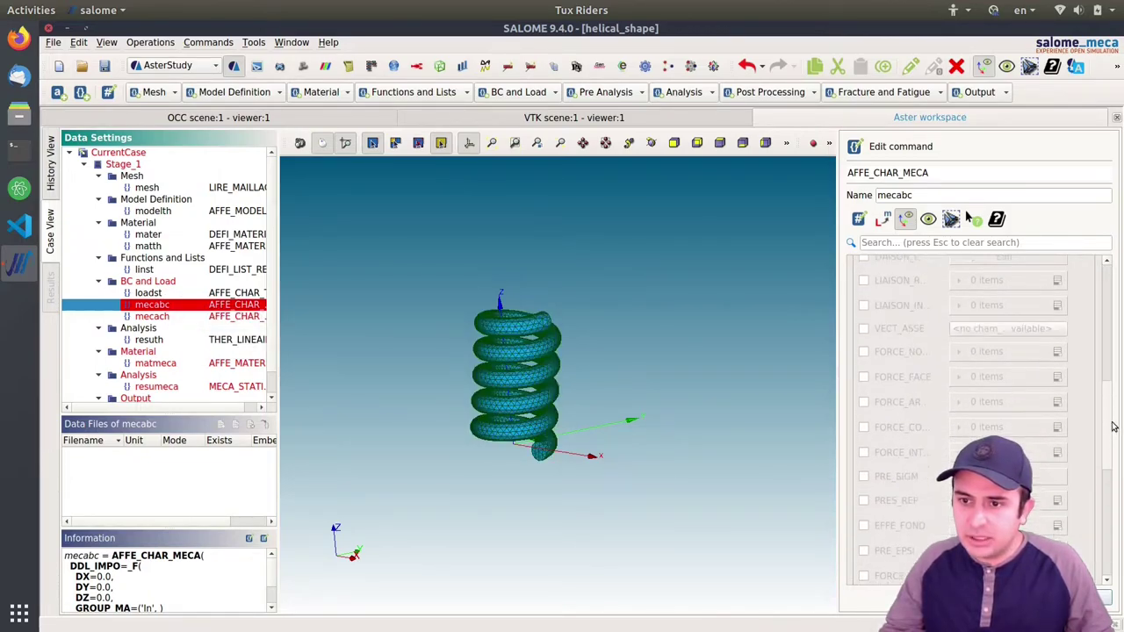
{"action": "left_click", "coordinate": [883, 218]}
{"action": "scroll", "coordinate": [1101, 392], "scroll_direction": "down", "scroll_amount": 4}
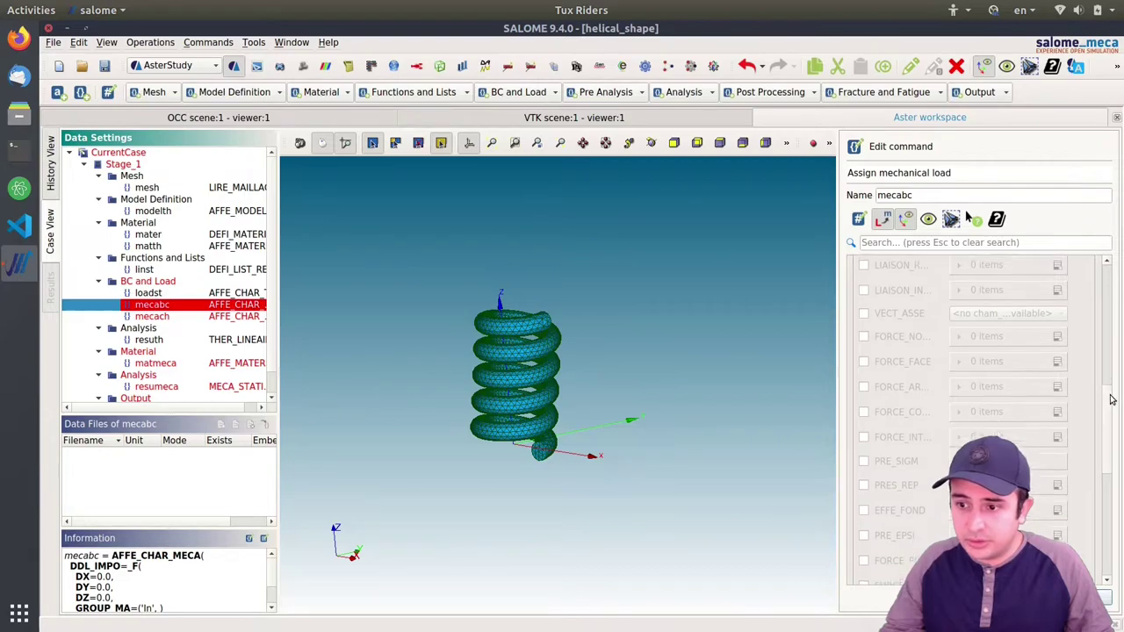
{"action": "left_click_drag", "start_coordinate": [1122, 452], "coordinate": [1121, 272]}
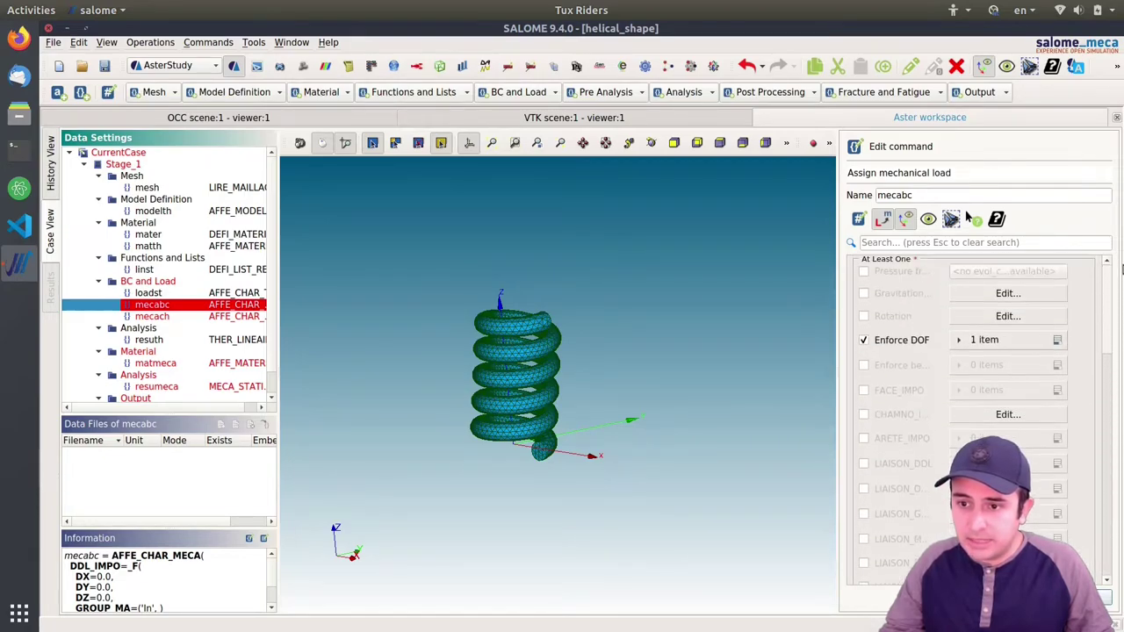
{"action": "left_click", "coordinate": [158, 317]}
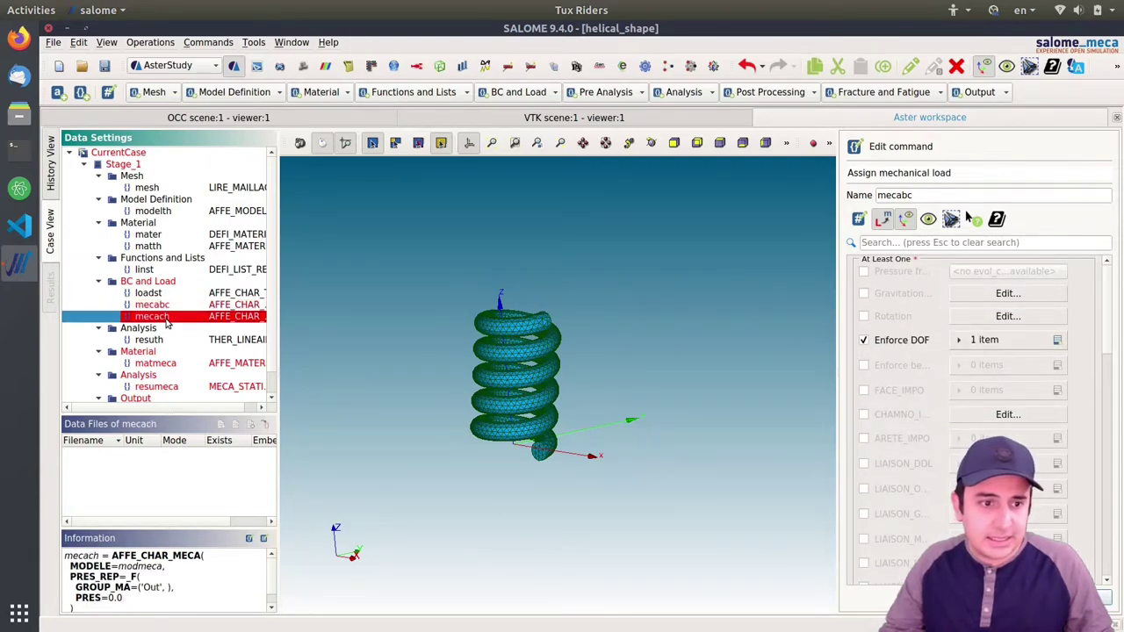
{"action": "double_click", "coordinate": [166, 324]}
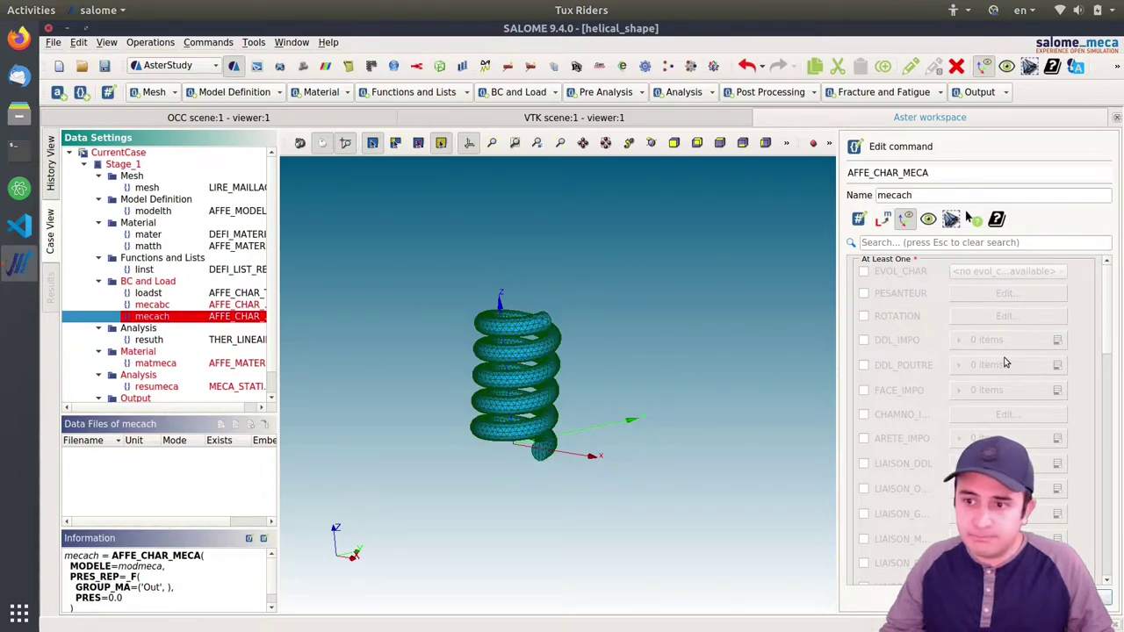
{"action": "left_click_drag", "start_coordinate": [1108, 315], "coordinate": [1117, 542]}
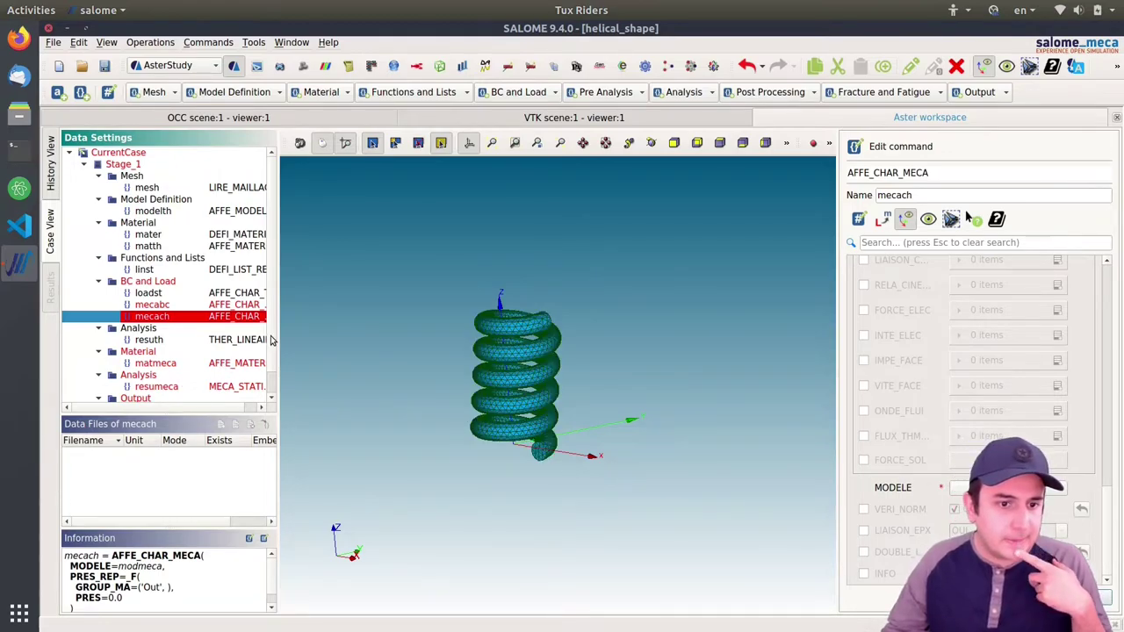
{"action": "scroll", "coordinate": [270, 346], "scroll_direction": "down", "scroll_amount": 1}
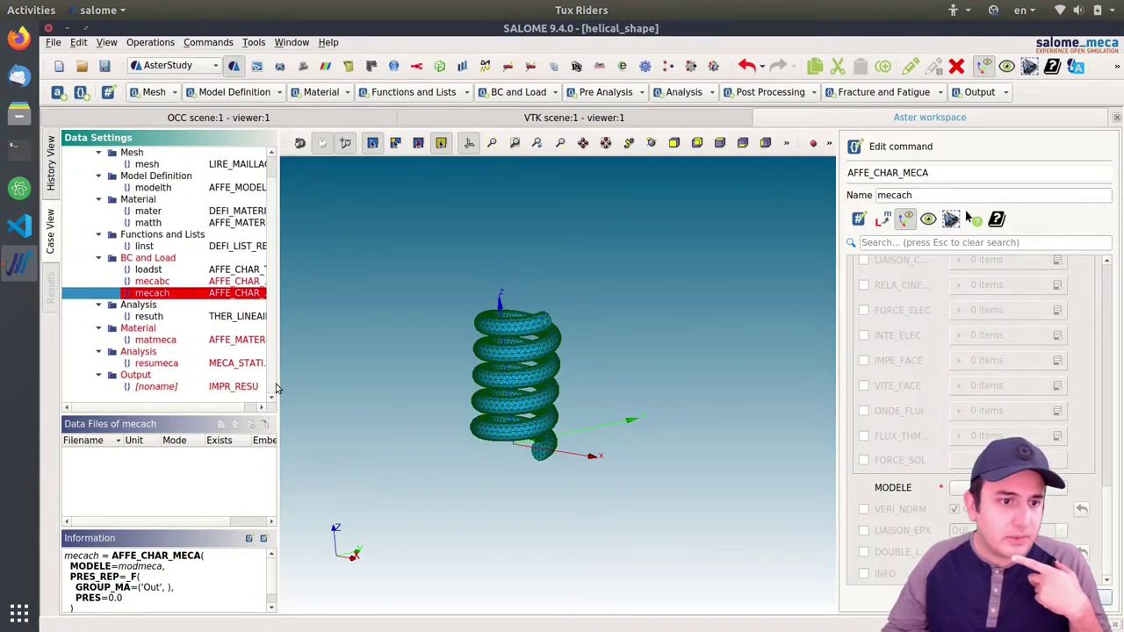
Open the loadst thermal load with plain-language names, then select mecabc and mecach
{"action": "left_click", "coordinate": [149, 270]}
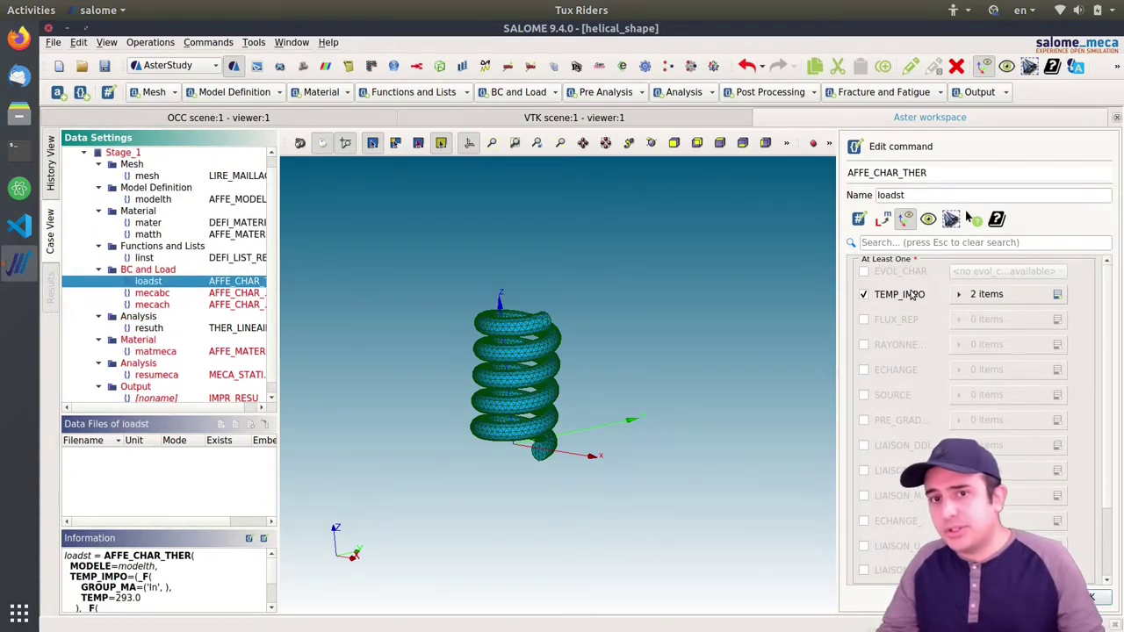
{"action": "left_click", "coordinate": [883, 219]}
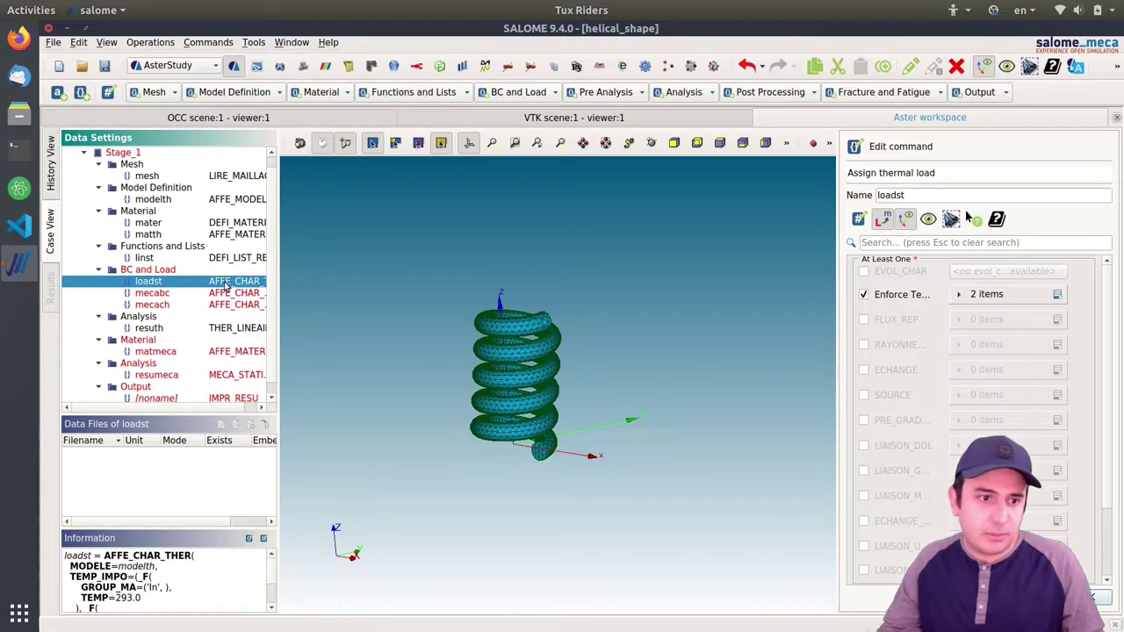
{"action": "left_click", "coordinate": [152, 295]}
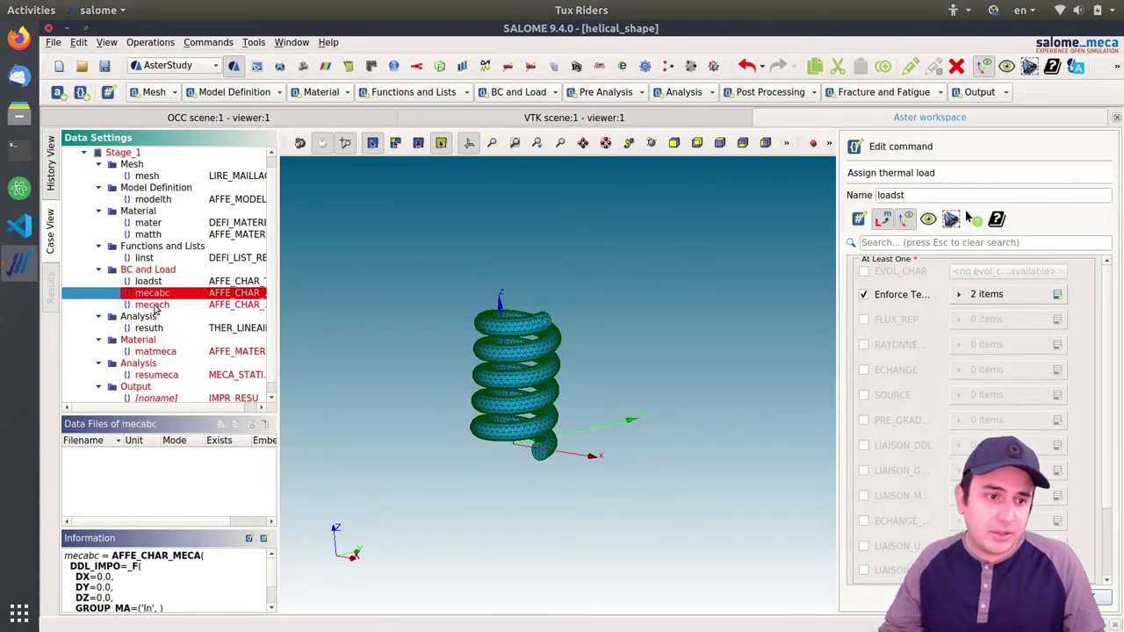
{"action": "left_click", "coordinate": [155, 305], "text": "ctrl"}
Delete the mecabc and mecach mechanical loads
{"action": "right_click", "coordinate": [159, 313]}
{"action": "left_click", "coordinate": [194, 319]}
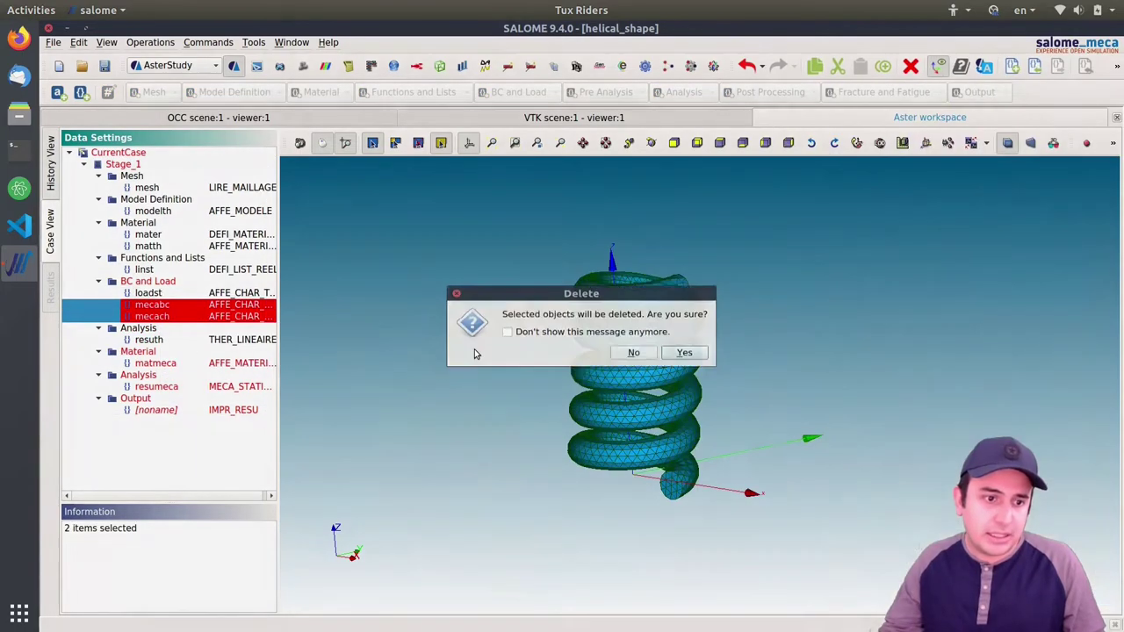
{"action": "left_click", "coordinate": [694, 358]}
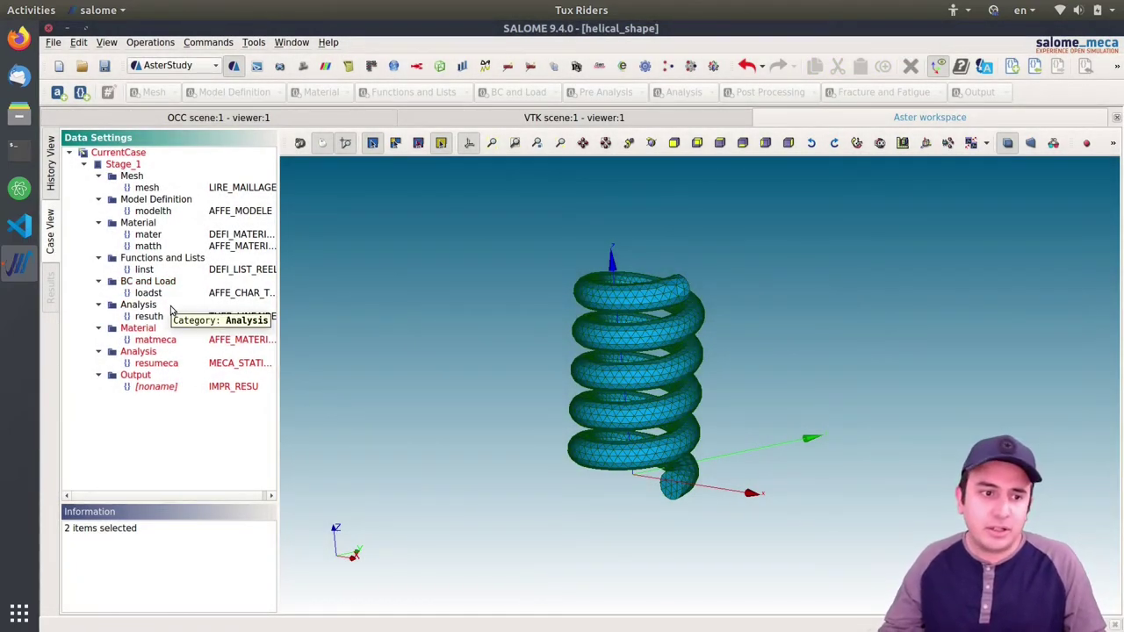
Assign the thermal model modelth to matmeca and store the material assignment
{"action": "double_click", "coordinate": [158, 341]}
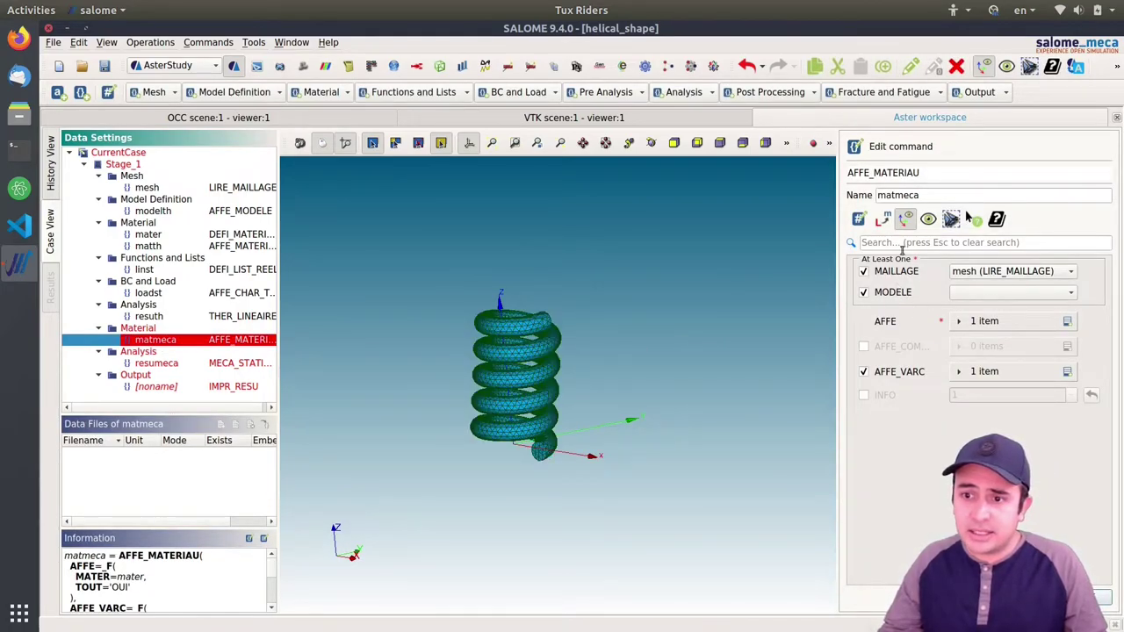
{"action": "left_click", "coordinate": [882, 218]}
{"action": "left_click", "coordinate": [992, 292]}
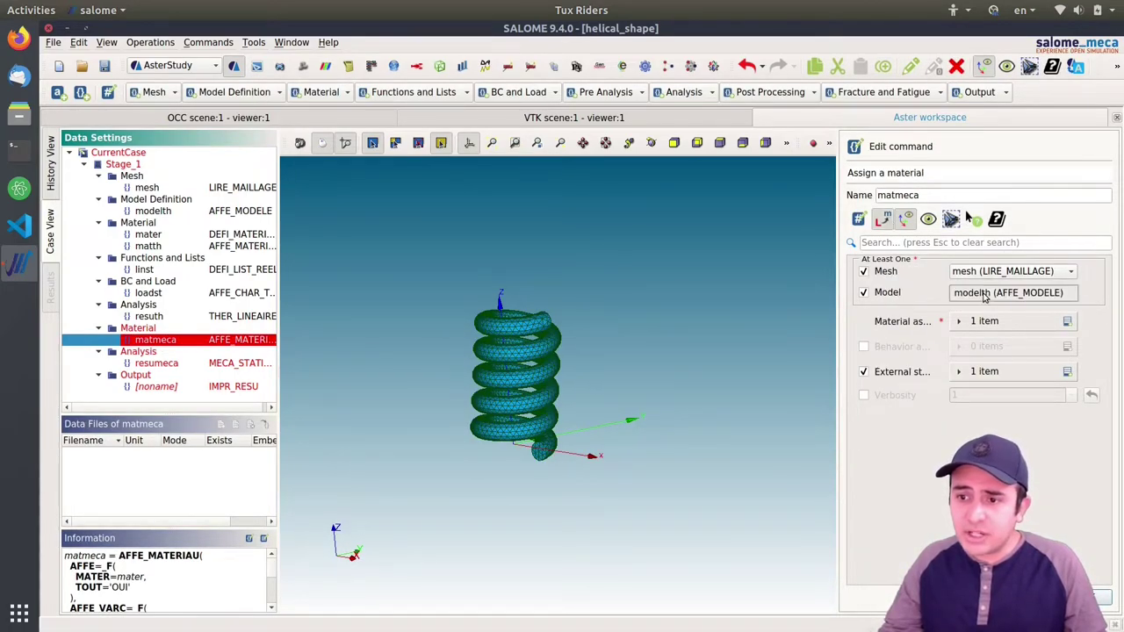
{"action": "left_click", "coordinate": [1017, 295]}
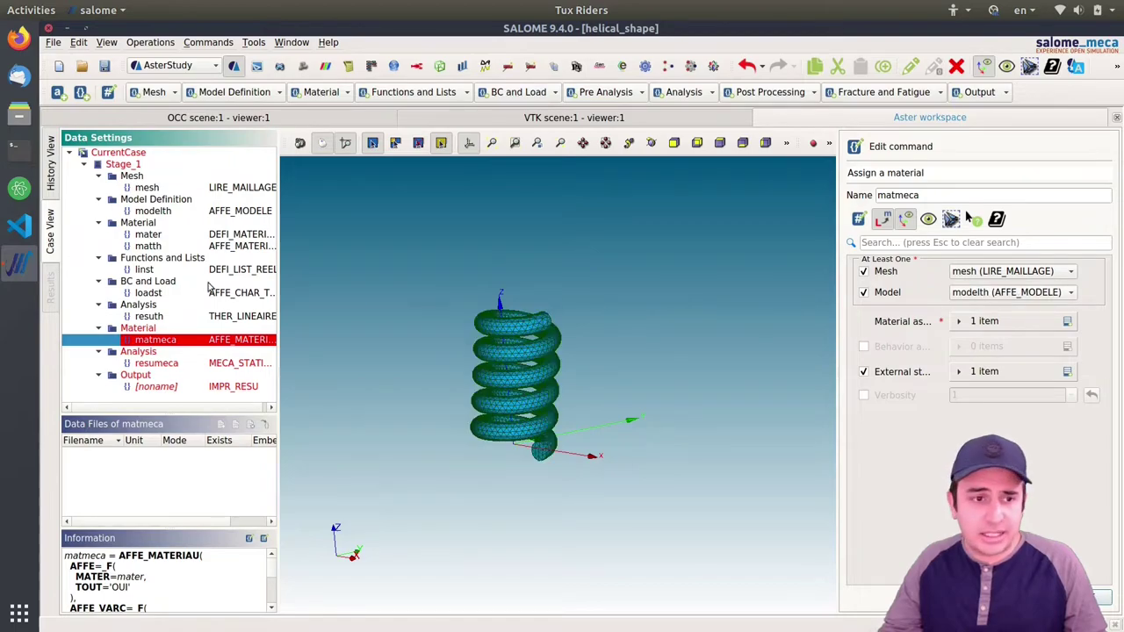
{"action": "left_click", "coordinate": [959, 322]}
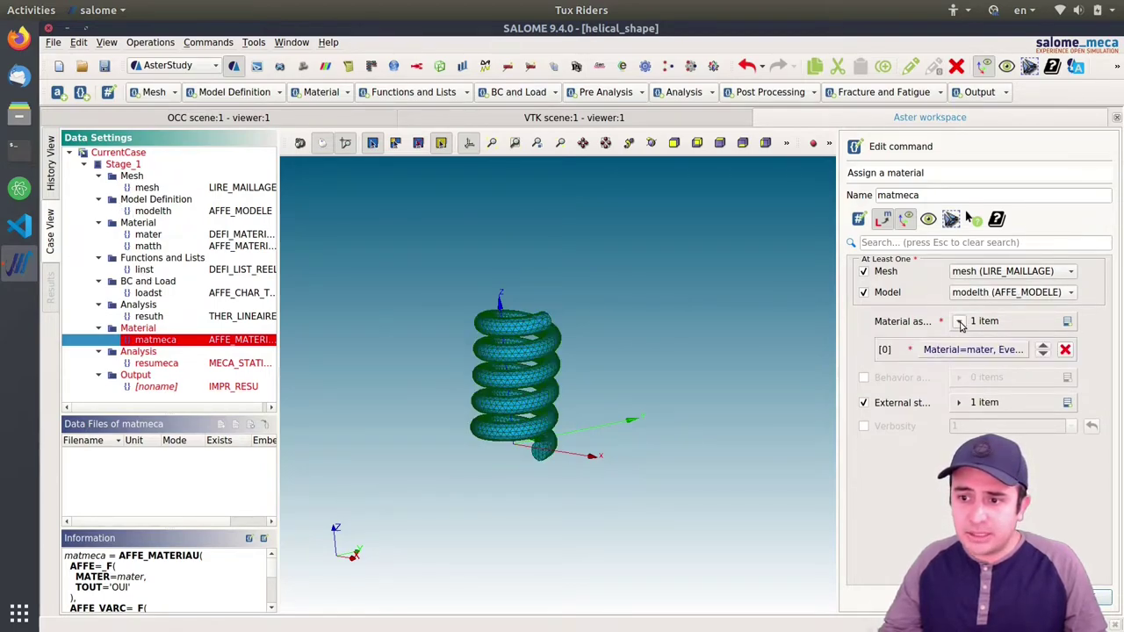
{"action": "left_click", "coordinate": [959, 349]}
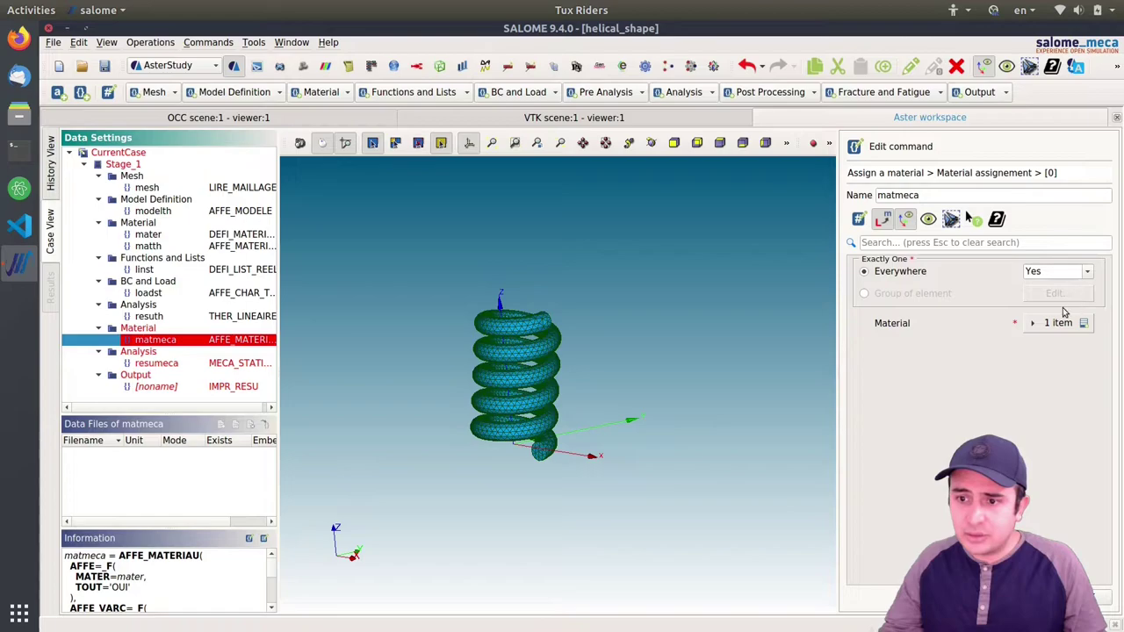
{"action": "key", "text": "Escape"}
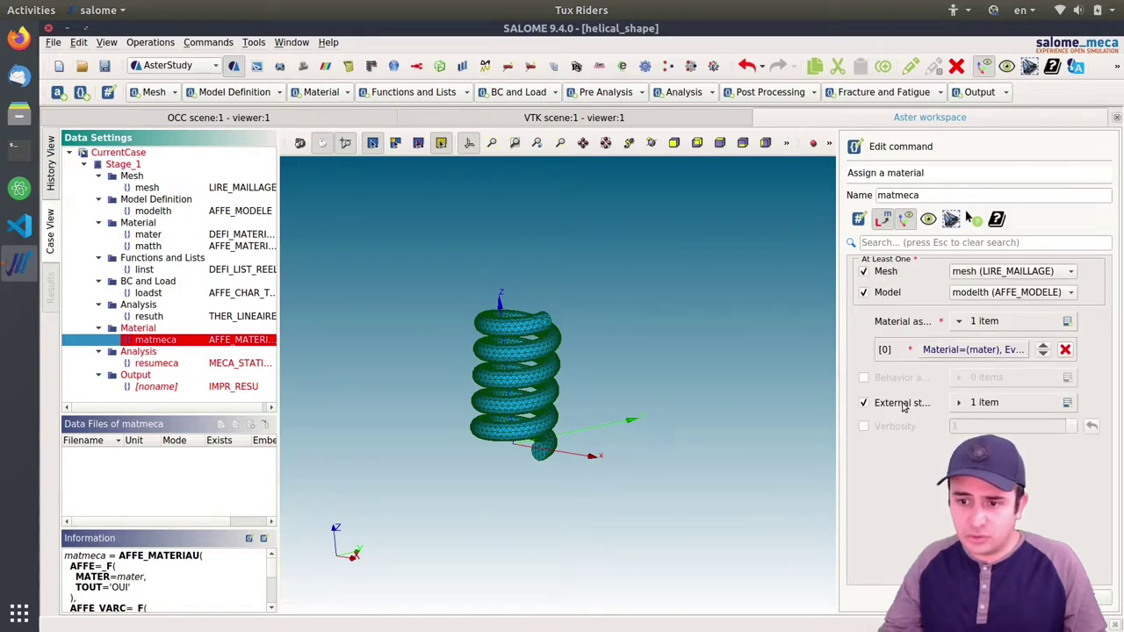
{"action": "left_click", "coordinate": [1053, 597]}
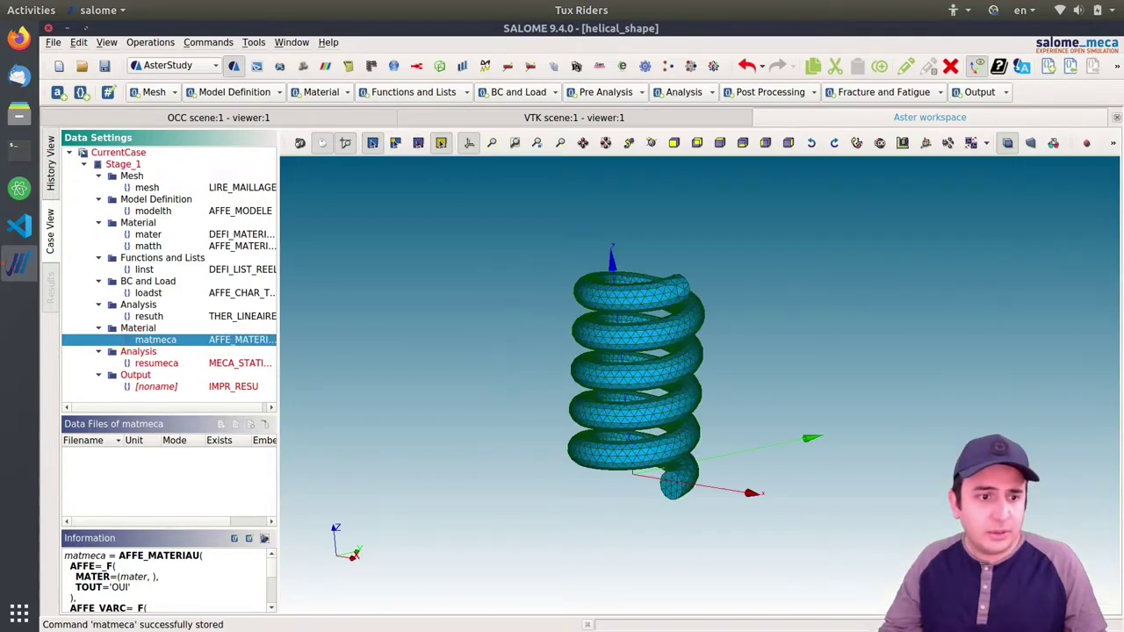
Confirm the resuth thermal analysis uses loadst, then reopen the resumeca static analysis
{"action": "double_click", "coordinate": [160, 362]}
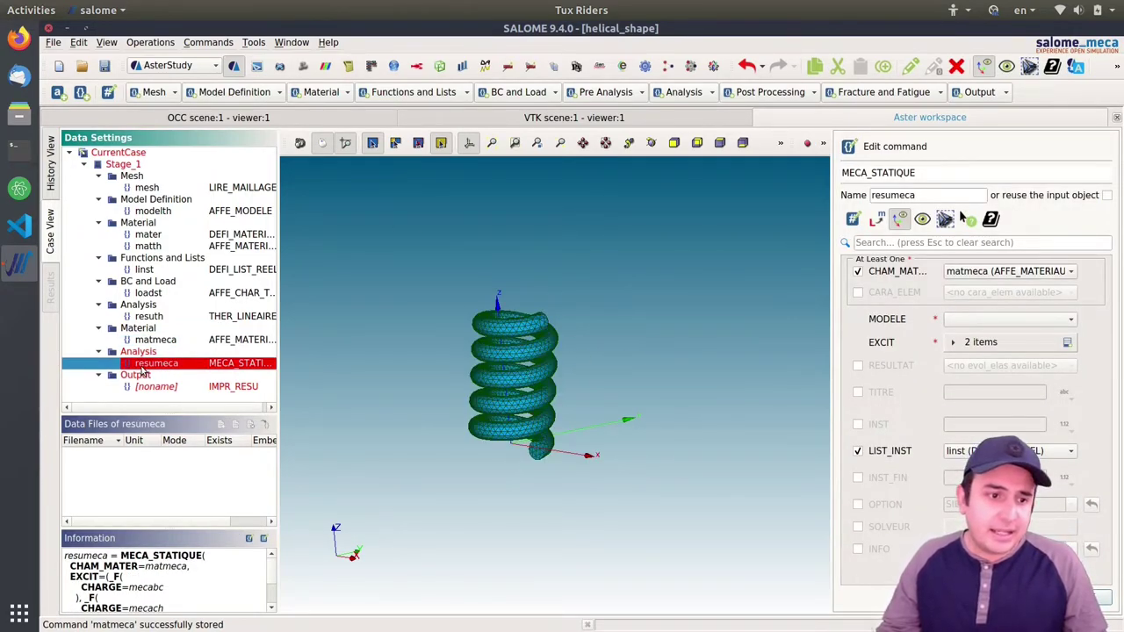
{"action": "double_click", "coordinate": [161, 364]}
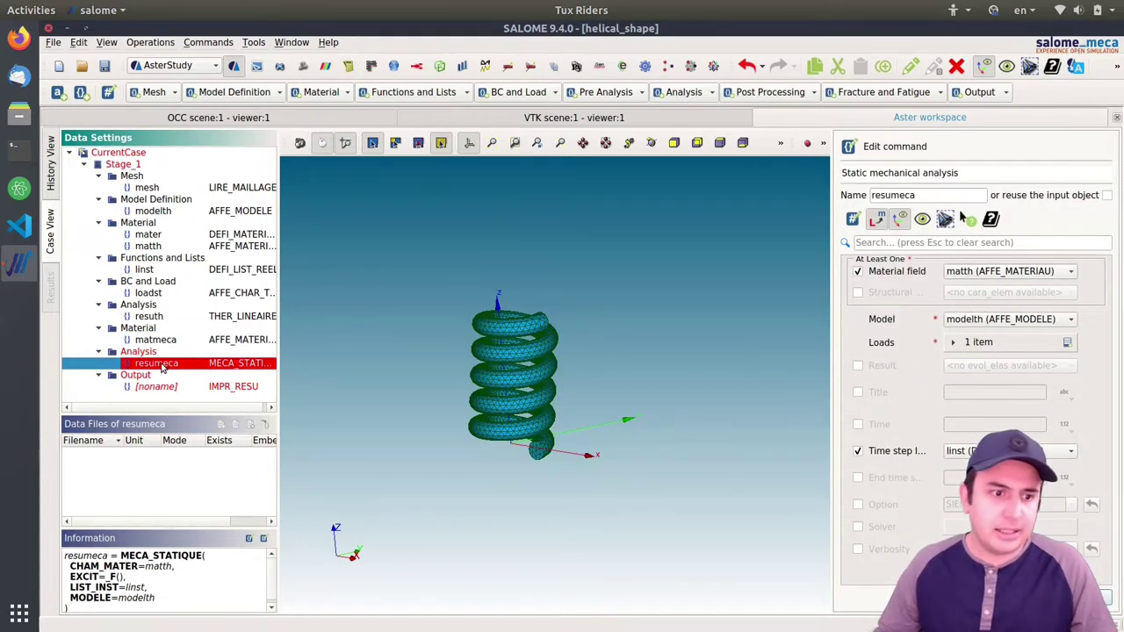
{"action": "left_click", "coordinate": [149, 316]}
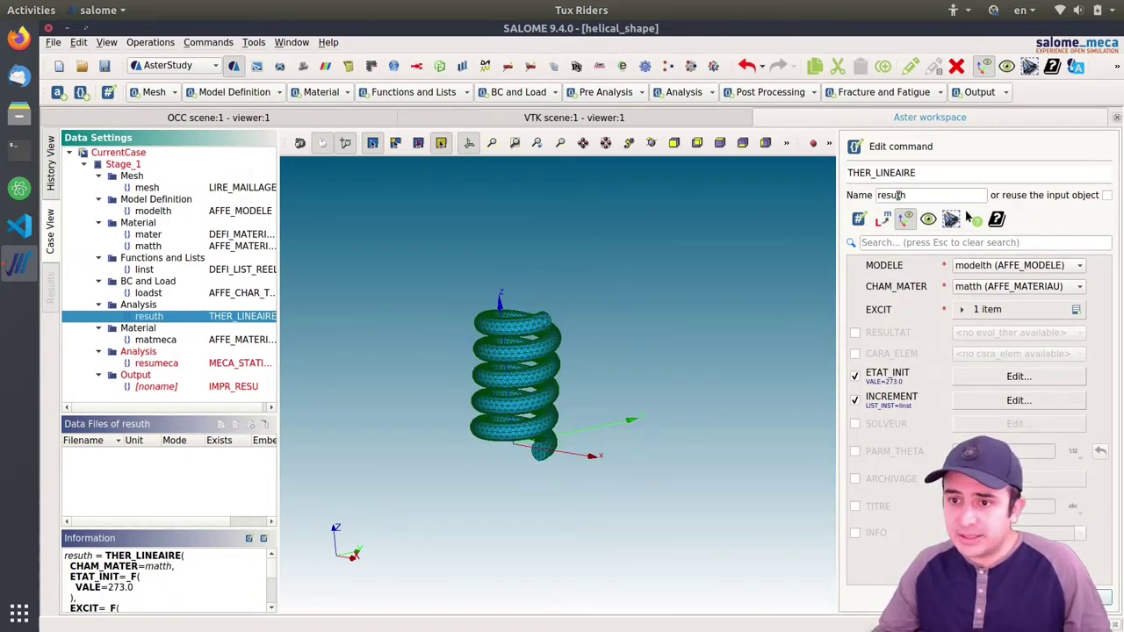
{"action": "left_click", "coordinate": [882, 219]}
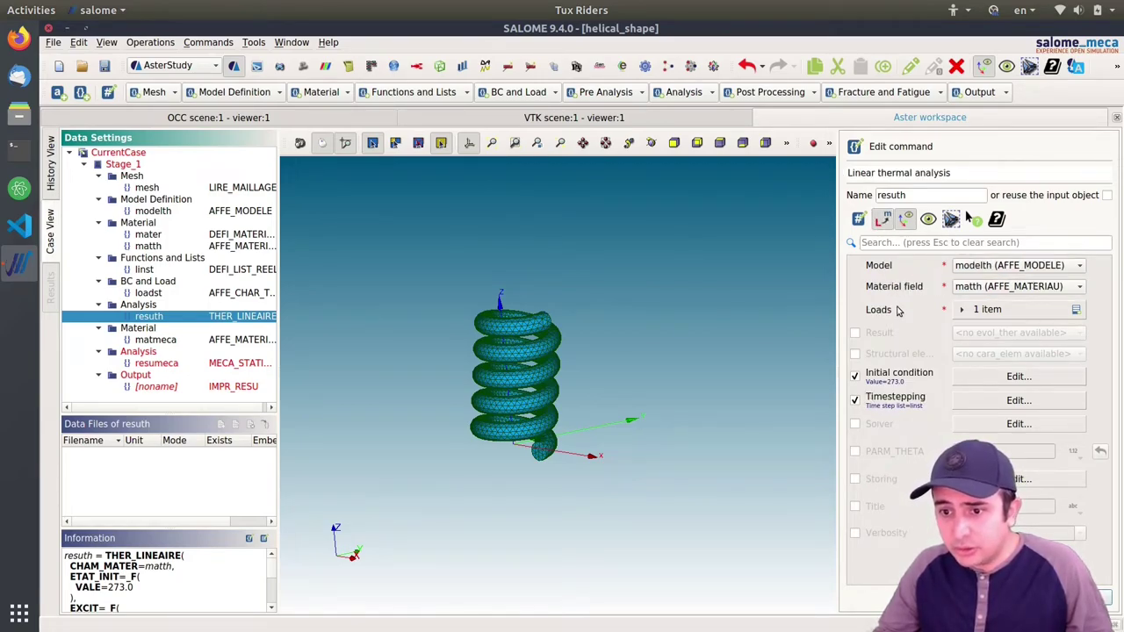
{"action": "left_click", "coordinate": [977, 312]}
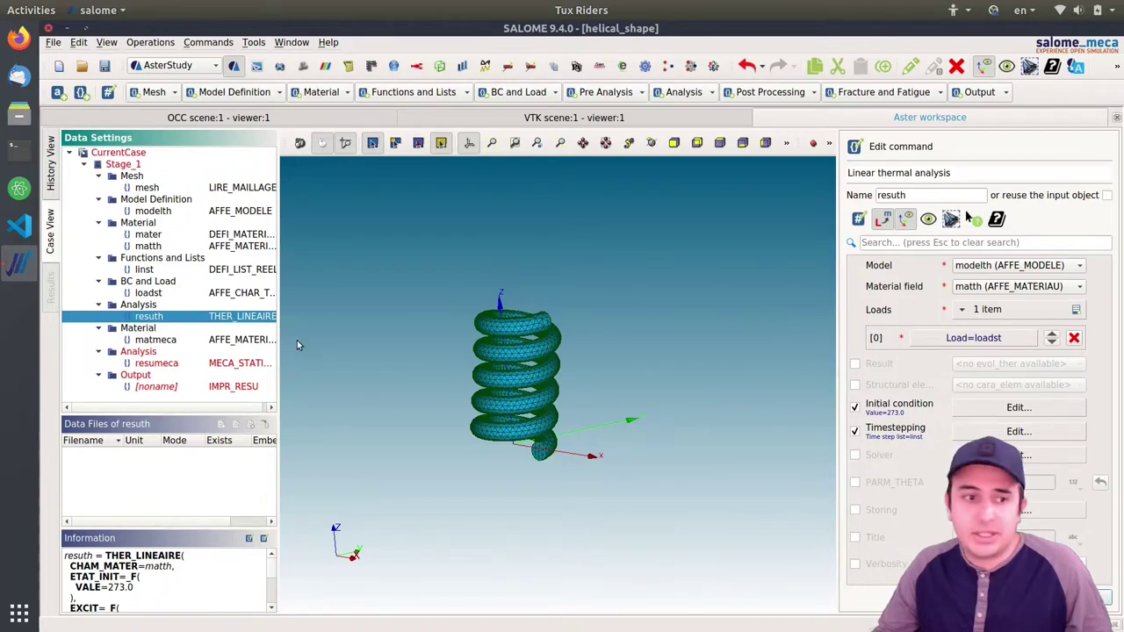
{"action": "double_click", "coordinate": [155, 364]}
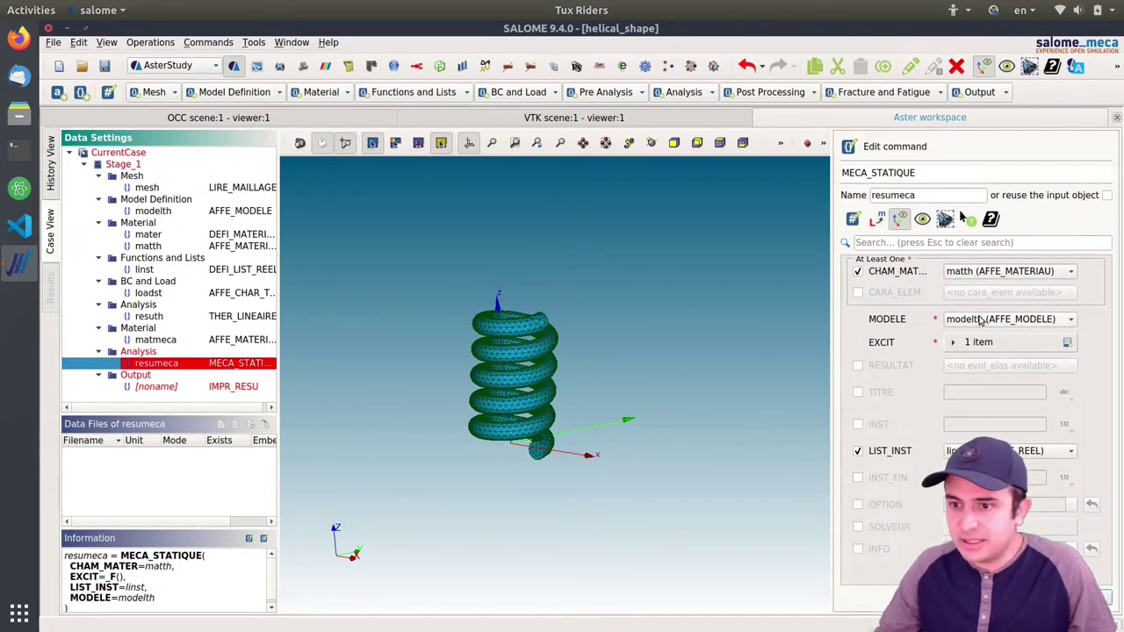
Delete the resumeca mechanical analysis
{"action": "right_click", "coordinate": [155, 363]}
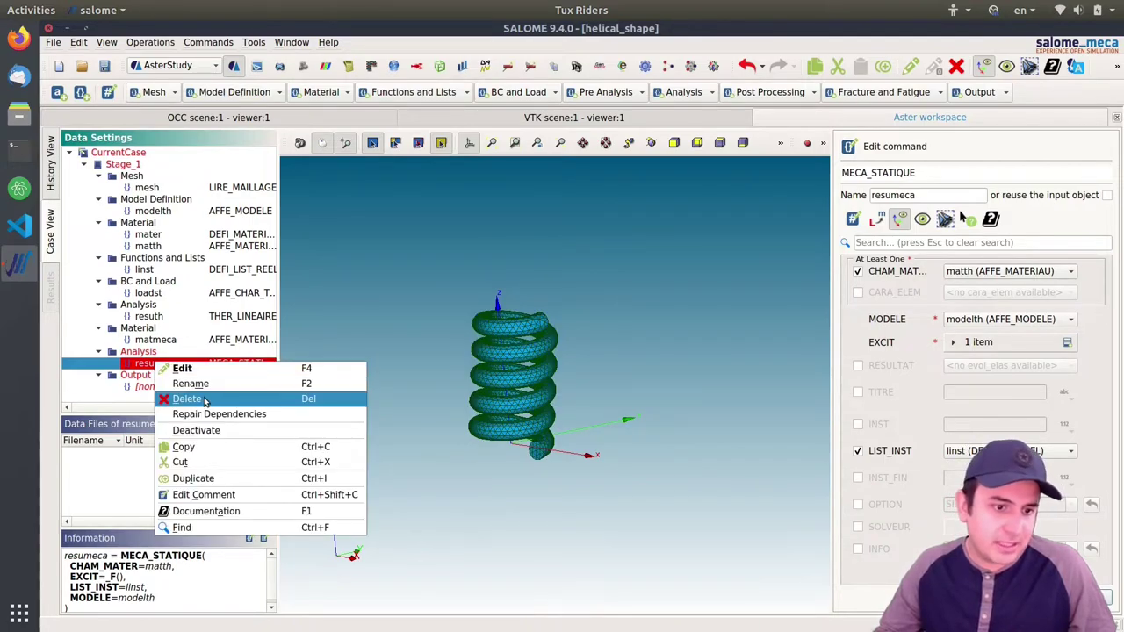
{"action": "left_click", "coordinate": [180, 401]}
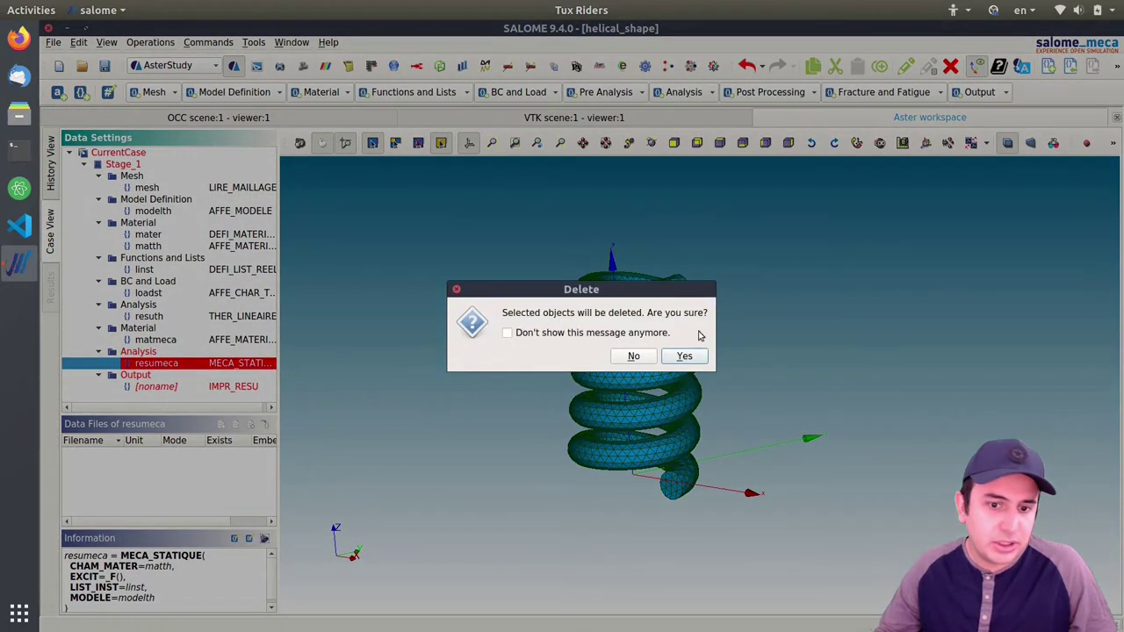
{"action": "left_click", "coordinate": [684, 357]}
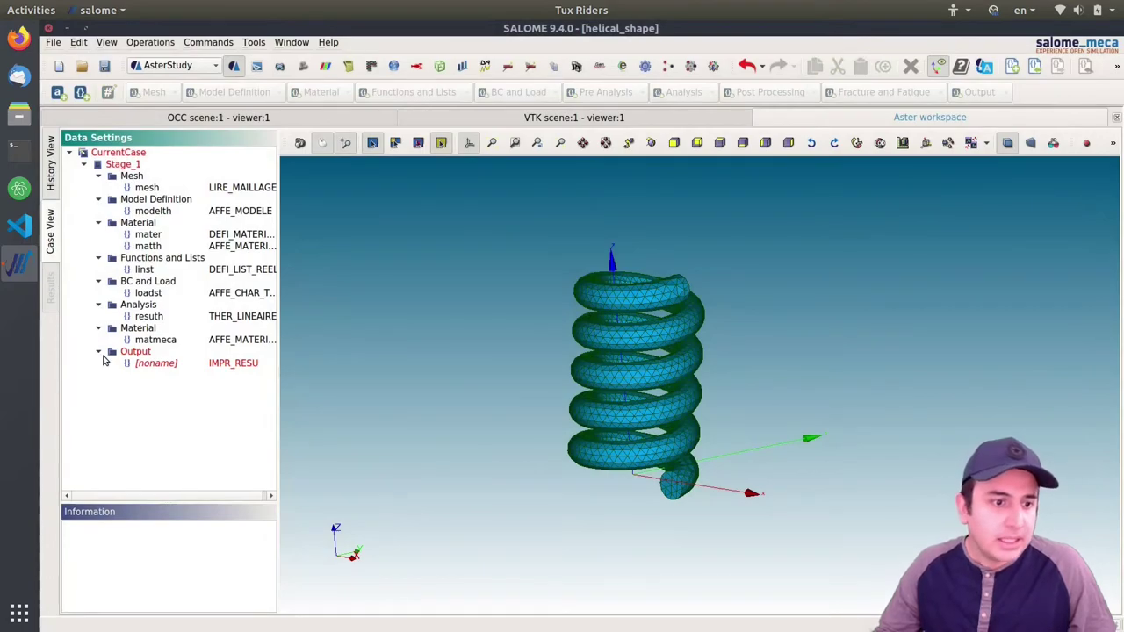
Remove resumeca from the IMPR_RESU output so only resuth is written
{"action": "double_click", "coordinate": [165, 365]}
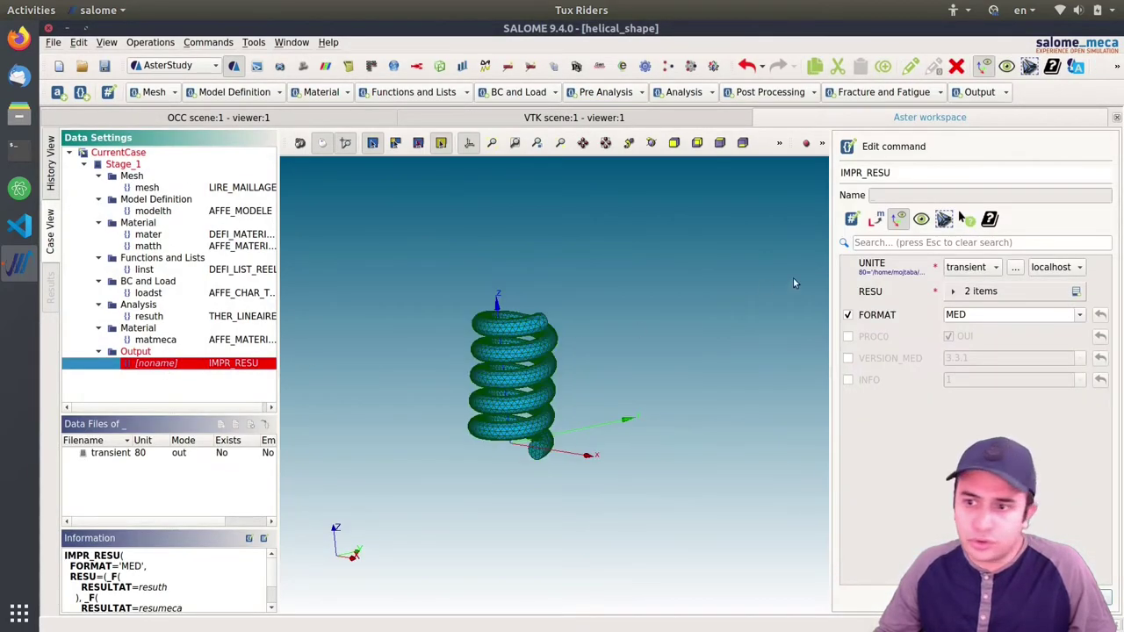
{"action": "left_click", "coordinate": [953, 291]}
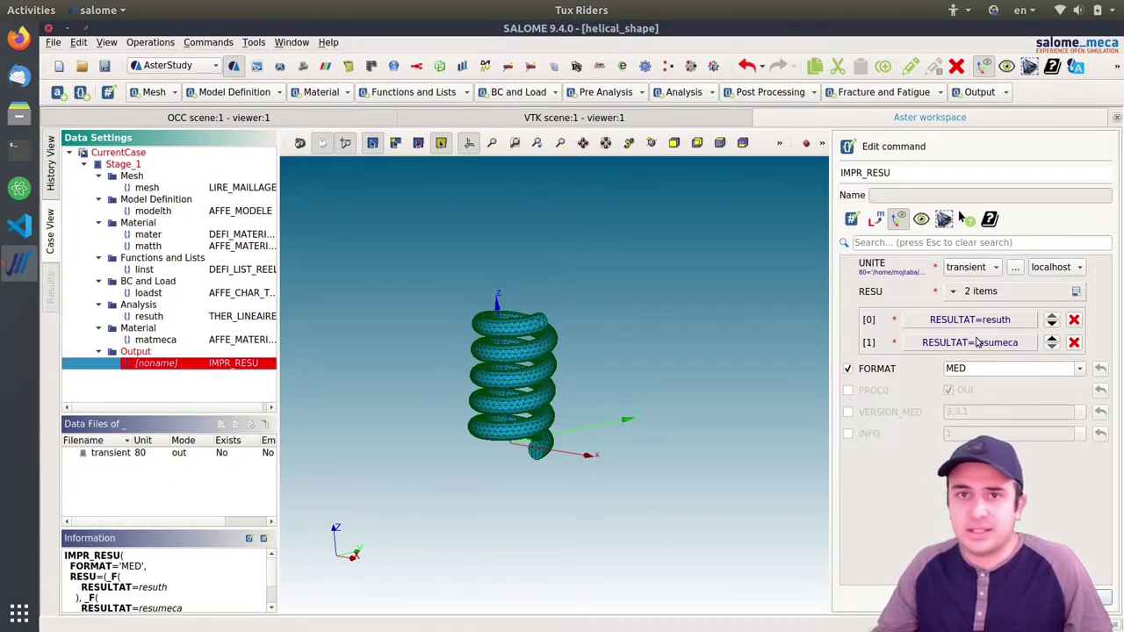
{"action": "left_click", "coordinate": [1073, 342]}
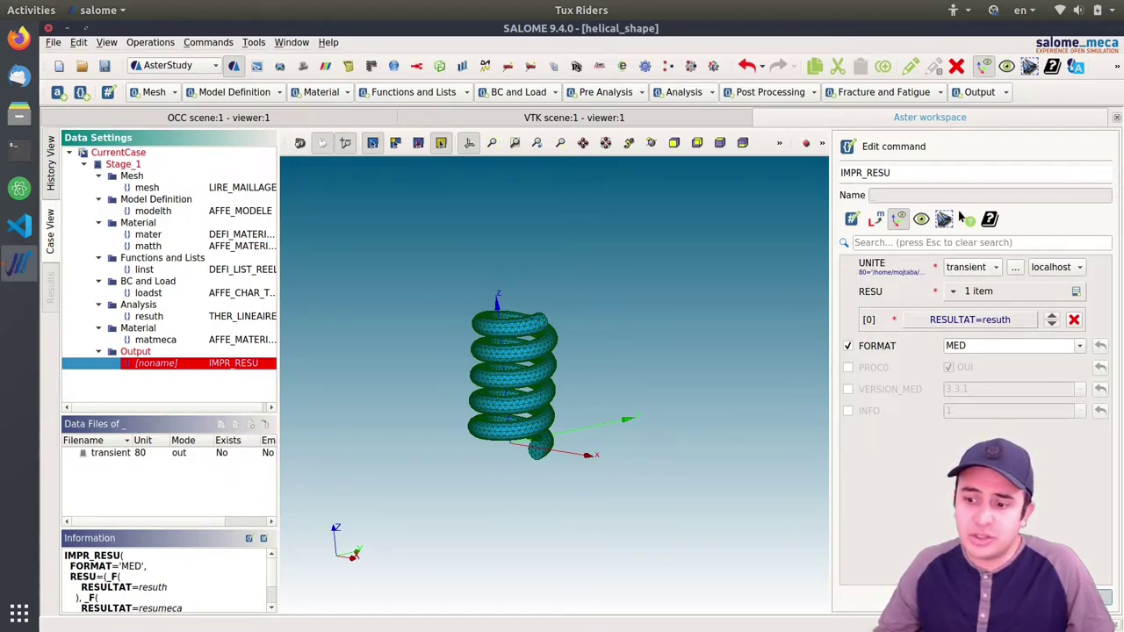
{"action": "left_click", "coordinate": [963, 219]}
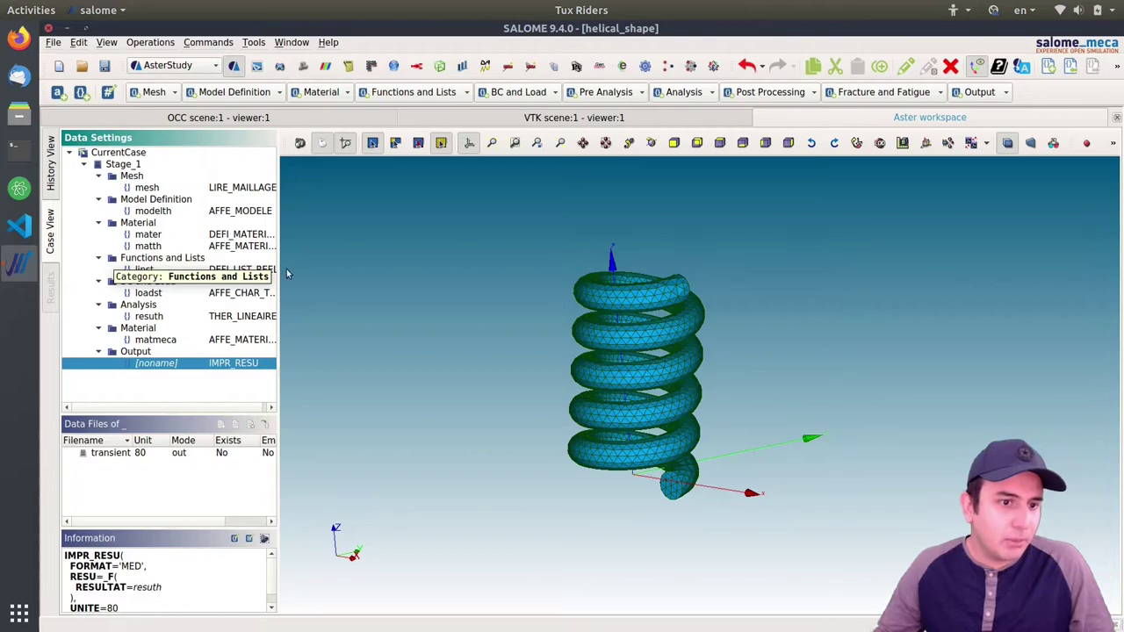
Edit the linst time list to start at 0 and be defined by intervals
{"action": "left_click", "coordinate": [214, 272]}
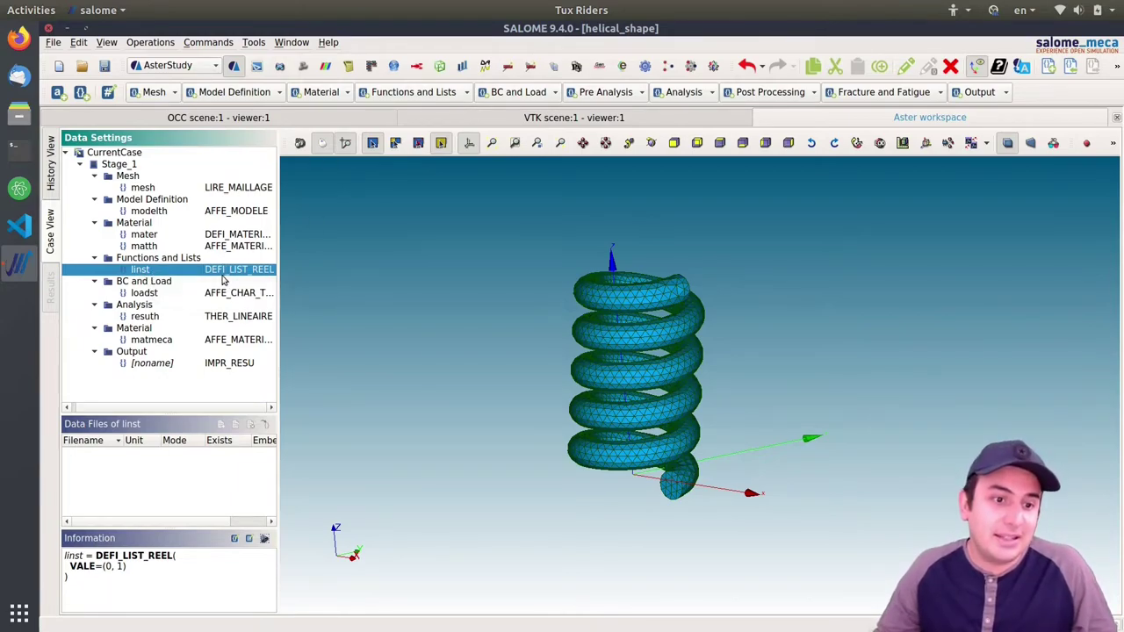
{"action": "left_click", "coordinate": [411, 93]}
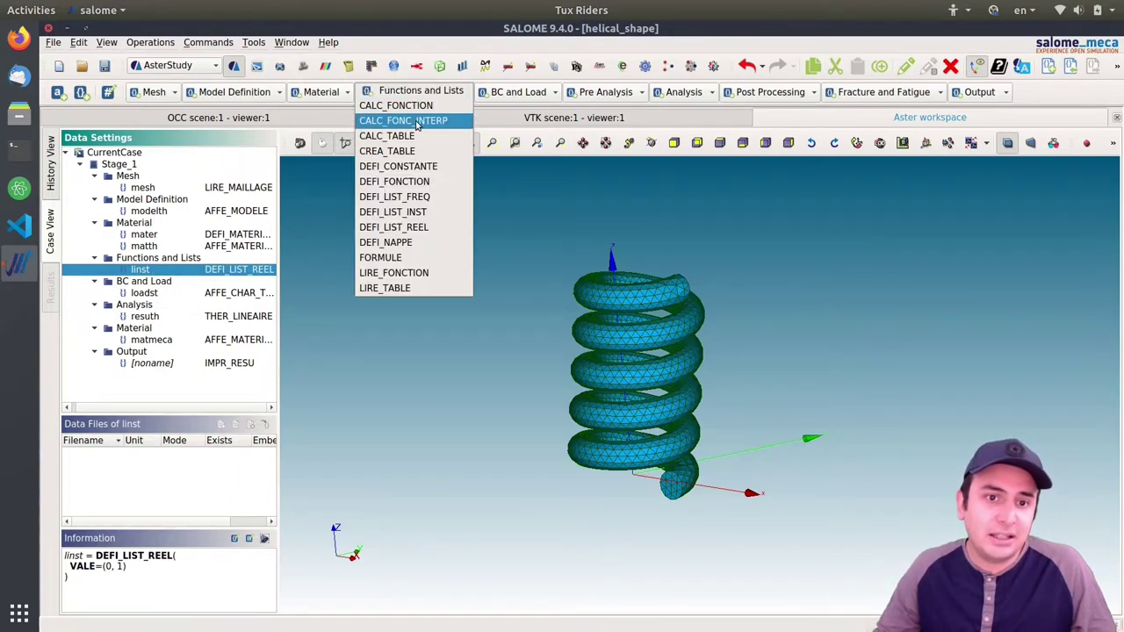
{"action": "double_click", "coordinate": [179, 272]}
{"action": "left_click", "coordinate": [876, 219]}
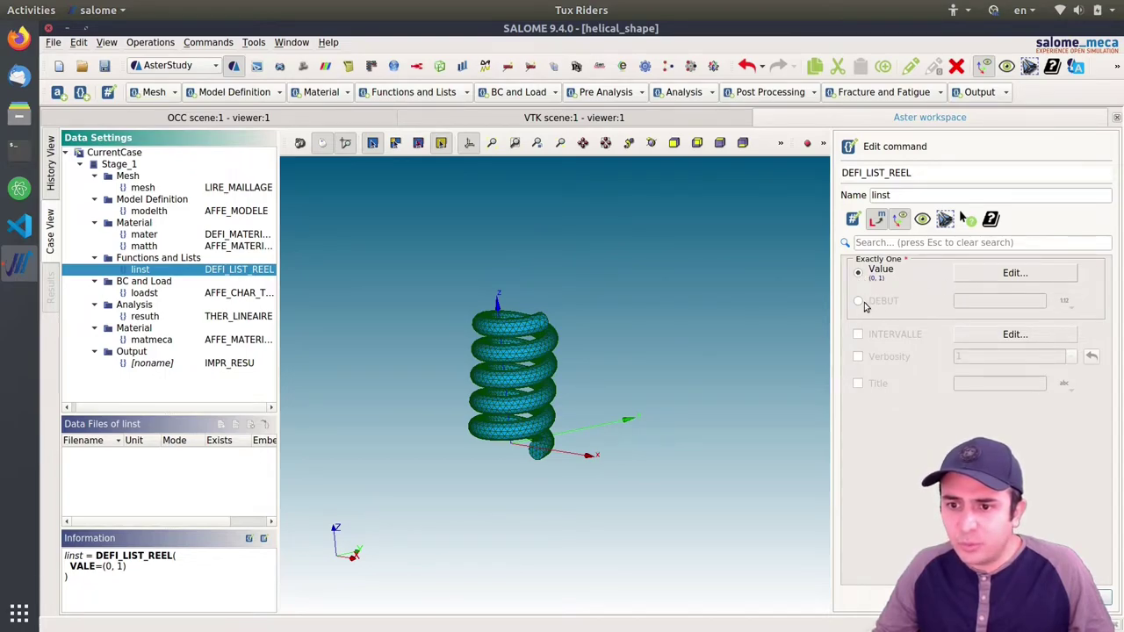
{"action": "left_click", "coordinate": [859, 302]}
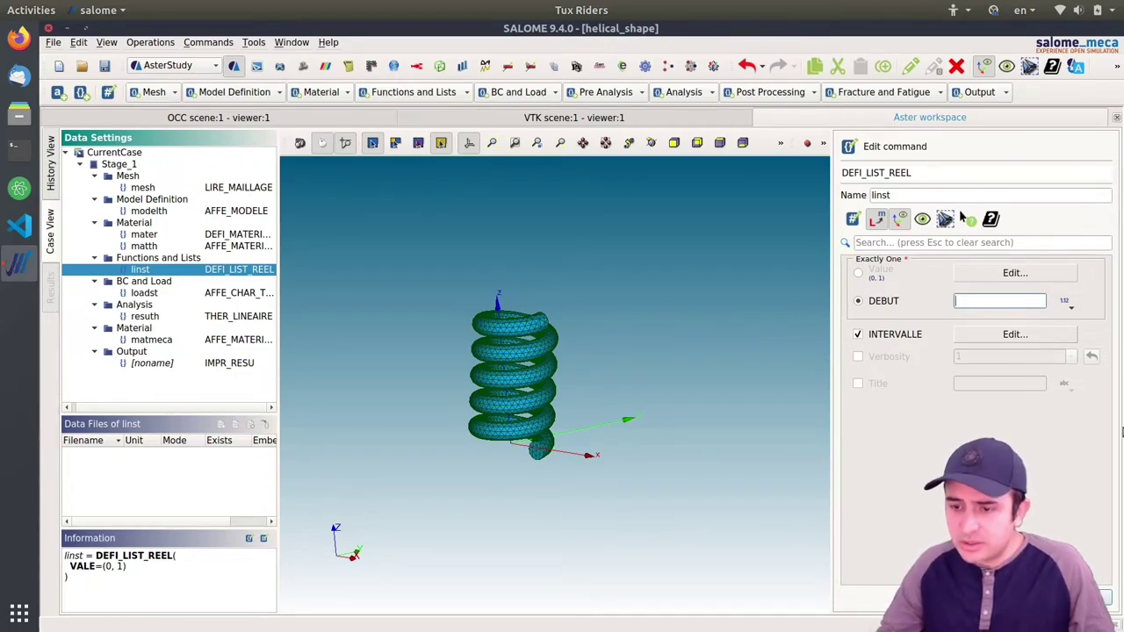
Set the linst time interval to end at 20 with a 0.1 step length
{"action": "type", "text": "0"}
{"action": "left_click", "coordinate": [1011, 334]}
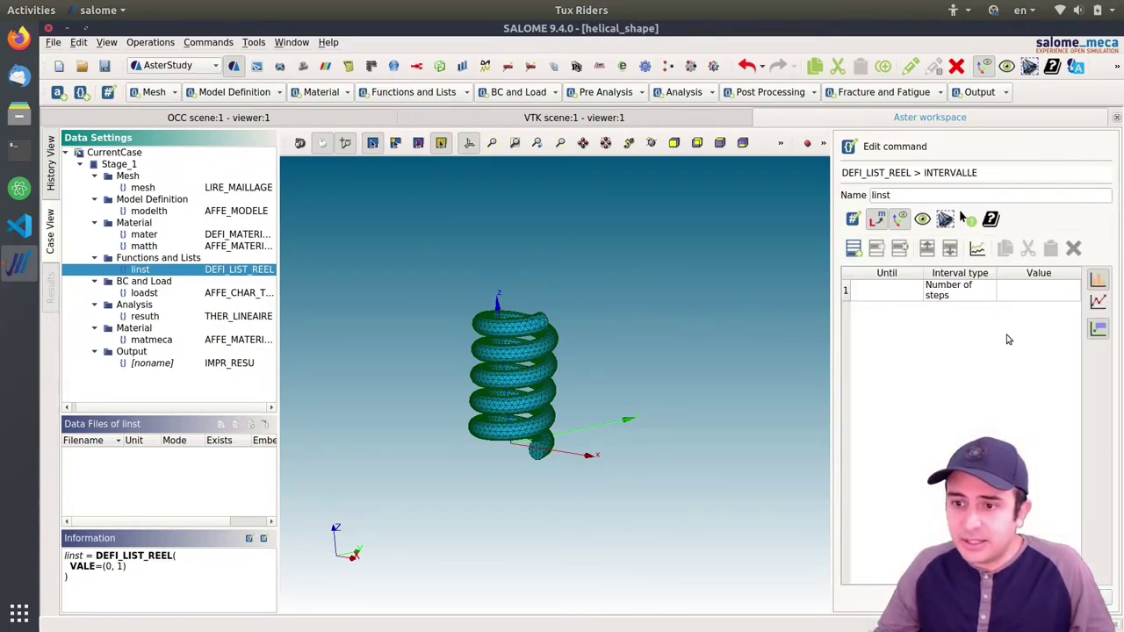
{"action": "left_click", "coordinate": [882, 294]}
{"action": "type", "text": "20"}
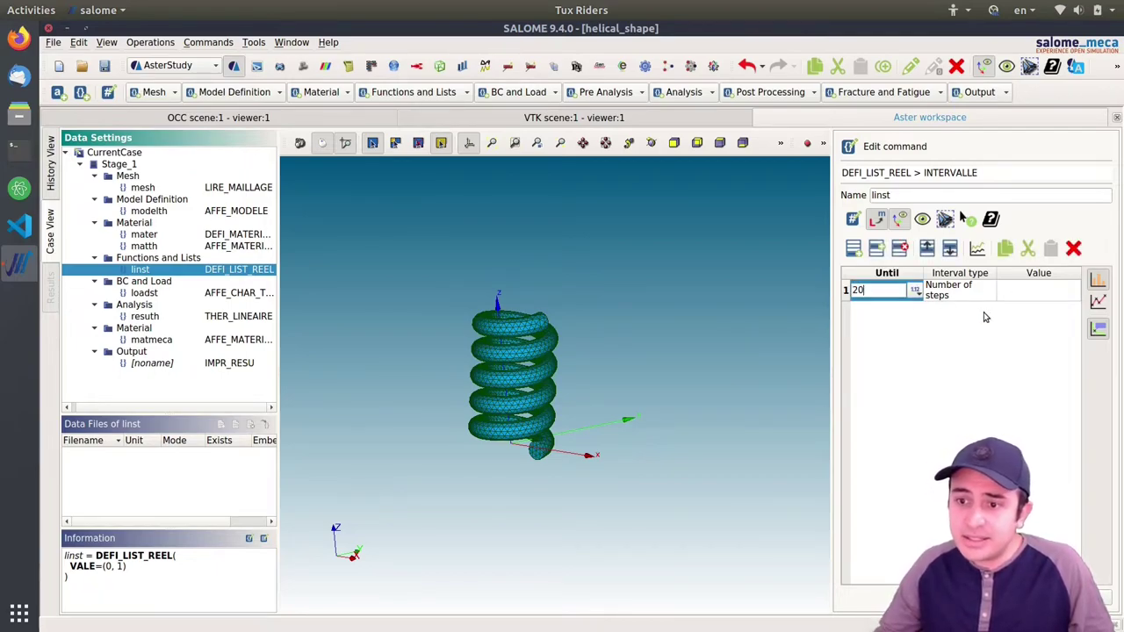
{"action": "left_click", "coordinate": [955, 297]}
{"action": "left_click", "coordinate": [956, 297]}
{"action": "left_click", "coordinate": [959, 293]}
{"action": "left_click", "coordinate": [970, 304]}
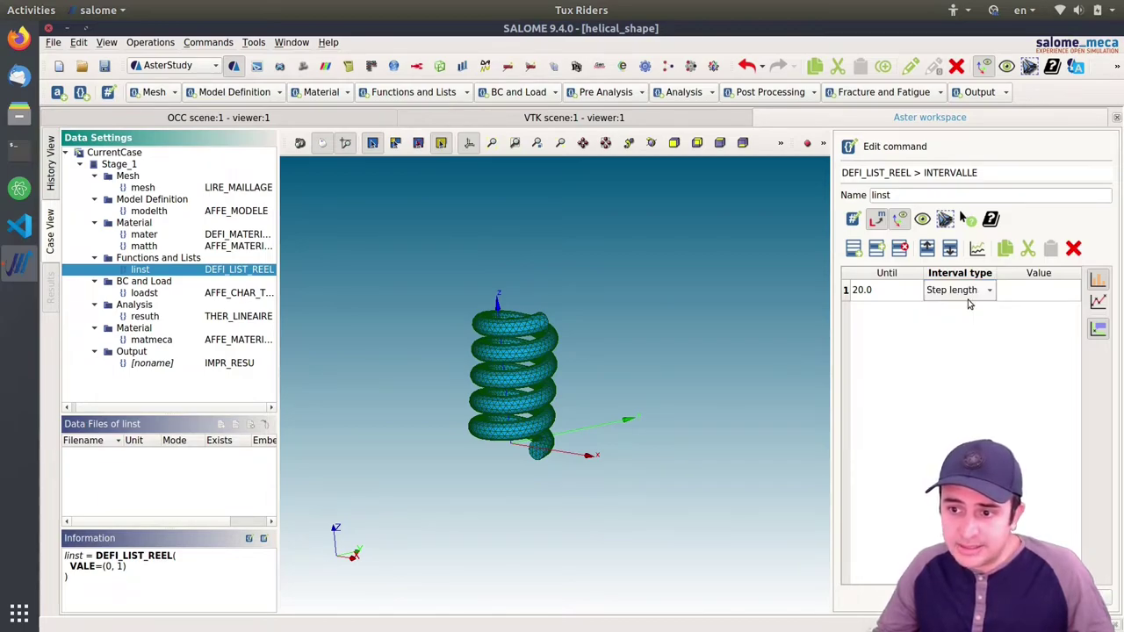
{"action": "double_click", "coordinate": [1037, 291]}
{"action": "type", "text": "0.1"}
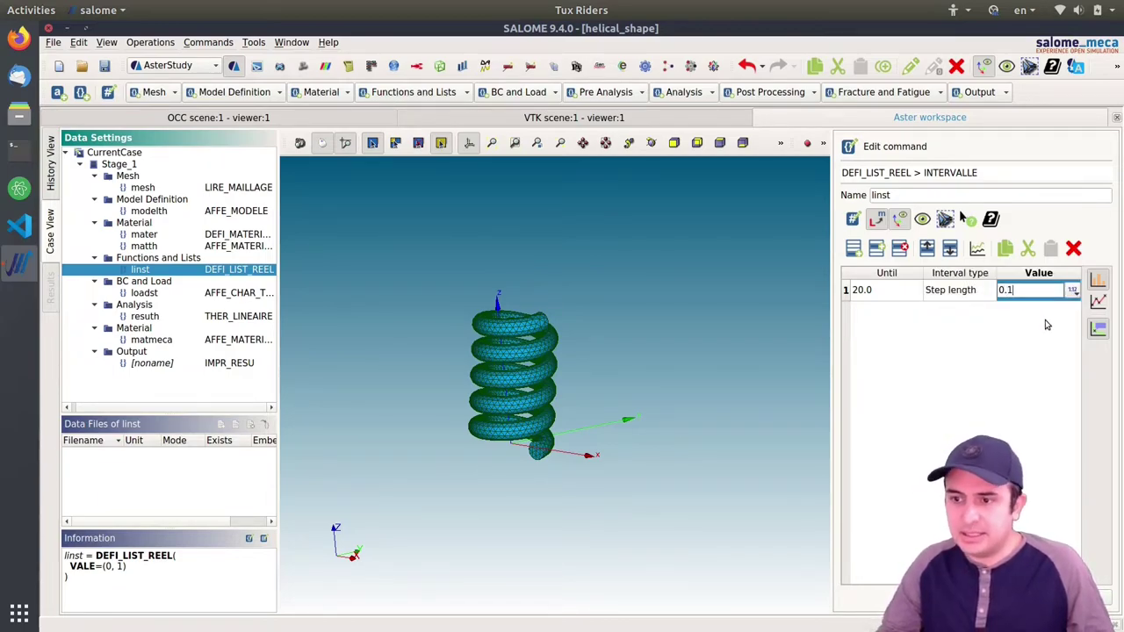
{"action": "left_click", "coordinate": [920, 295]}
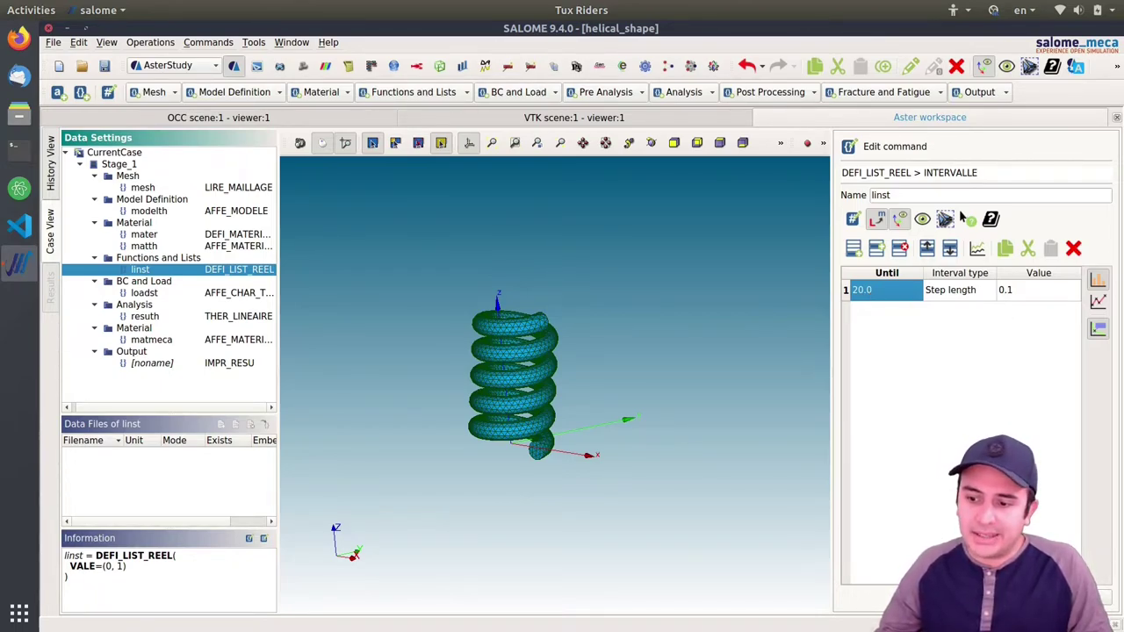
{"action": "left_click", "coordinate": [1093, 597]}
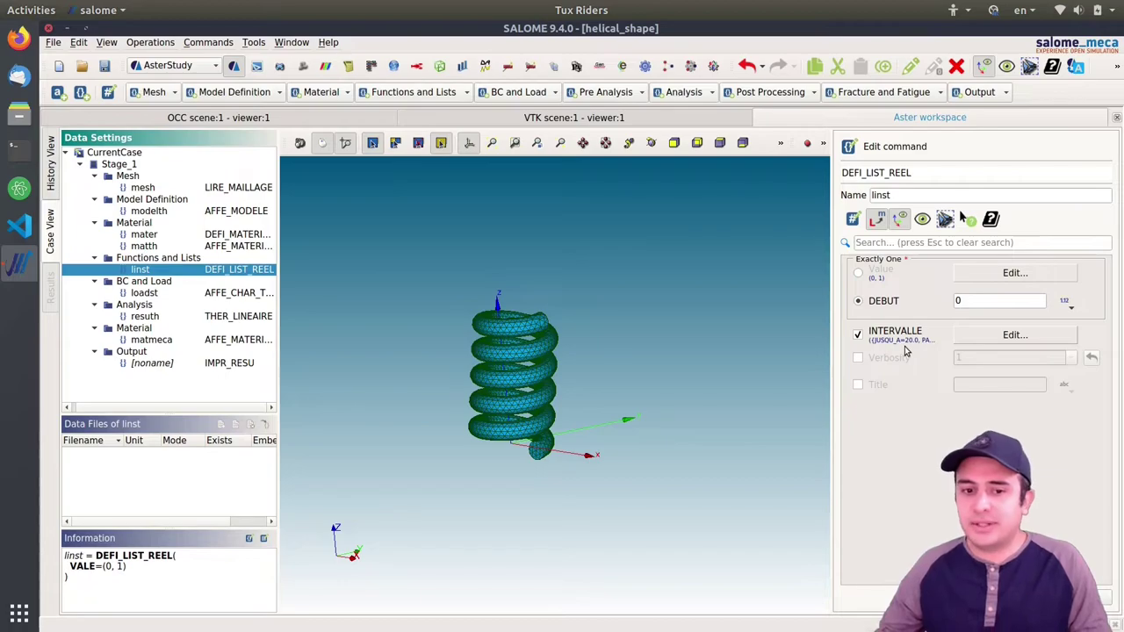
Save the updated linst list and the study, then show the run history with RunCase_1
{"action": "scroll", "coordinate": [584, 376], "scroll_direction": "up", "scroll_amount": 4}
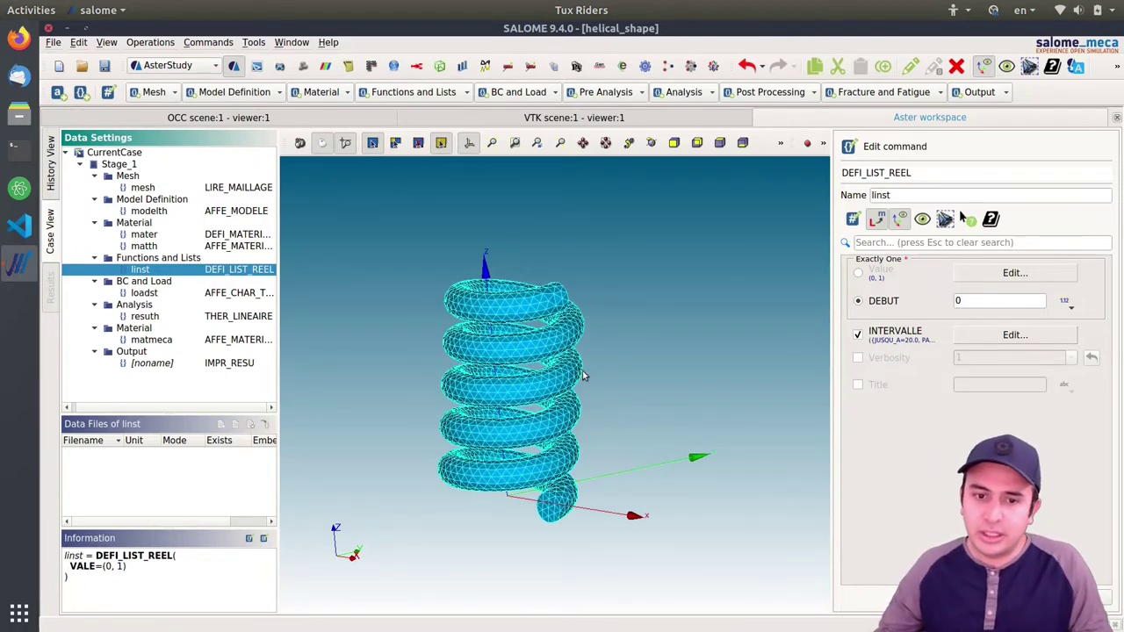
{"action": "scroll", "coordinate": [584, 376], "scroll_direction": "up", "scroll_amount": 2}
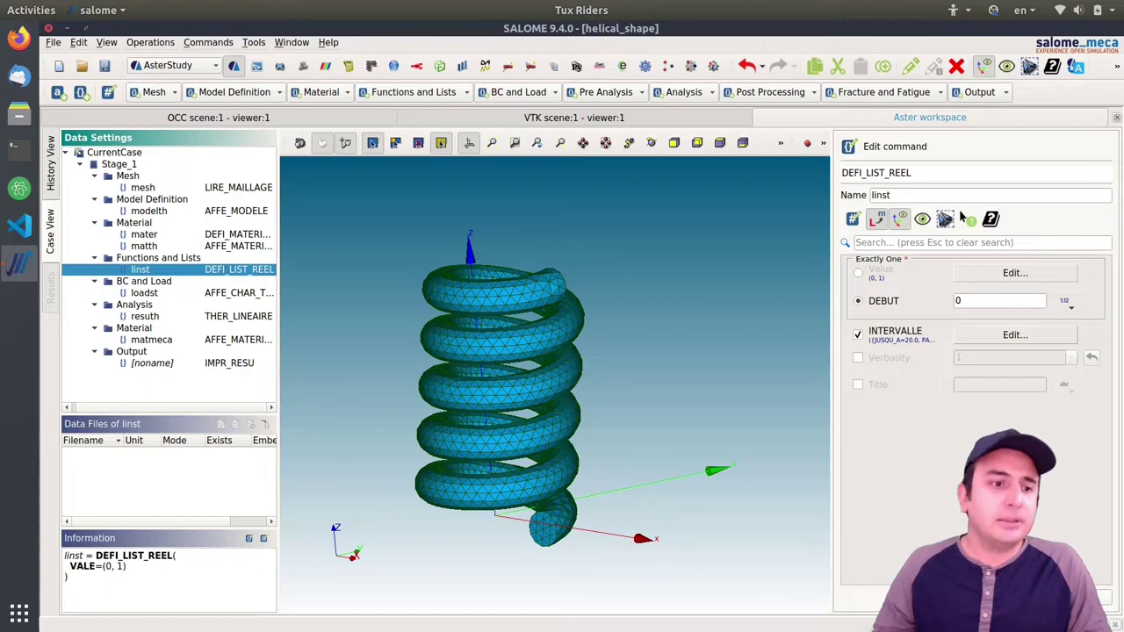
{"action": "left_click", "coordinate": [964, 218]}
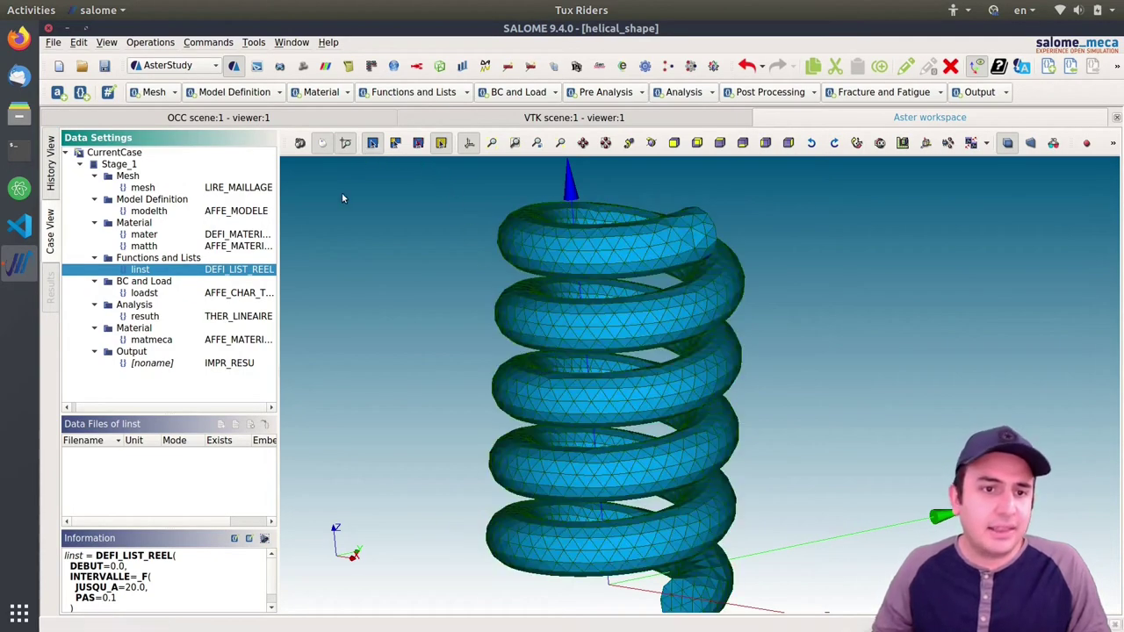
{"action": "left_click", "coordinate": [104, 66]}
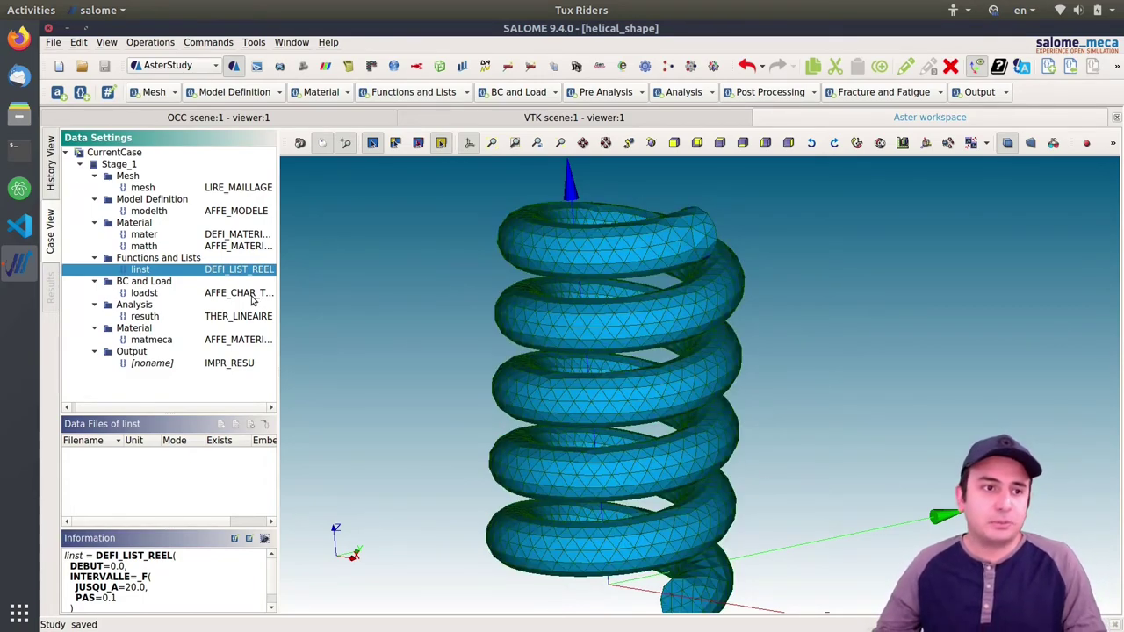
{"action": "left_click", "coordinate": [51, 167]}
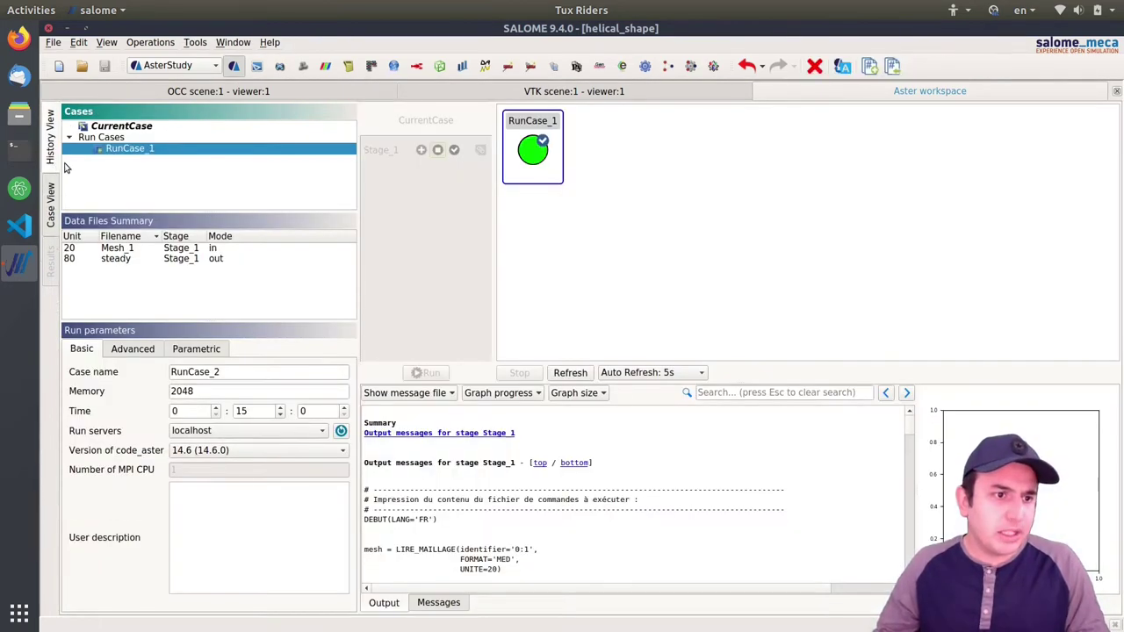
Rerun Stage_1 of CurrentCase as RunCase_2 and check its output log before returning to Case View
{"action": "left_click", "coordinate": [139, 151]}
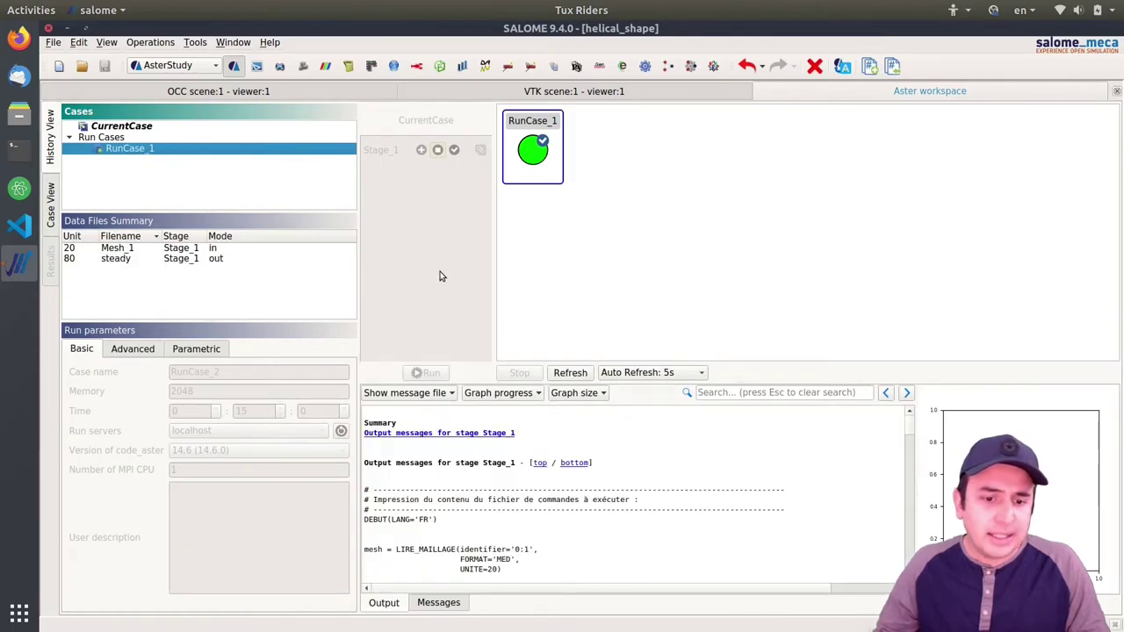
{"action": "left_click", "coordinate": [127, 170]}
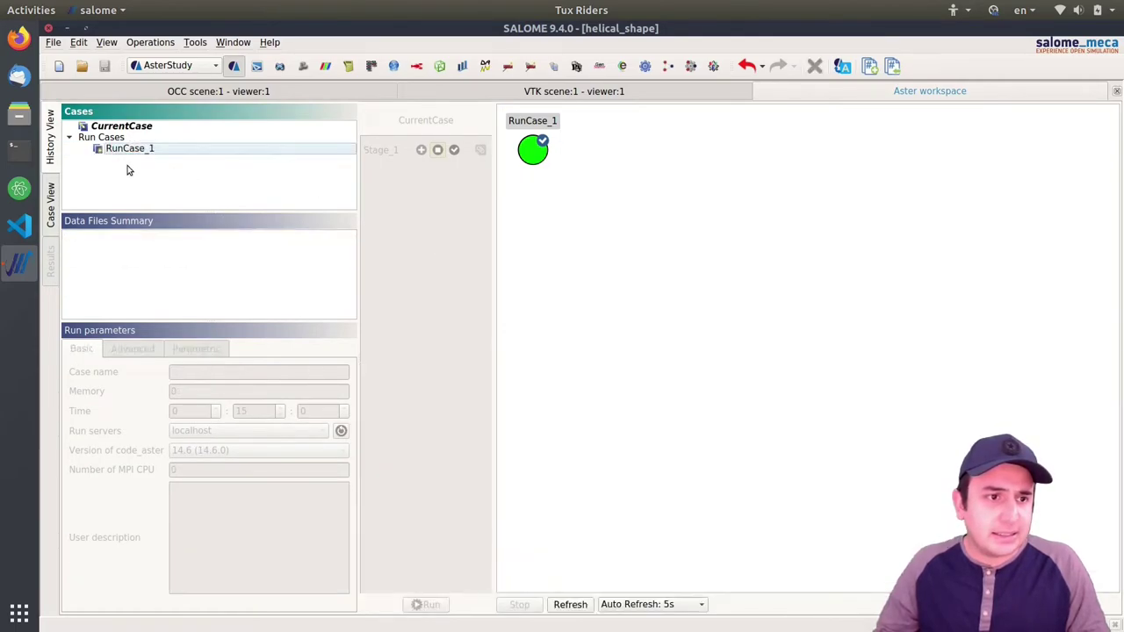
{"action": "left_click", "coordinate": [114, 126]}
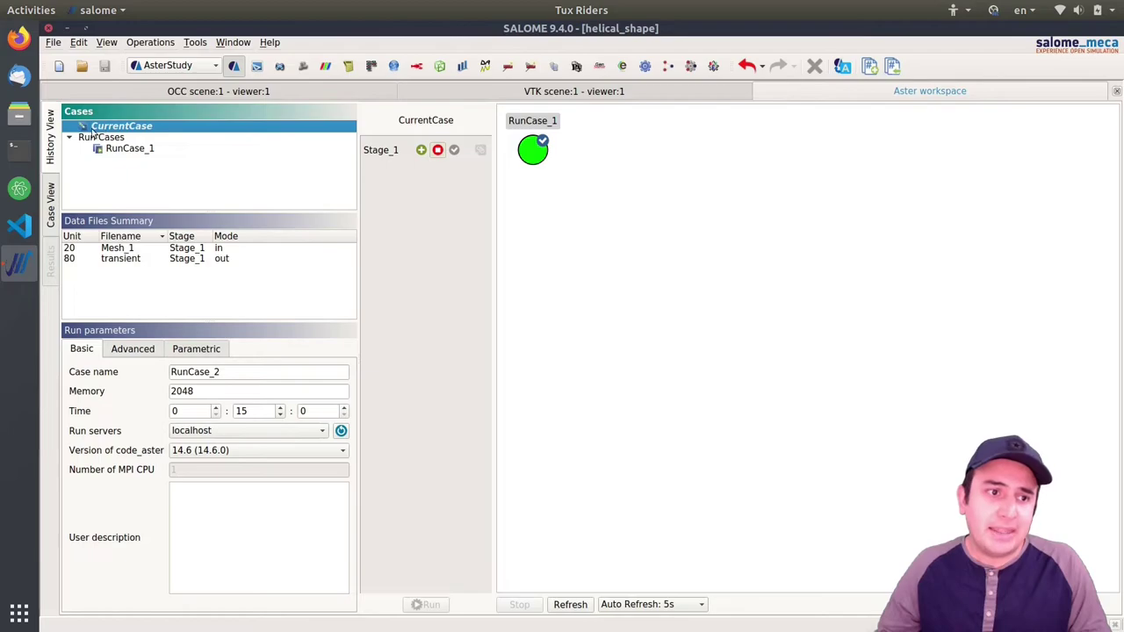
{"action": "left_click", "coordinate": [421, 151]}
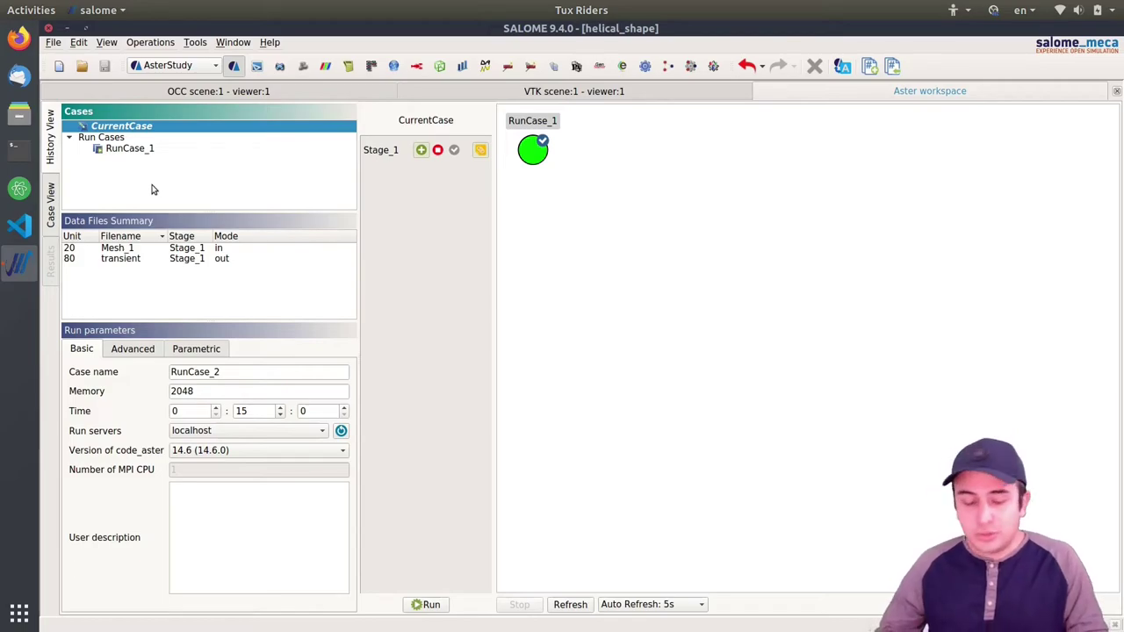
{"action": "left_click", "coordinate": [431, 605]}
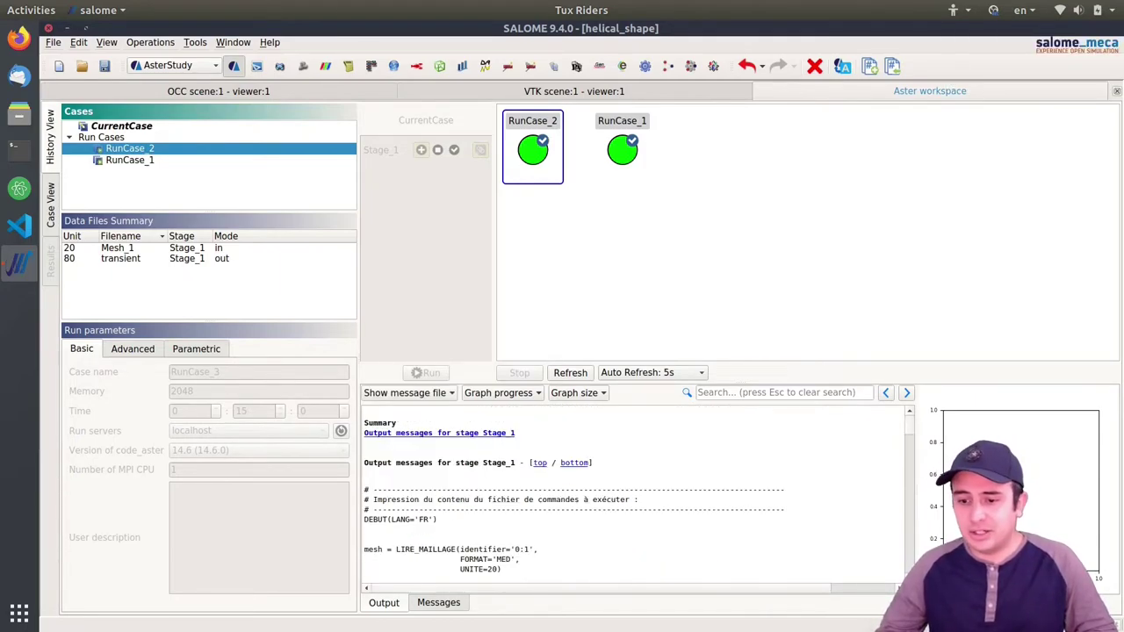
{"action": "left_click_drag", "start_coordinate": [908, 431], "coordinate": [906, 565]}
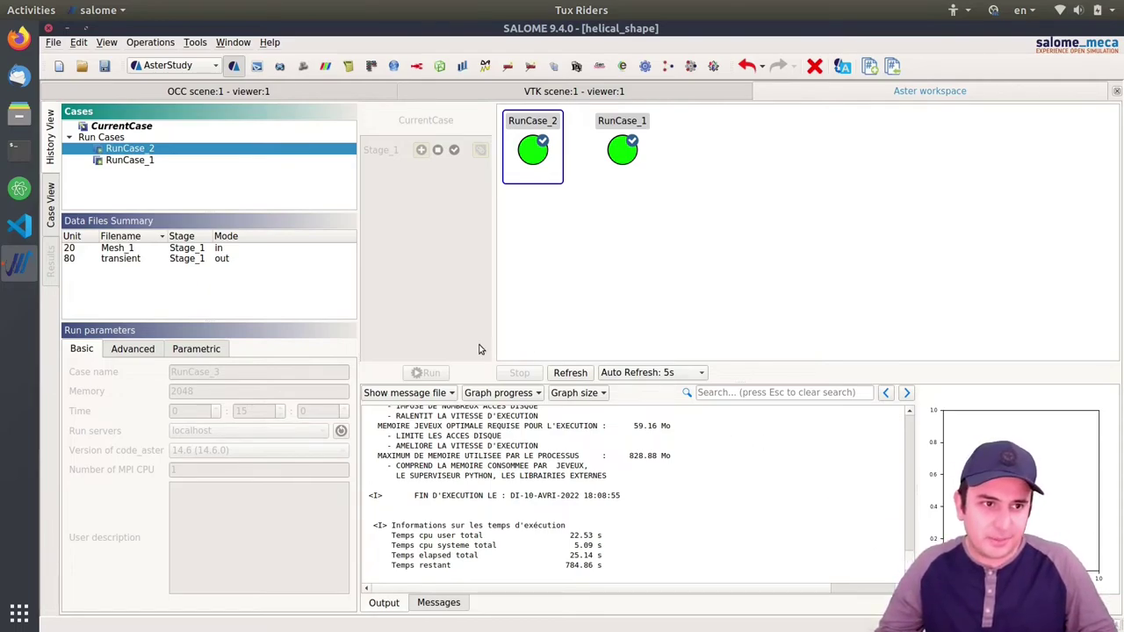
{"action": "left_click", "coordinate": [53, 204]}
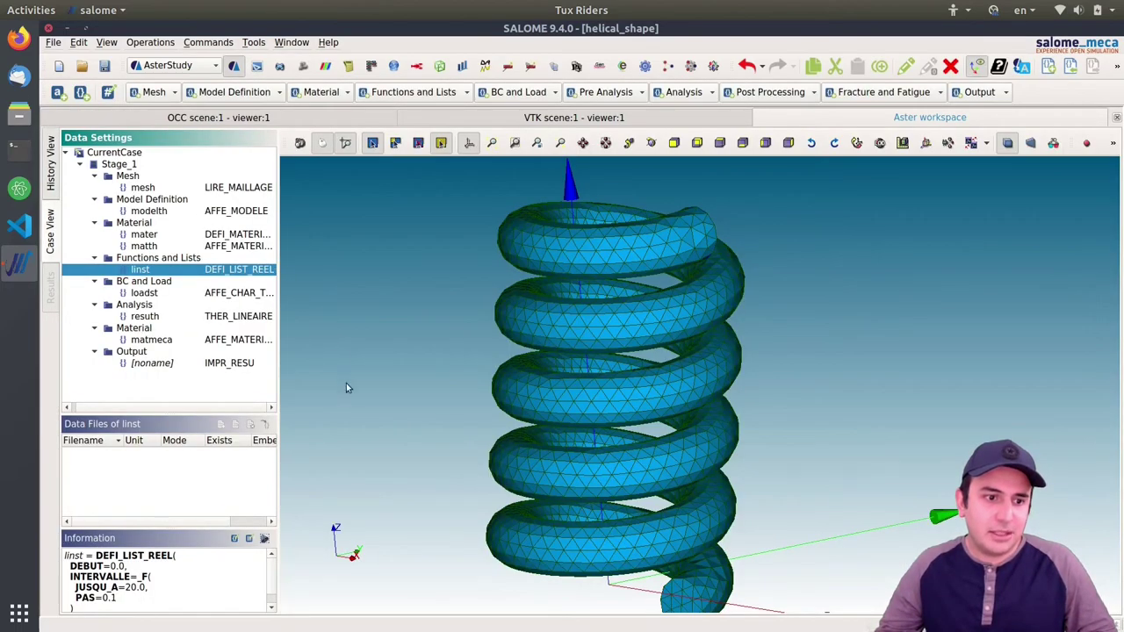
Open the IMPR_RESU transient result file (unit 80) in ParaVis
{"action": "left_click", "coordinate": [171, 368]}
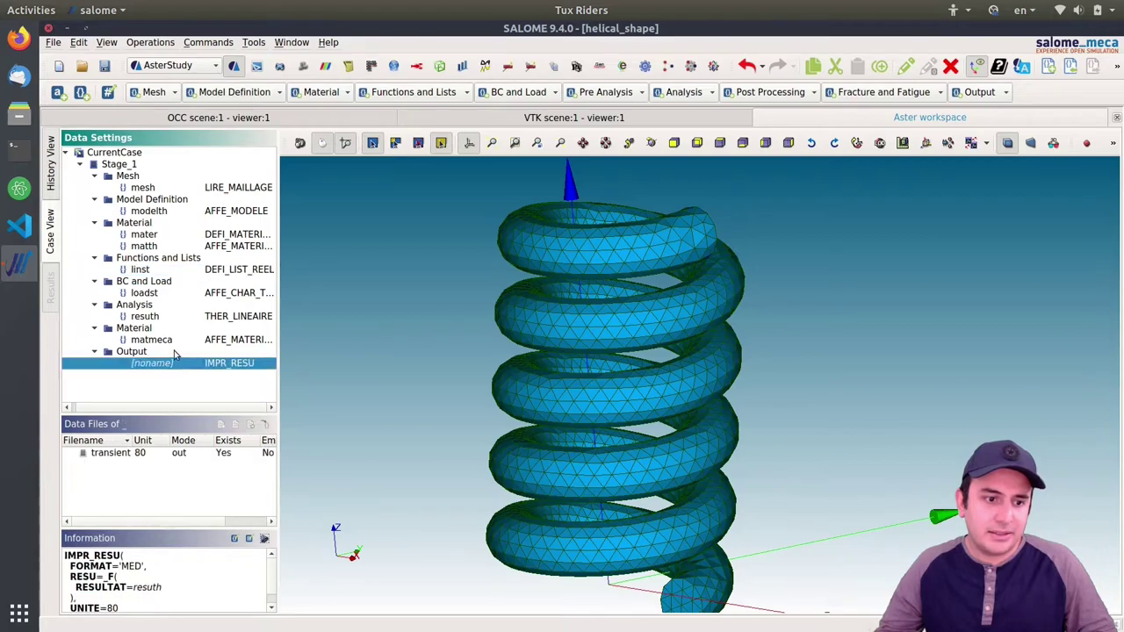
{"action": "left_click", "coordinate": [132, 454]}
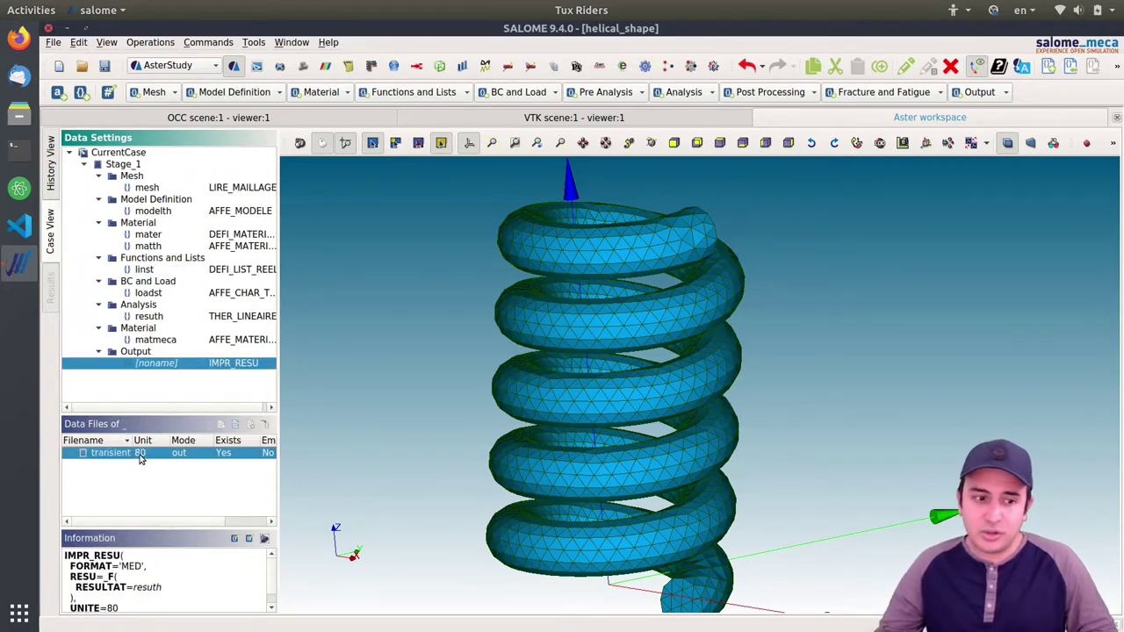
{"action": "right_click", "coordinate": [139, 457]}
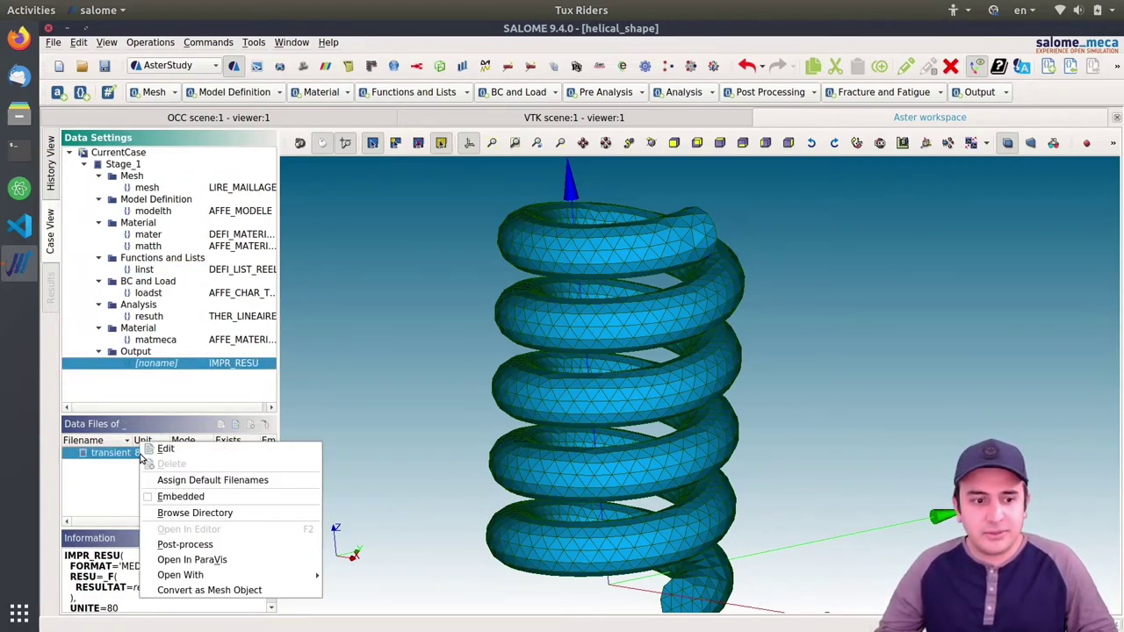
{"action": "left_click", "coordinate": [204, 566]}
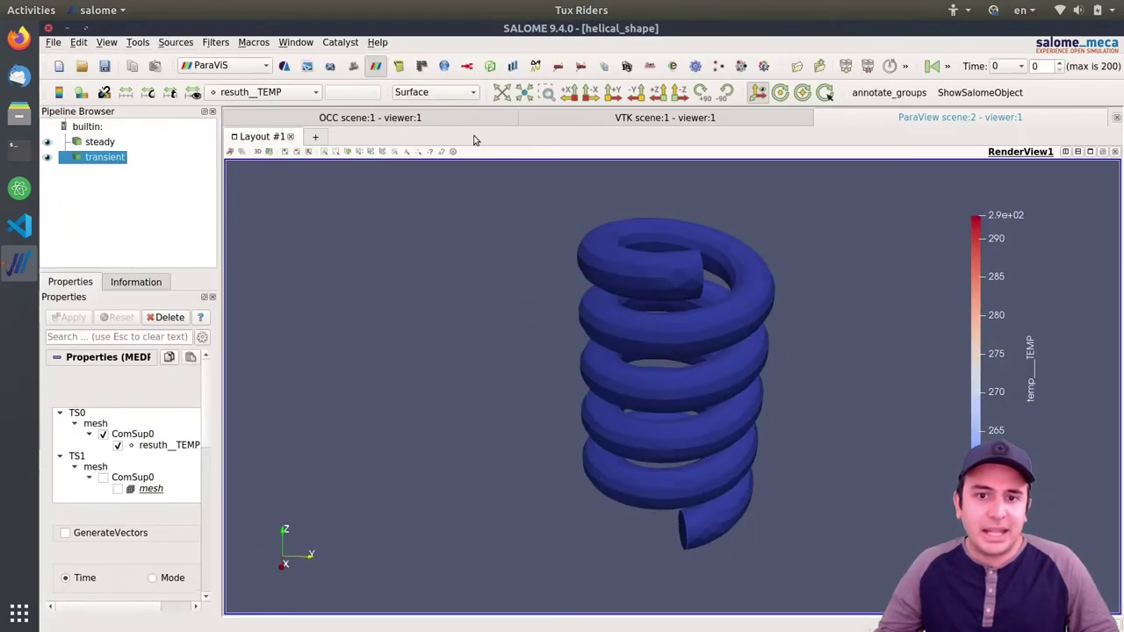
{"action": "mouse_move", "coordinate": [736, 366]}
{"action": "left_mouse_down"}
{"action": "mouse_move", "coordinate": [748, 334]}
{"action": "mouse_move", "coordinate": [746, 358]}
{"action": "left_mouse_up"}
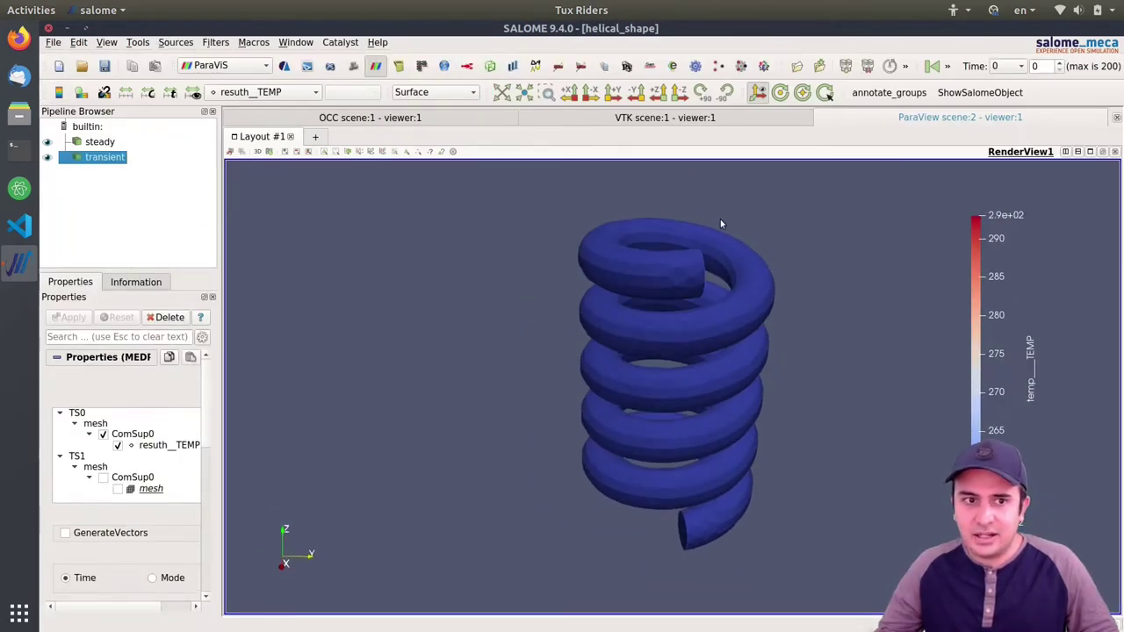
Colour the transient result by resuth_TEMP and hide the steady result
{"action": "left_click", "coordinate": [260, 94]}
{"action": "left_click", "coordinate": [254, 92]}
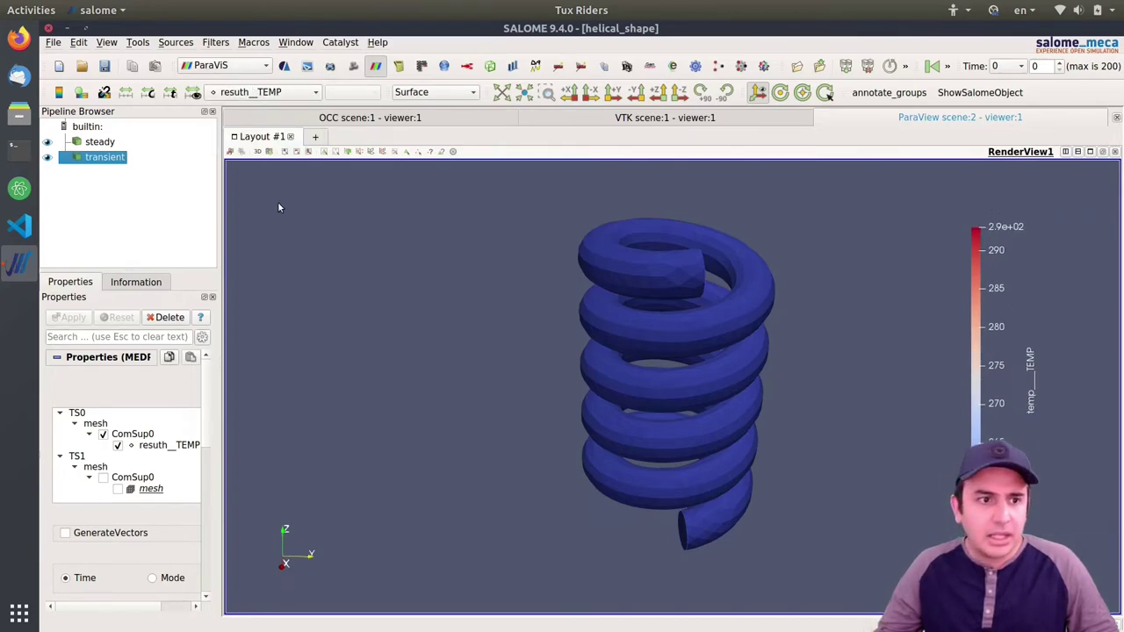
{"action": "left_click", "coordinate": [47, 142]}
{"action": "left_click", "coordinate": [103, 160]}
{"action": "left_click_drag", "start_coordinate": [739, 437], "coordinate": [693, 277]}
{"action": "mouse_move", "coordinate": [703, 341]}
{"action": "left_mouse_down"}
{"action": "mouse_move", "coordinate": [632, 328]}
{"action": "mouse_move", "coordinate": [710, 331]}
{"action": "mouse_move", "coordinate": [700, 335]}
{"action": "left_mouse_up"}
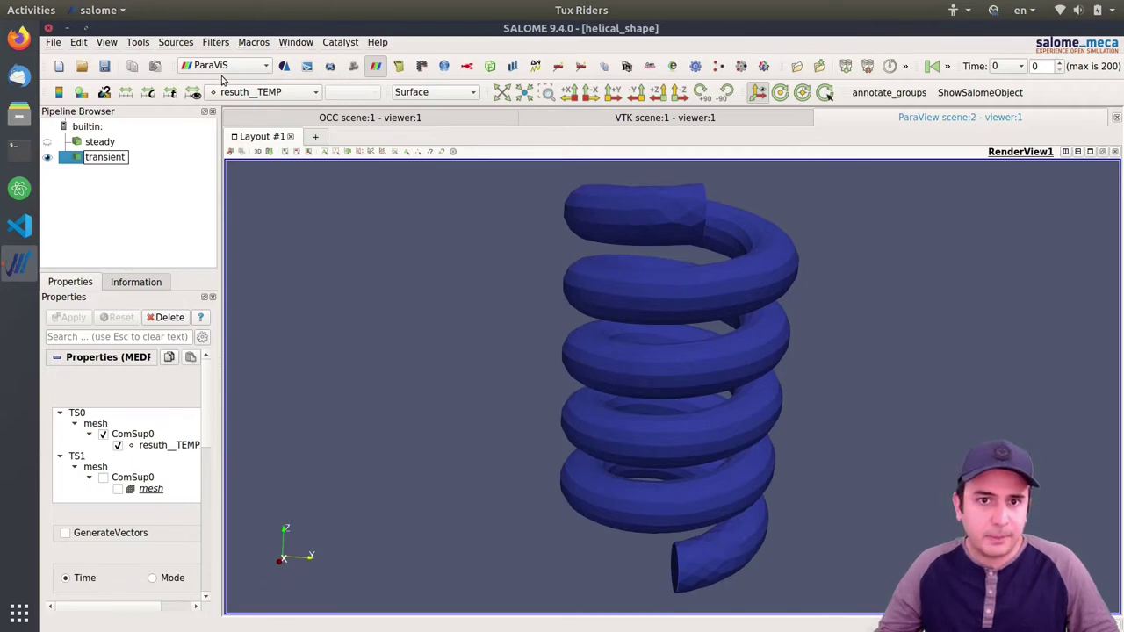
Step through the transient time steps while rotating the helix, dismissing the error report
{"action": "left_click", "coordinate": [948, 69]}
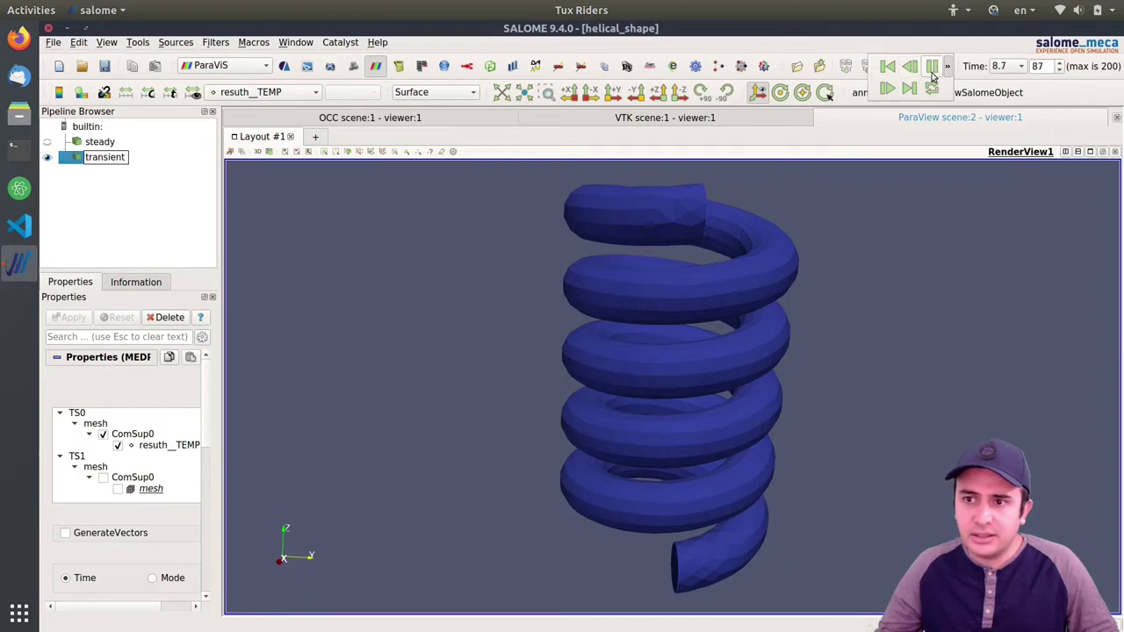
{"action": "left_click", "coordinate": [933, 68]}
{"action": "left_click_drag", "start_coordinate": [736, 229], "coordinate": [705, 239]}
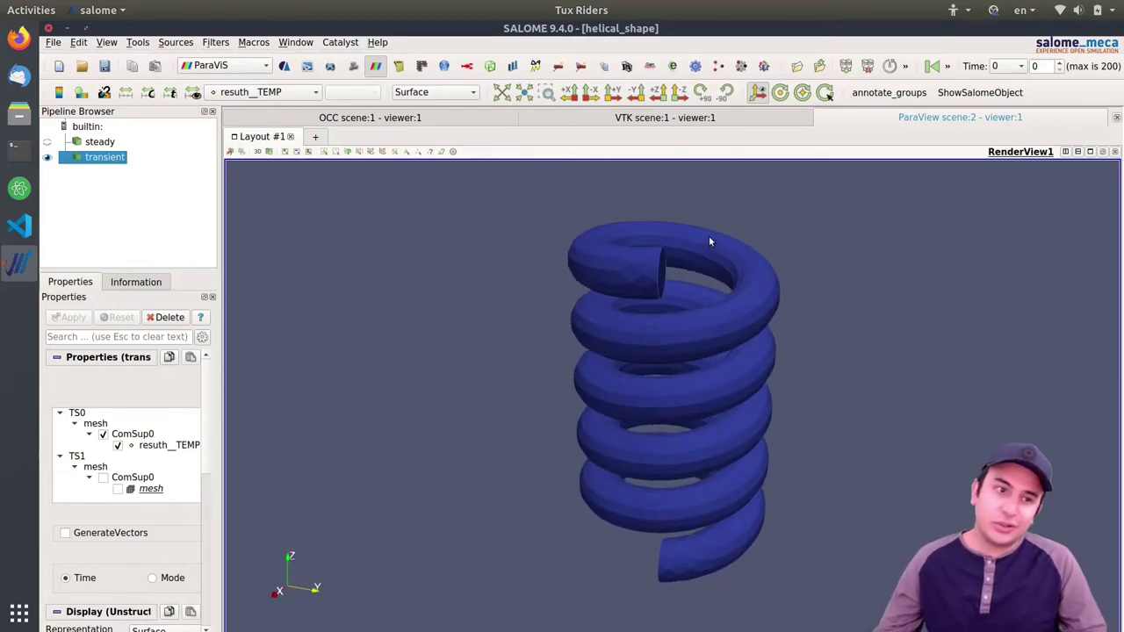
{"action": "left_click_drag", "start_coordinate": [710, 255], "coordinate": [678, 353]}
{"action": "mouse_move", "coordinate": [666, 393]}
{"action": "left_mouse_down"}
{"action": "mouse_move", "coordinate": [673, 319]}
{"action": "mouse_move", "coordinate": [668, 391]}
{"action": "left_mouse_up"}
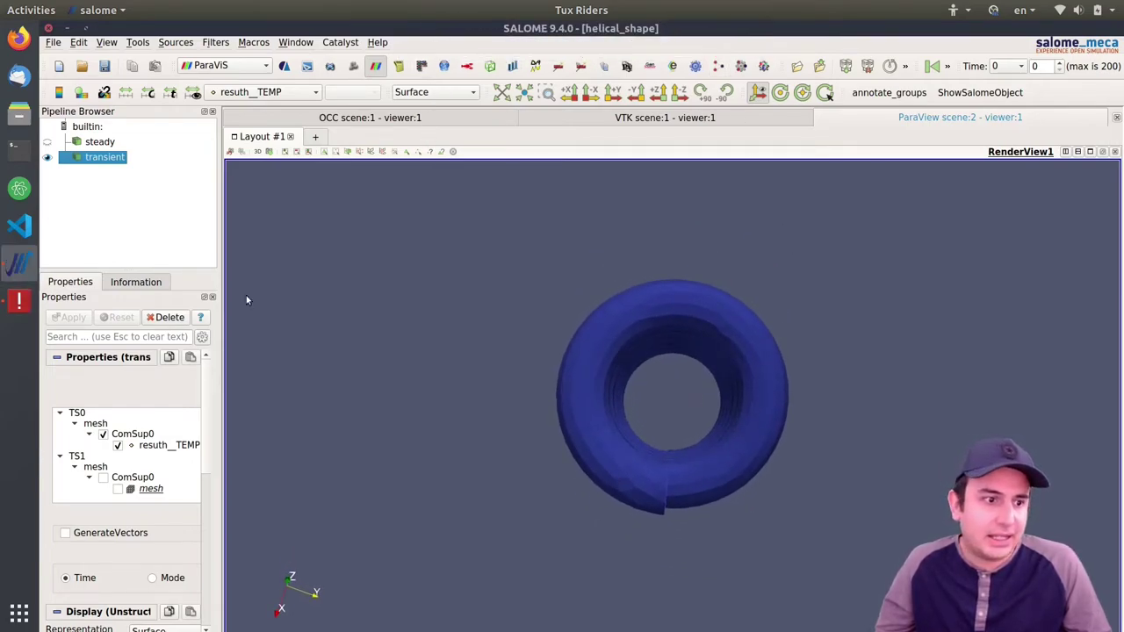
{"action": "left_click", "coordinate": [670, 395]}
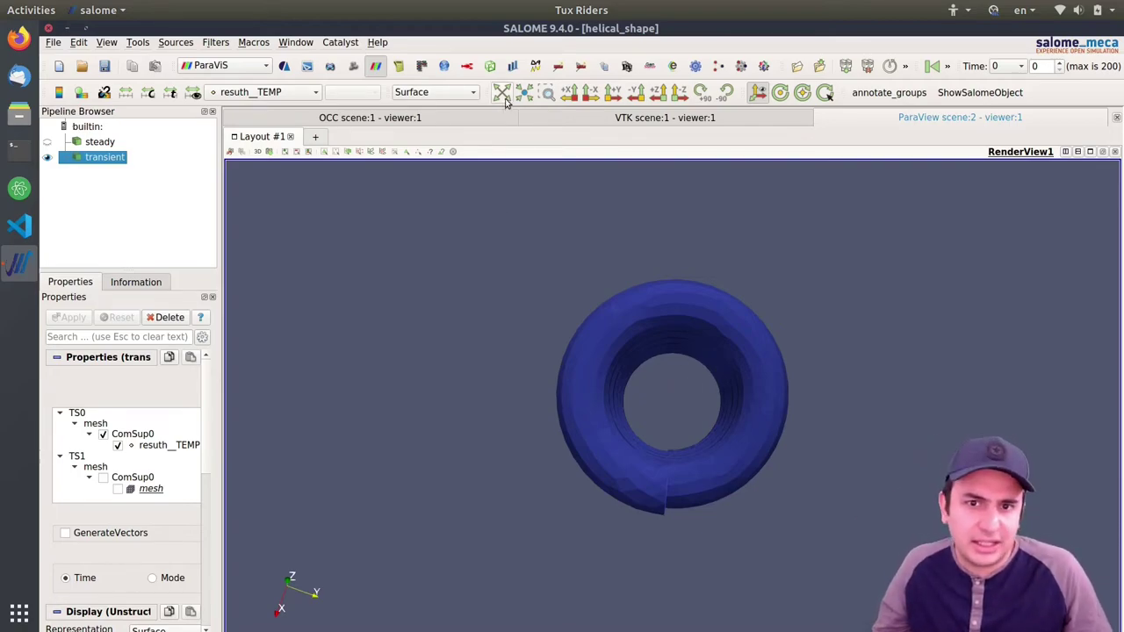
{"action": "left_click", "coordinate": [201, 66]}
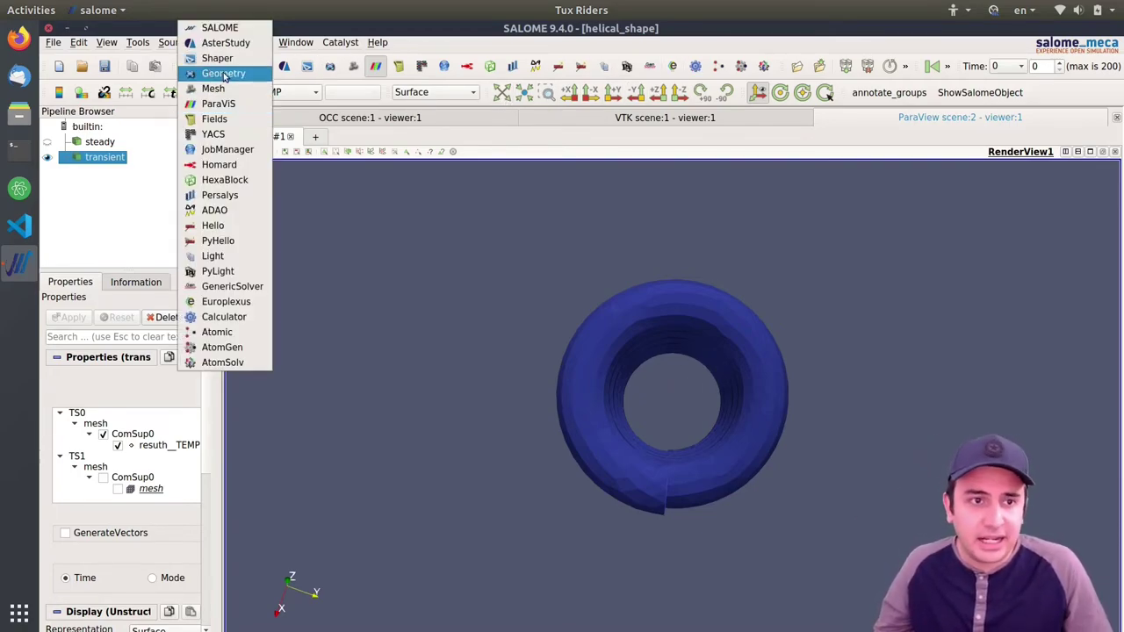
Back in AsterStudy, open the mater material definition with descriptive parameter names
{"action": "left_click", "coordinate": [225, 43]}
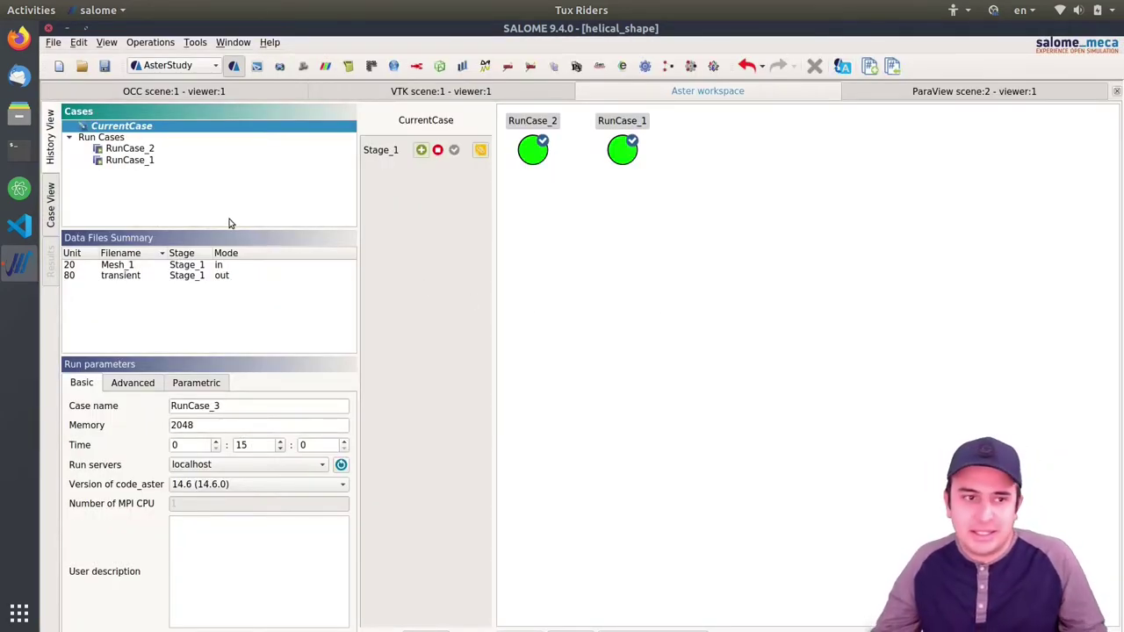
{"action": "left_click", "coordinate": [51, 210]}
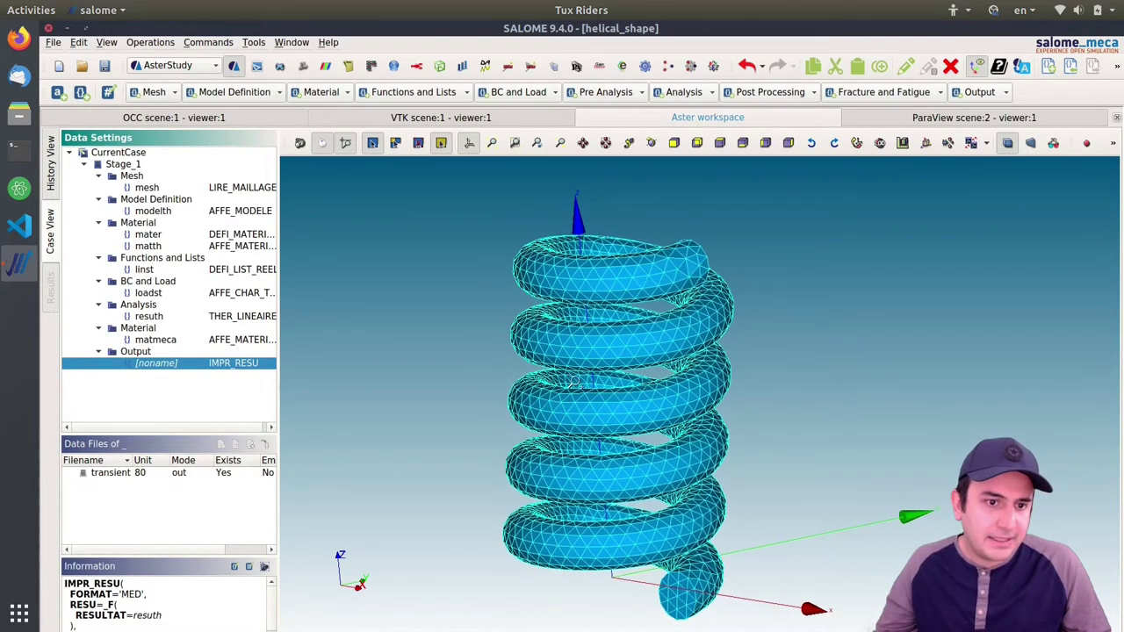
{"action": "middle_click_drag", "start_coordinate": [569, 401], "coordinate": [597, 376]}
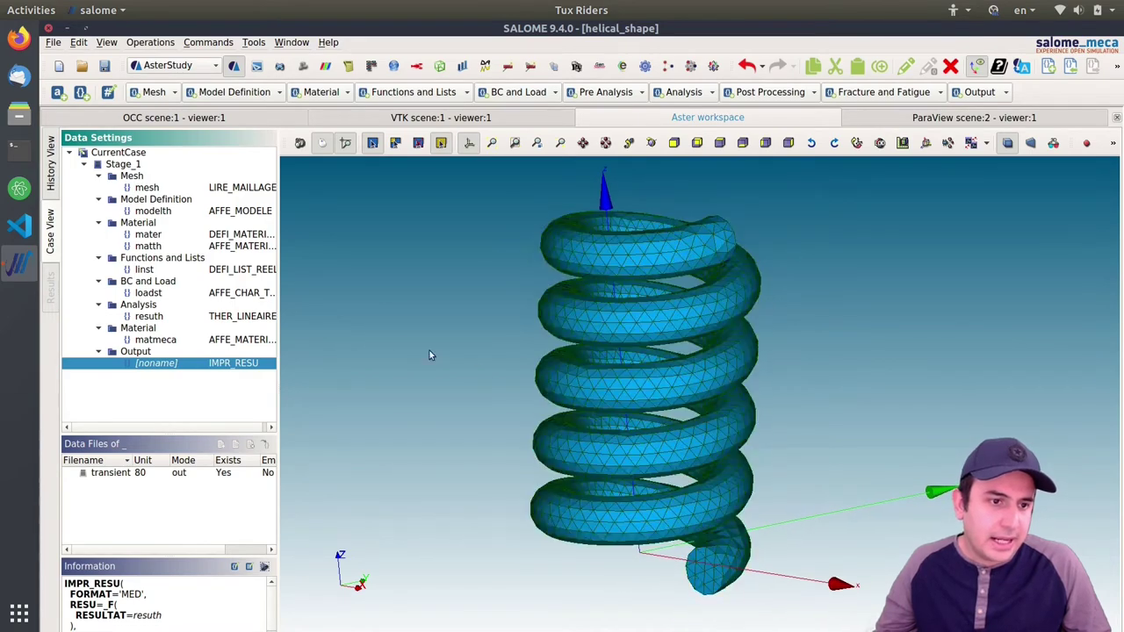
{"action": "left_click", "coordinate": [164, 235]}
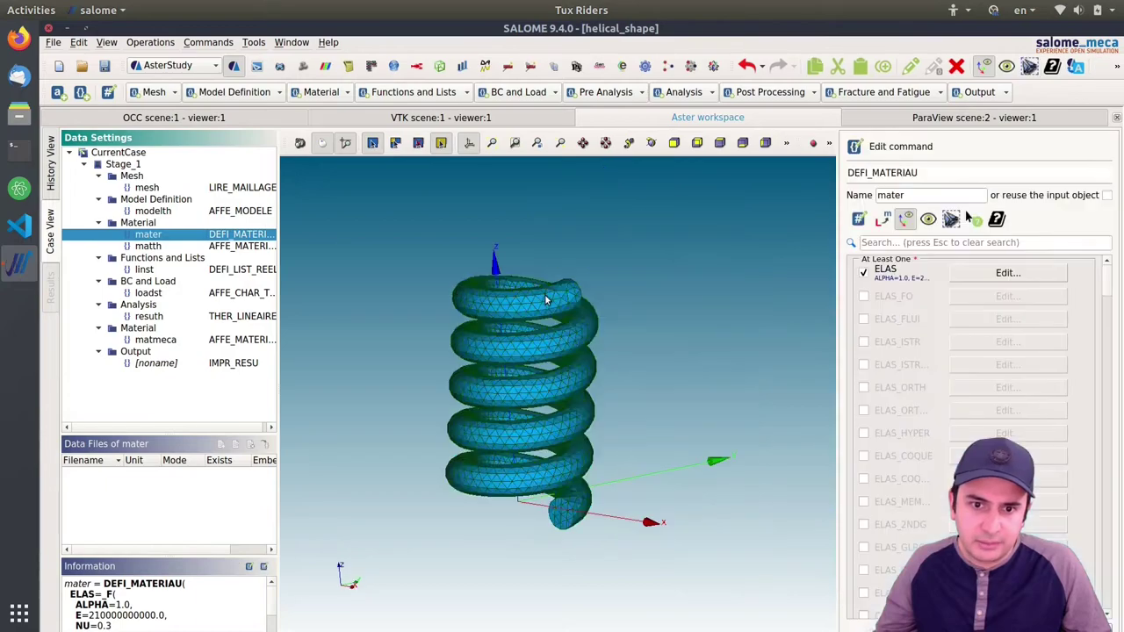
{"action": "left_click", "coordinate": [883, 219]}
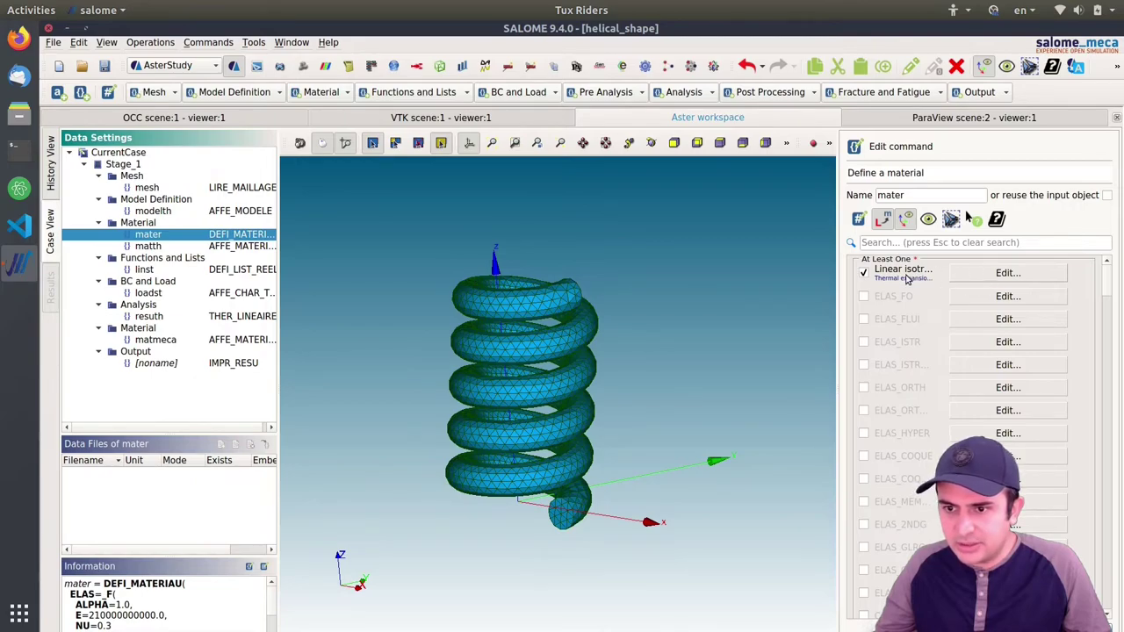
Remove the thermal expansion coefficient from the linear isotropic elasticity parameters
{"action": "left_click", "coordinate": [1007, 273]}
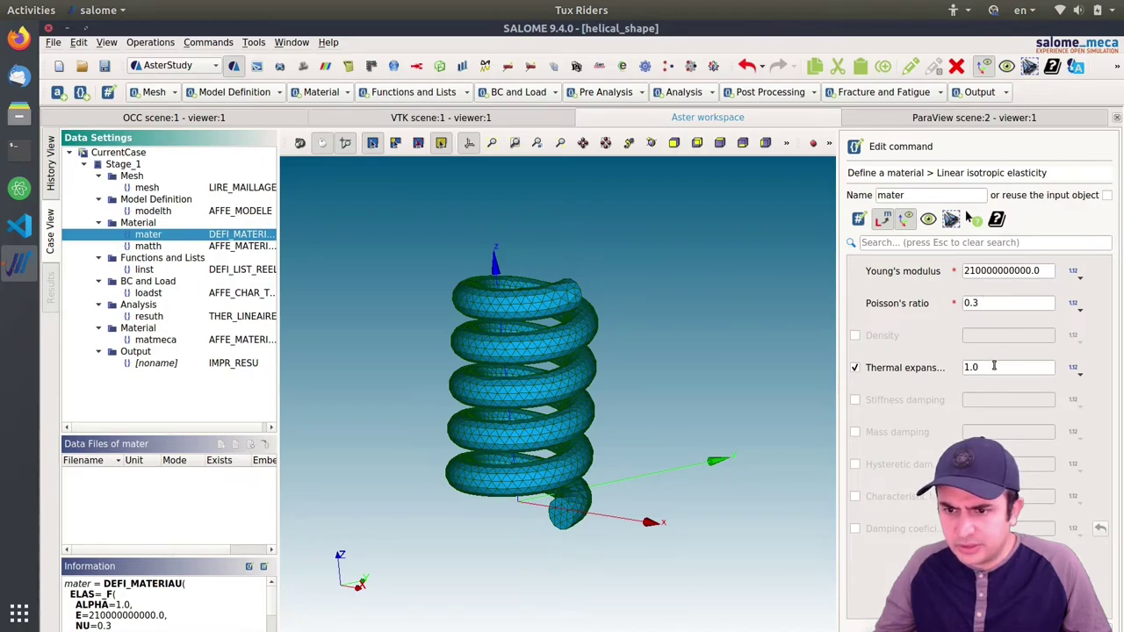
{"action": "left_click", "coordinate": [856, 368]}
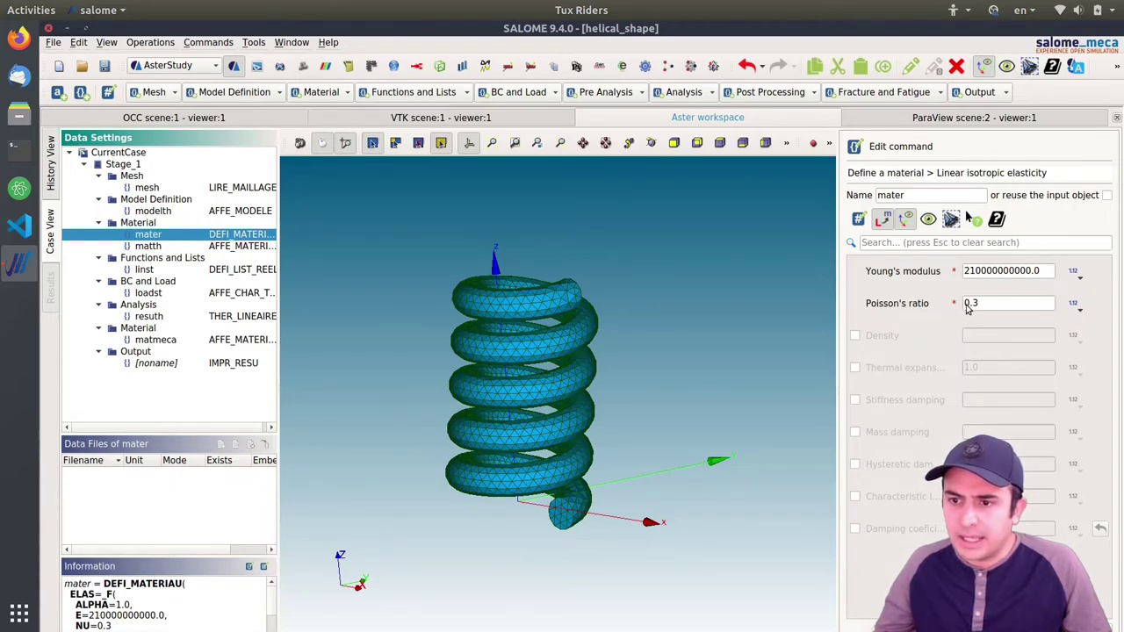
{"action": "key", "text": "Escape"}
{"action": "left_click_drag", "start_coordinate": [1108, 291], "coordinate": [1107, 444]}
{"action": "scroll", "coordinate": [887, 435], "scroll_direction": "down", "scroll_amount": 6}
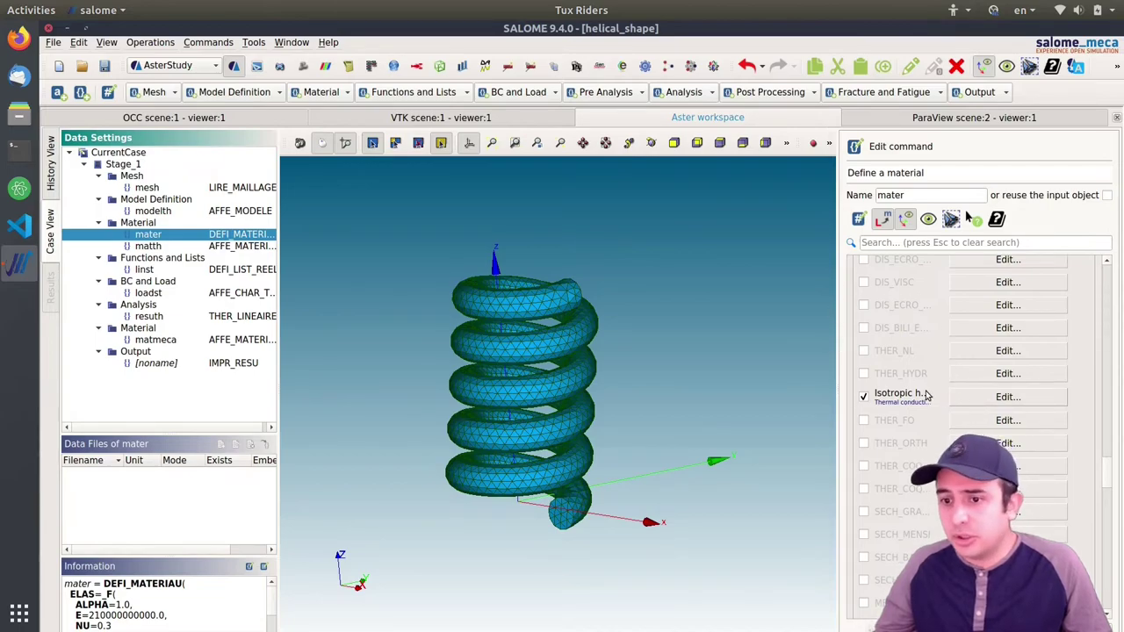
Set the volumetric heat capacity (RHO_CP) to 1000, keeping thermal conductivity 0.54
{"action": "left_click", "coordinate": [888, 398]}
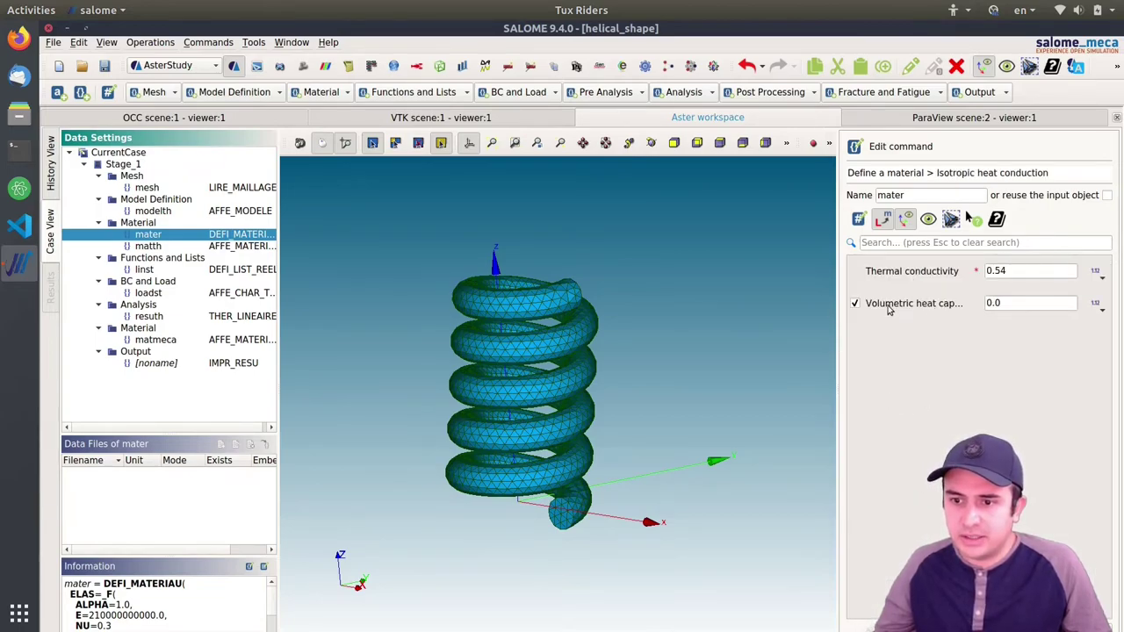
{"action": "left_click_drag", "start_coordinate": [992, 302], "coordinate": [1001, 302]}
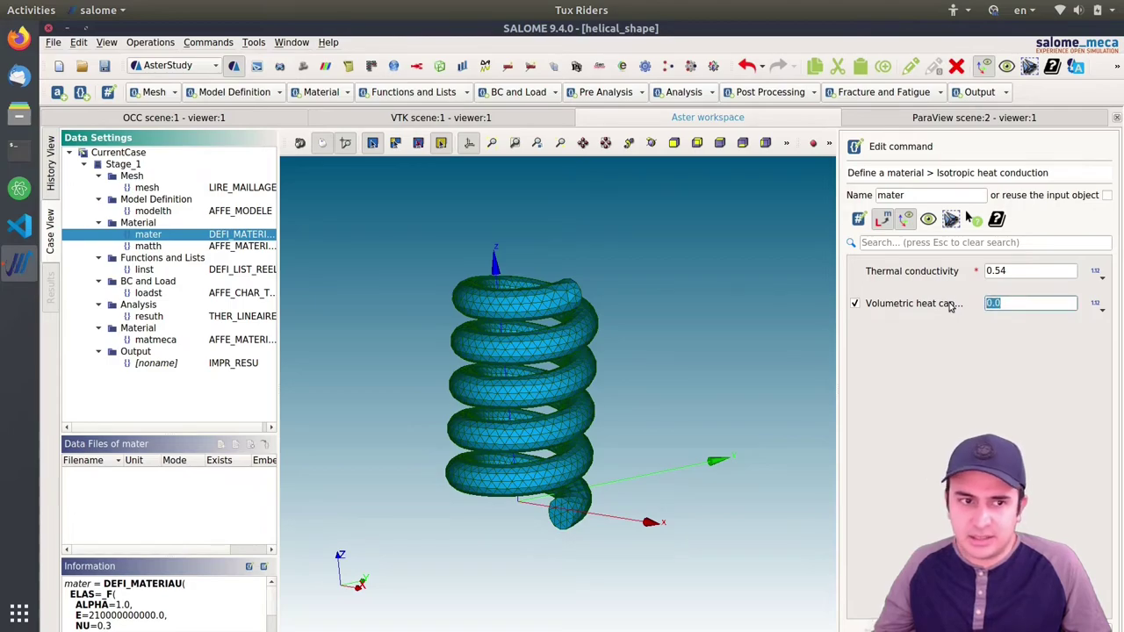
{"action": "type", "text": "1000"}
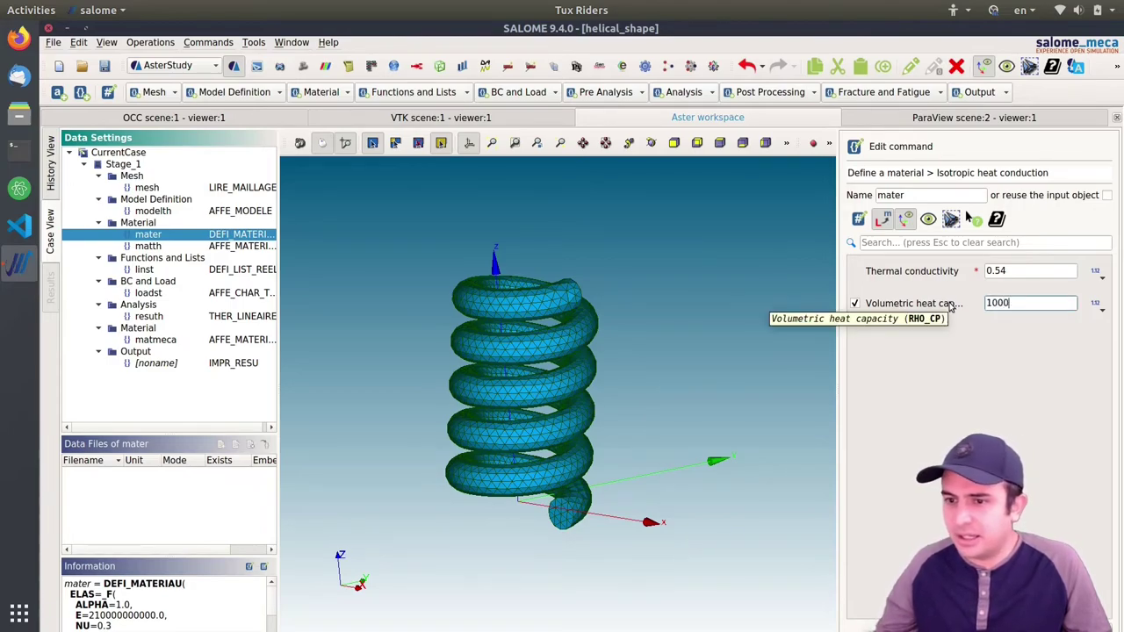
{"action": "left_click", "coordinate": [1015, 270]}
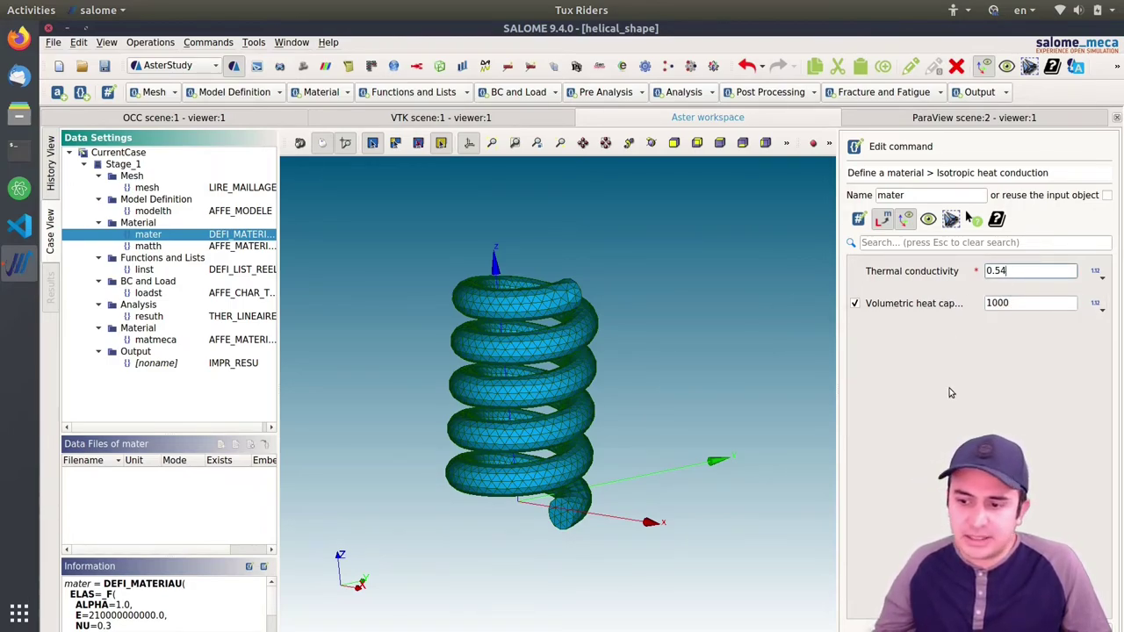
{"action": "left_click", "coordinate": [969, 217]}
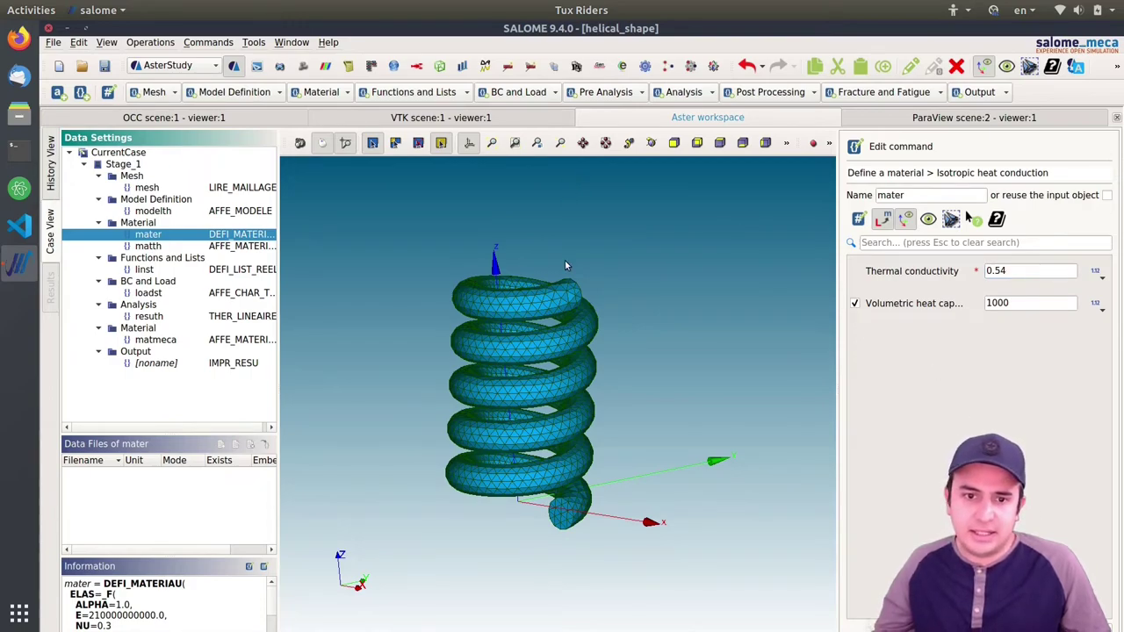
{"action": "left_click", "coordinate": [969, 217]}
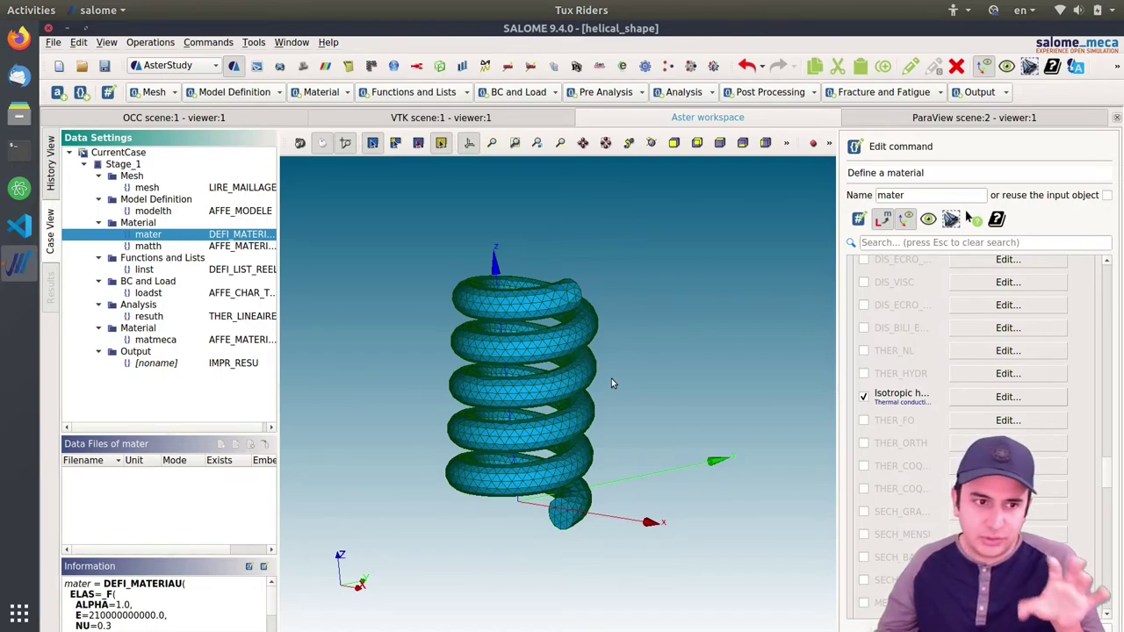
{"action": "key", "text": "Escape"}
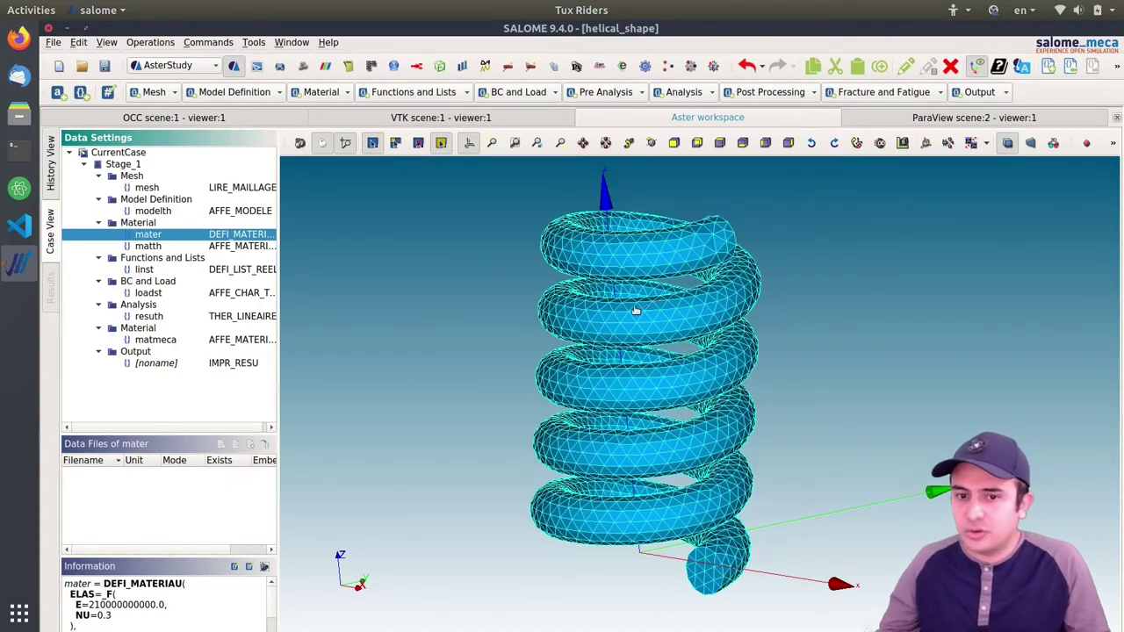
Save the study, select the IMPR_RESU output and show the run history for RunCase_3
{"action": "scroll", "coordinate": [642, 318], "scroll_direction": "up", "scroll_amount": 3}
{"action": "left_click_drag", "start_coordinate": [638, 327], "coordinate": [648, 353]}
{"action": "left_click", "coordinate": [105, 69]}
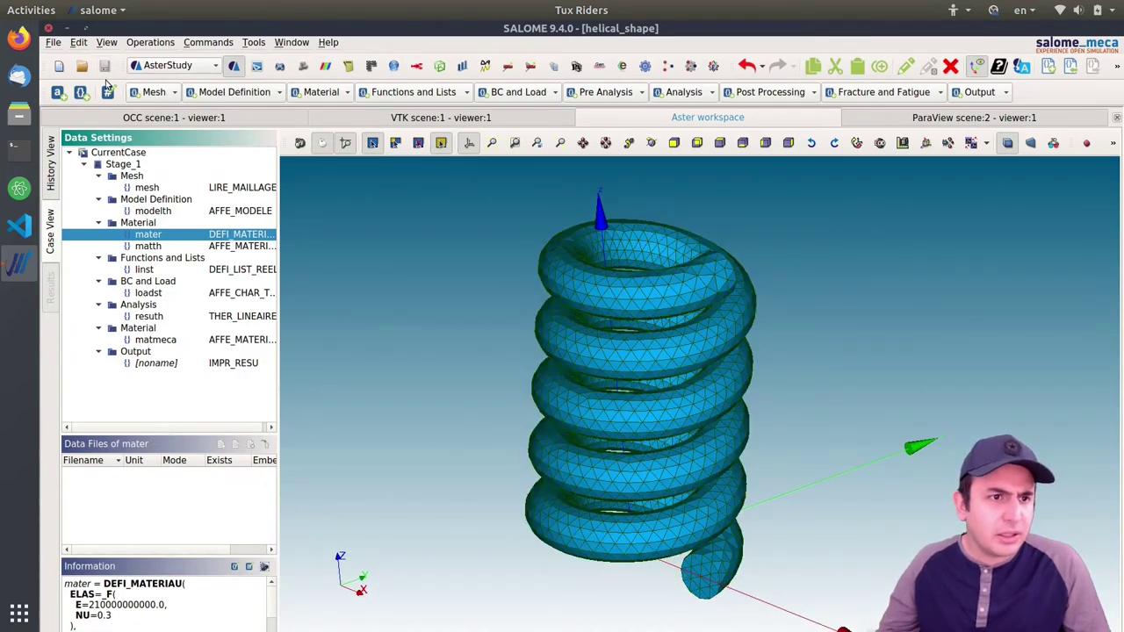
{"action": "left_click", "coordinate": [163, 366]}
{"action": "left_click", "coordinate": [51, 165]}
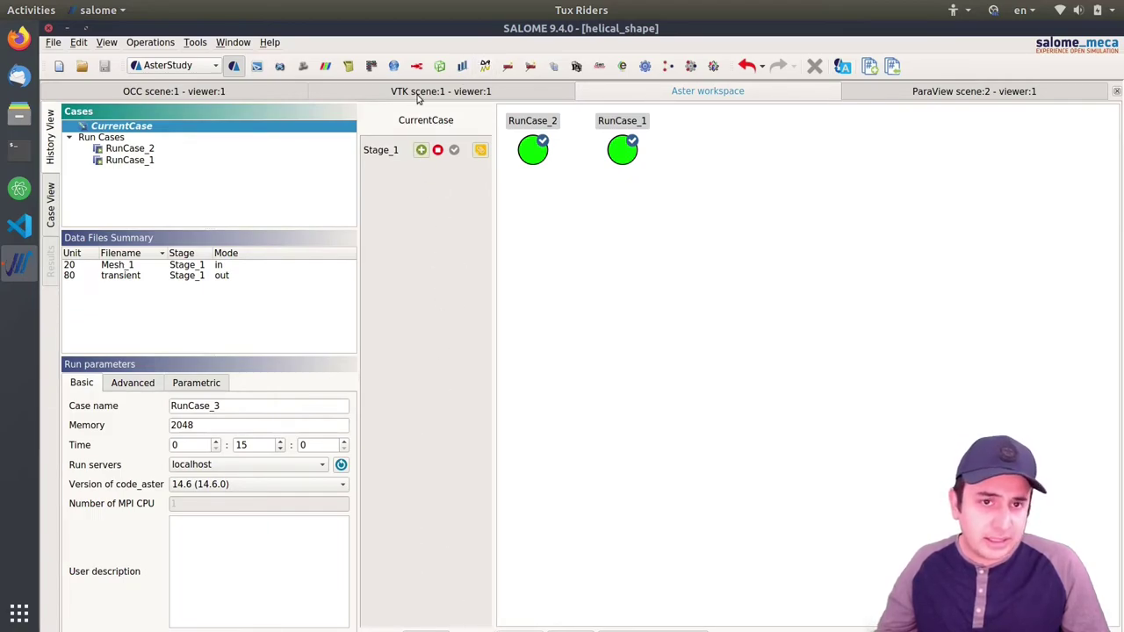
Launch the calculation as RunCase_3
{"action": "left_click_drag", "start_coordinate": [413, 32], "coordinate": [411, 72]}
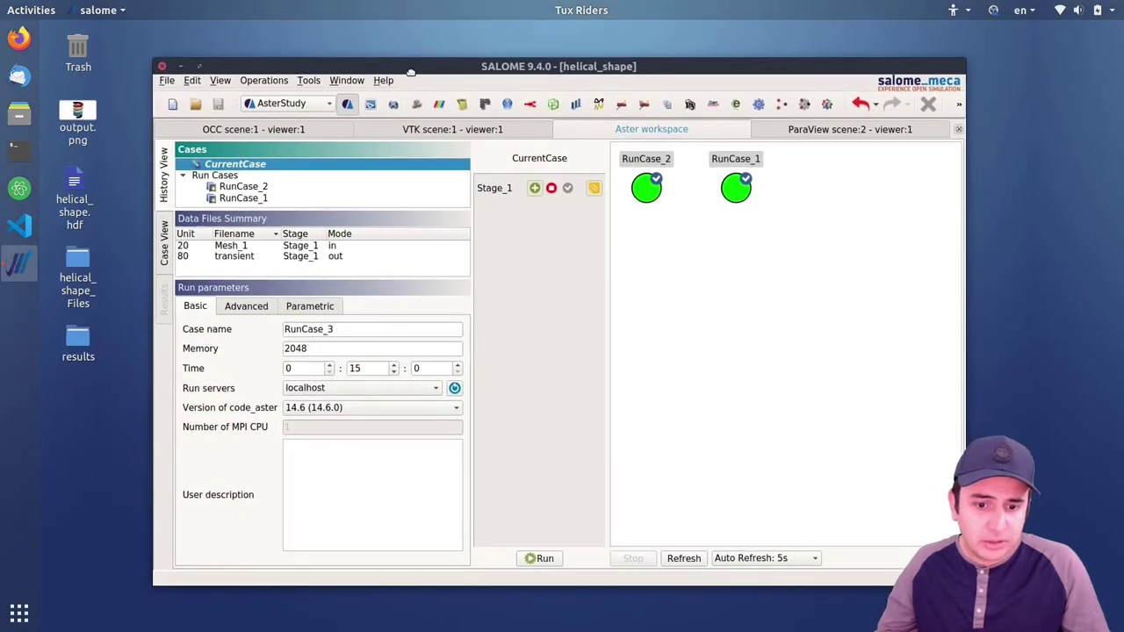
{"action": "double_click", "coordinate": [411, 72]}
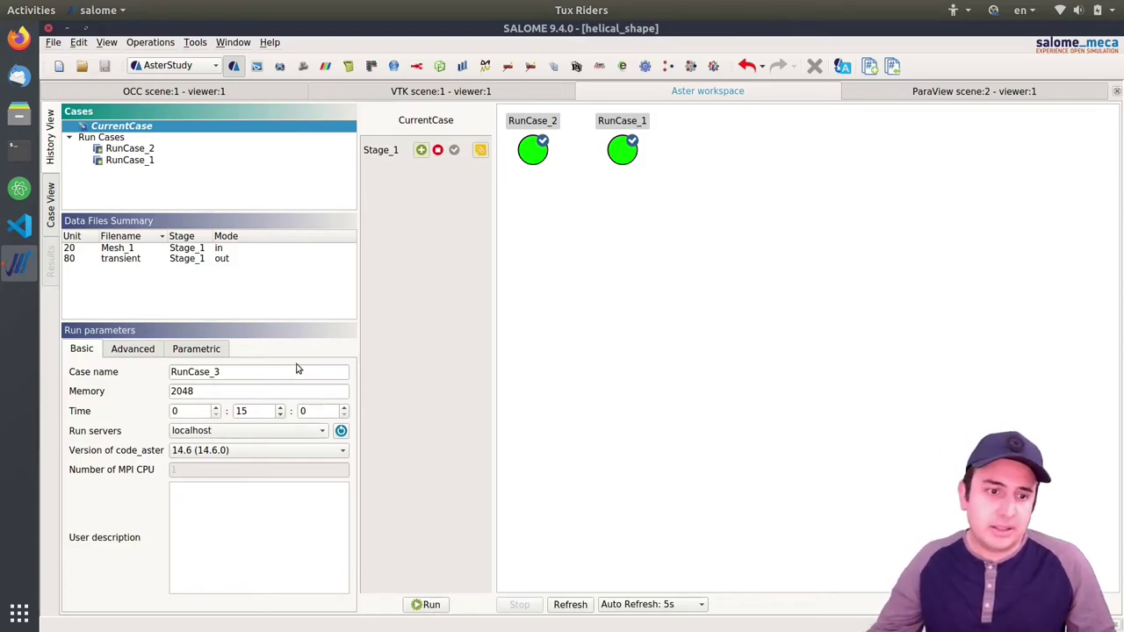
{"action": "left_click", "coordinate": [427, 605]}
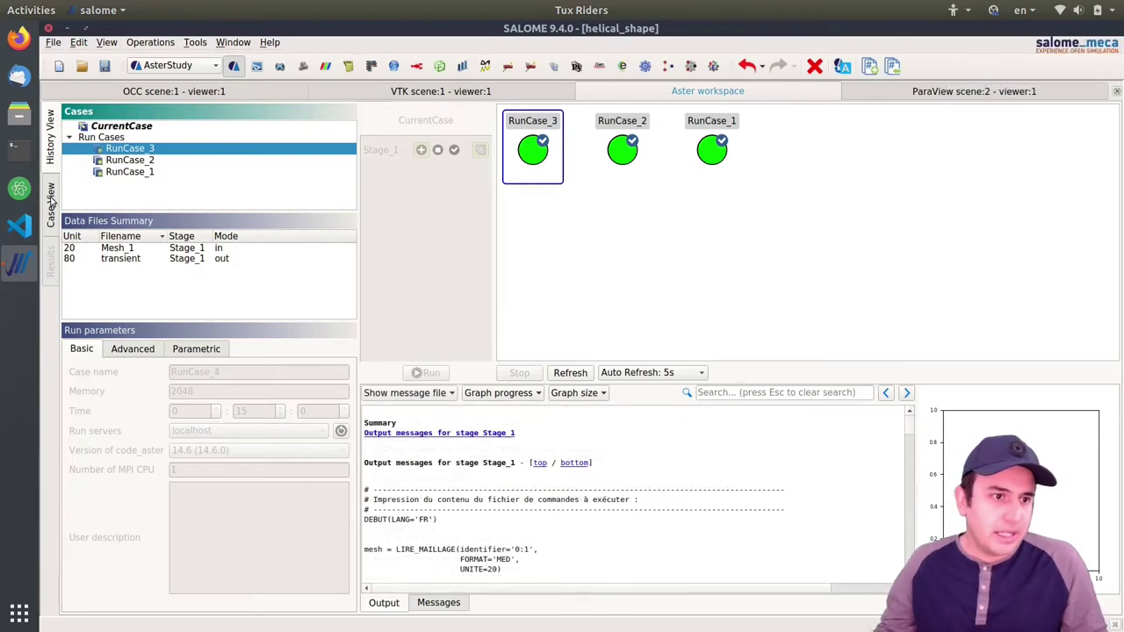
Open RunCase_3's transient result file (unit 80) in ParaVis
{"action": "left_click", "coordinate": [51, 202]}
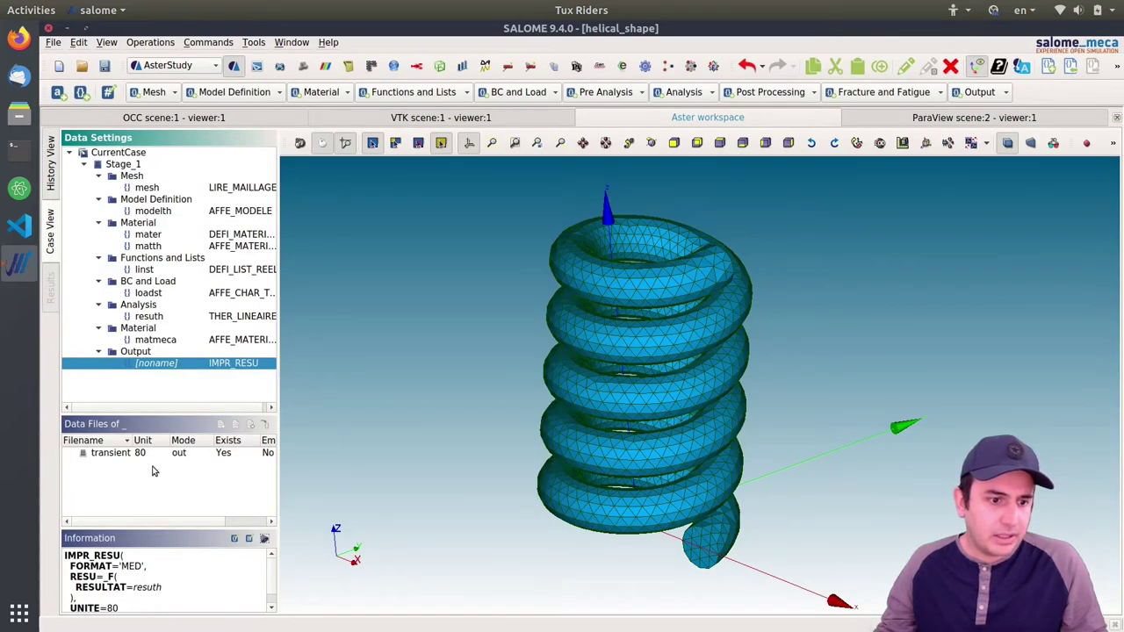
{"action": "left_click", "coordinate": [140, 455]}
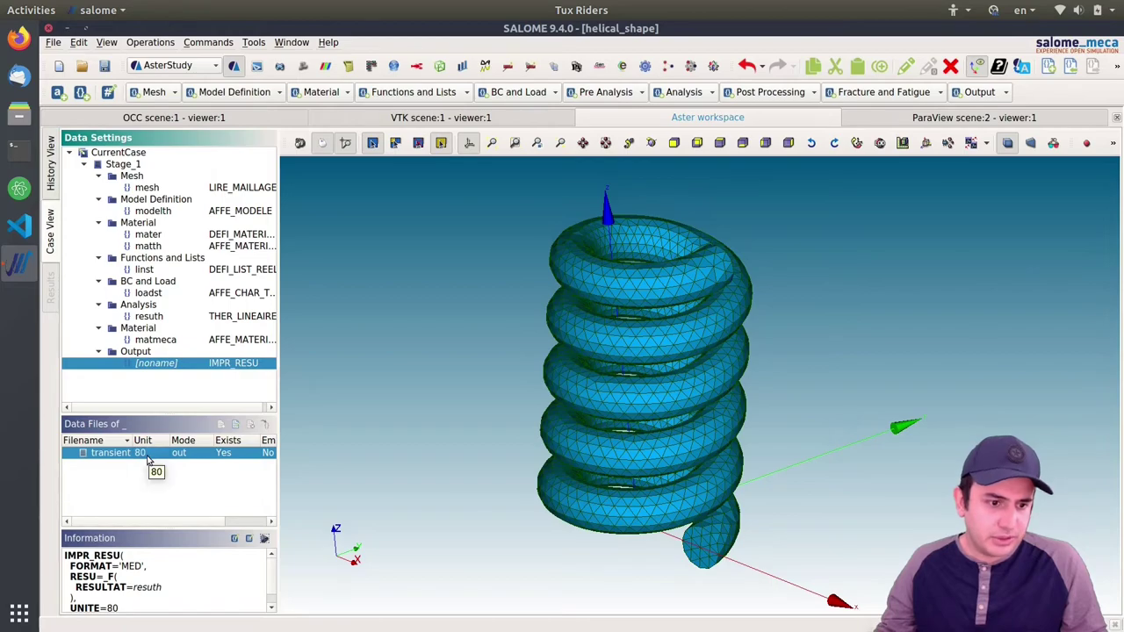
{"action": "right_click", "coordinate": [150, 459]}
{"action": "left_click", "coordinate": [209, 561]}
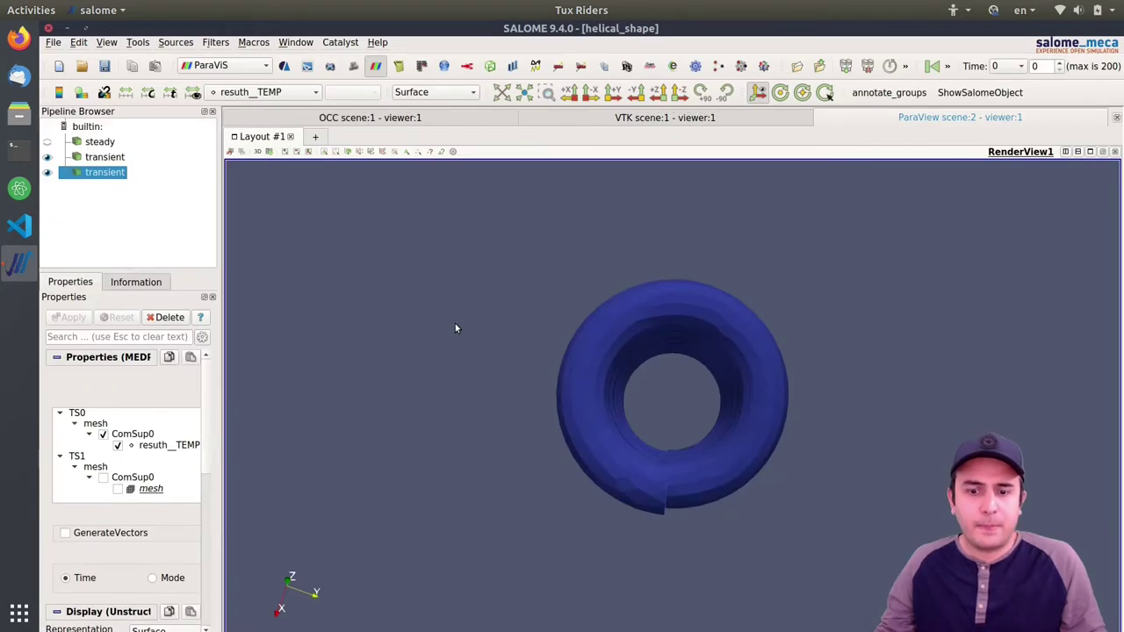
Hide the old transient result and play the new one through to time 20
{"action": "left_click", "coordinate": [47, 157]}
{"action": "left_click", "coordinate": [105, 219]}
{"action": "left_click", "coordinate": [86, 176]}
{"action": "left_click_drag", "start_coordinate": [572, 354], "coordinate": [605, 294]}
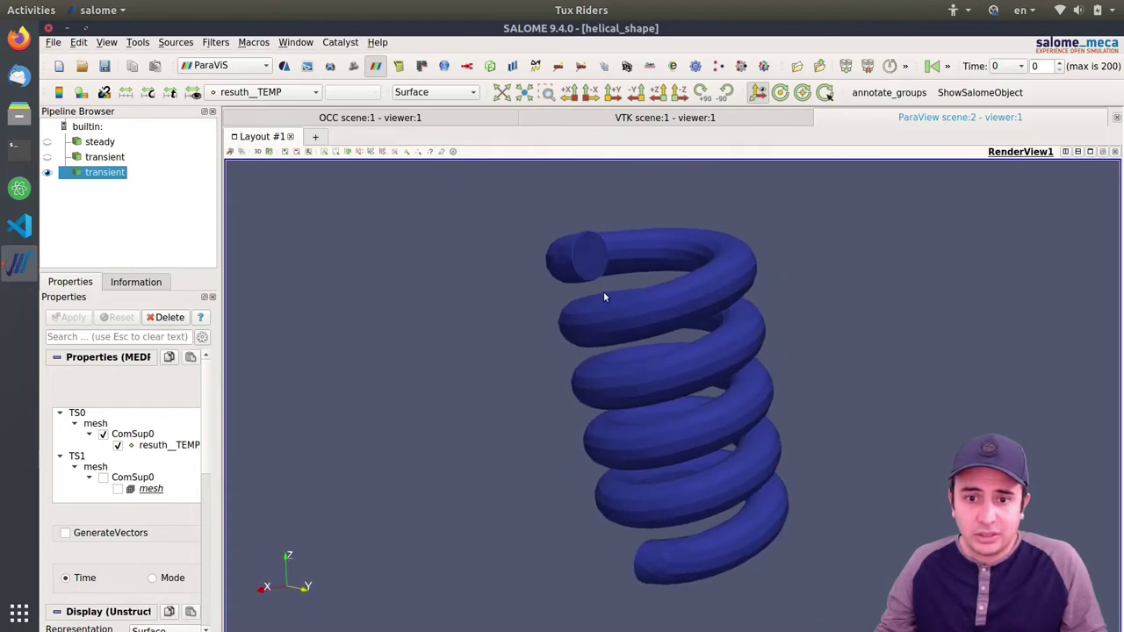
{"action": "left_click", "coordinate": [948, 67]}
{"action": "left_click", "coordinate": [932, 67]}
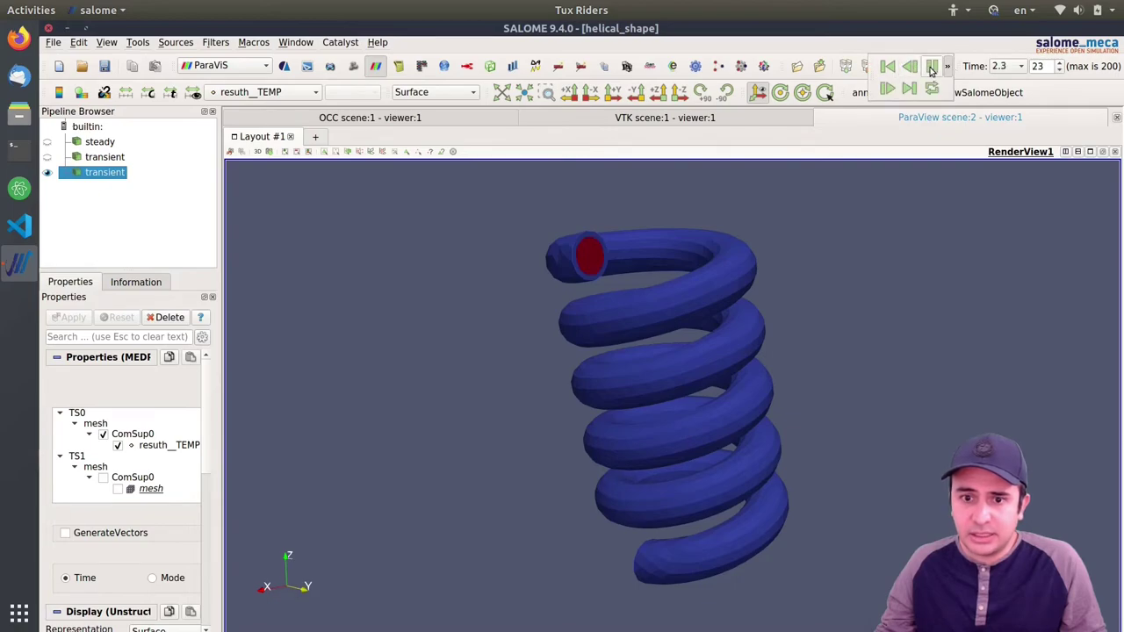
{"action": "left_click_drag", "start_coordinate": [633, 244], "coordinate": [577, 253]}
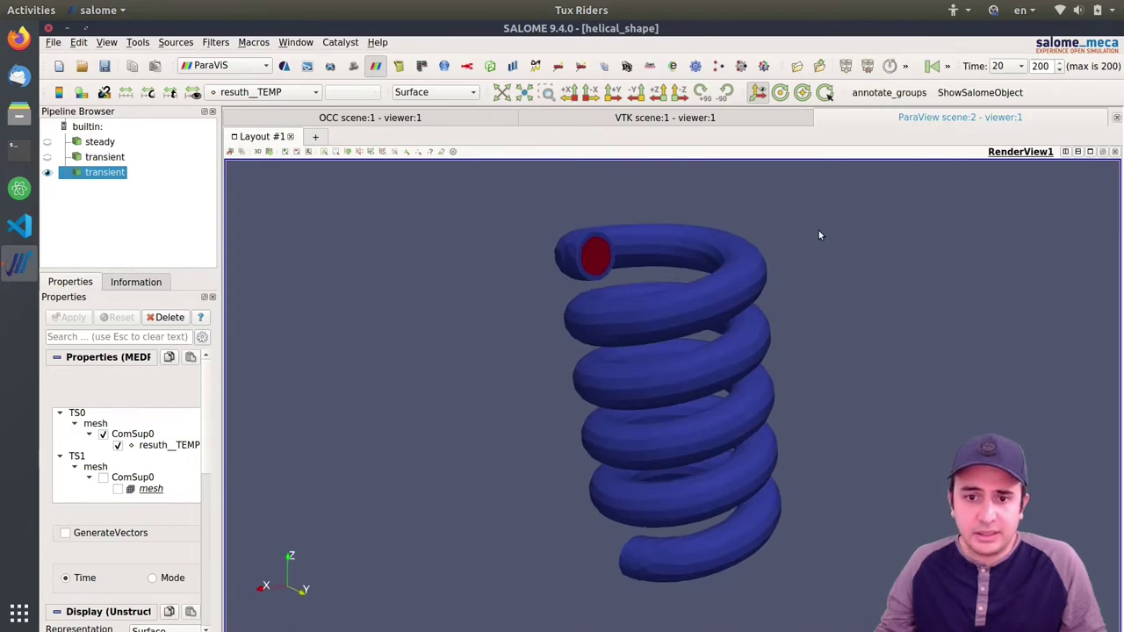
Rescale colours to the data range and turn the hot red inlet toward the viewer
{"action": "left_click", "coordinate": [125, 93]}
{"action": "left_click_drag", "start_coordinate": [685, 299], "coordinate": [634, 362]}
{"action": "left_click_drag", "start_coordinate": [649, 324], "coordinate": [655, 335]}
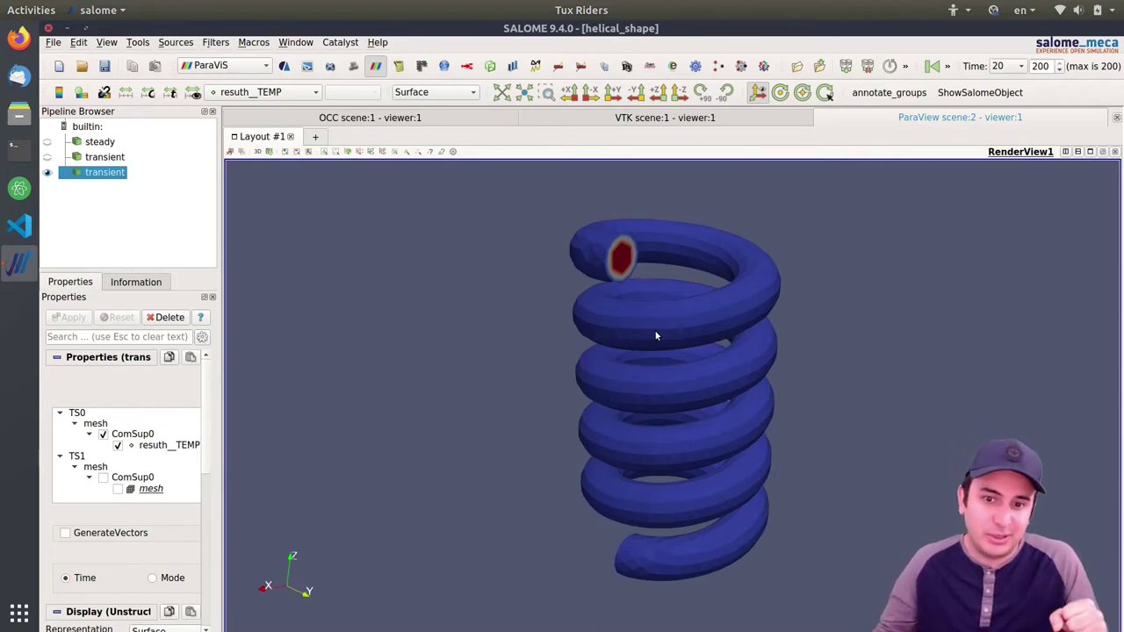
{"action": "left_click_drag", "start_coordinate": [655, 336], "coordinate": [669, 303]}
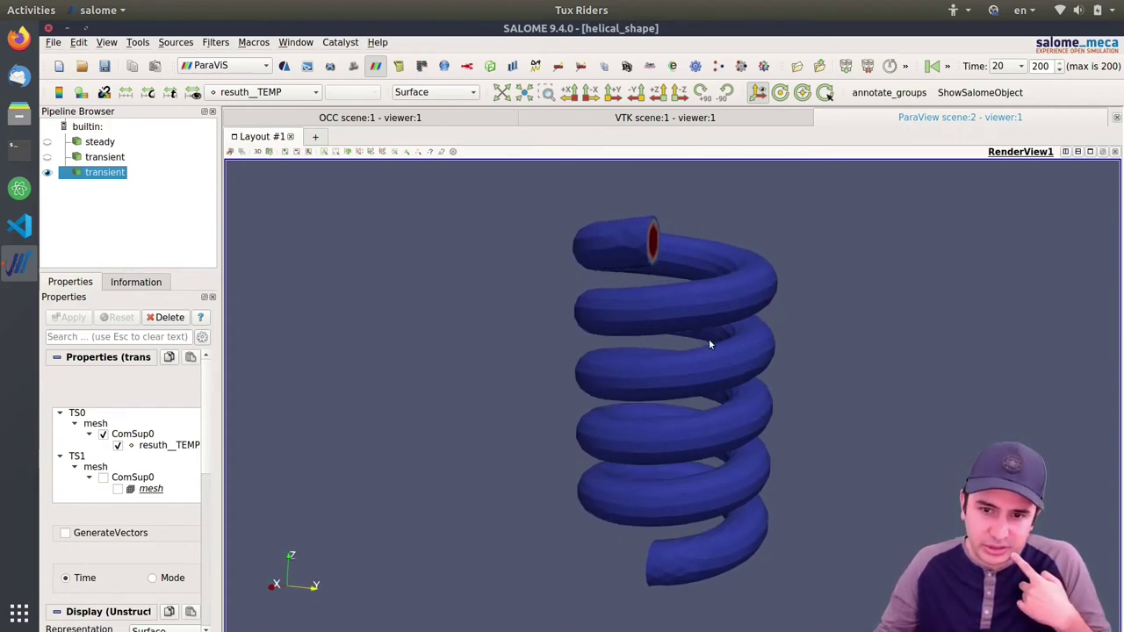
{"action": "left_click_drag", "start_coordinate": [712, 343], "coordinate": [614, 338]}
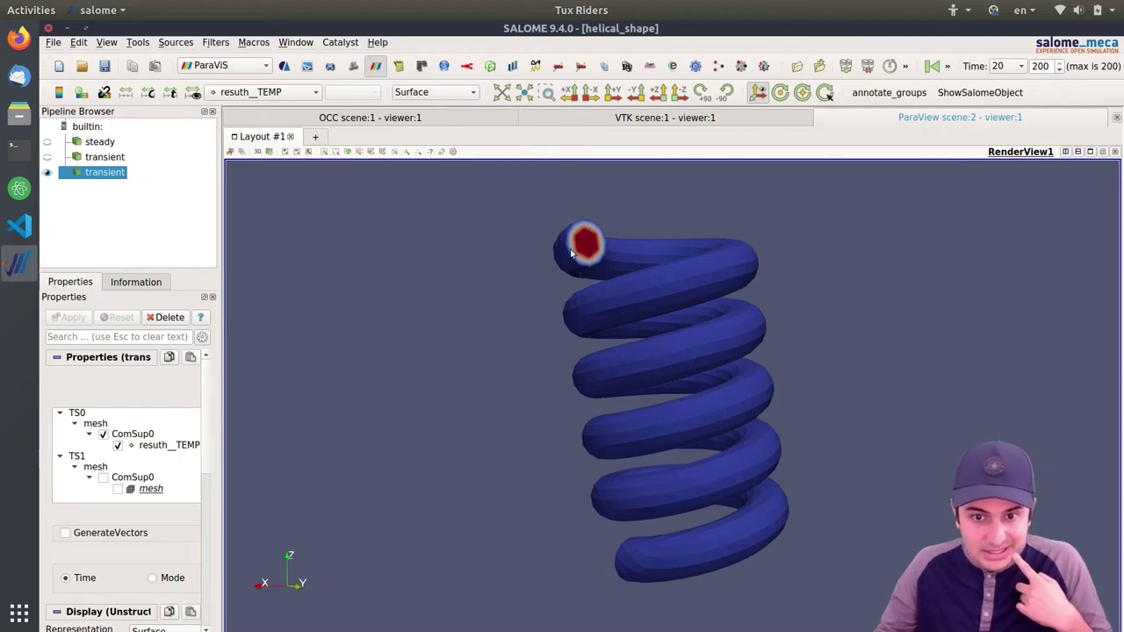
{"action": "left_click_drag", "start_coordinate": [589, 259], "coordinate": [613, 314]}
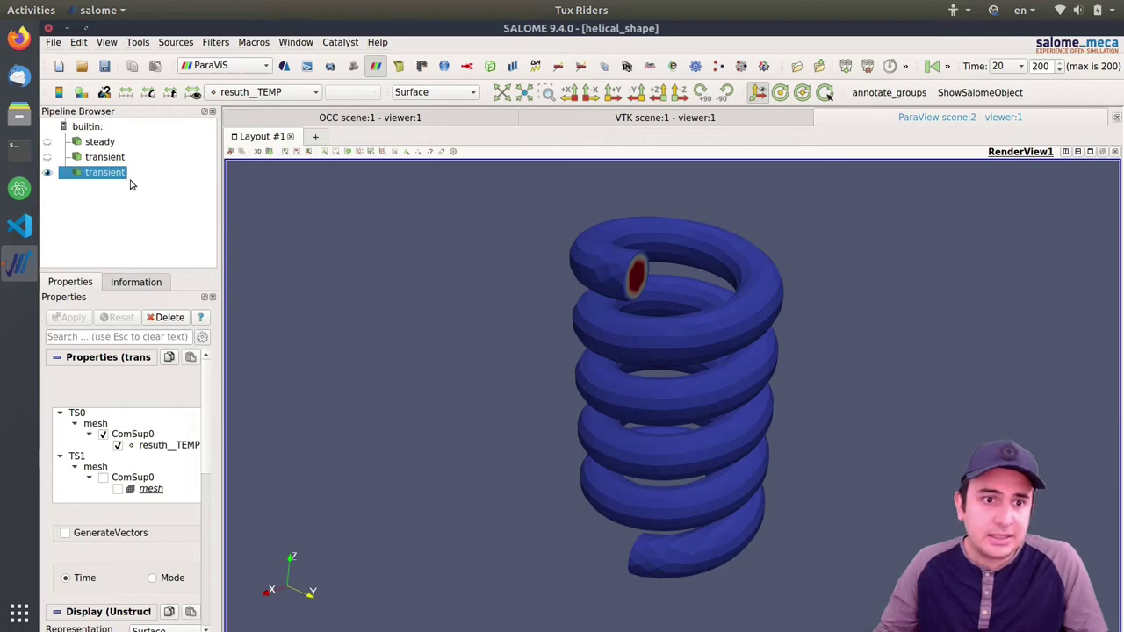
{"action": "left_click", "coordinate": [673, 120]}
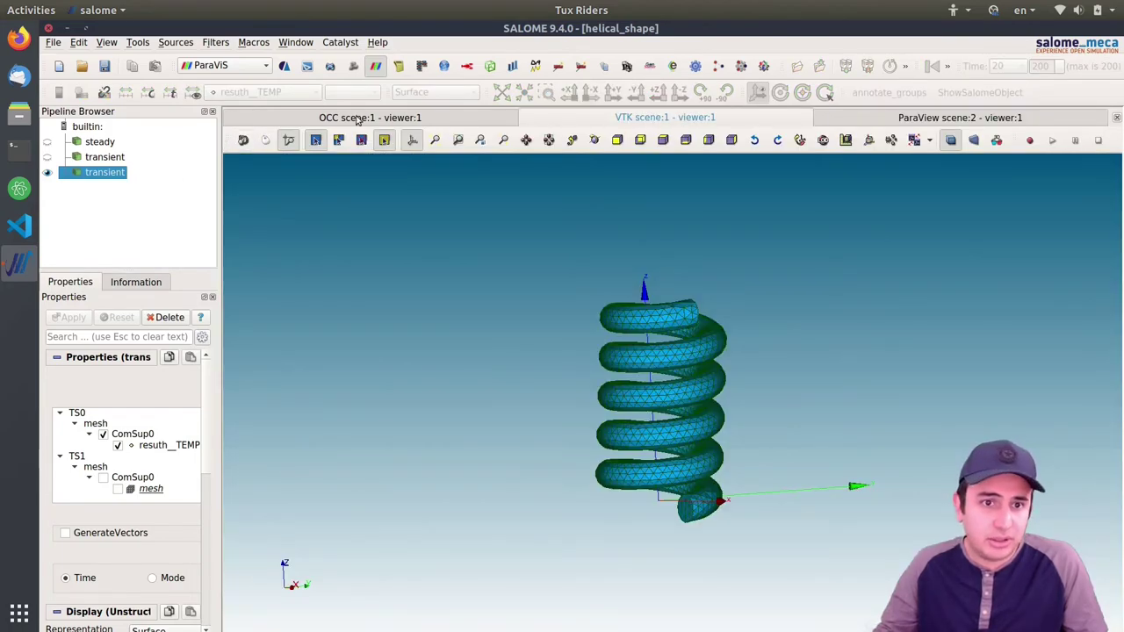
Edit the loadst thermal load and open its first enforced temperature, 293.0 on group In
{"action": "left_click", "coordinate": [243, 67]}
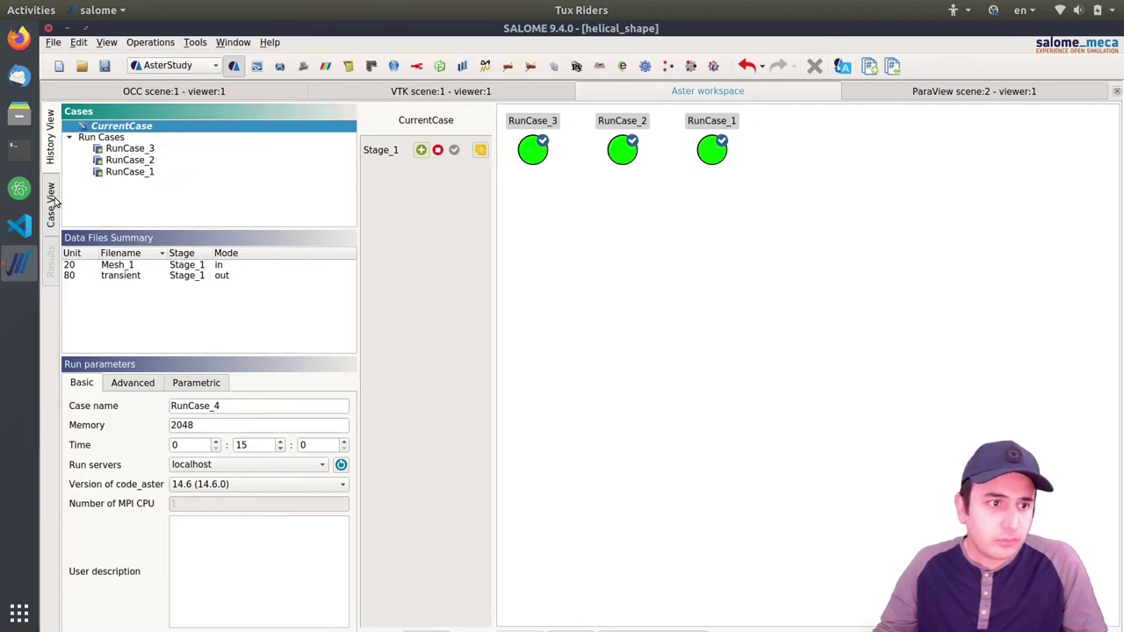
{"action": "left_click", "coordinate": [51, 204]}
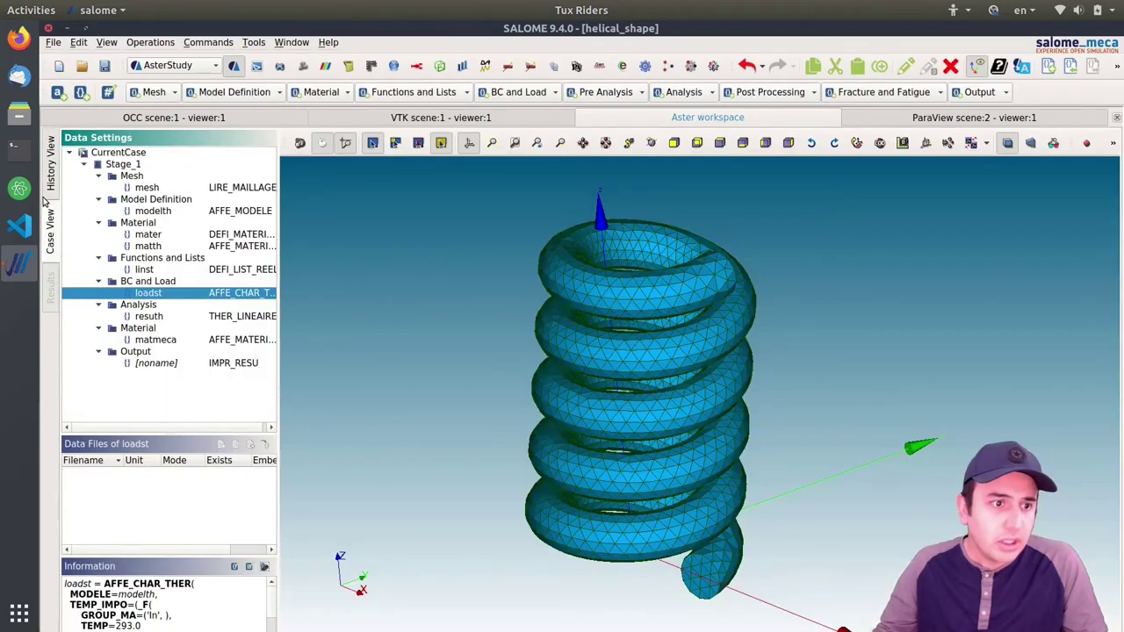
{"action": "double_click", "coordinate": [149, 293]}
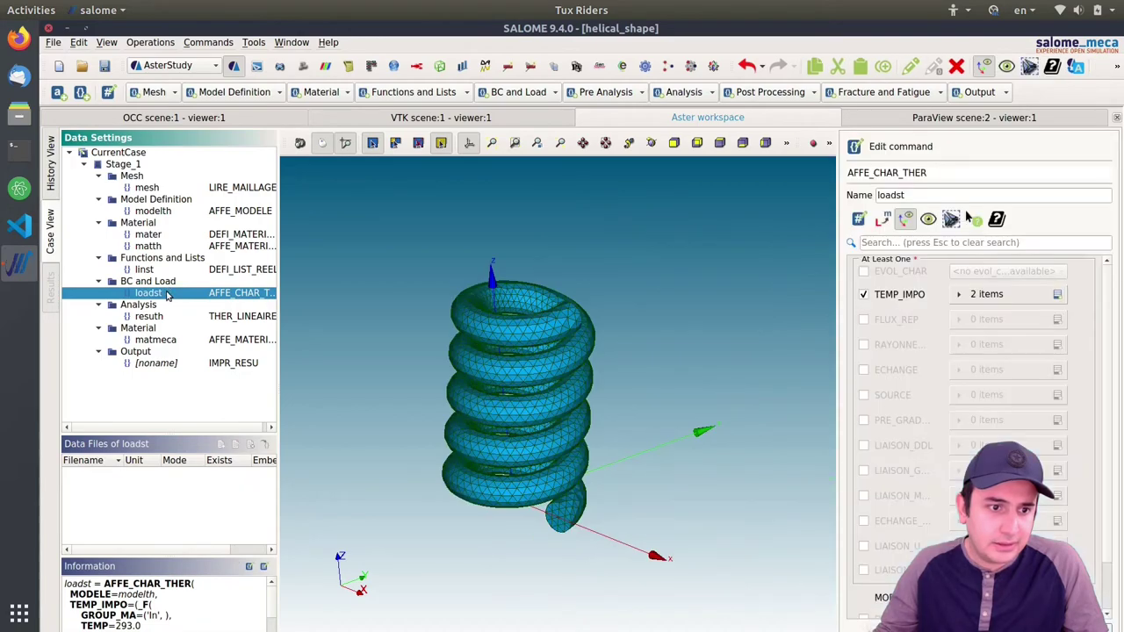
{"action": "left_click", "coordinate": [883, 219]}
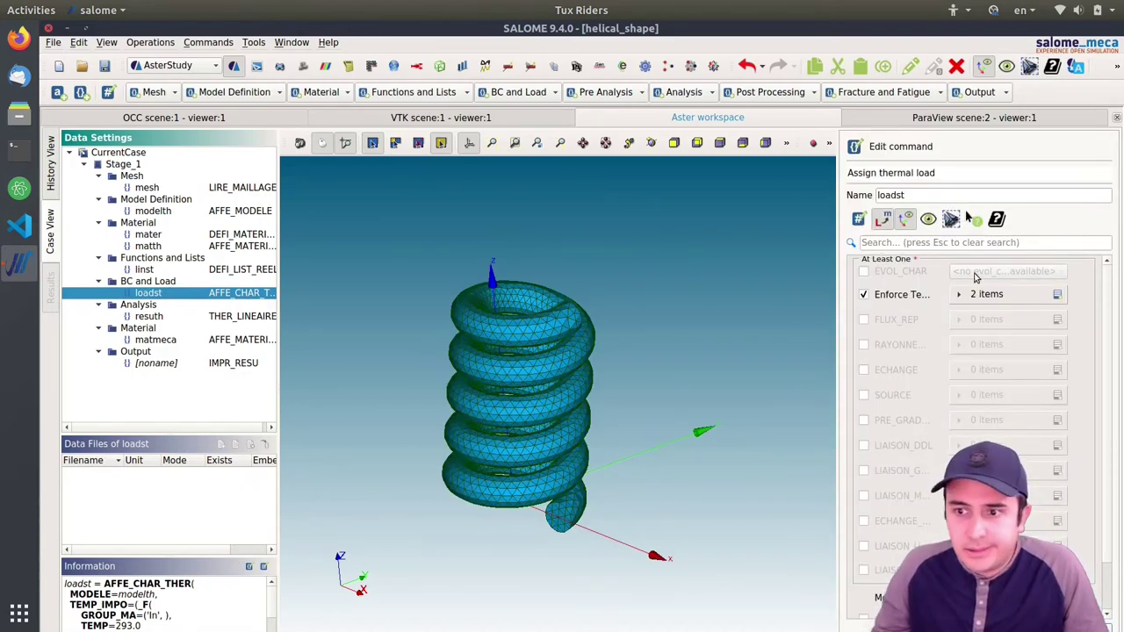
{"action": "scroll", "coordinate": [1107, 275], "scroll_direction": "down", "scroll_amount": 1}
{"action": "scroll", "coordinate": [1105, 303], "scroll_direction": "up", "scroll_amount": 1}
{"action": "left_click", "coordinate": [959, 296]}
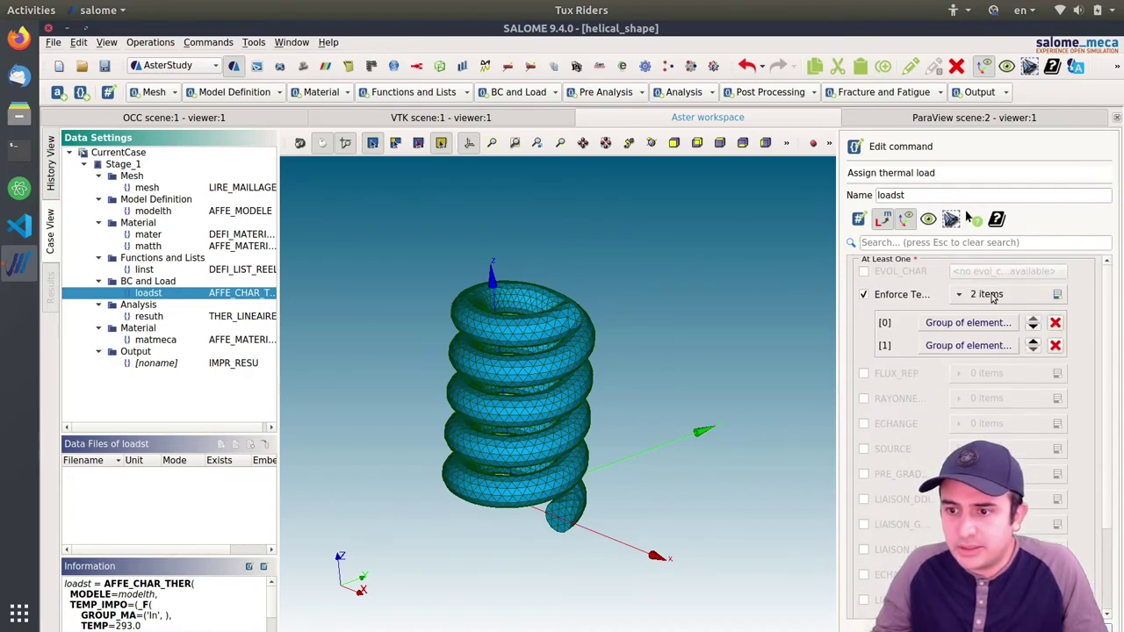
{"action": "left_click", "coordinate": [950, 323]}
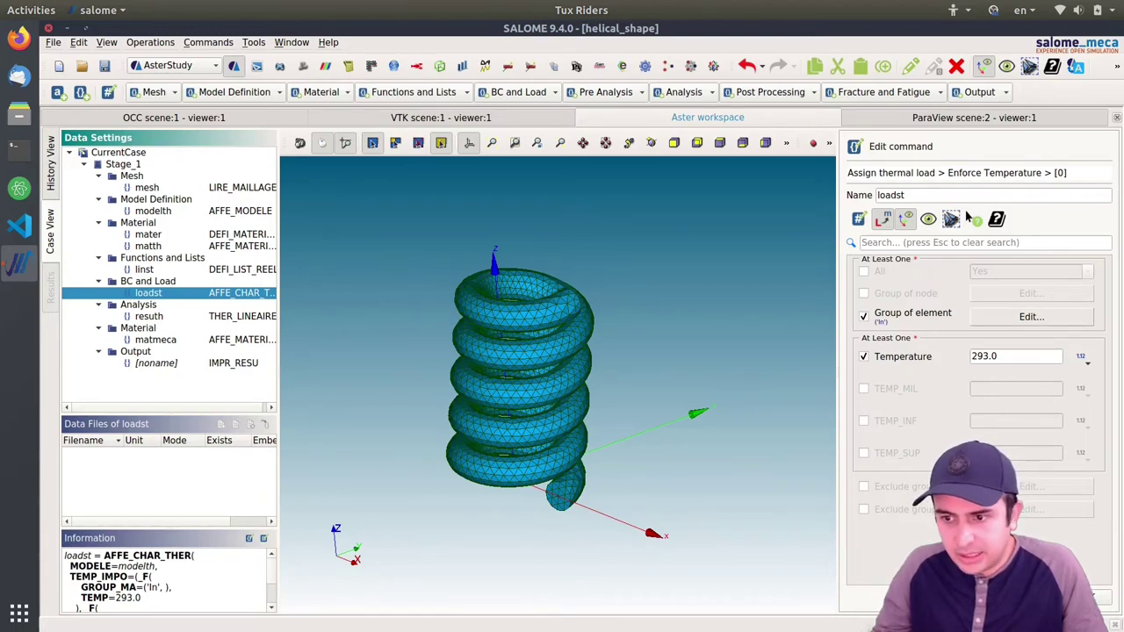
Reassign the second enforced temperature of 253.0 from group Wall to group Out
{"action": "left_click", "coordinate": [995, 172]}
{"action": "left_click", "coordinate": [966, 345]}
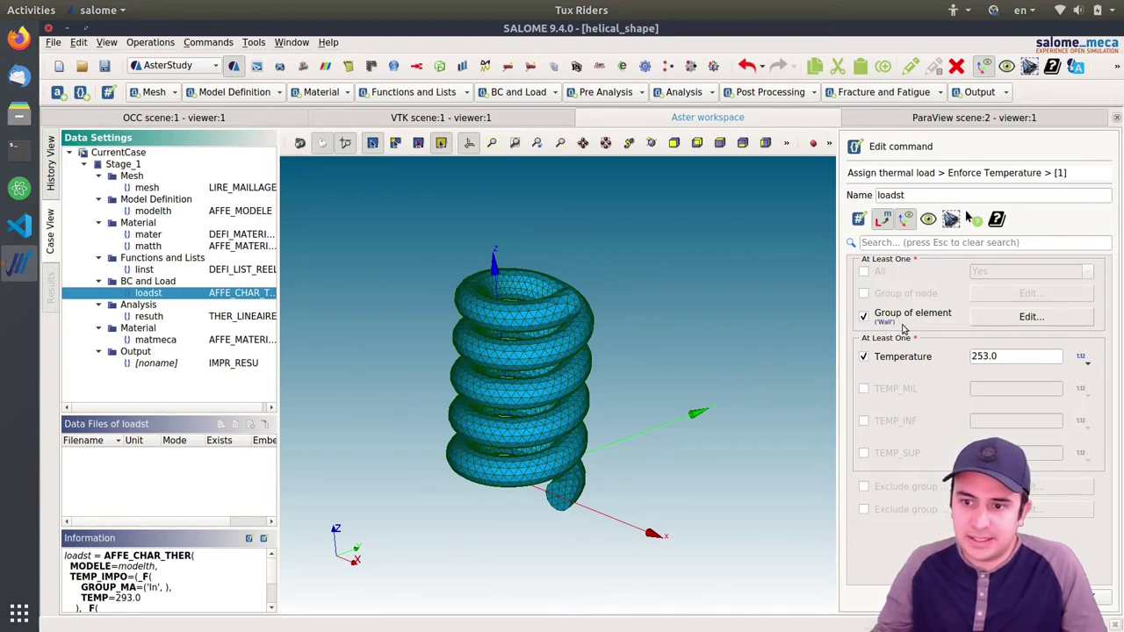
{"action": "left_click", "coordinate": [1017, 320]}
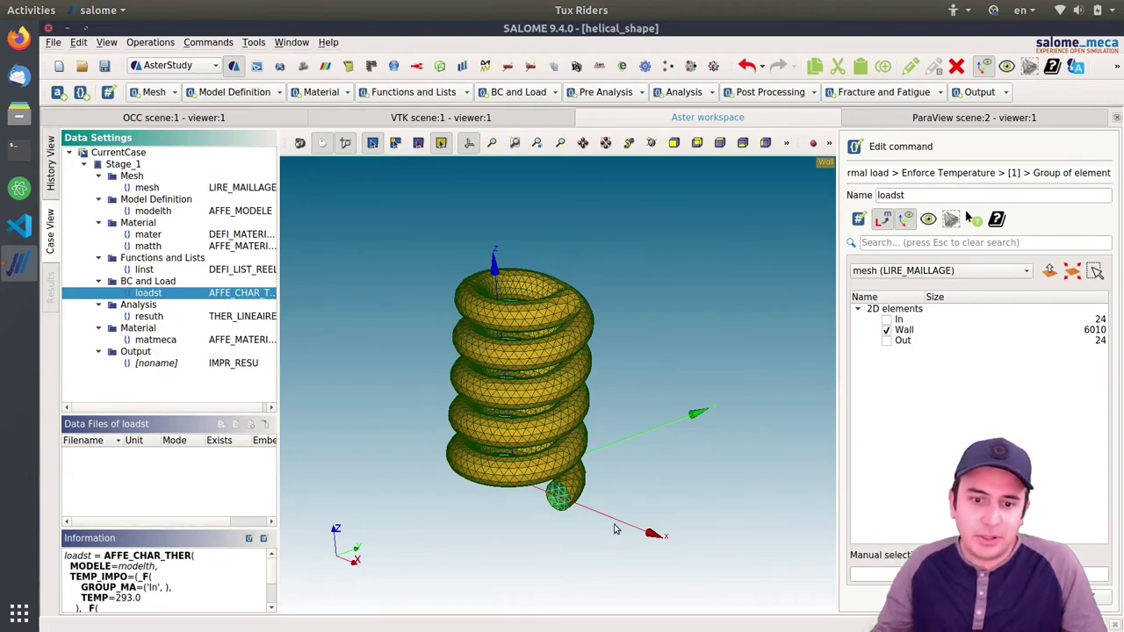
{"action": "left_click", "coordinate": [887, 341]}
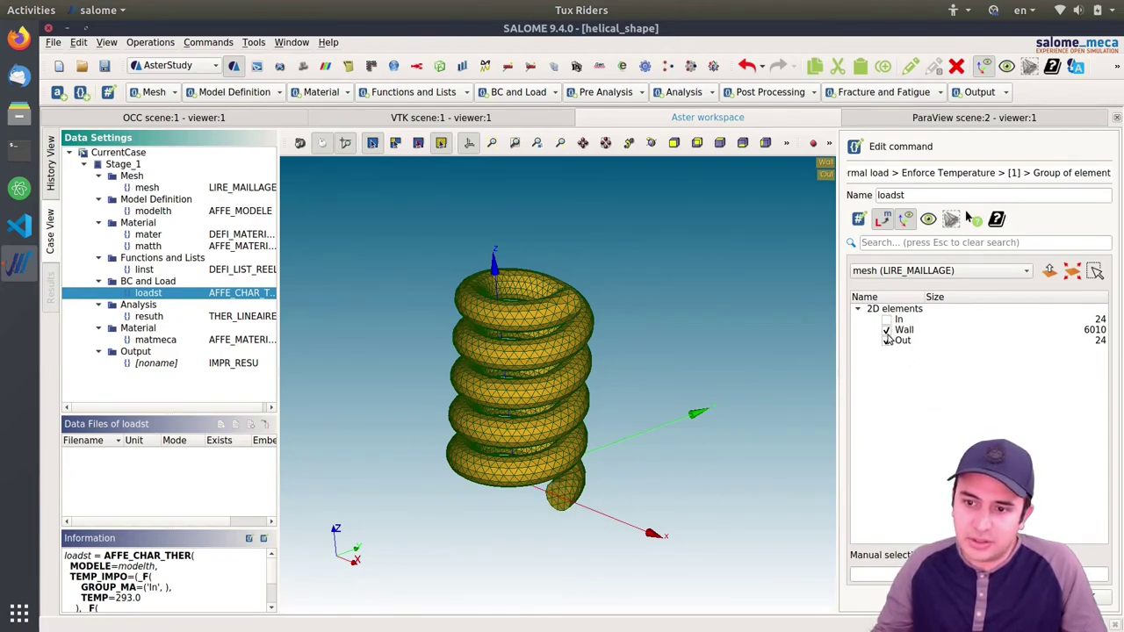
{"action": "left_click", "coordinate": [886, 331]}
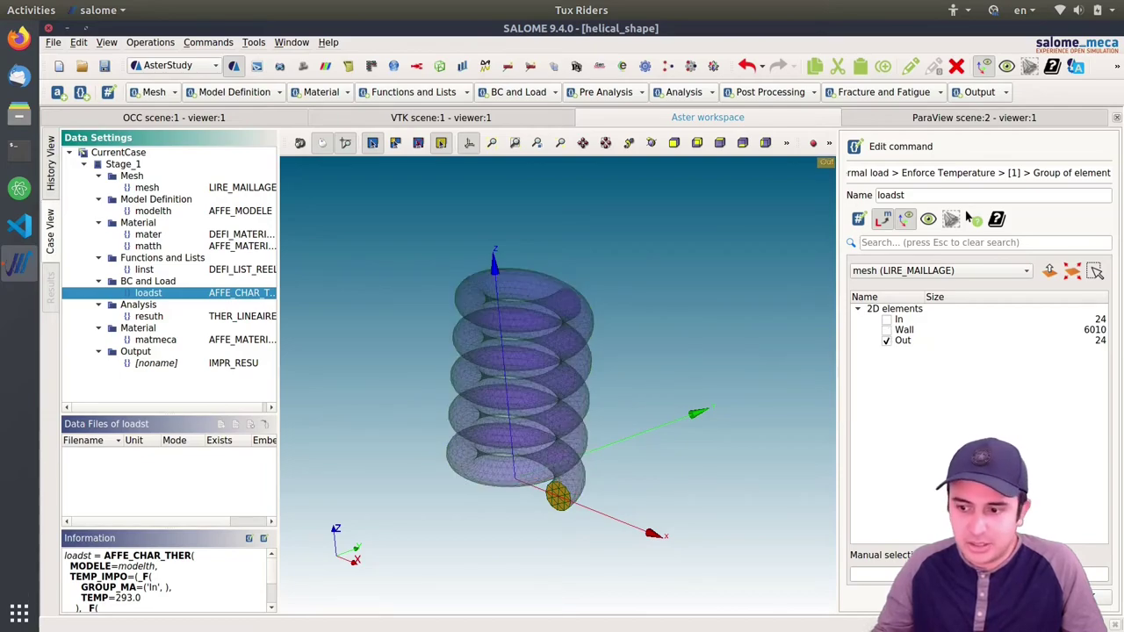
{"action": "left_click", "coordinate": [969, 218]}
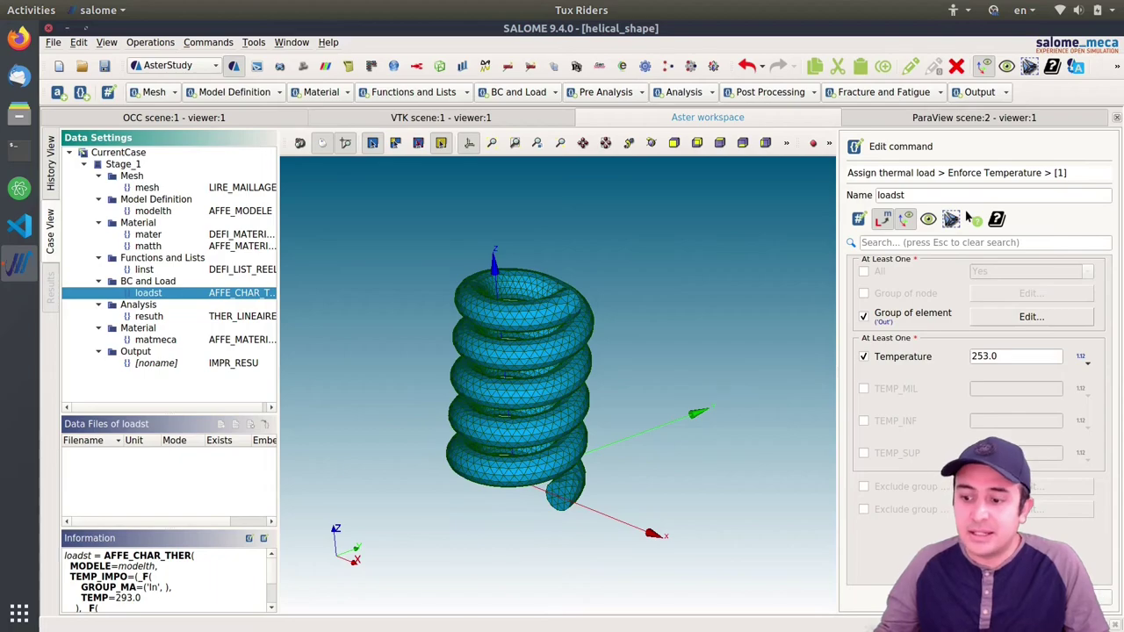
{"action": "left_click", "coordinate": [953, 345]}
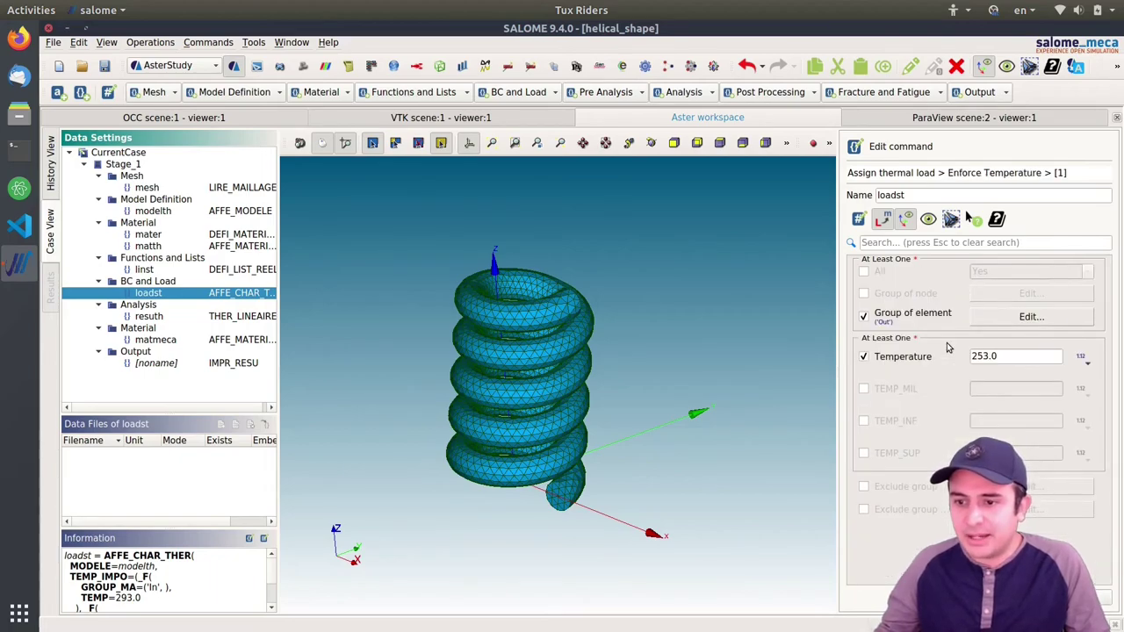
Validate loadst, save the study, launch RunCase_4 and reselect the IMPR_RESU output
{"action": "left_click", "coordinate": [967, 217]}
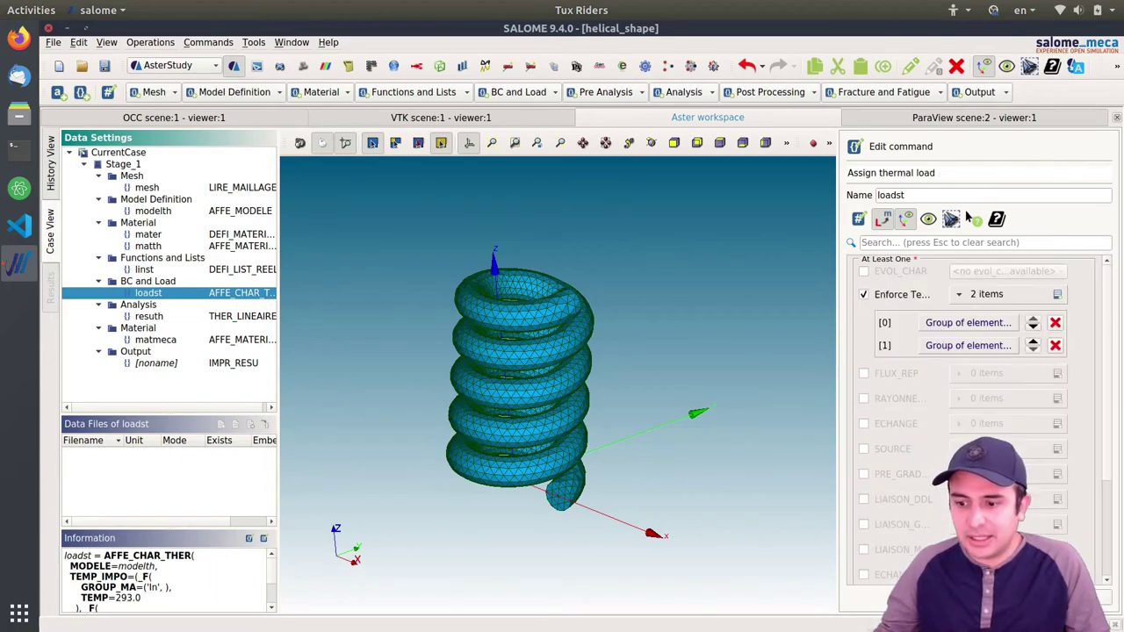
{"action": "left_click", "coordinate": [968, 217]}
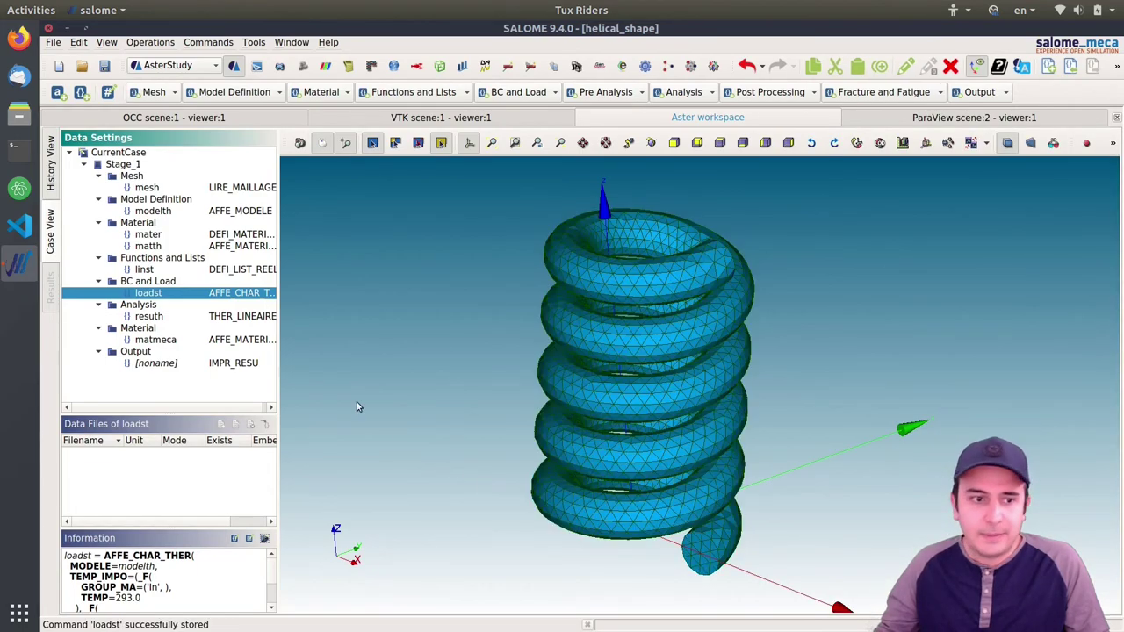
{"action": "left_click", "coordinate": [104, 66]}
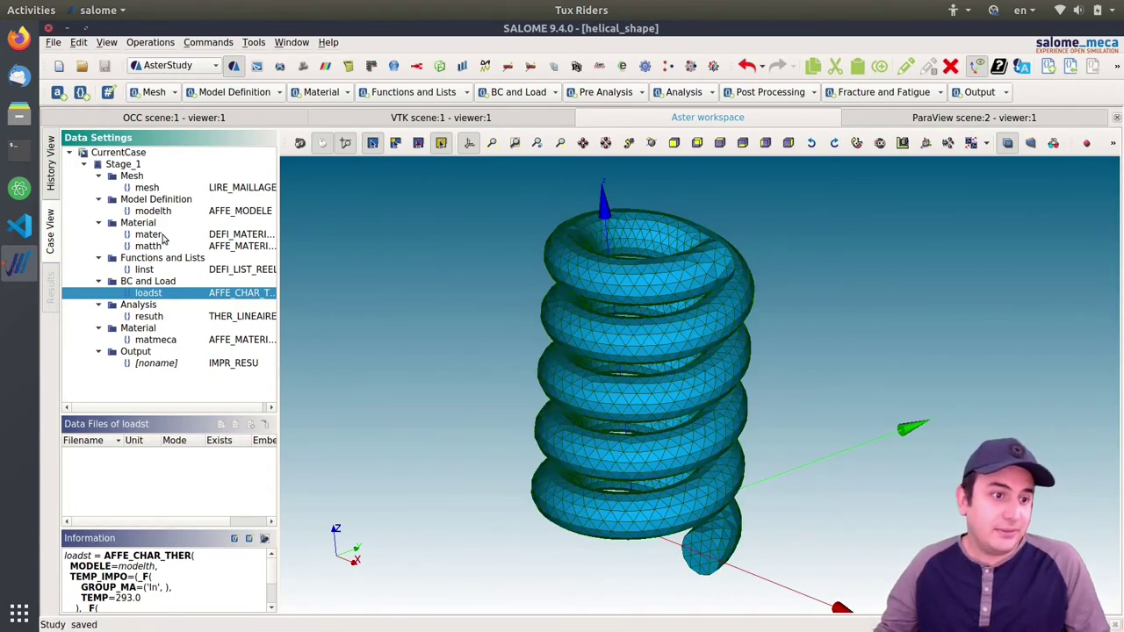
{"action": "left_click", "coordinate": [53, 169]}
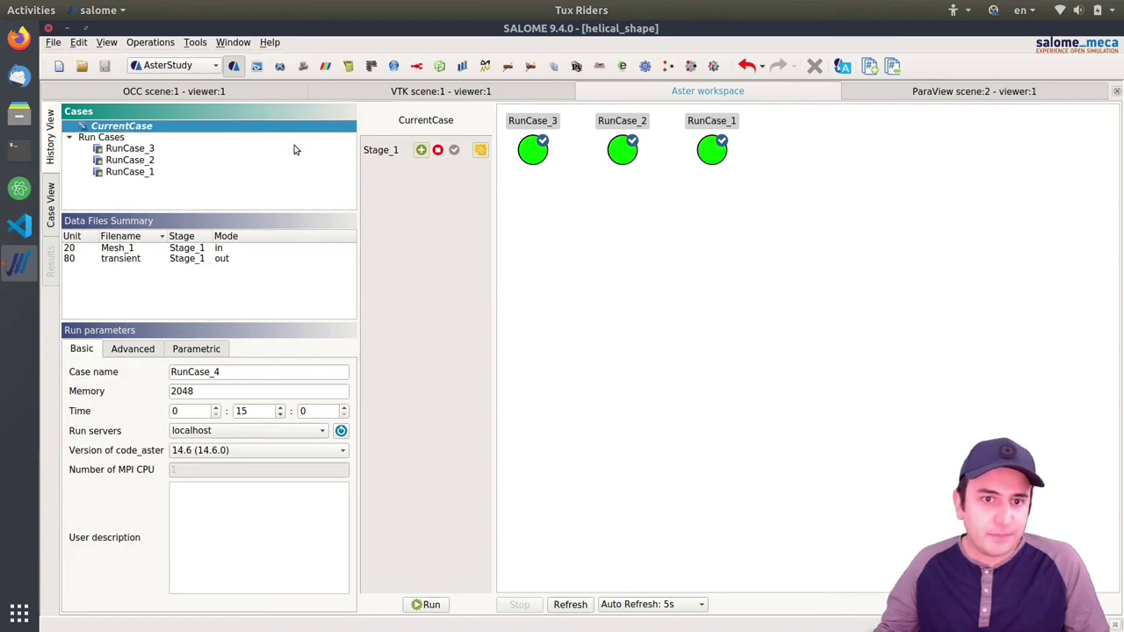
{"action": "left_click", "coordinate": [429, 605]}
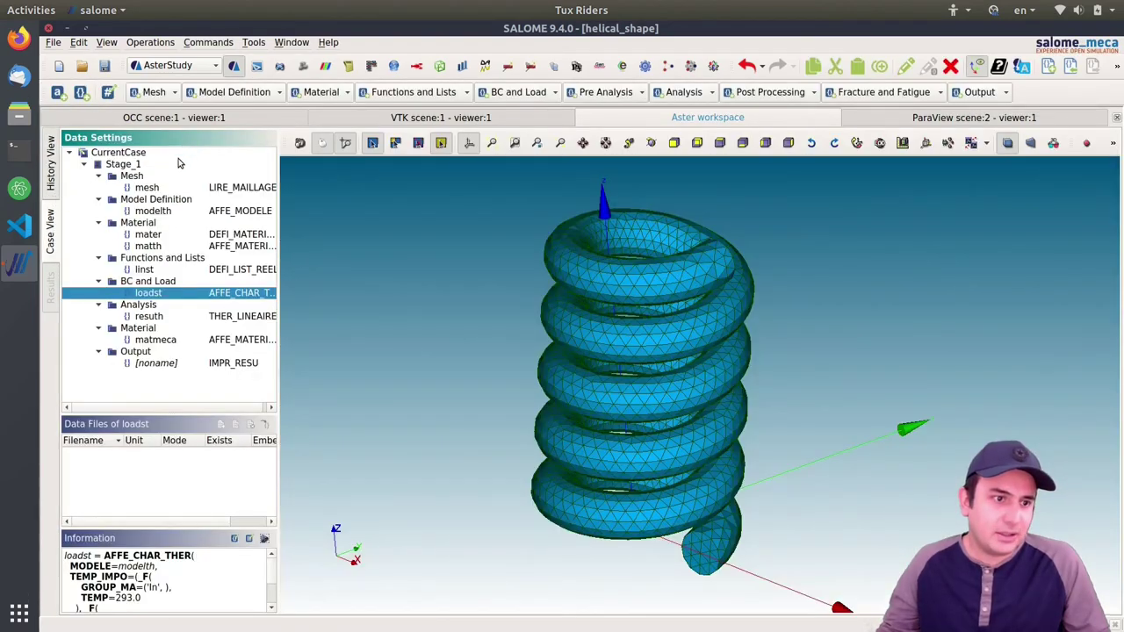
{"action": "left_click", "coordinate": [156, 365]}
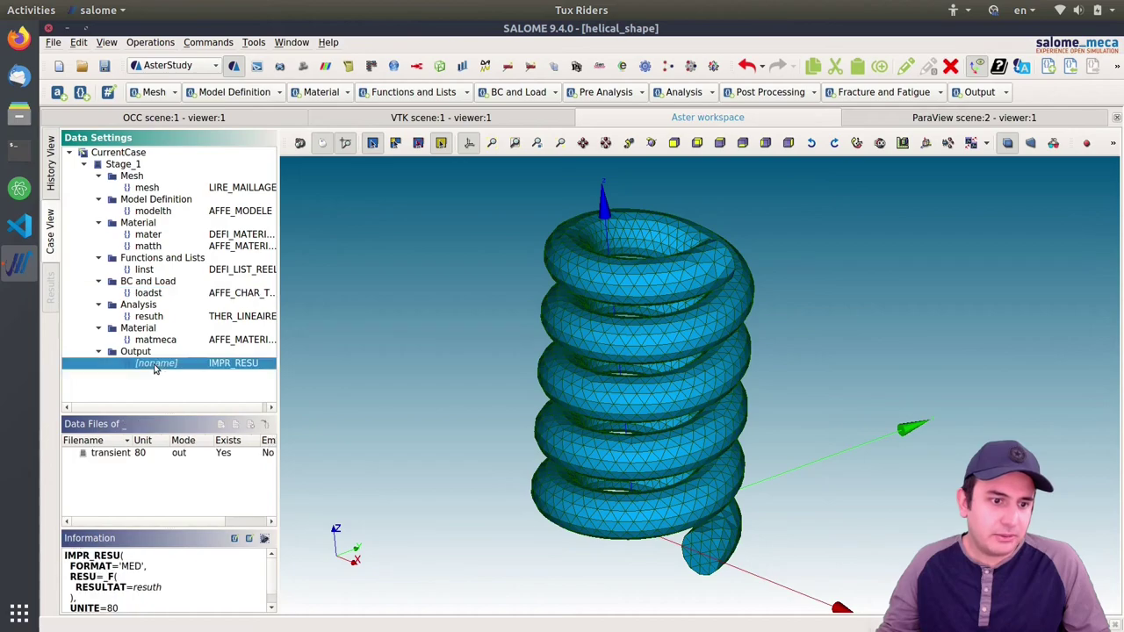
Open RunCase_4's transient result file in ParaVis and tilt the view to look down on the spring
{"action": "right_click", "coordinate": [118, 451]}
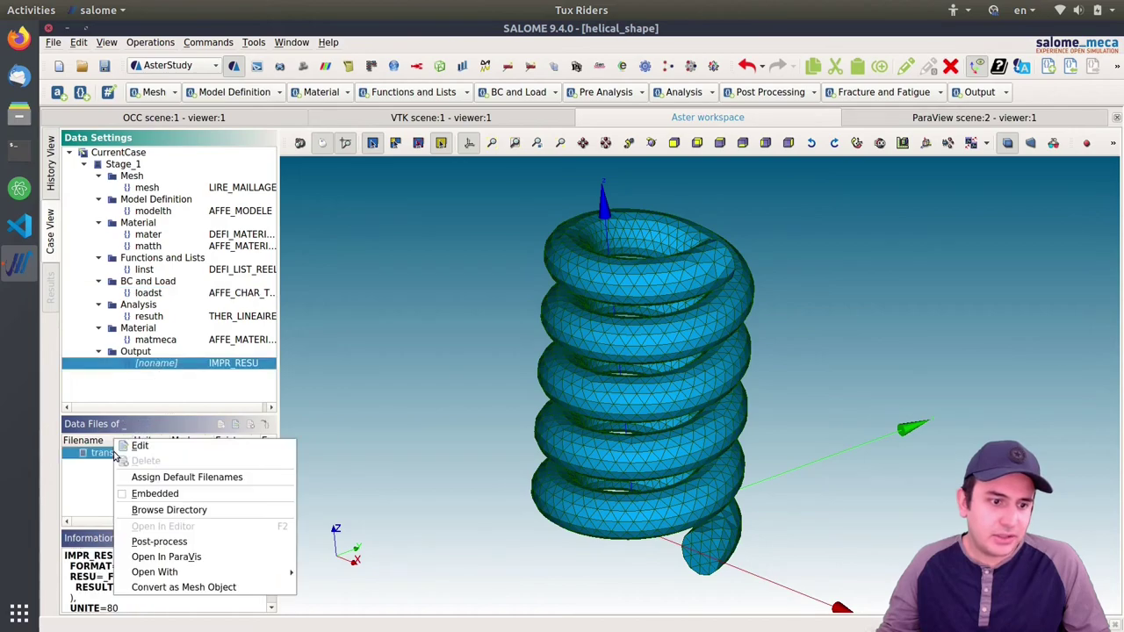
{"action": "left_click", "coordinate": [176, 558]}
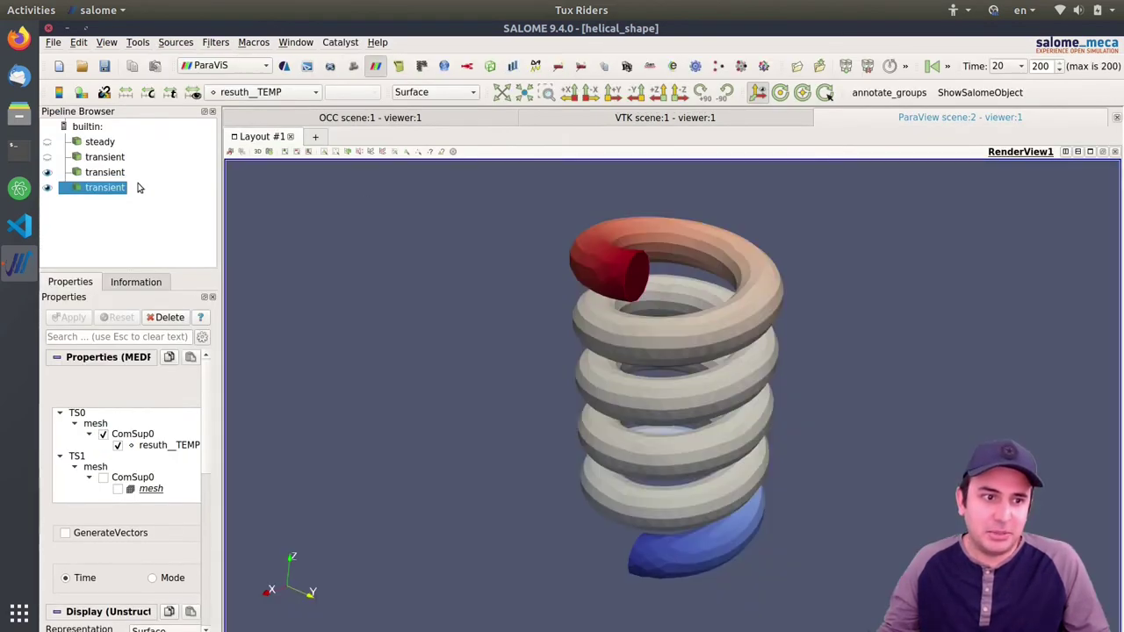
{"action": "left_click_drag", "start_coordinate": [505, 255], "coordinate": [636, 322]}
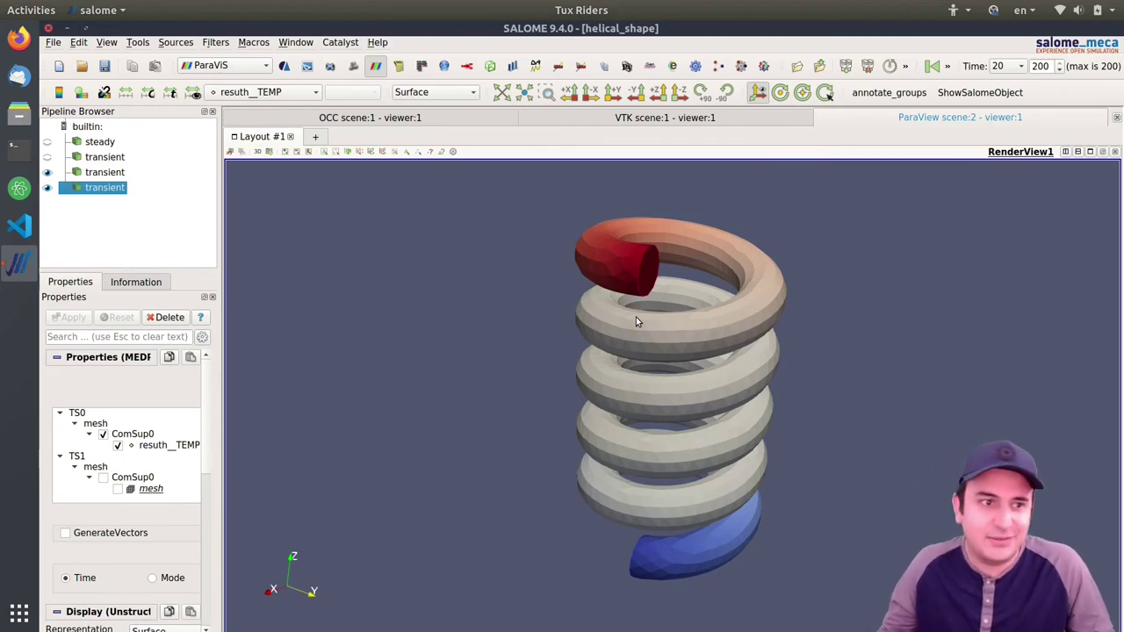
{"action": "left_click_drag", "start_coordinate": [695, 291], "coordinate": [788, 407]}
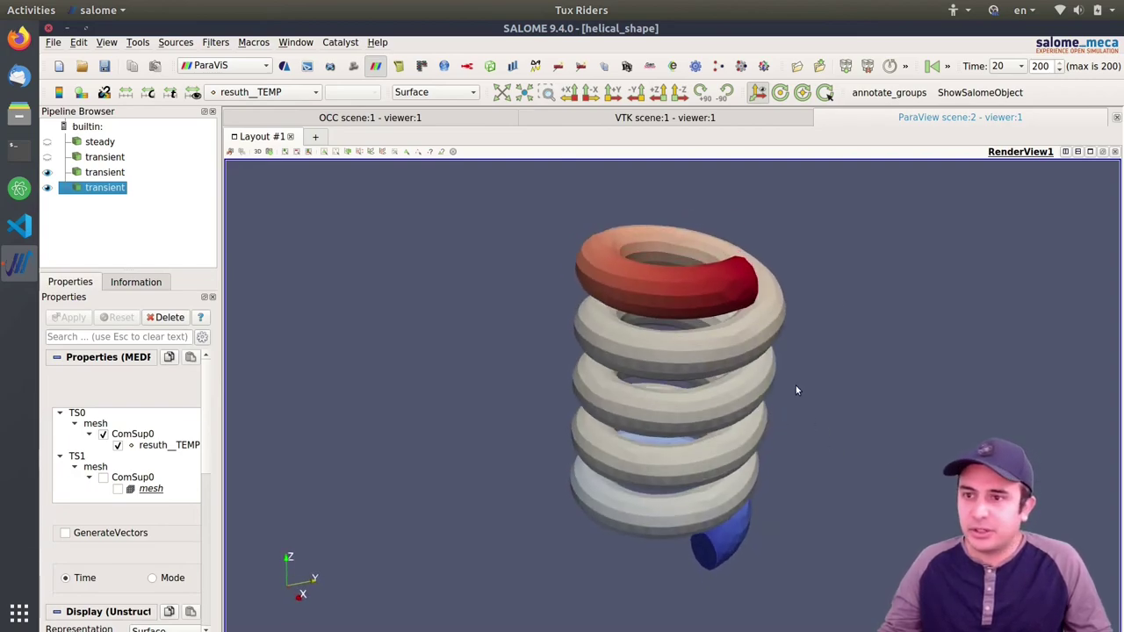
Play the temperature animation over time, then rewind it to the first time step
{"action": "left_click", "coordinate": [905, 66]}
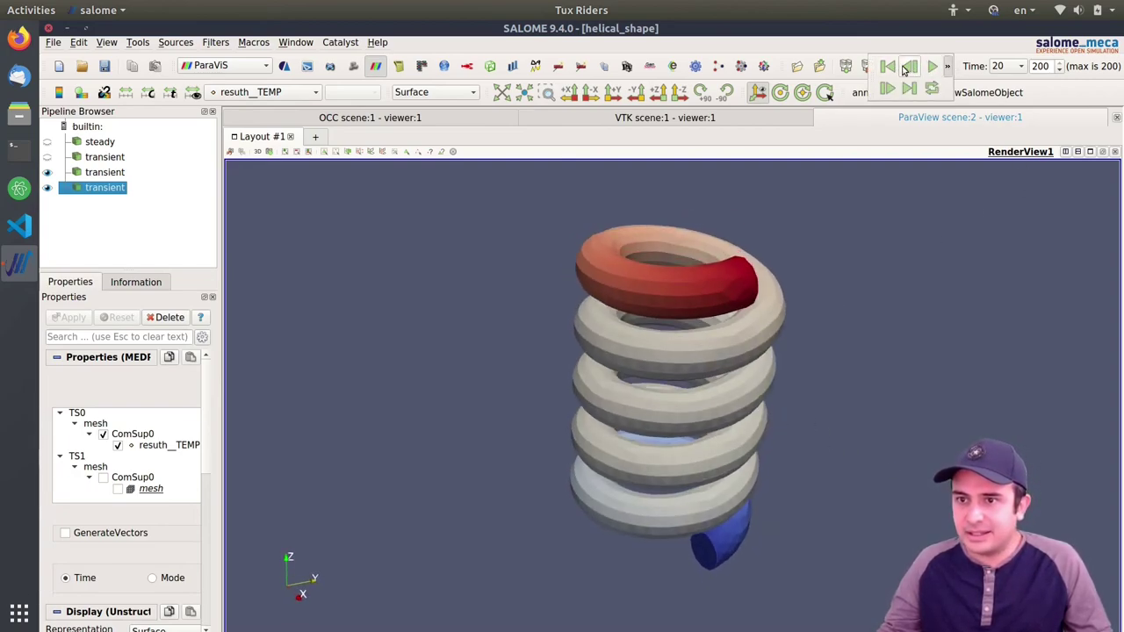
{"action": "left_click", "coordinate": [932, 66]}
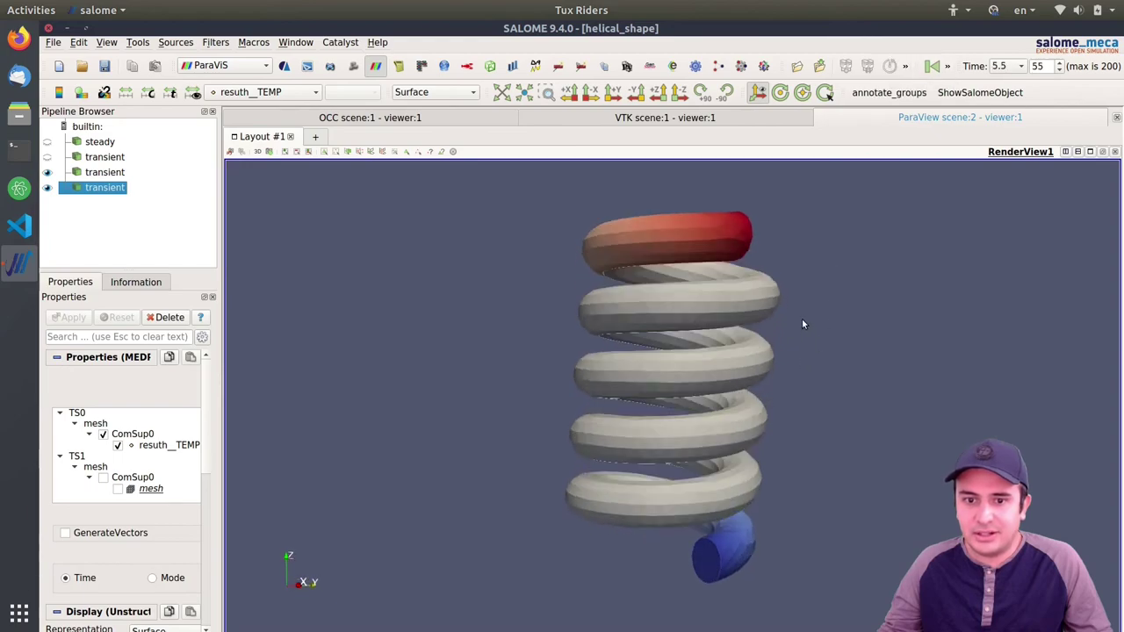
{"action": "left_click_drag", "start_coordinate": [711, 345], "coordinate": [670, 428]}
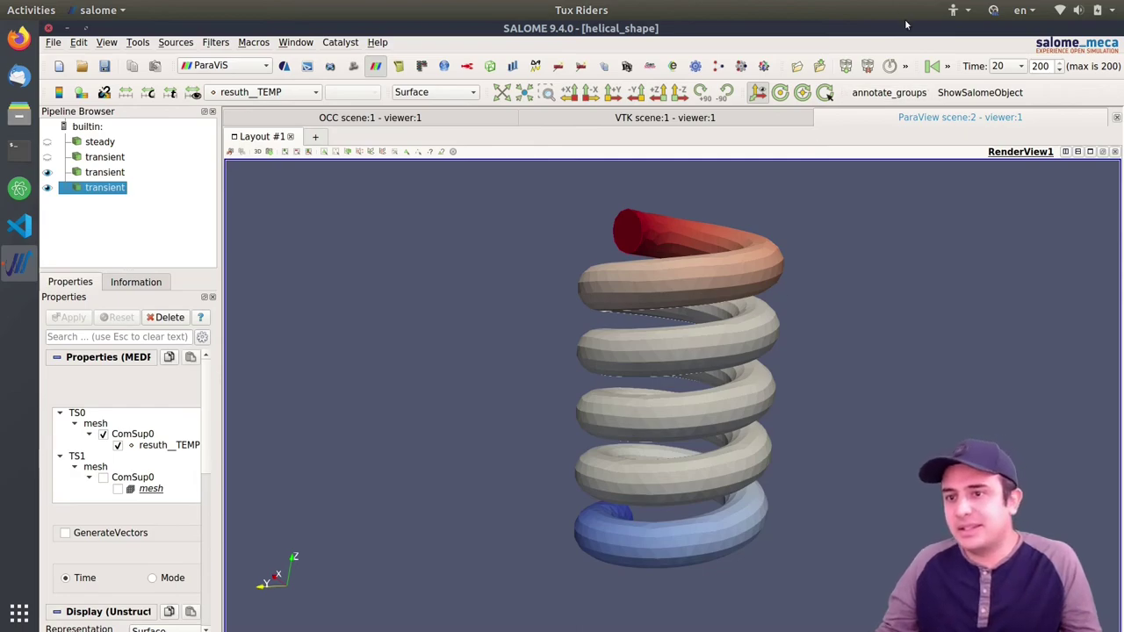
{"action": "left_click", "coordinate": [932, 66]}
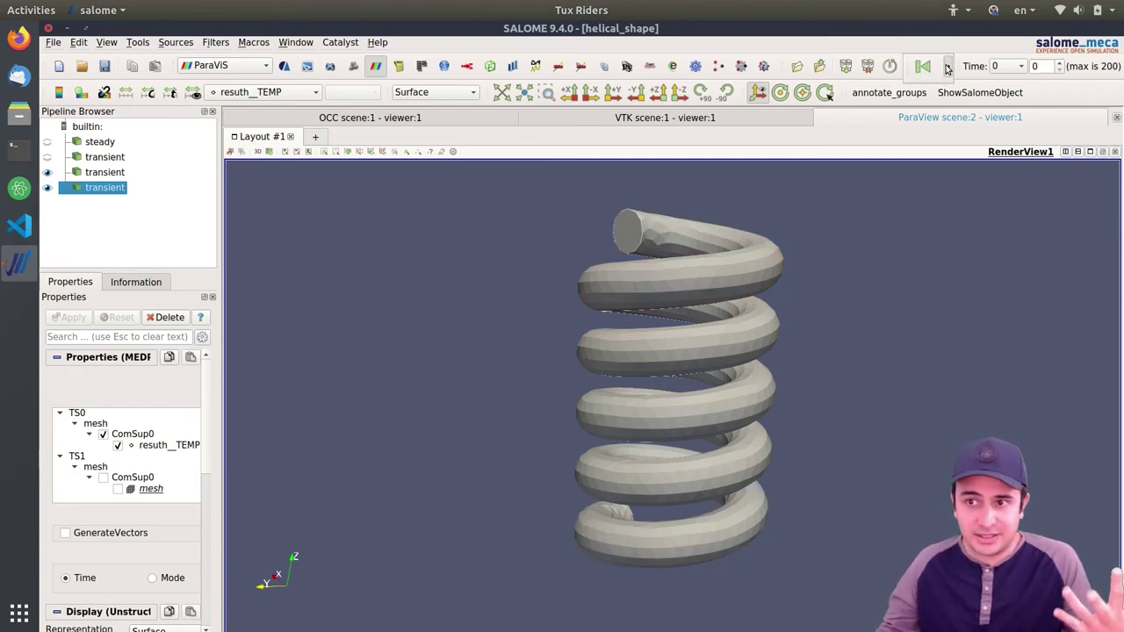
Jump to the final time 20 and orient the view down the spring's axis, hot In end to cold Out end
{"action": "left_click", "coordinate": [946, 68]}
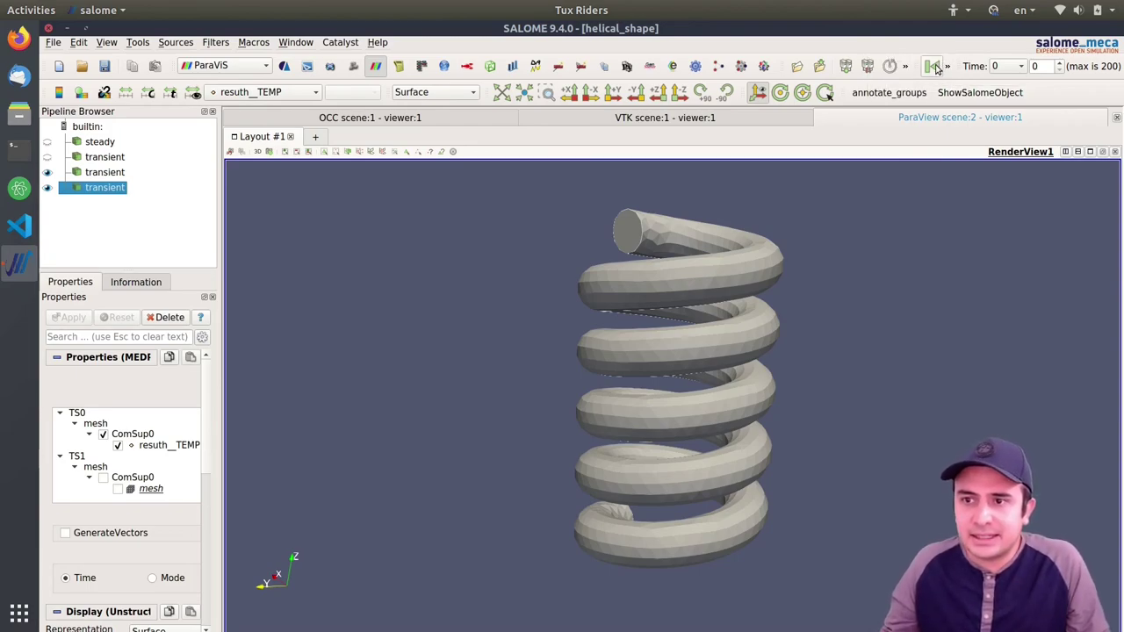
{"action": "left_click", "coordinate": [947, 66]}
{"action": "left_click", "coordinate": [909, 88]}
{"action": "left_click_drag", "start_coordinate": [765, 394], "coordinate": [712, 418]}
{"action": "middle_click_drag", "start_coordinate": [712, 419], "coordinate": [594, 425]}
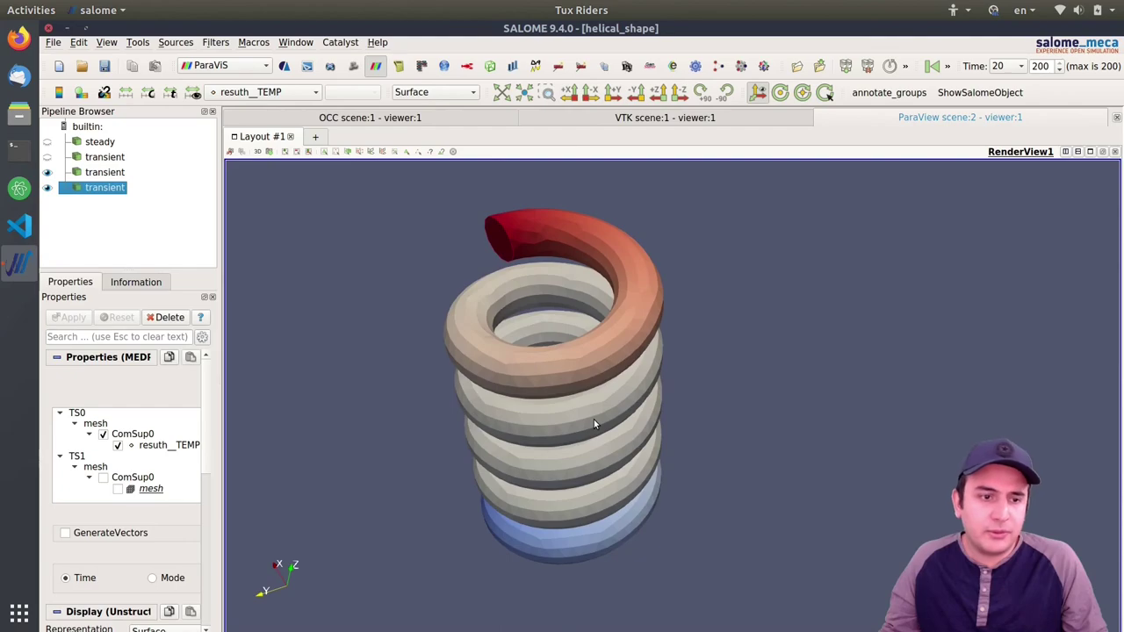
{"action": "left_click_drag", "start_coordinate": [544, 369], "coordinate": [528, 402]}
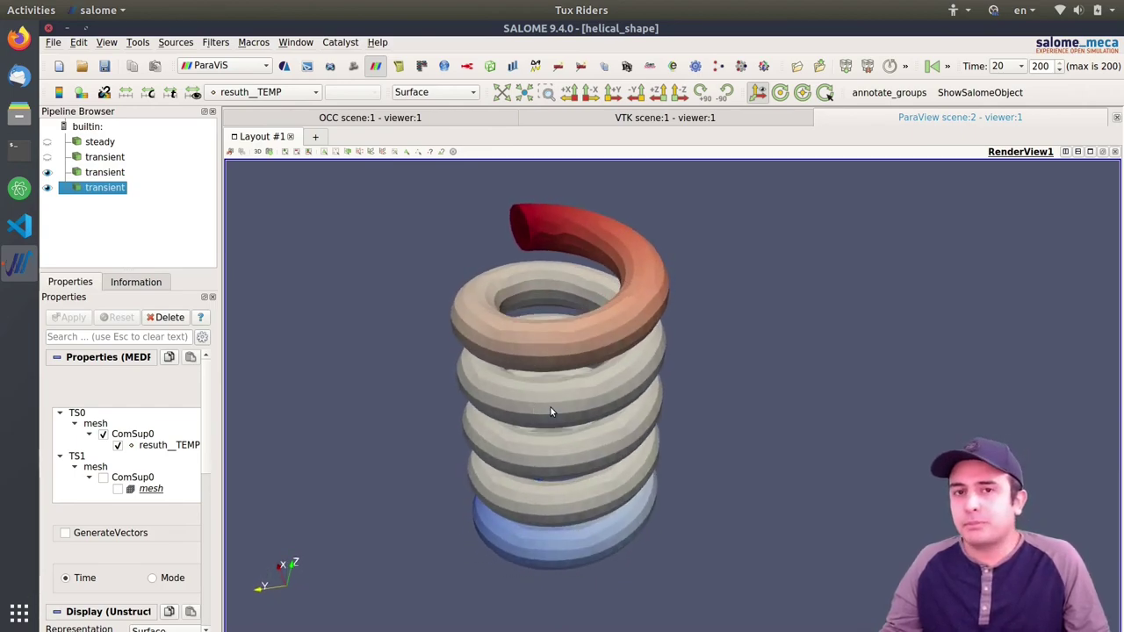